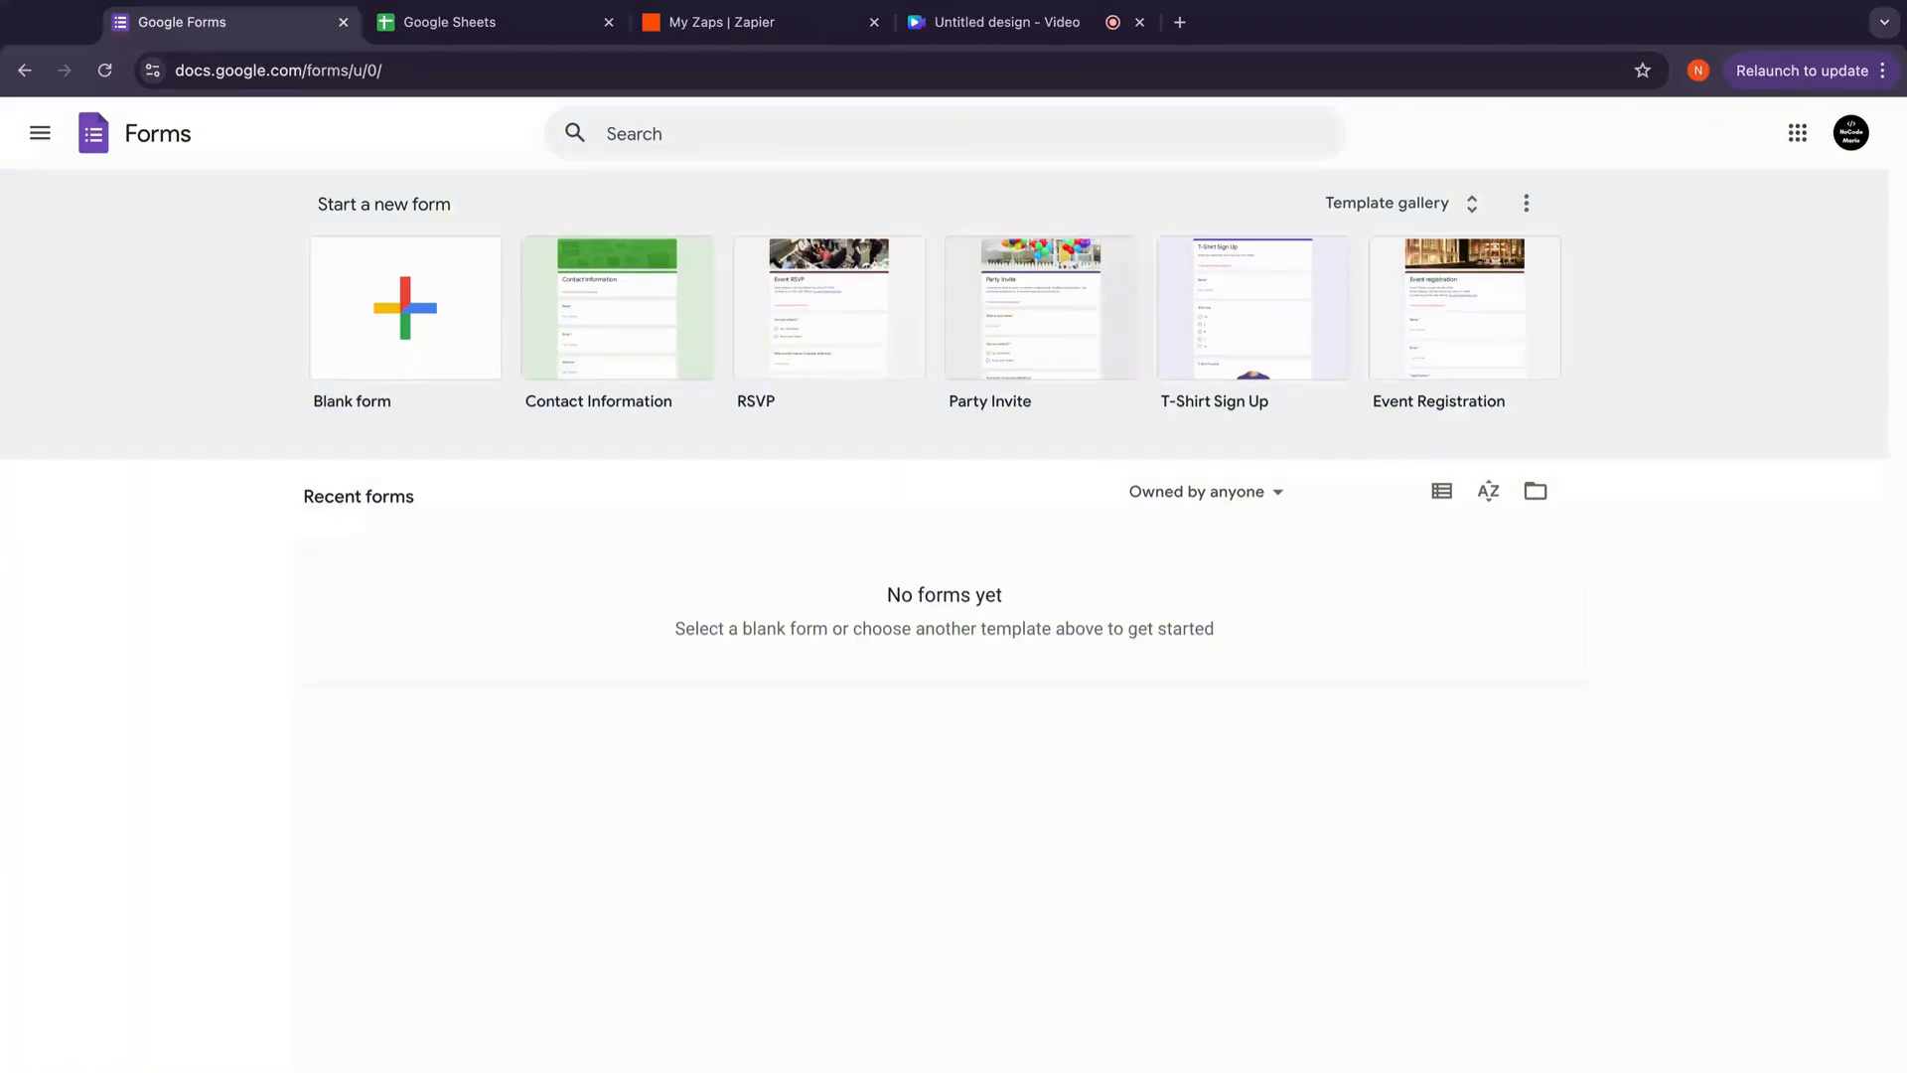
Step: Create a blank form and title it "test lead form"
click(402, 375)
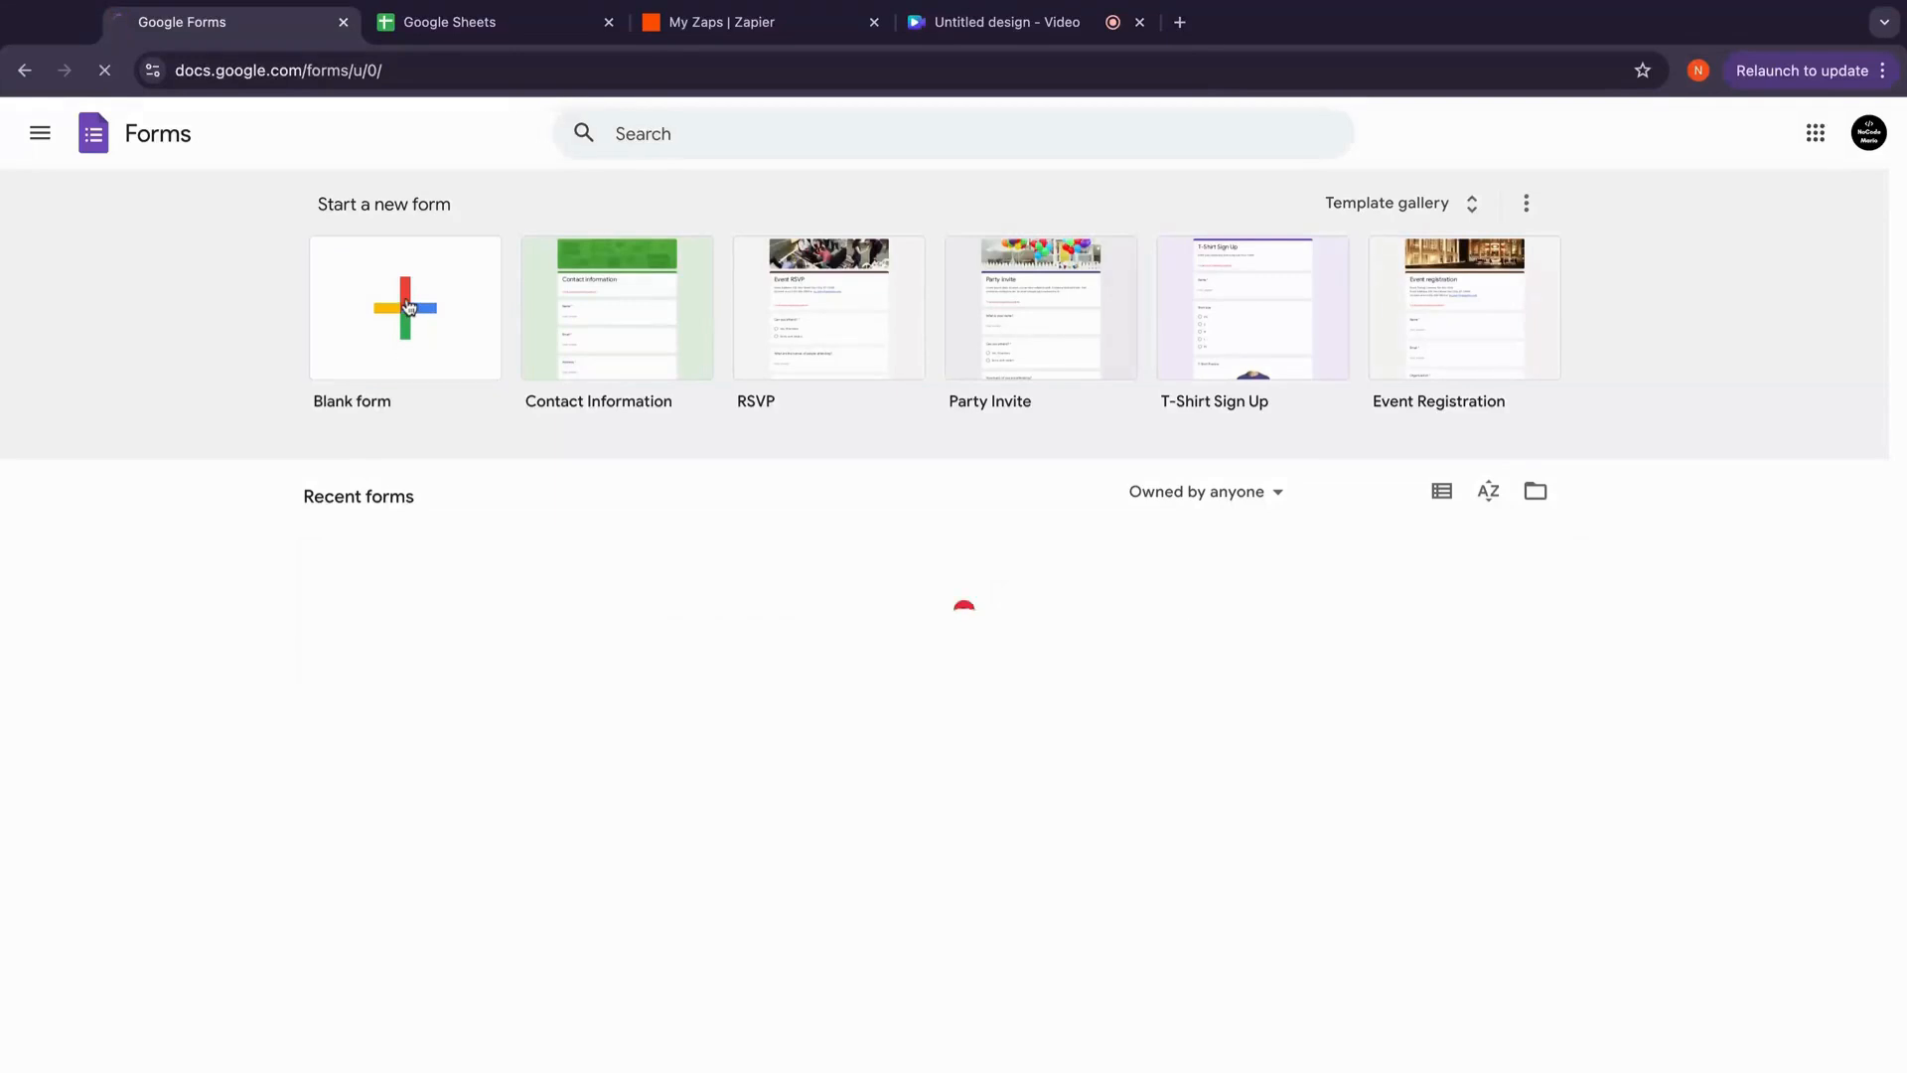
double_click(639, 287)
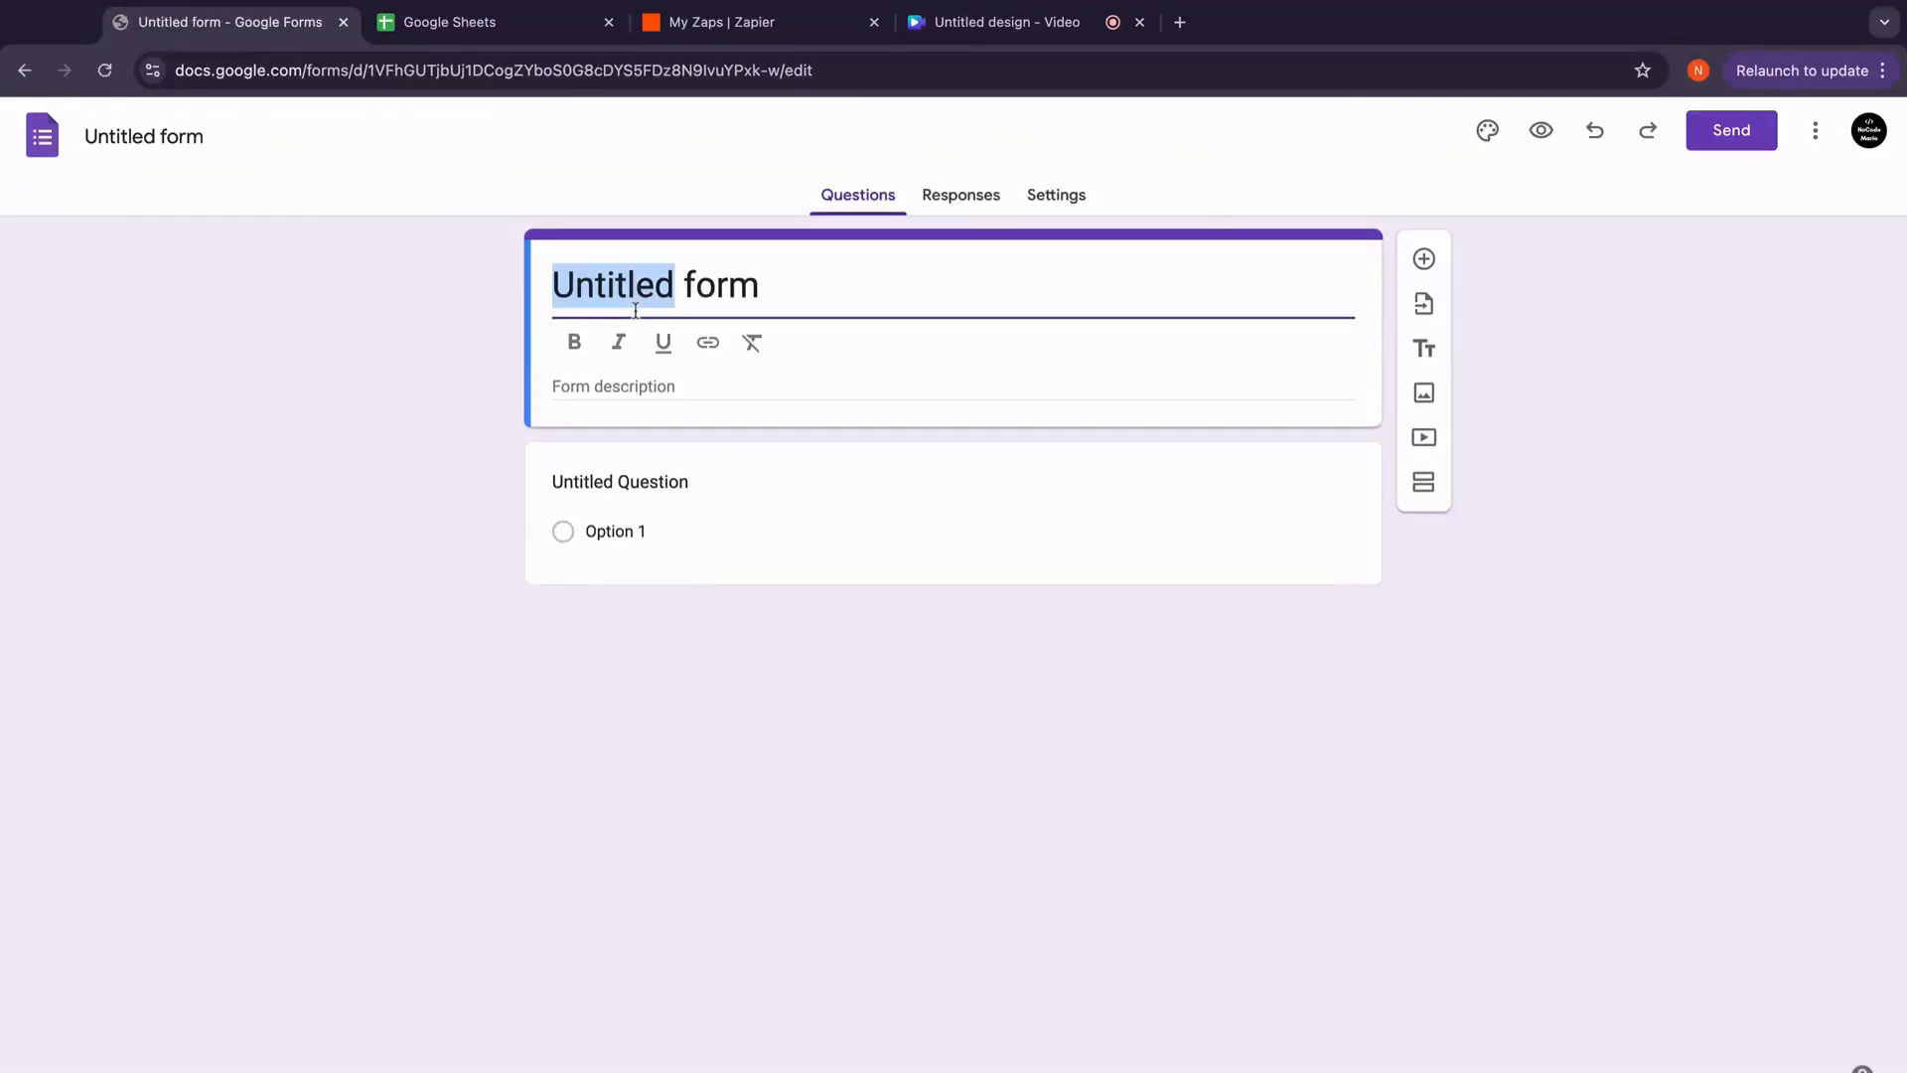
text(test lead)
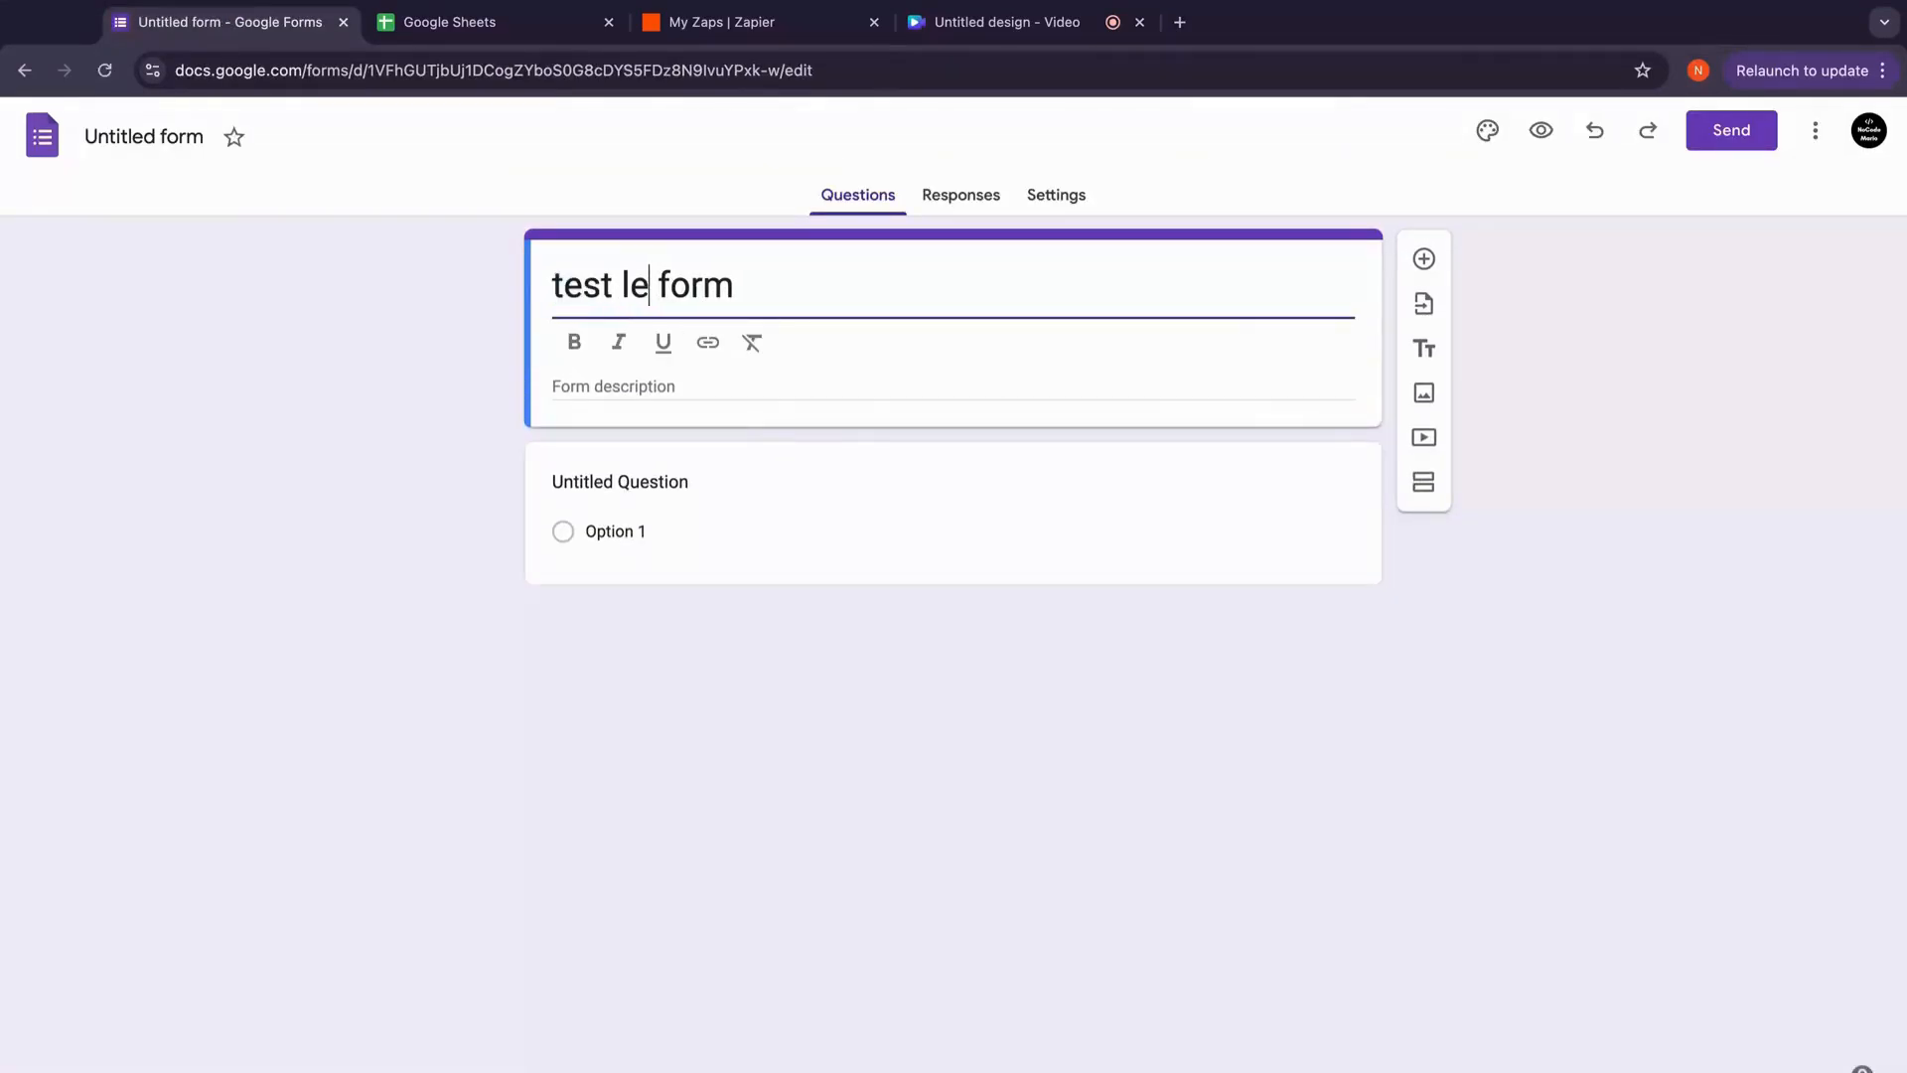
Step: Name the form's first question "Name" and make it a short-answer question
click(688, 525)
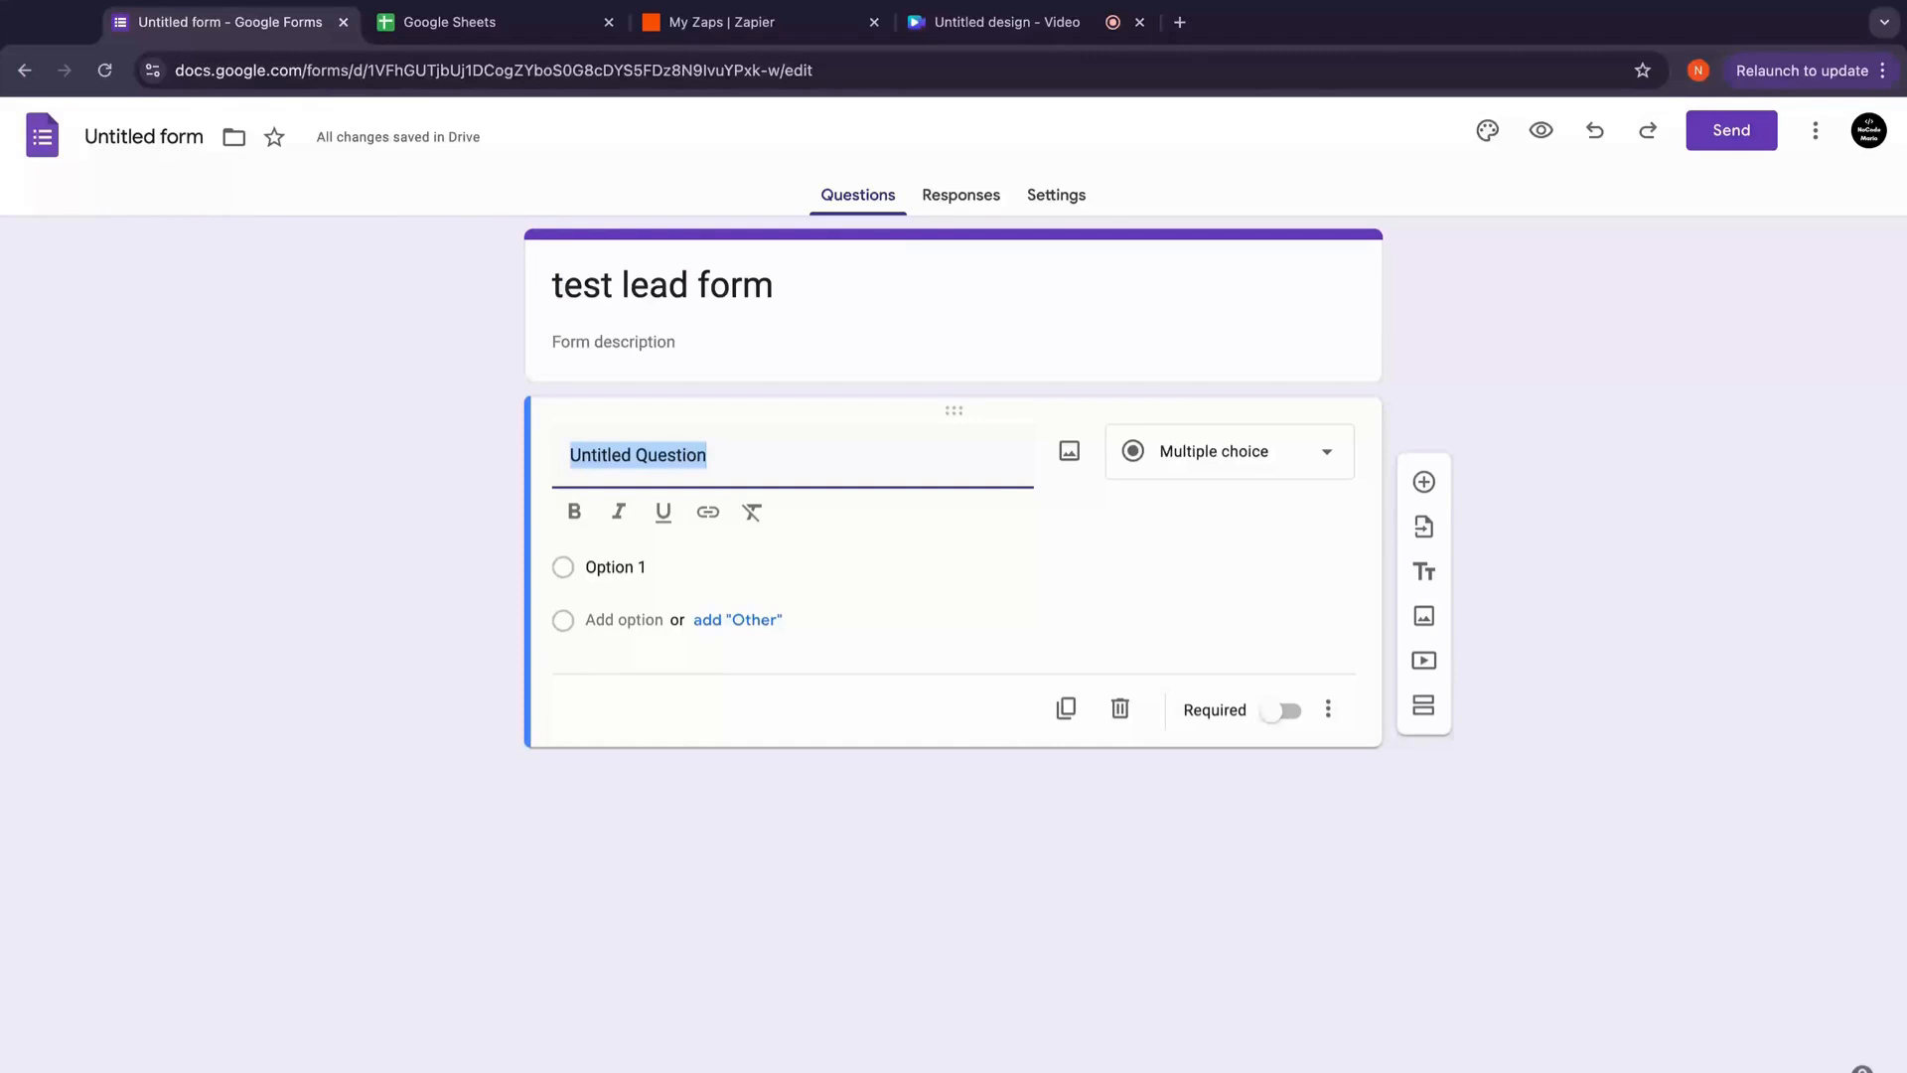
text(Name)
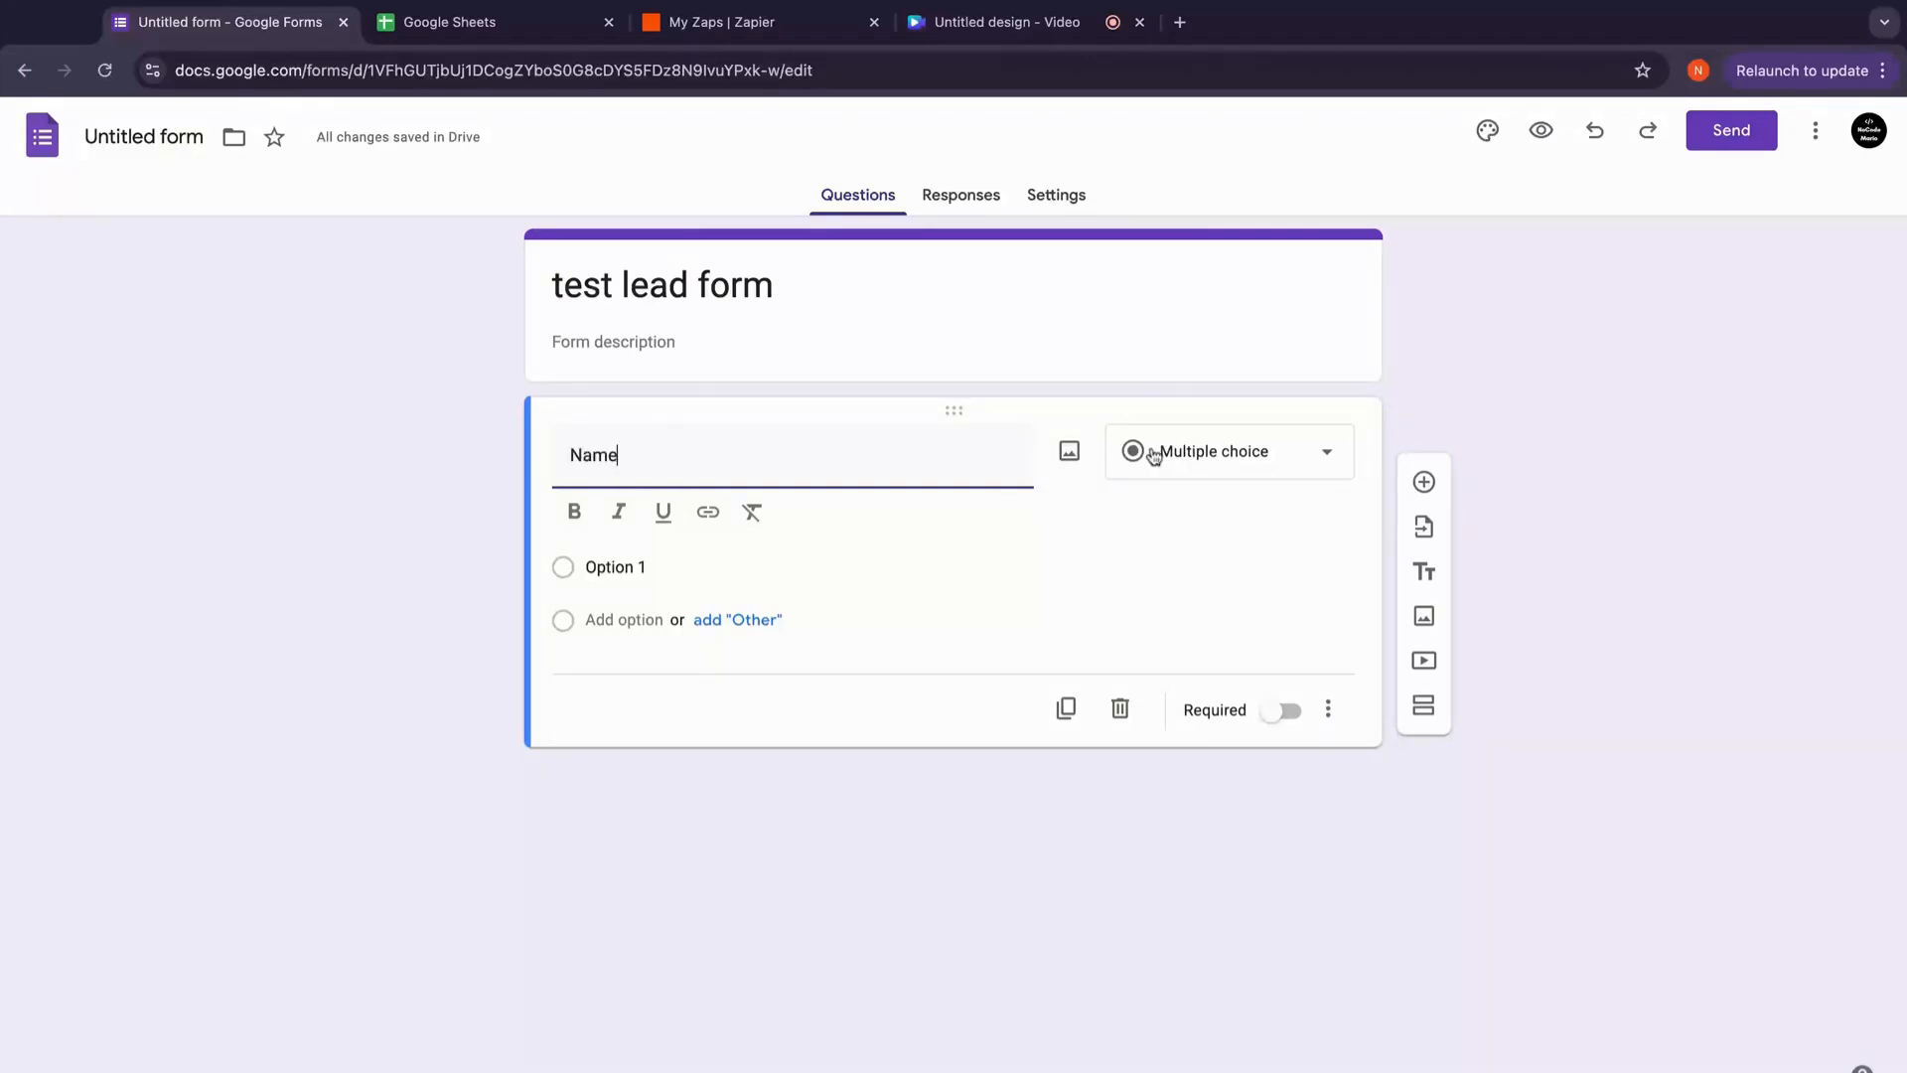
click(1331, 451)
click(1293, 345)
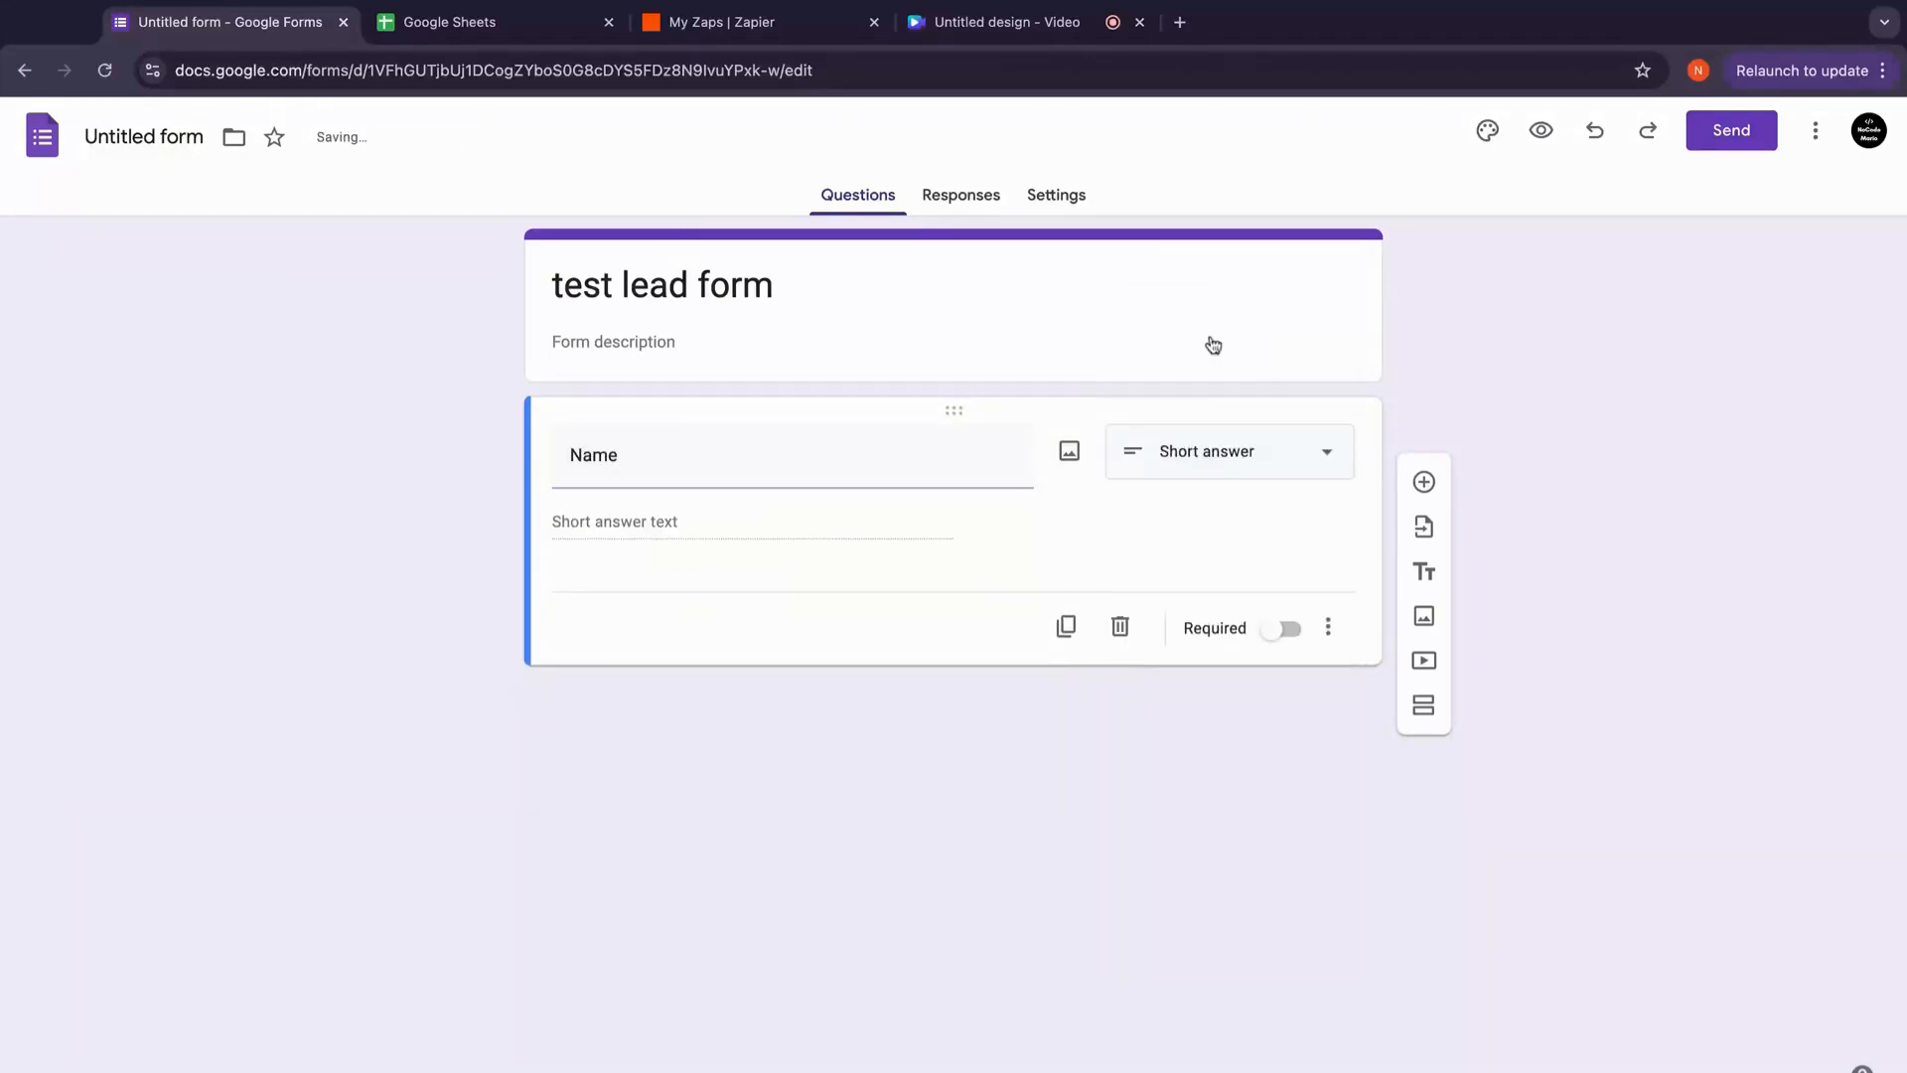
Step: Add a second question named "Email" with the short answer type
click(1425, 482)
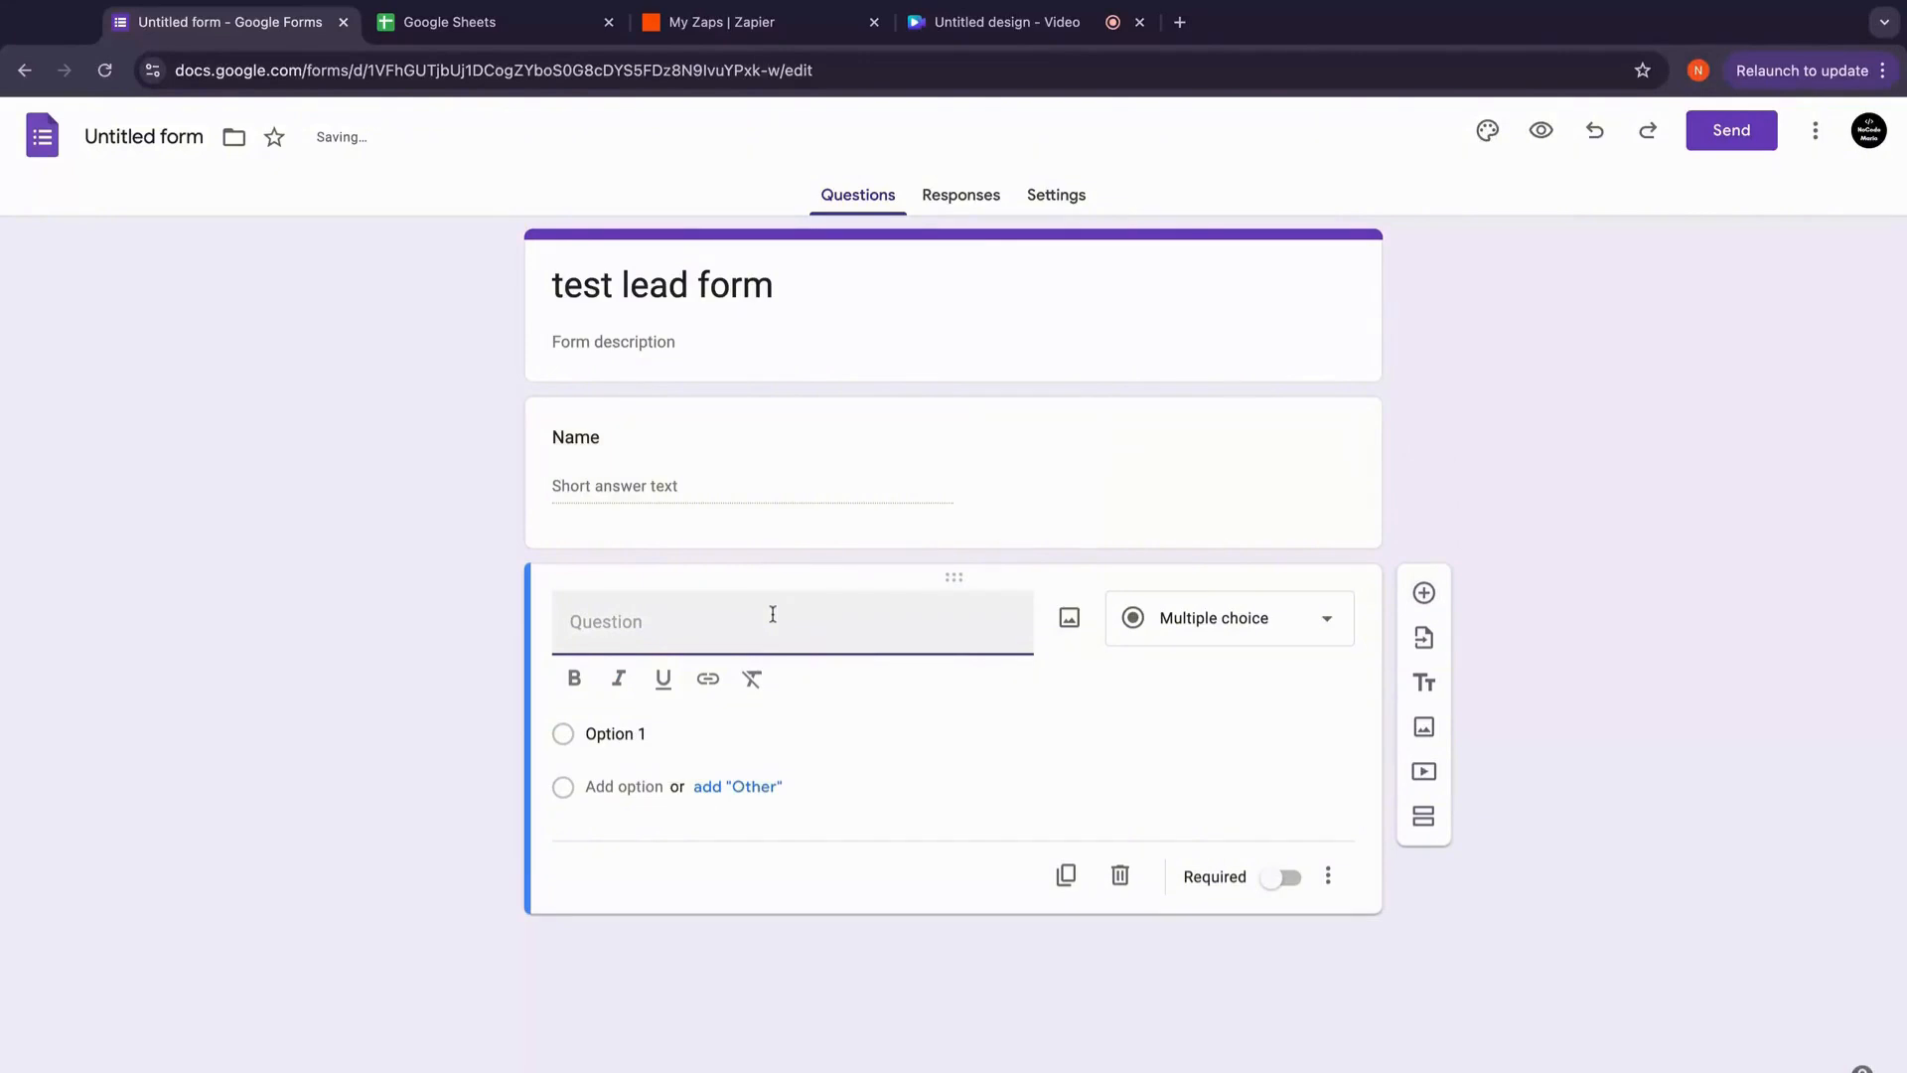
text(Email)
key(BackSpace)
key(BackSpace)
key(BackSpace)
key(BackSpace)
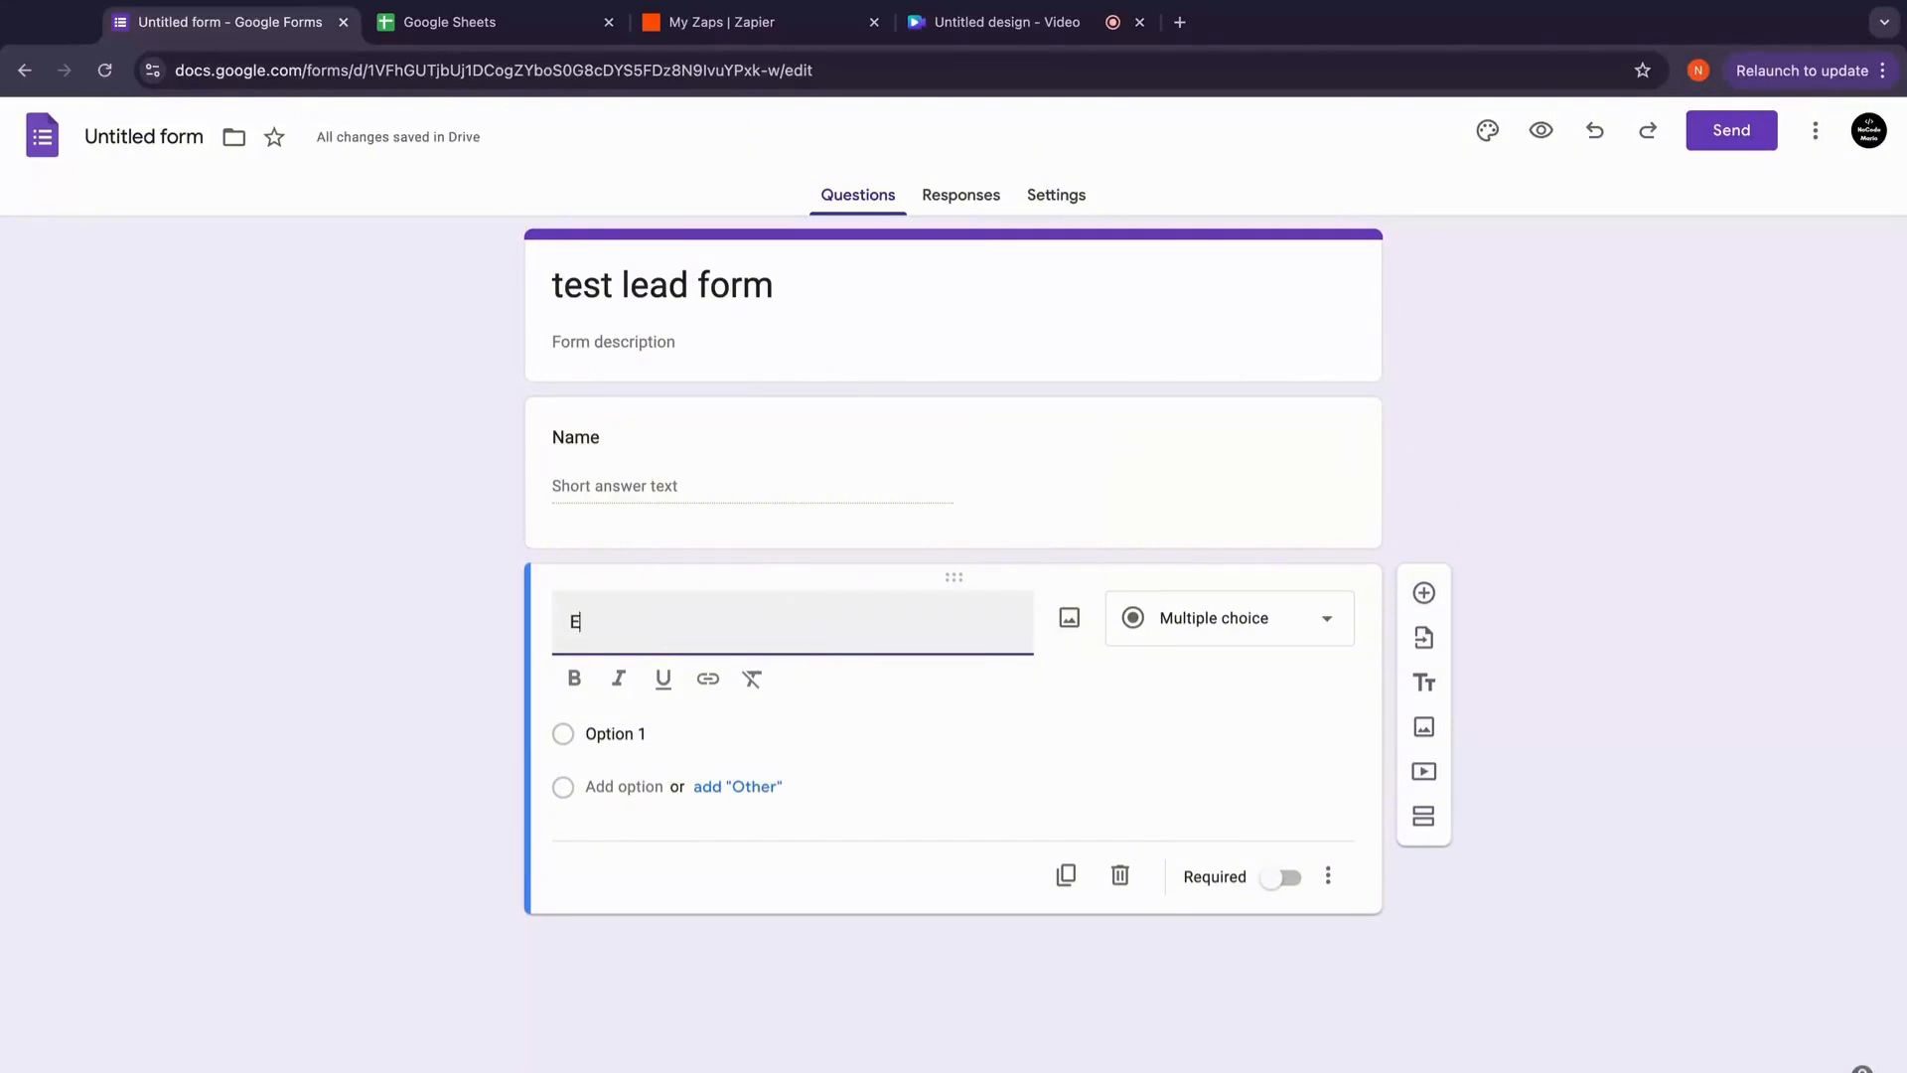
text(mail)
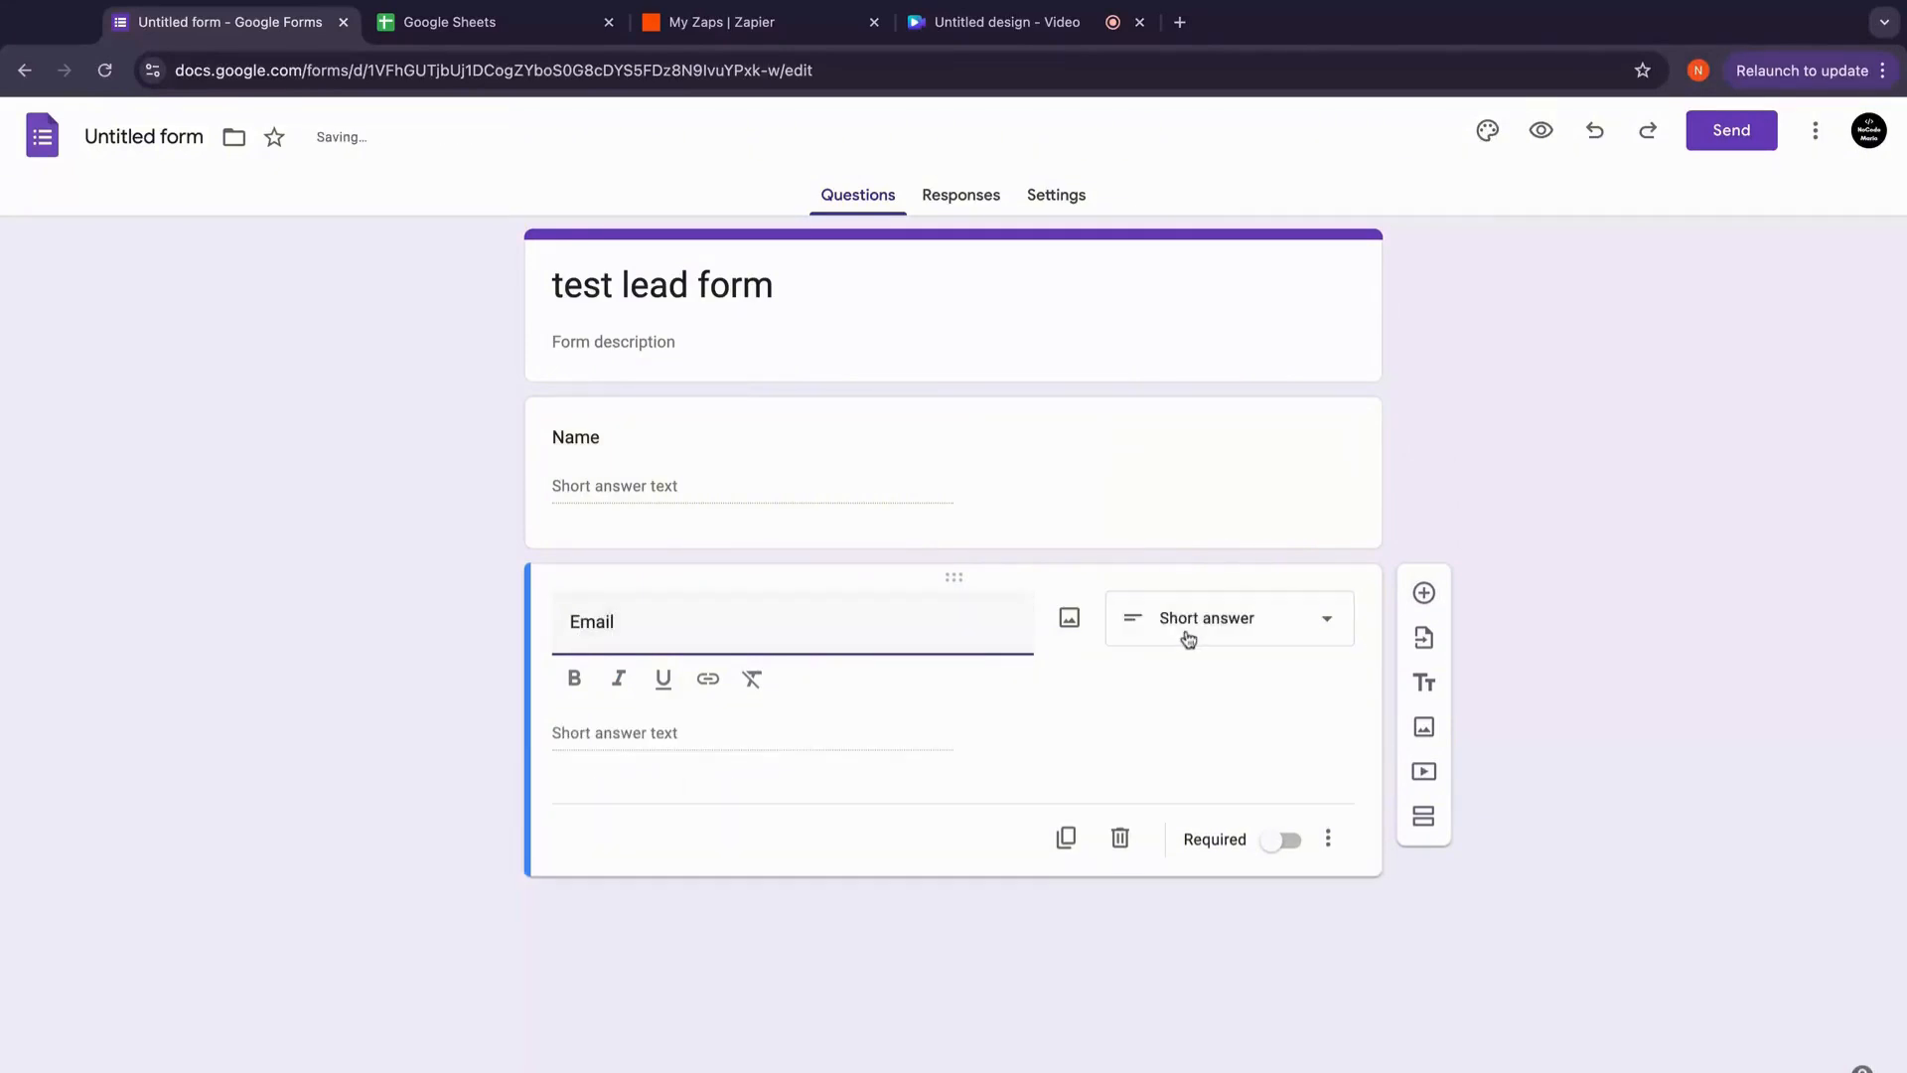
click(1192, 623)
click(1256, 452)
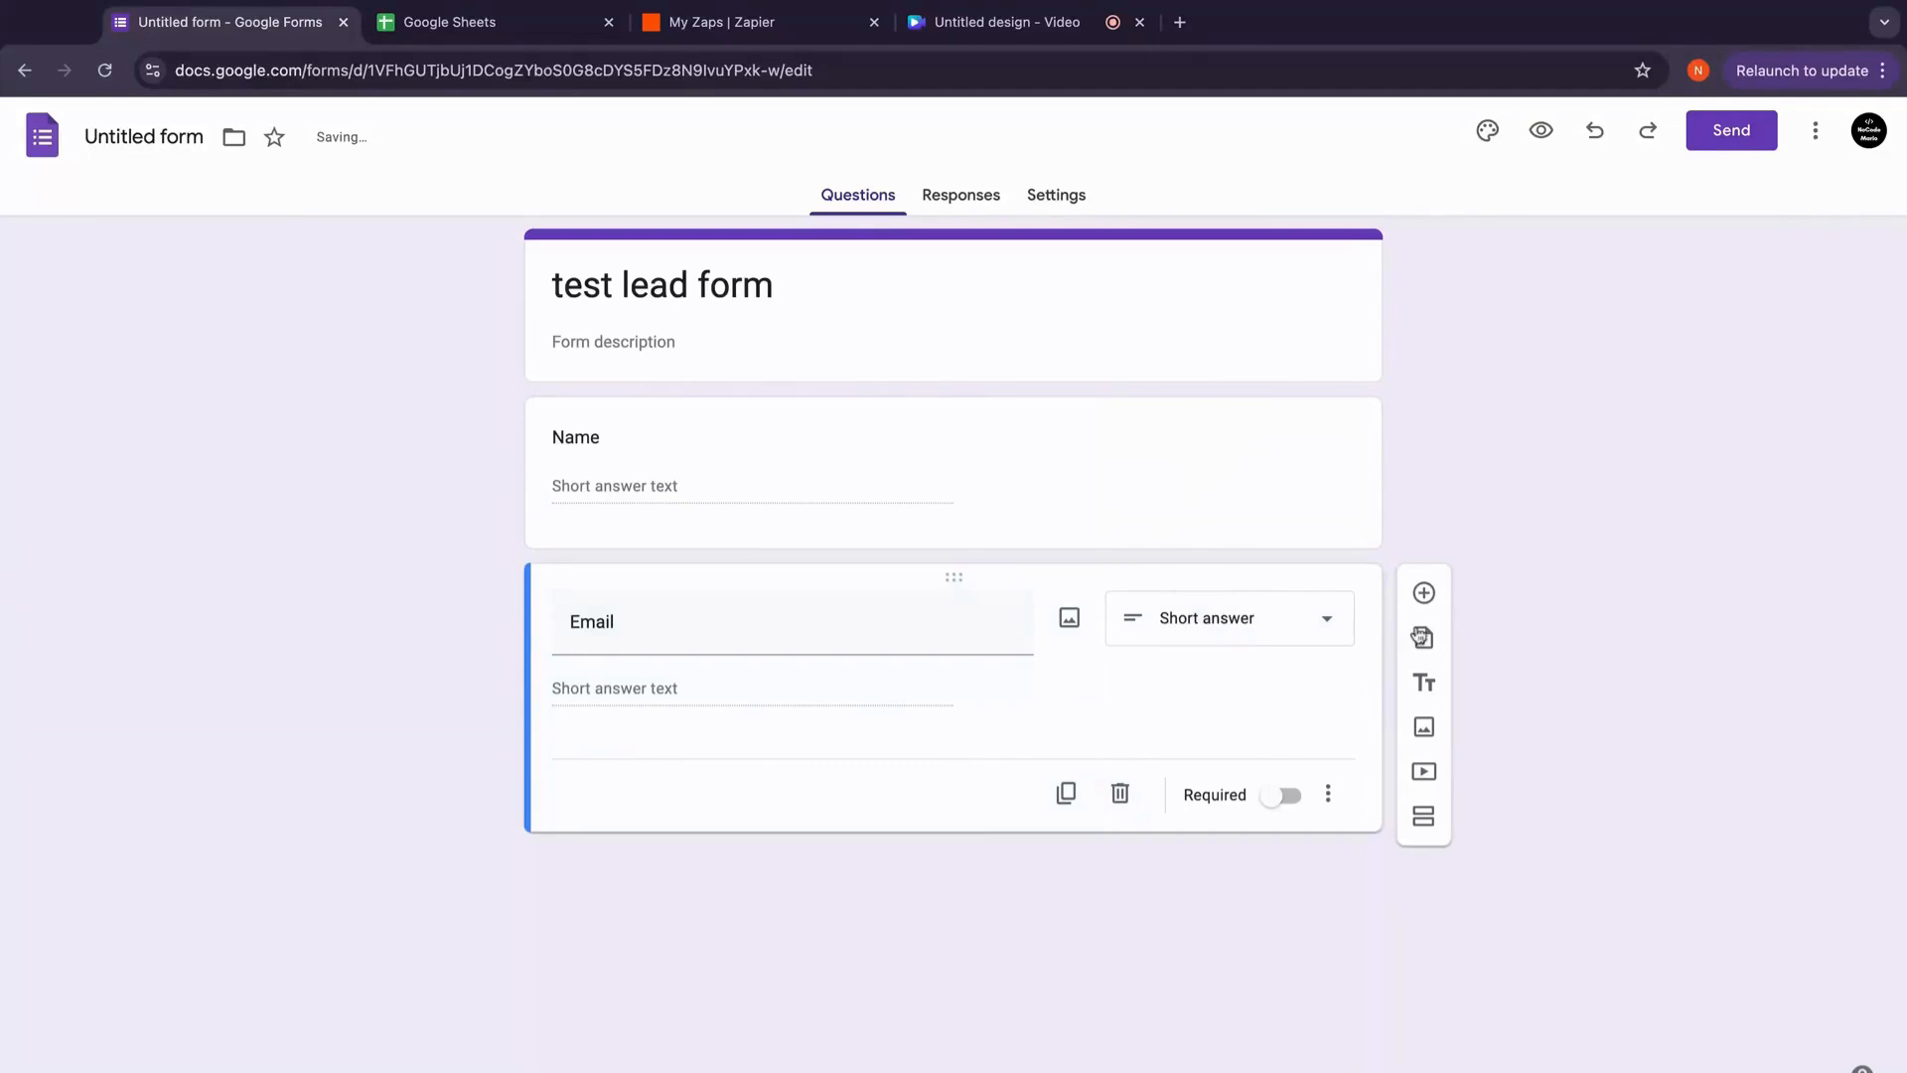
Step: Add a third question named "Phone" as a short answer and preview the finished form
click(1424, 593)
text(Phone)
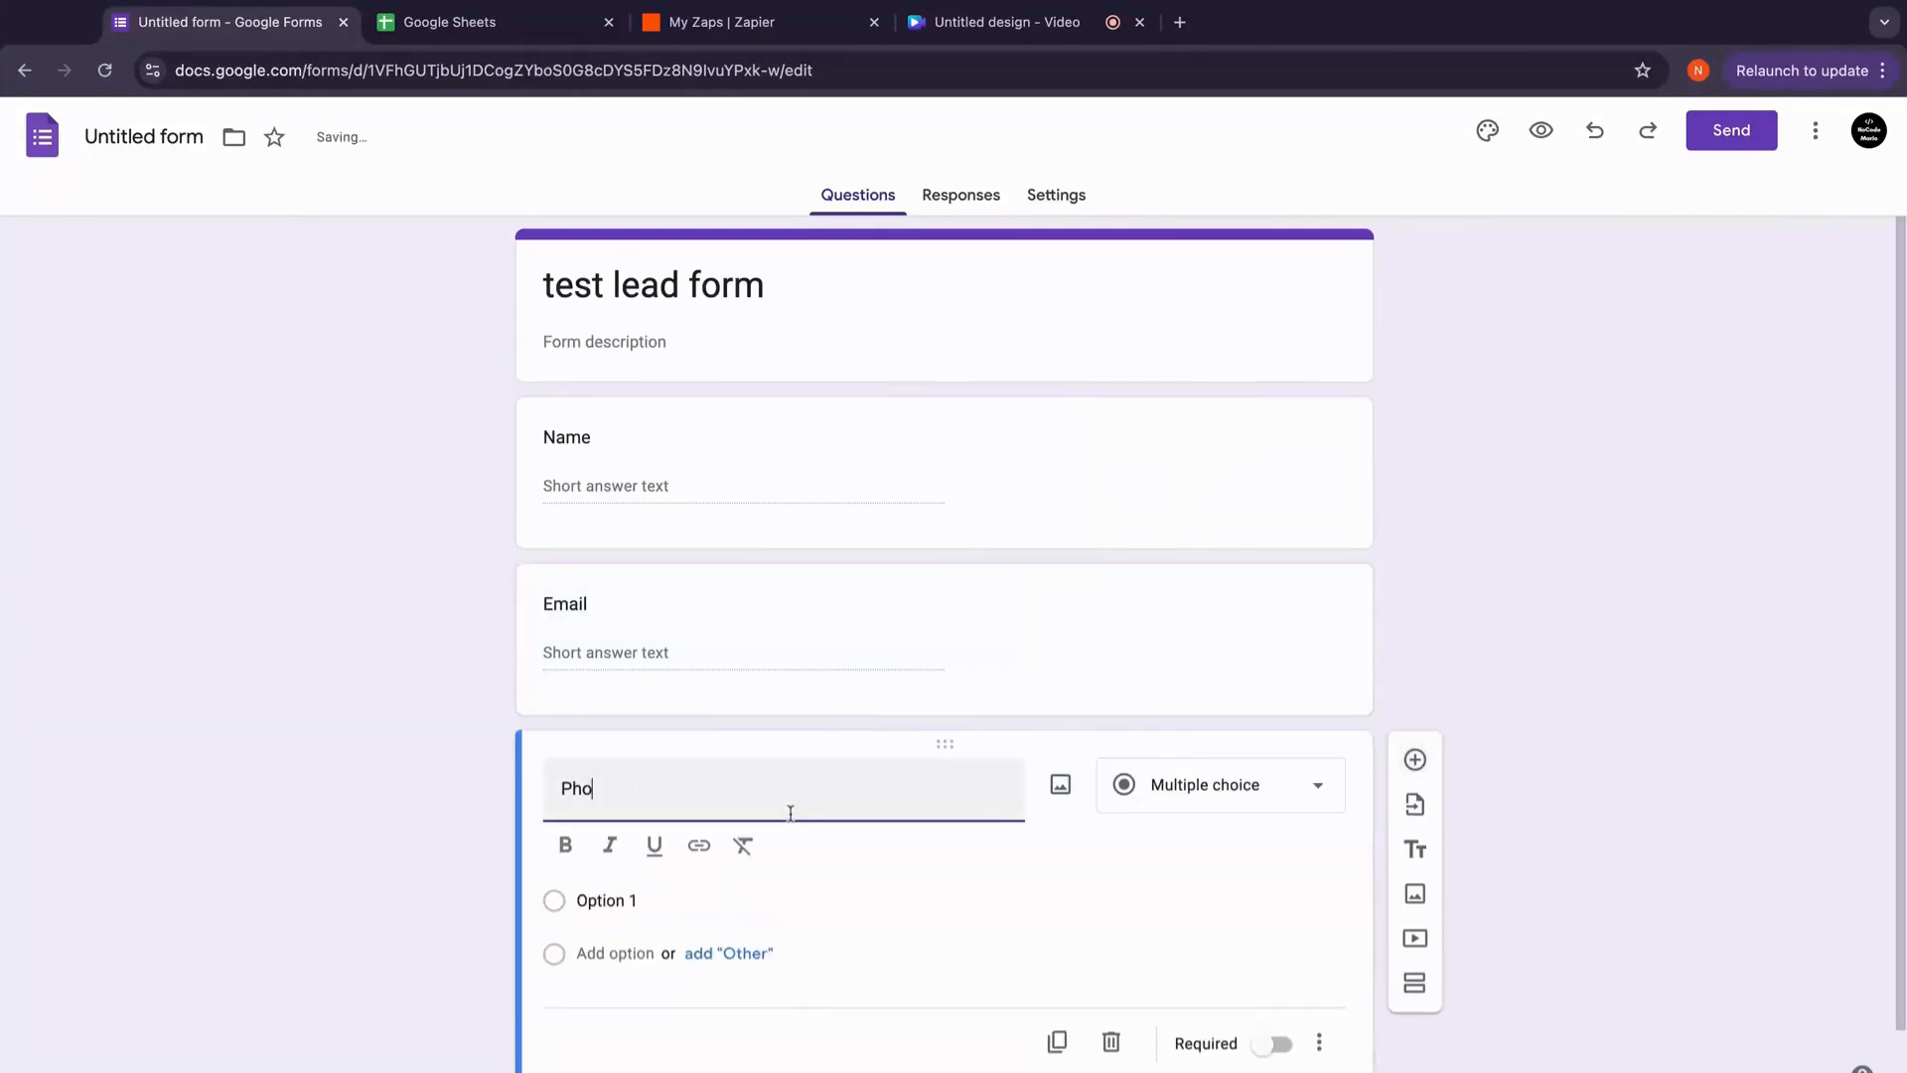
click(1235, 787)
click(1499, 471)
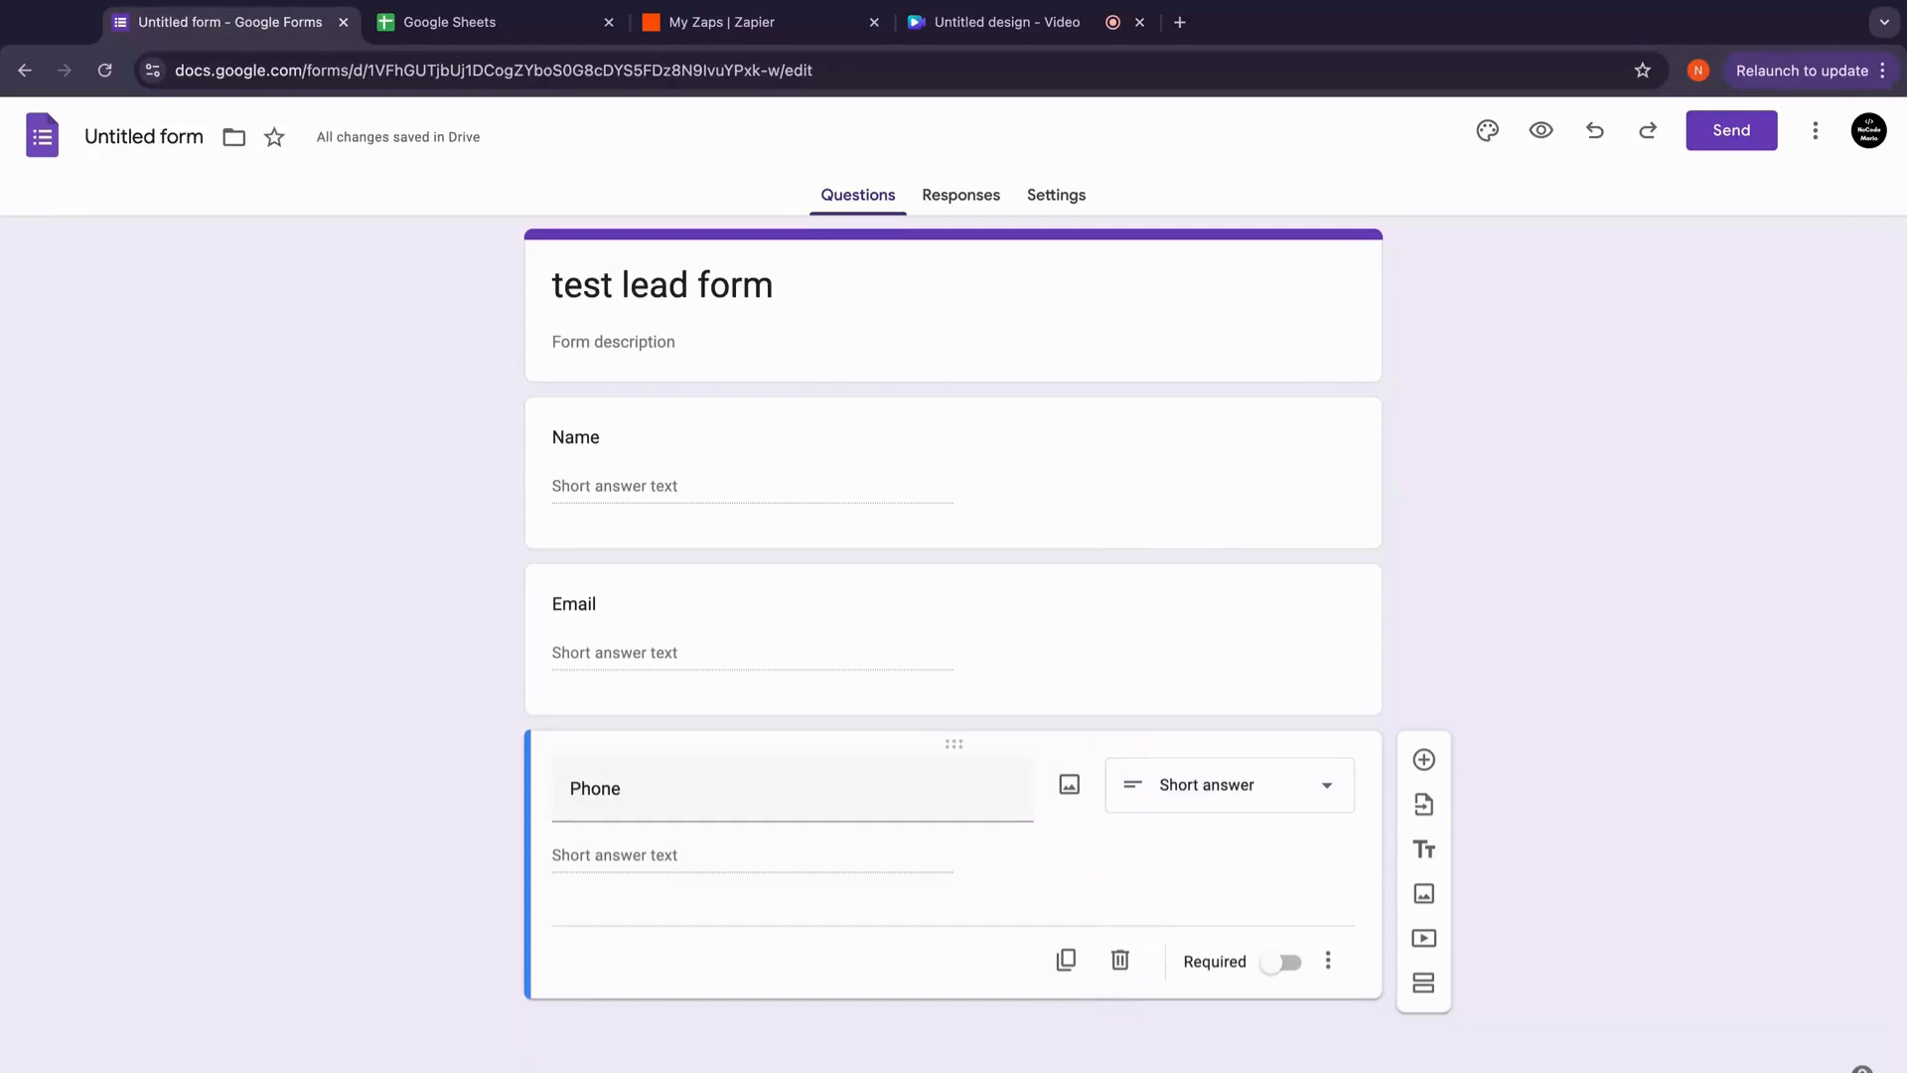
click(1542, 130)
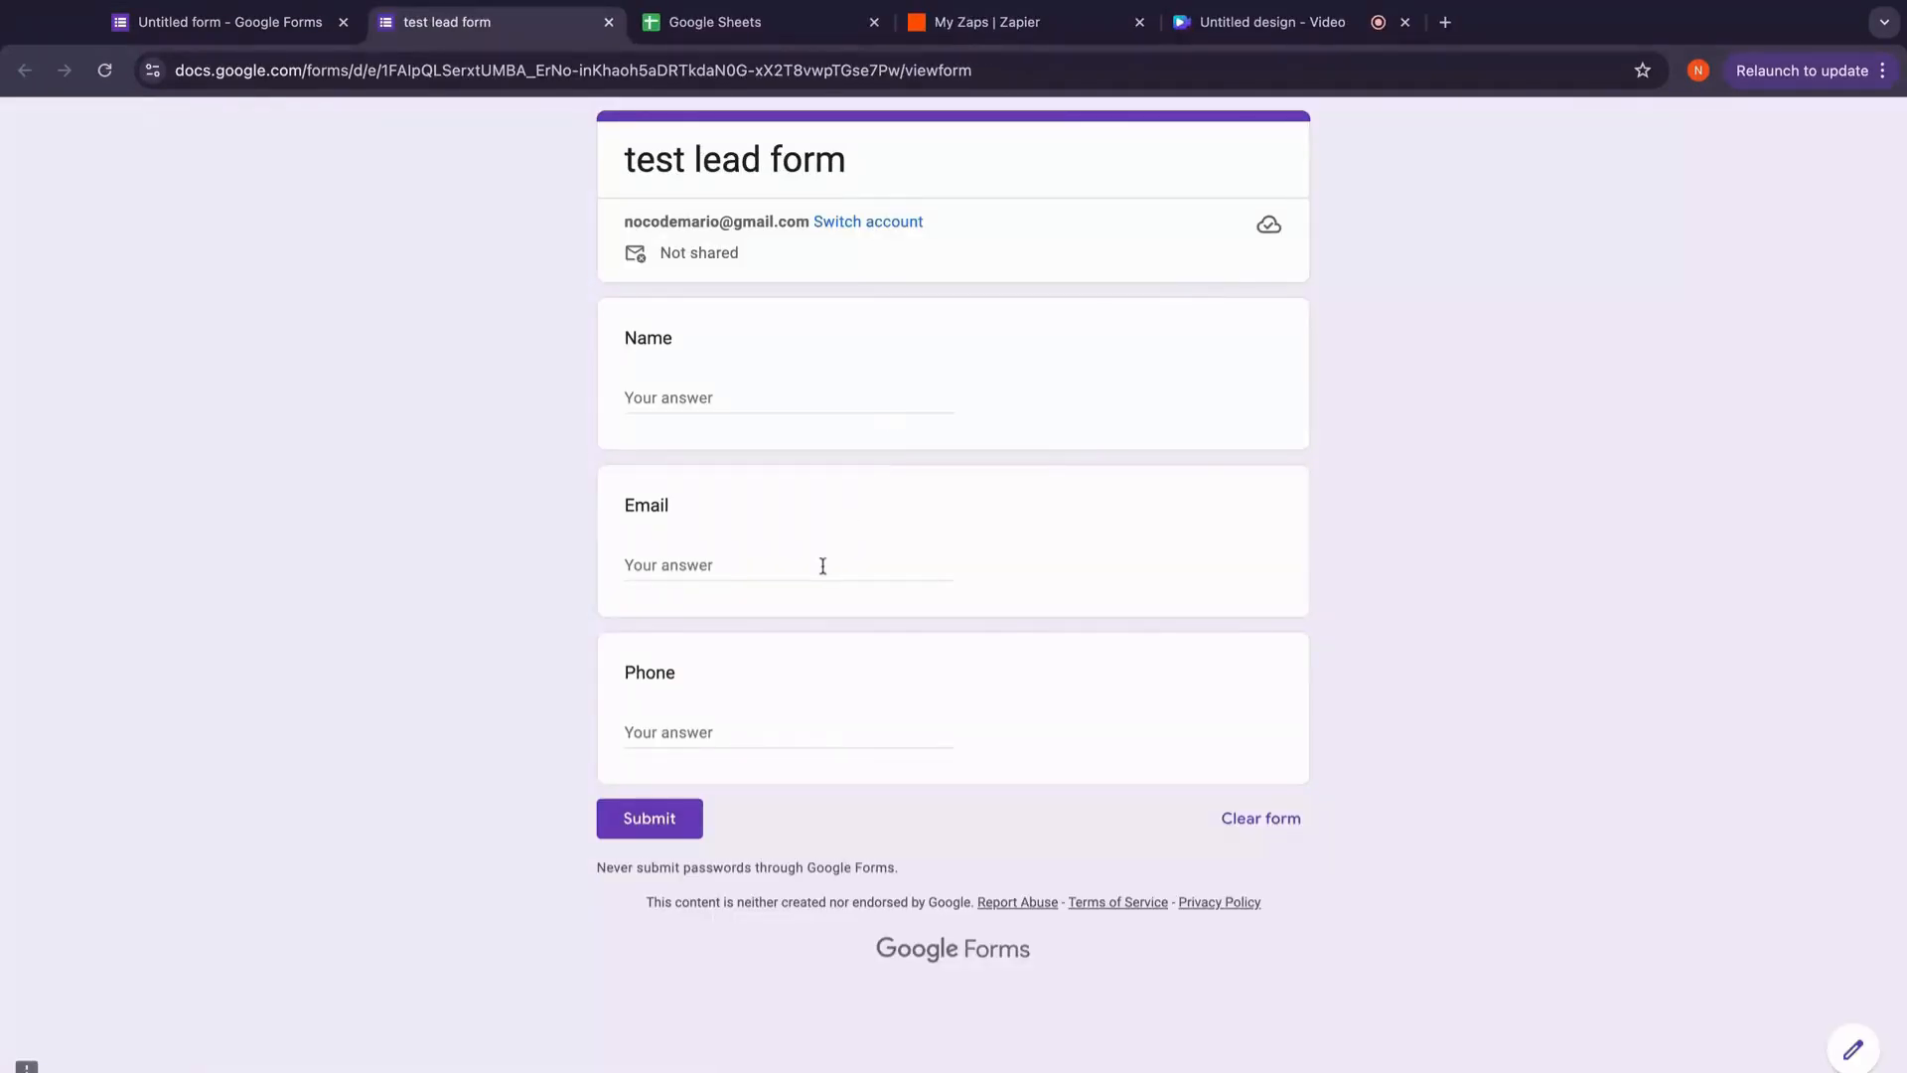
click(608, 22)
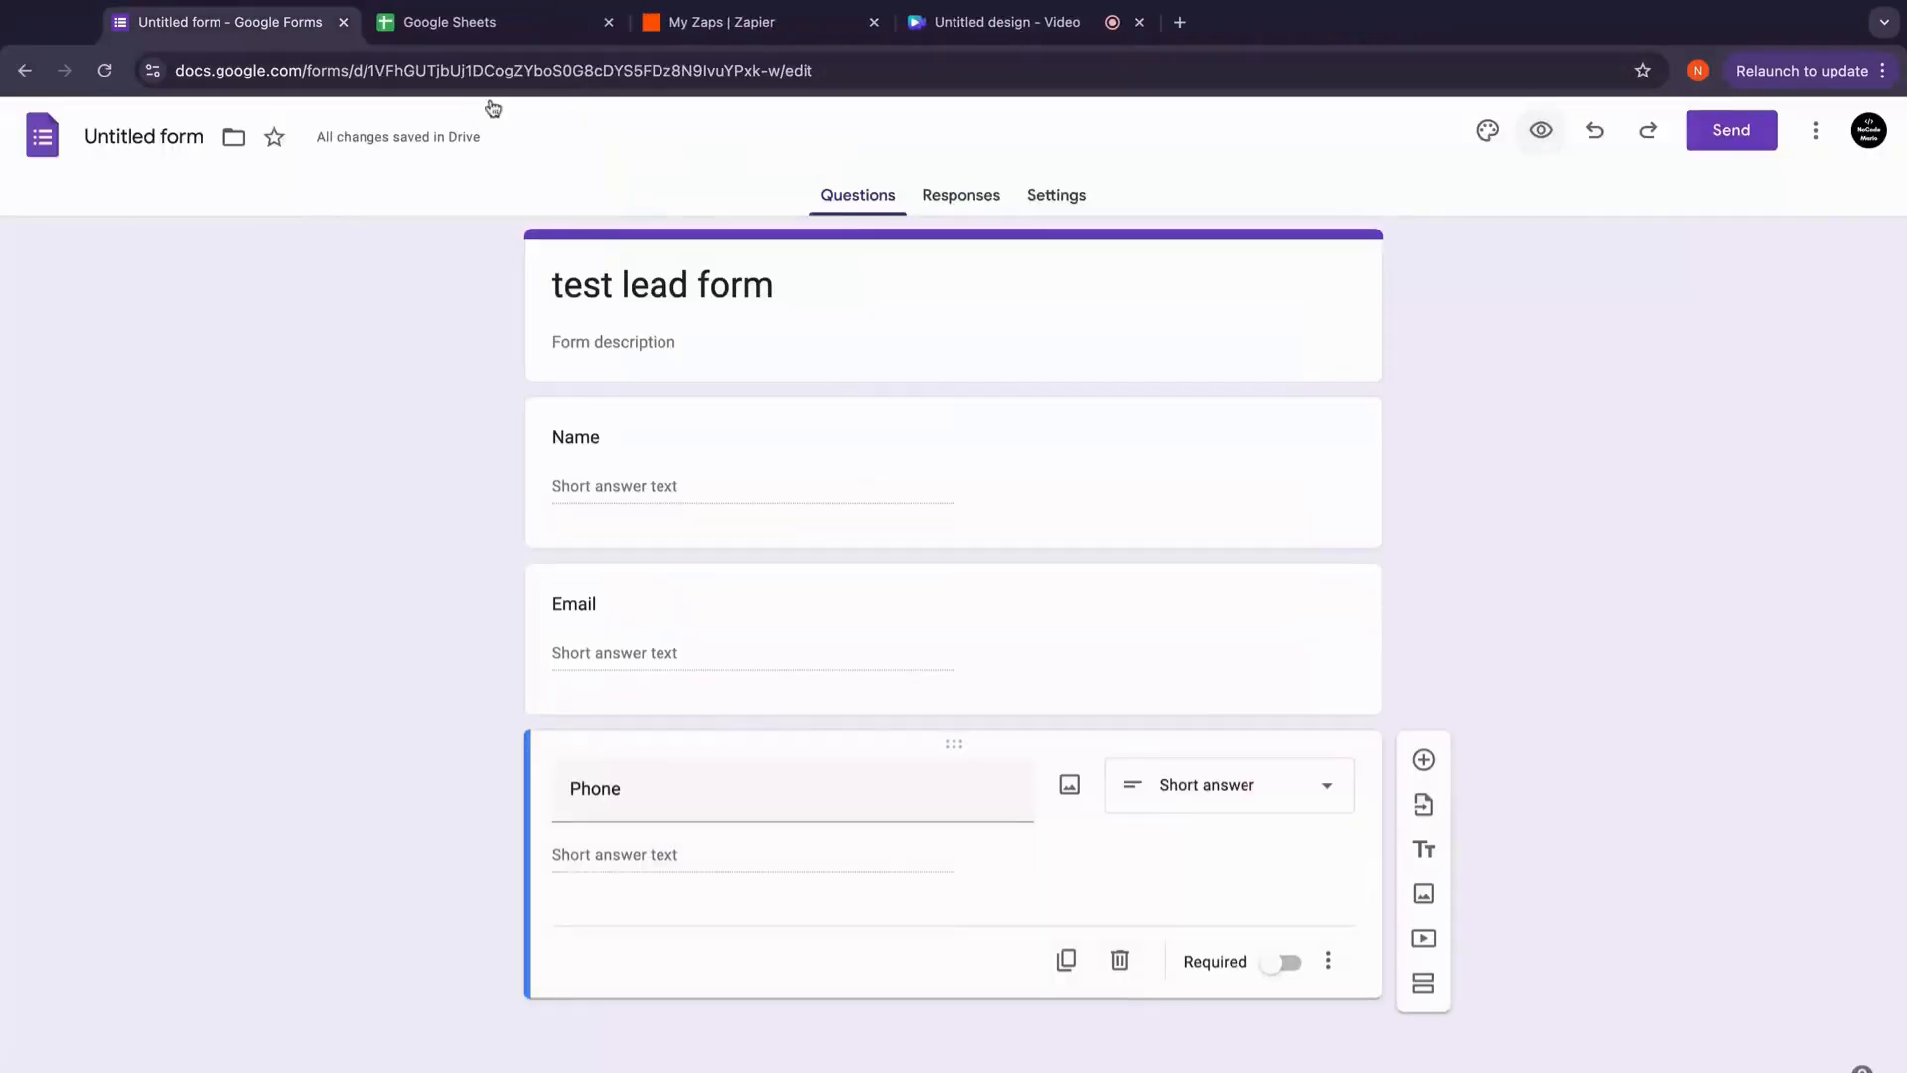
Step: Switch to Google Sheets and create a blank spreadsheet named "test lead sheet"
click(454, 24)
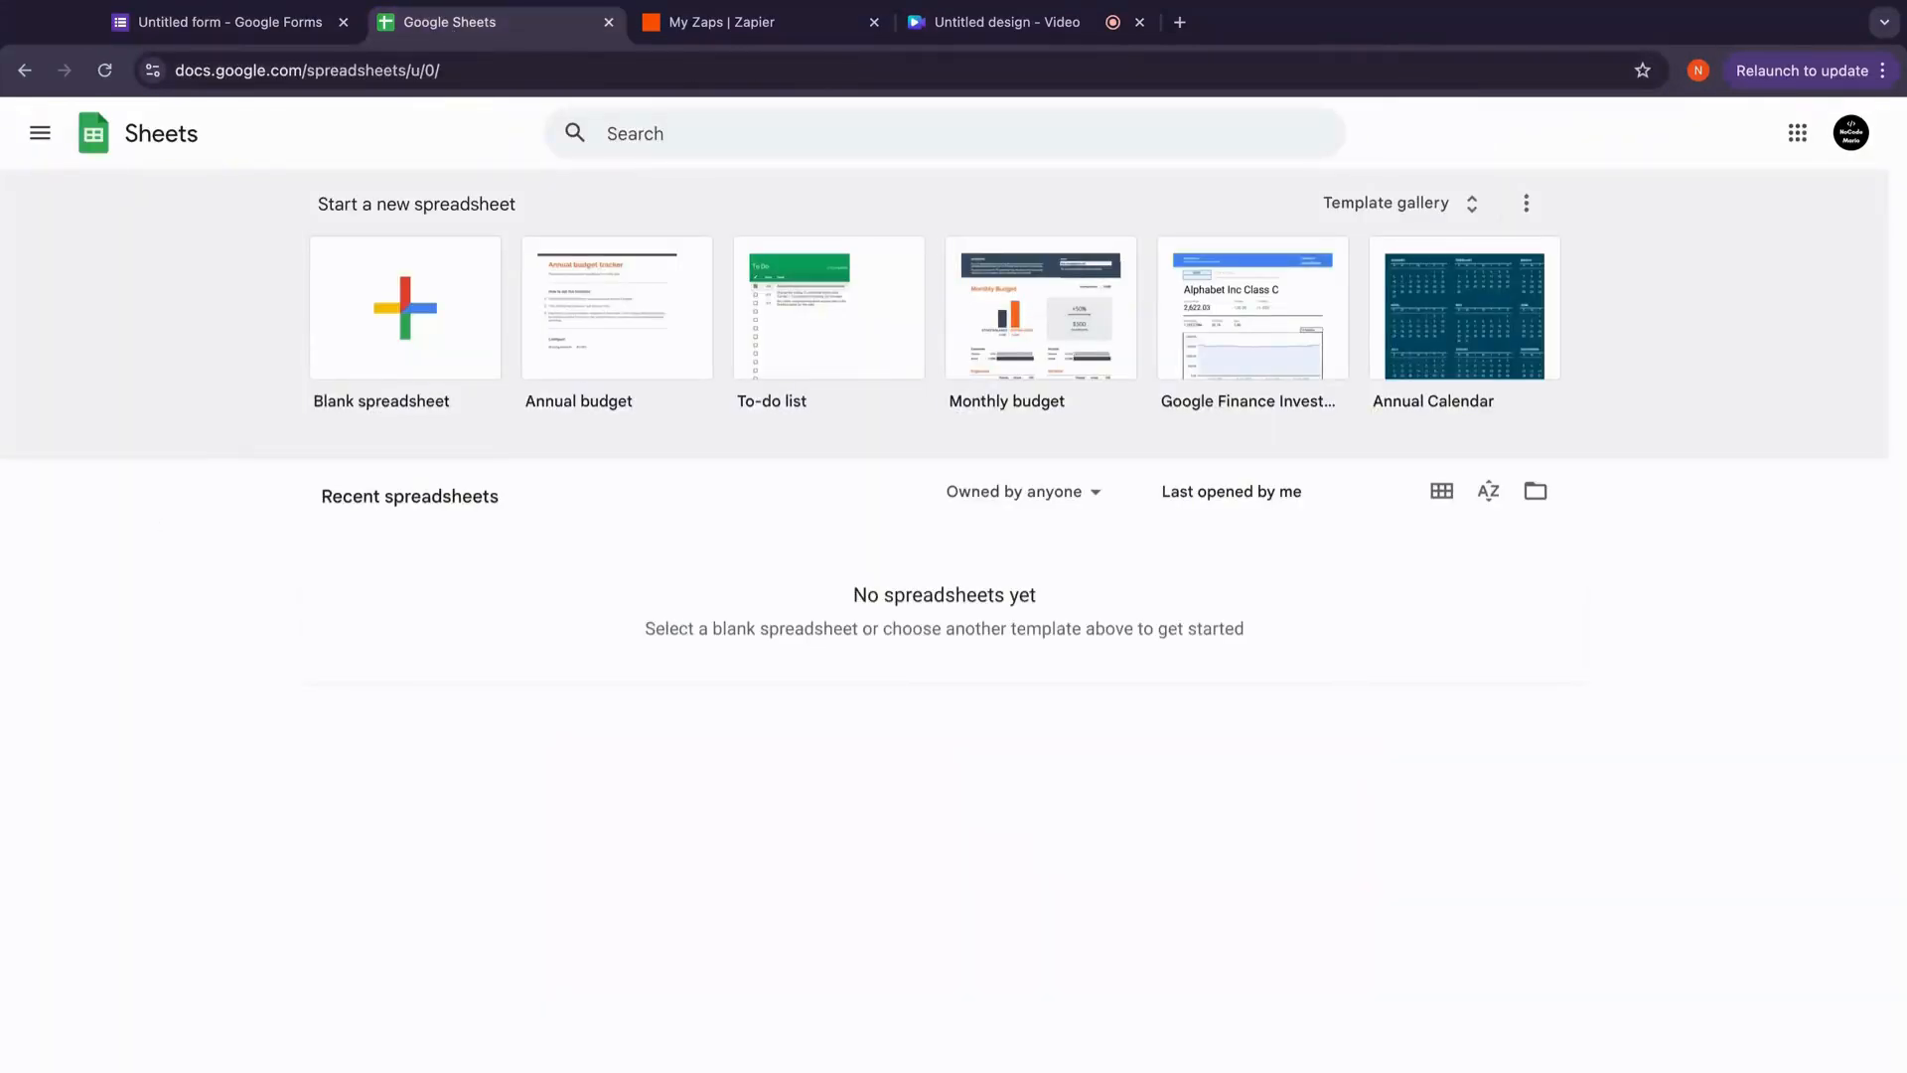
click(405, 326)
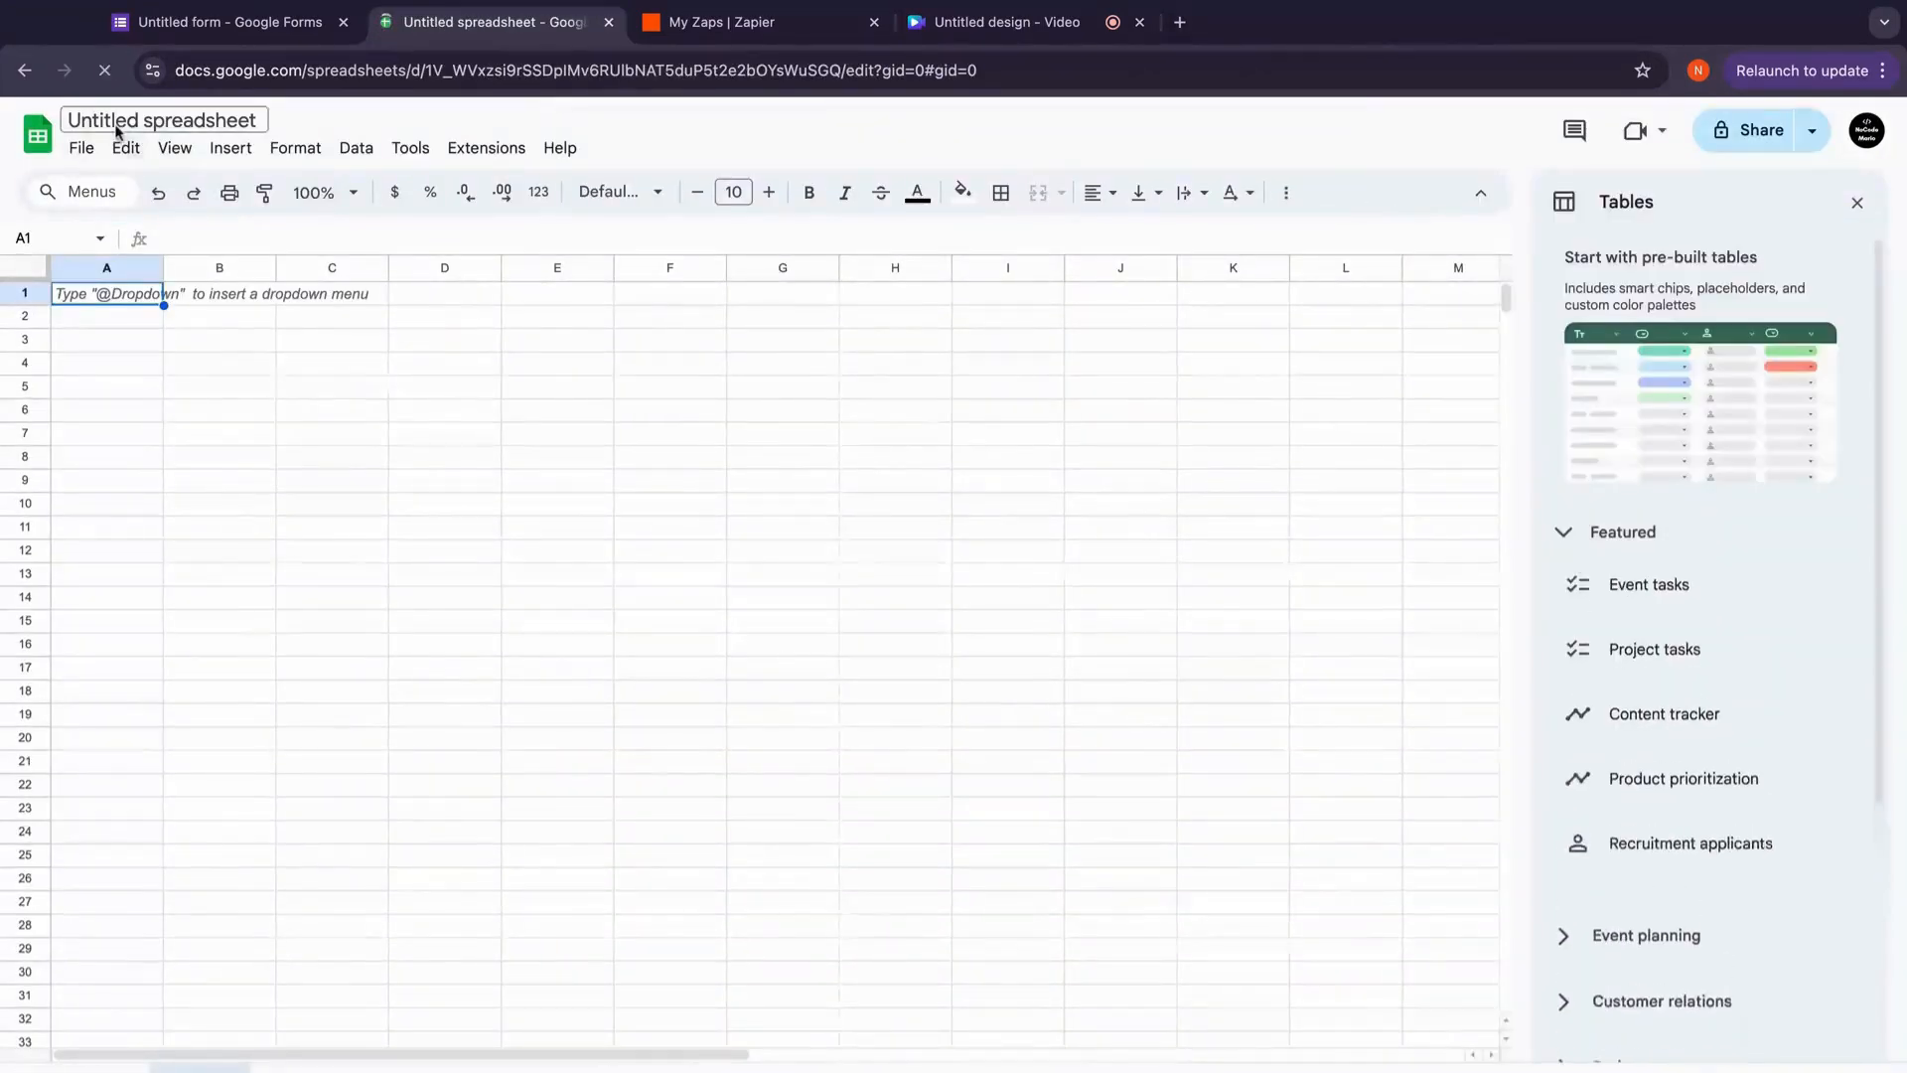
click(116, 127)
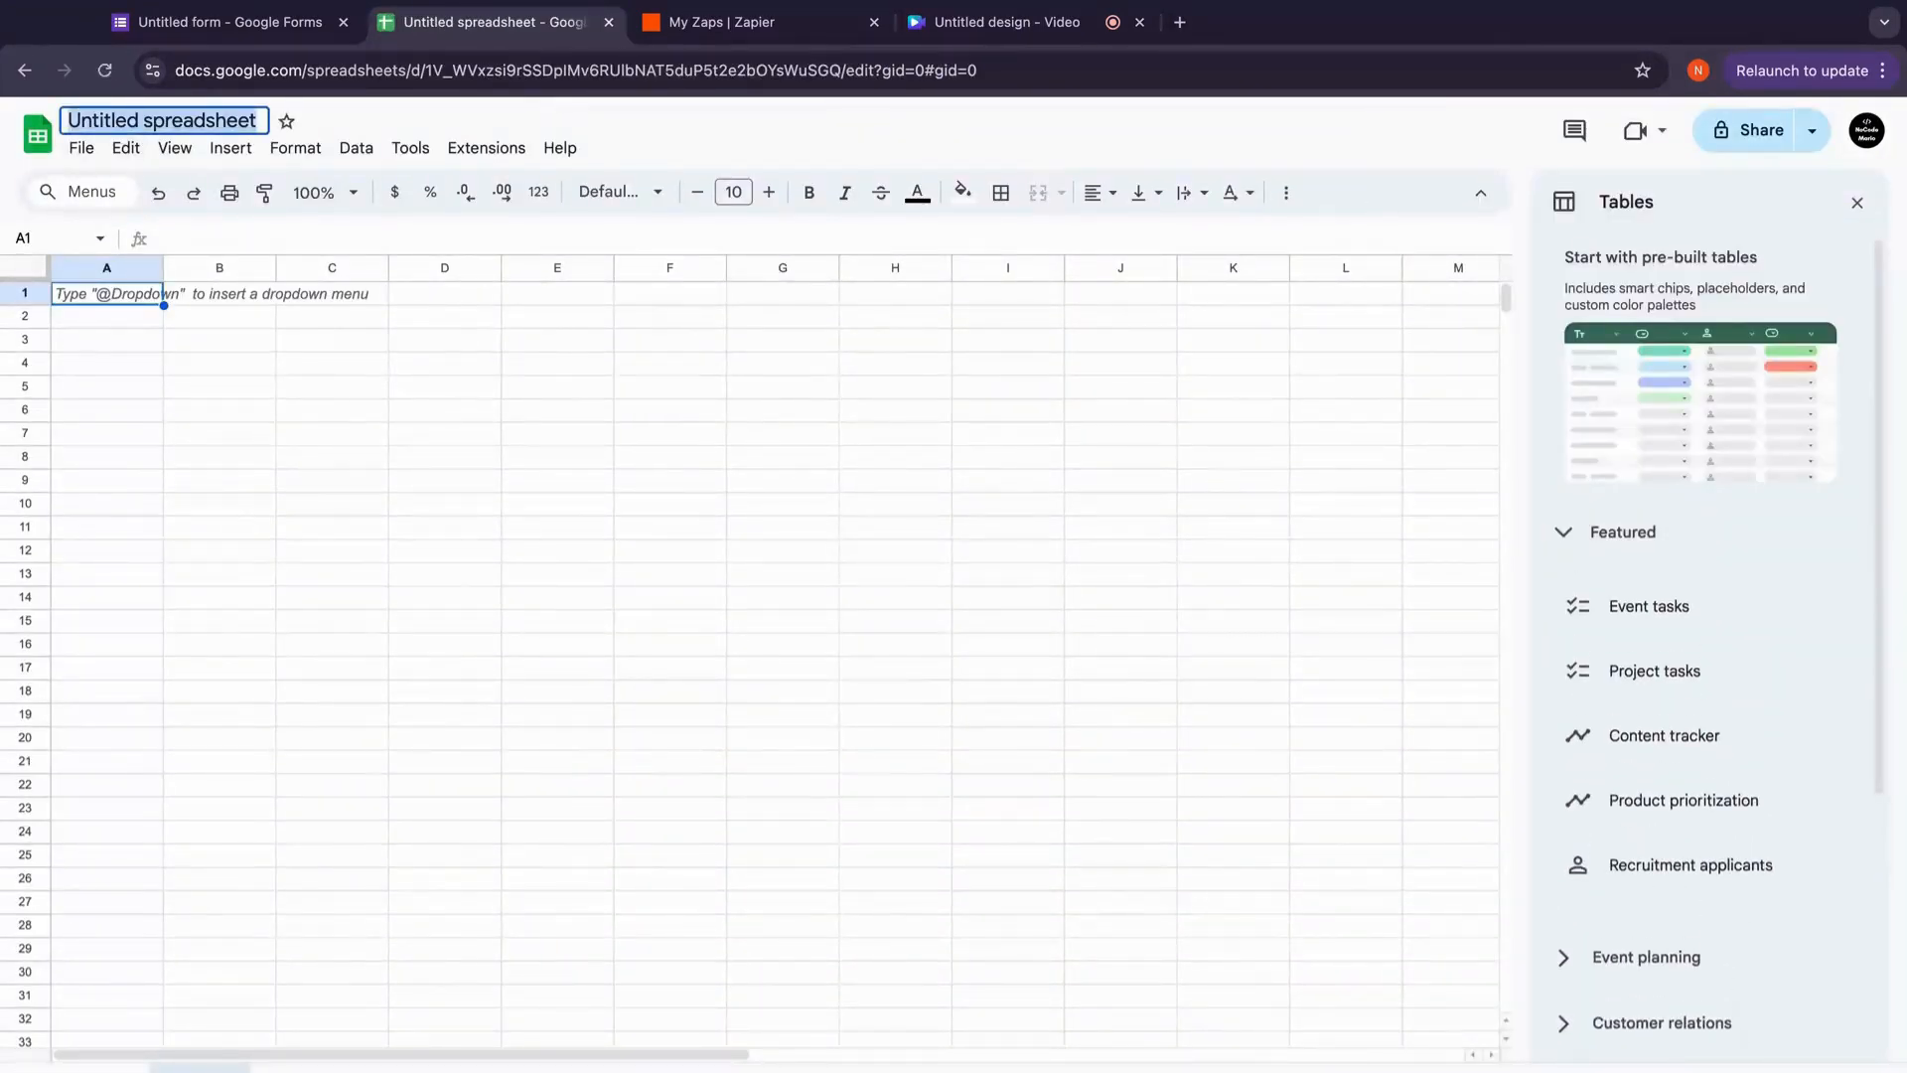
text(test lead)
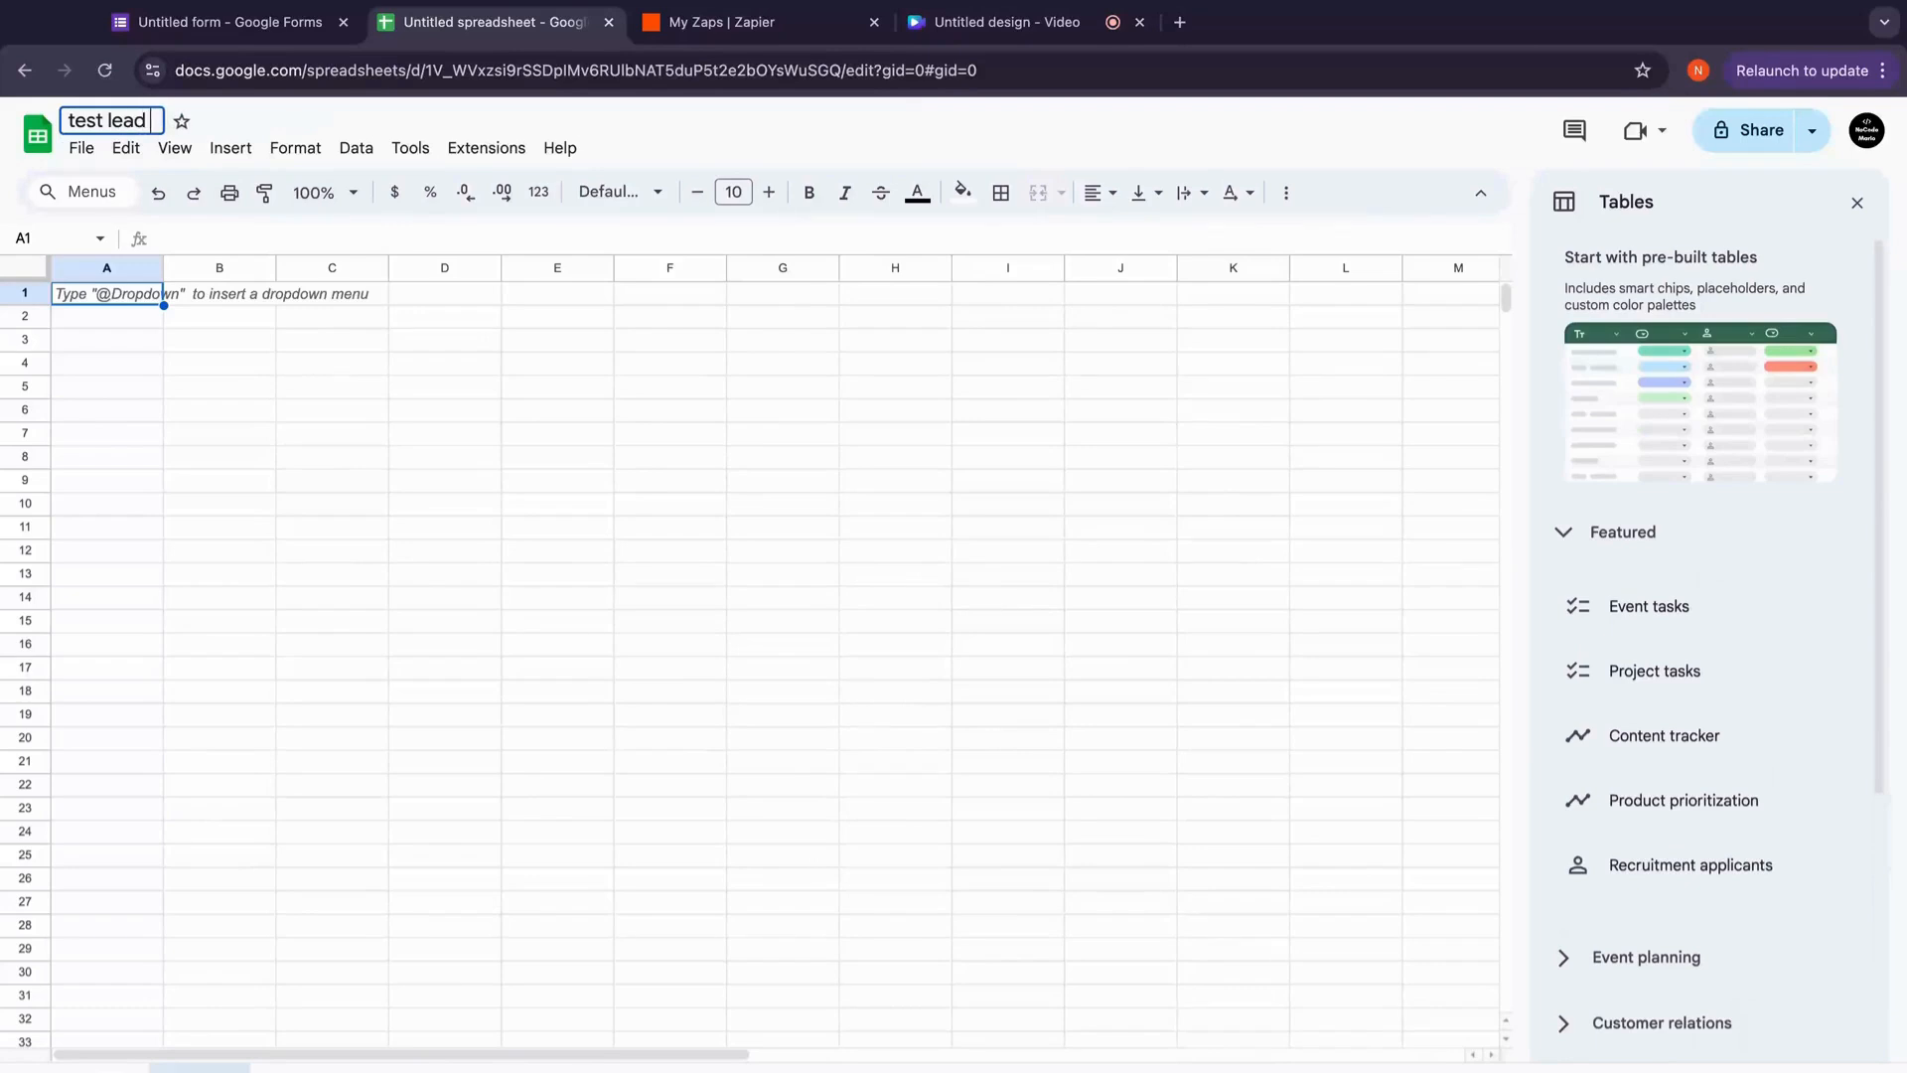
text( sheet)
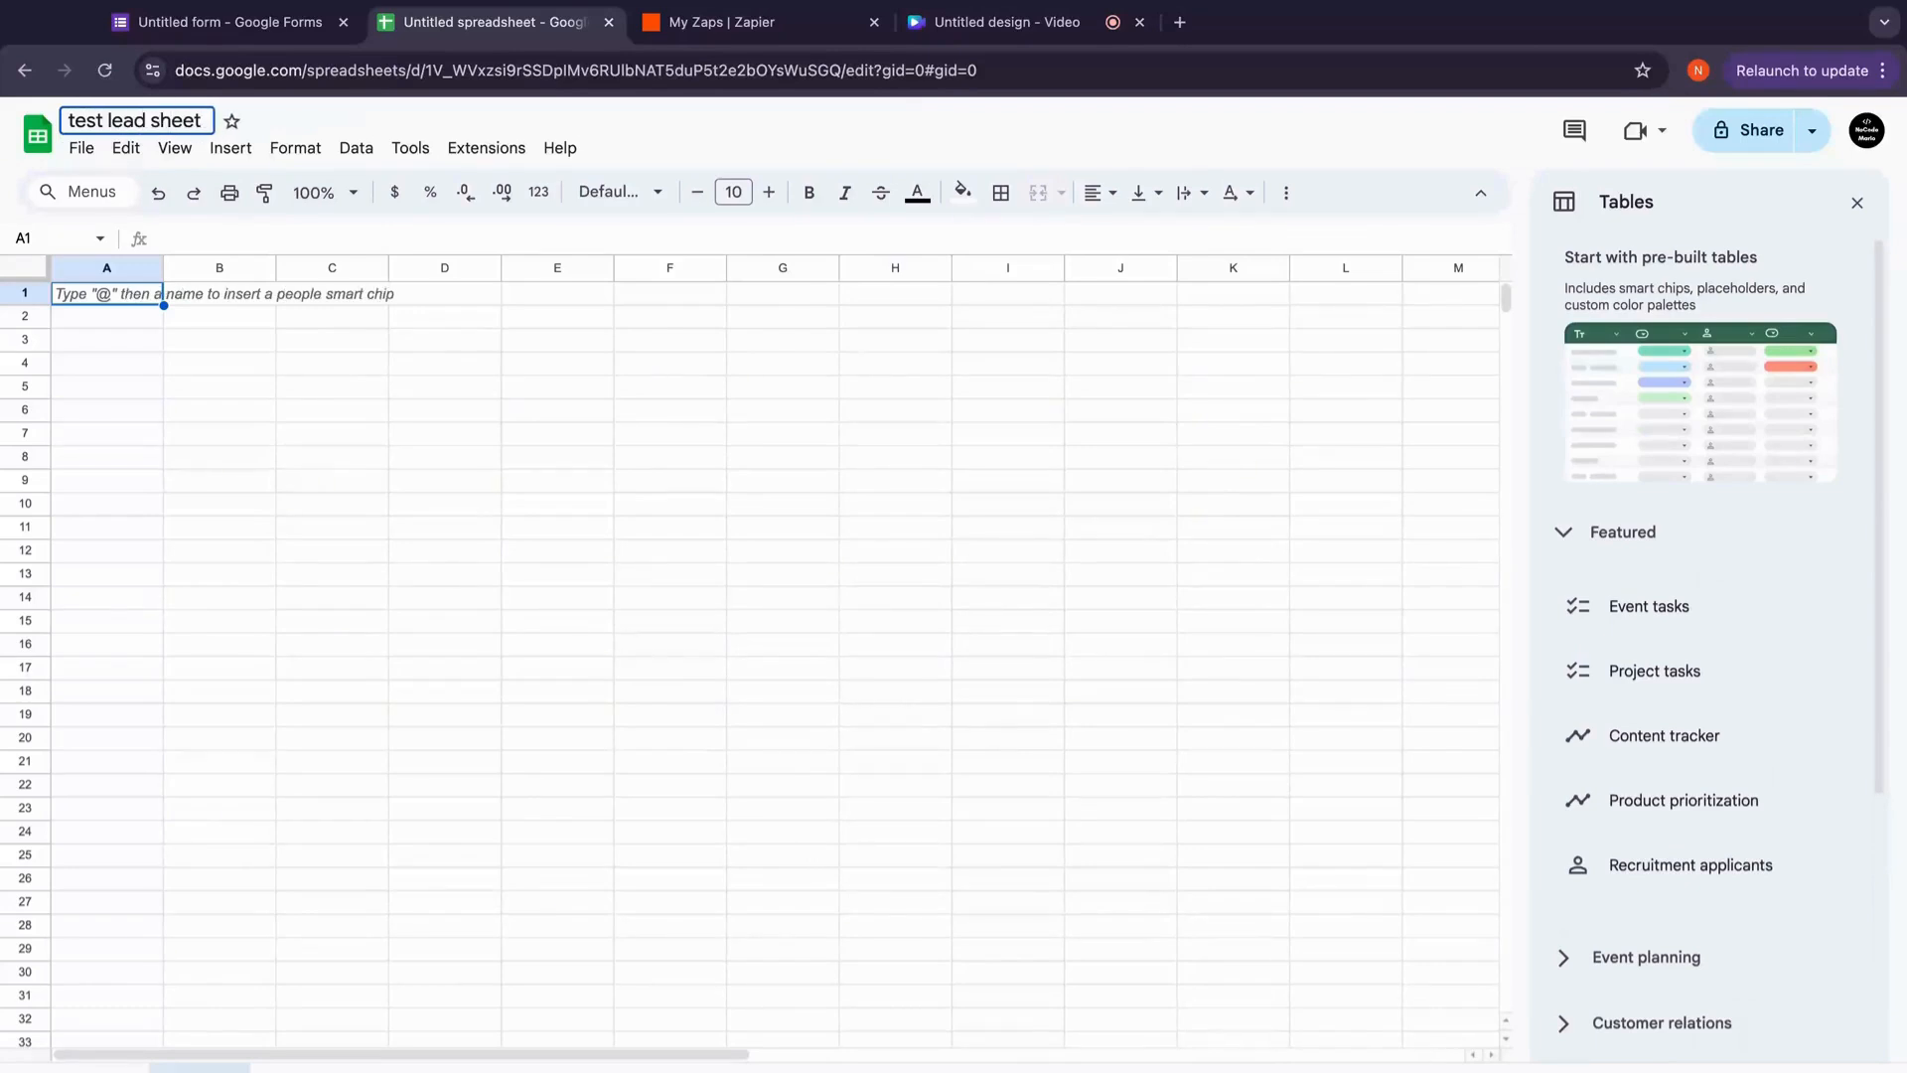
click(193, 428)
Step: Enter the form's question names Name, Email and Phone as column headers in cells A1 to C1 of the lead sheet
click(243, 22)
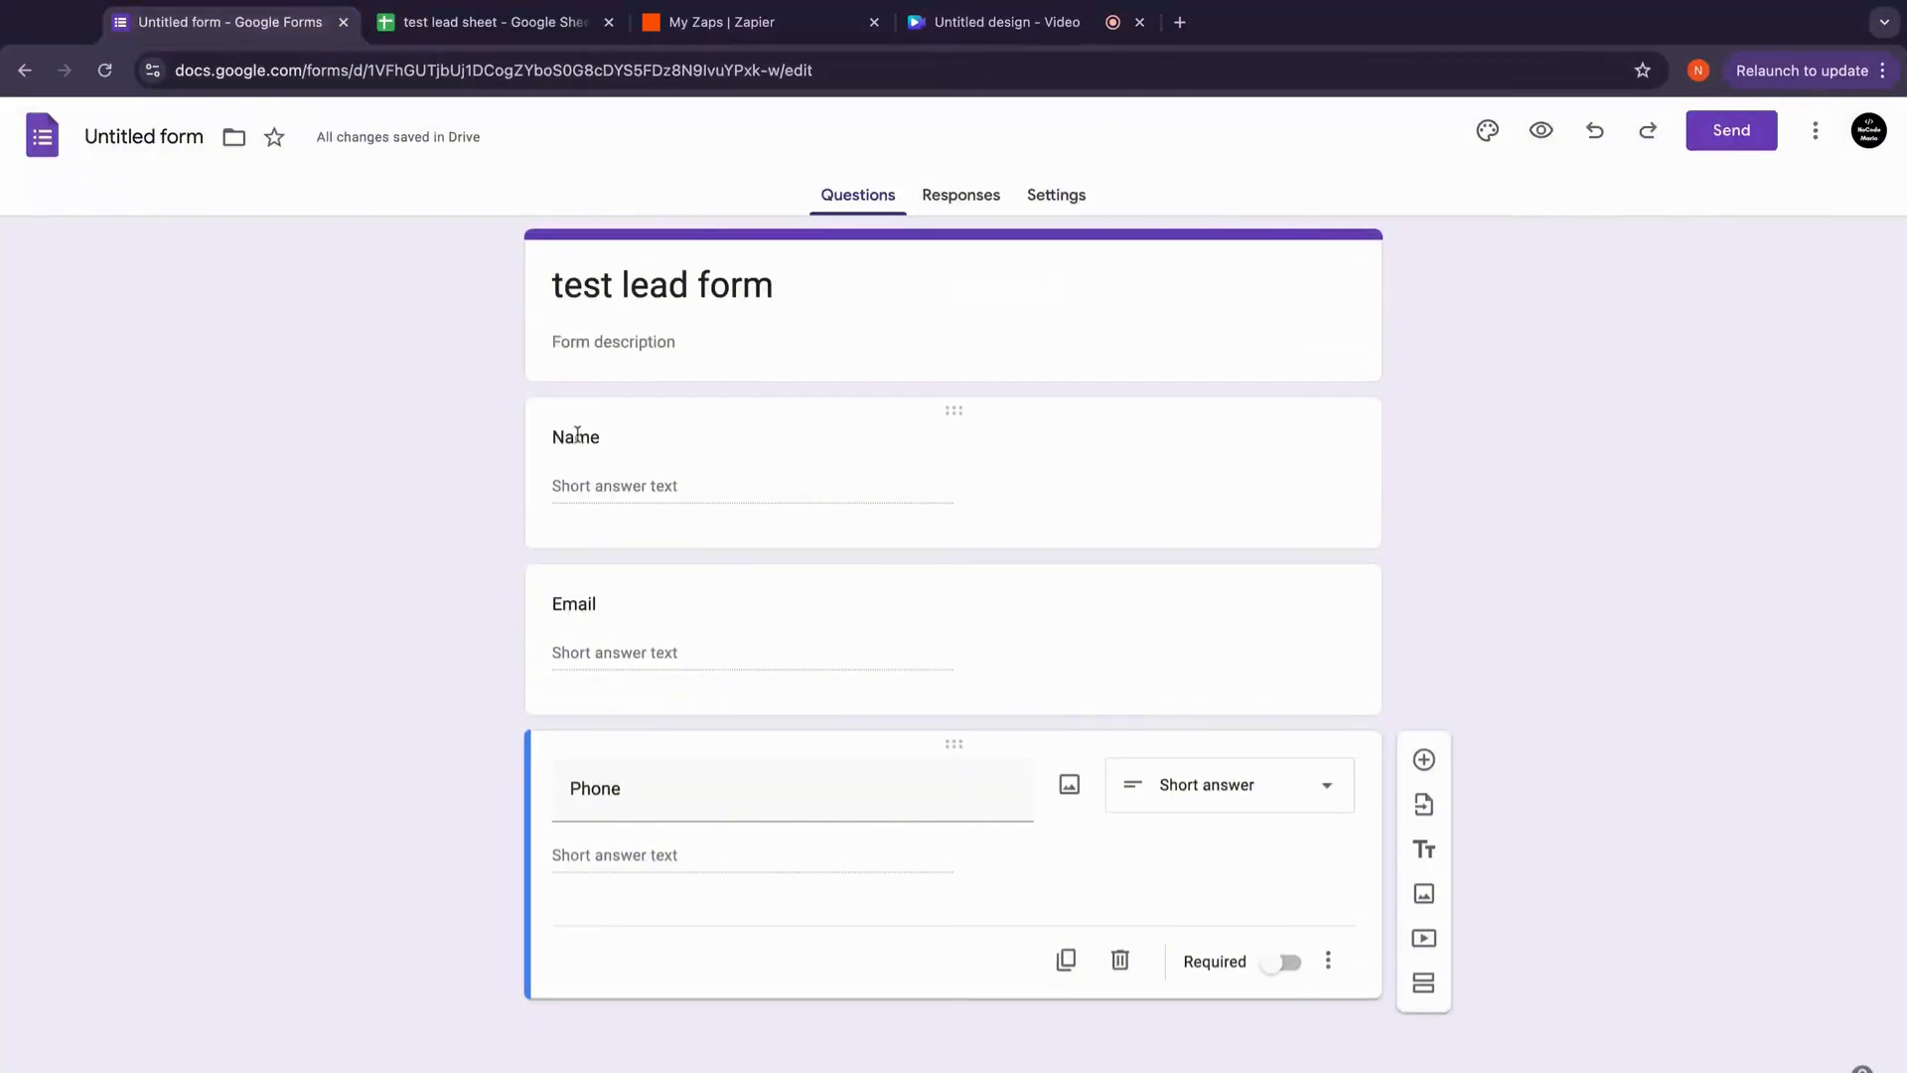
click(487, 22)
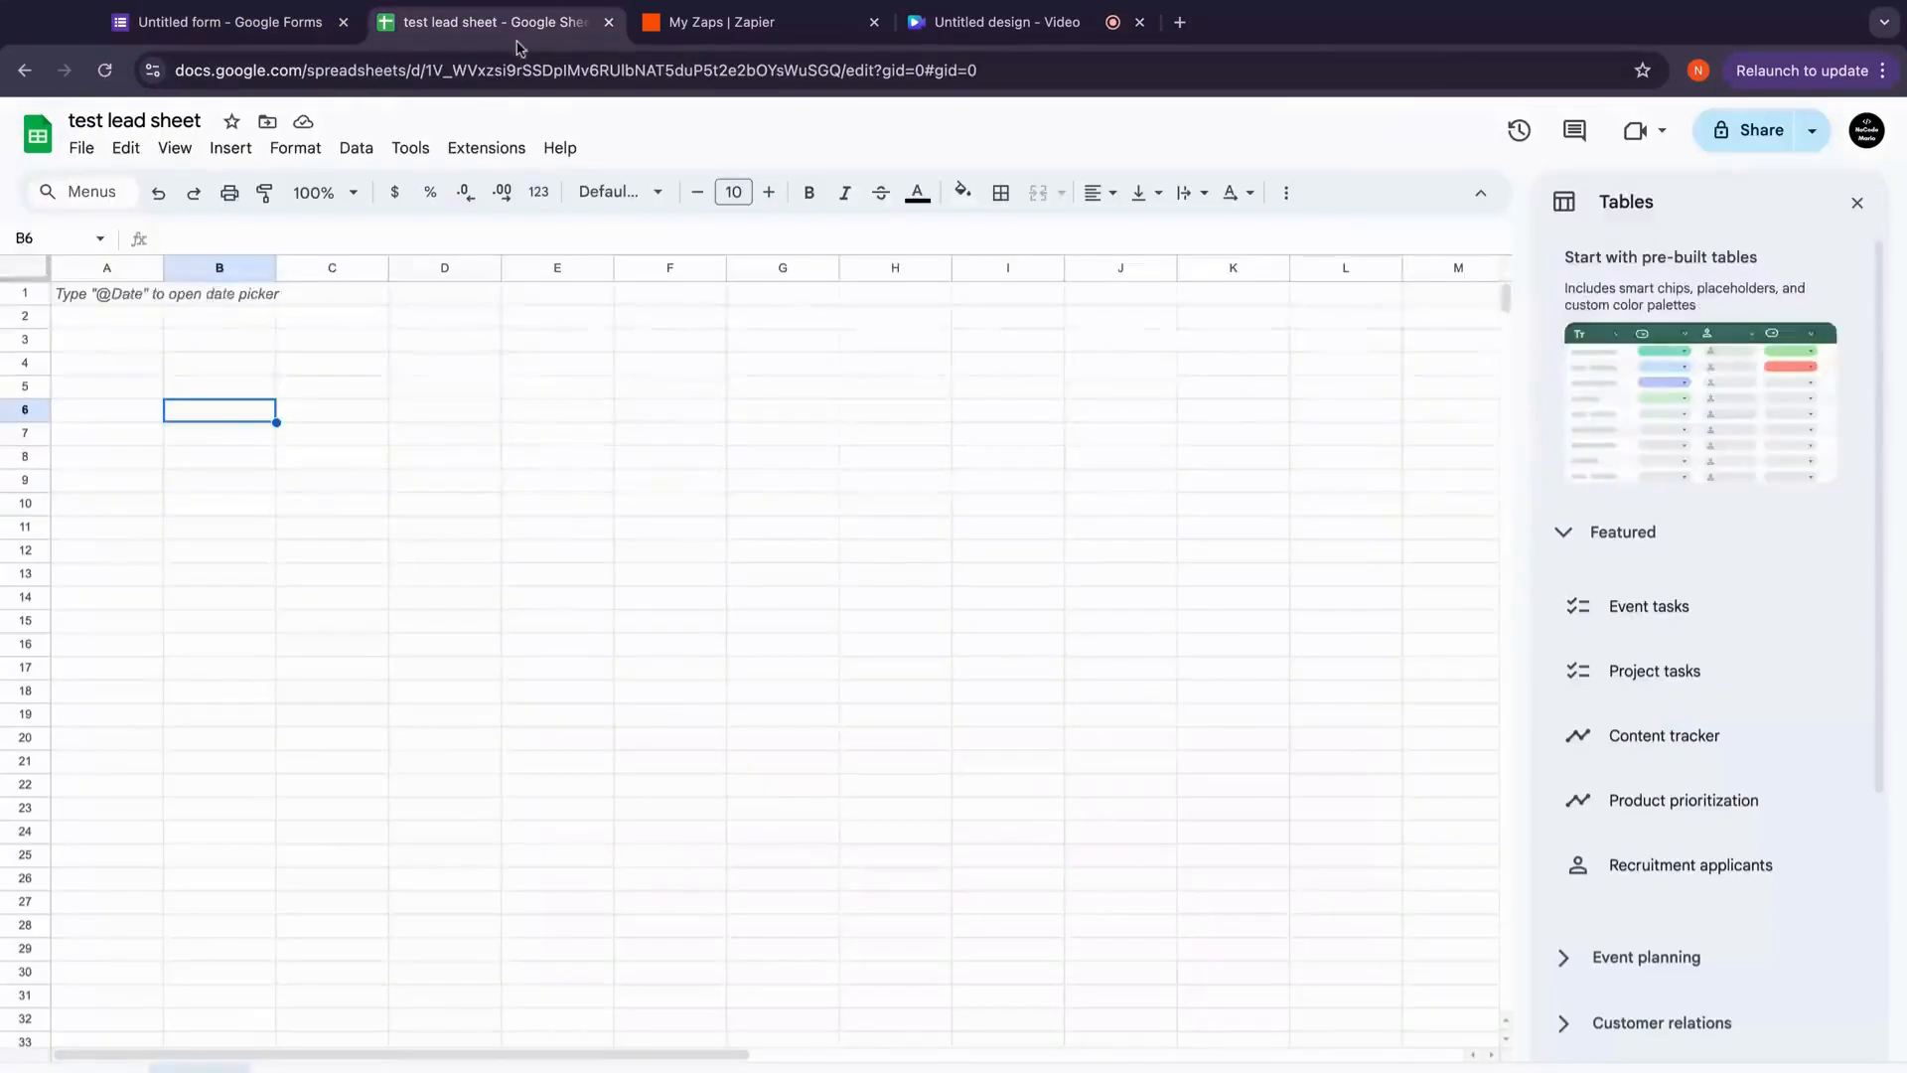
click(73, 298)
double_click(87, 301)
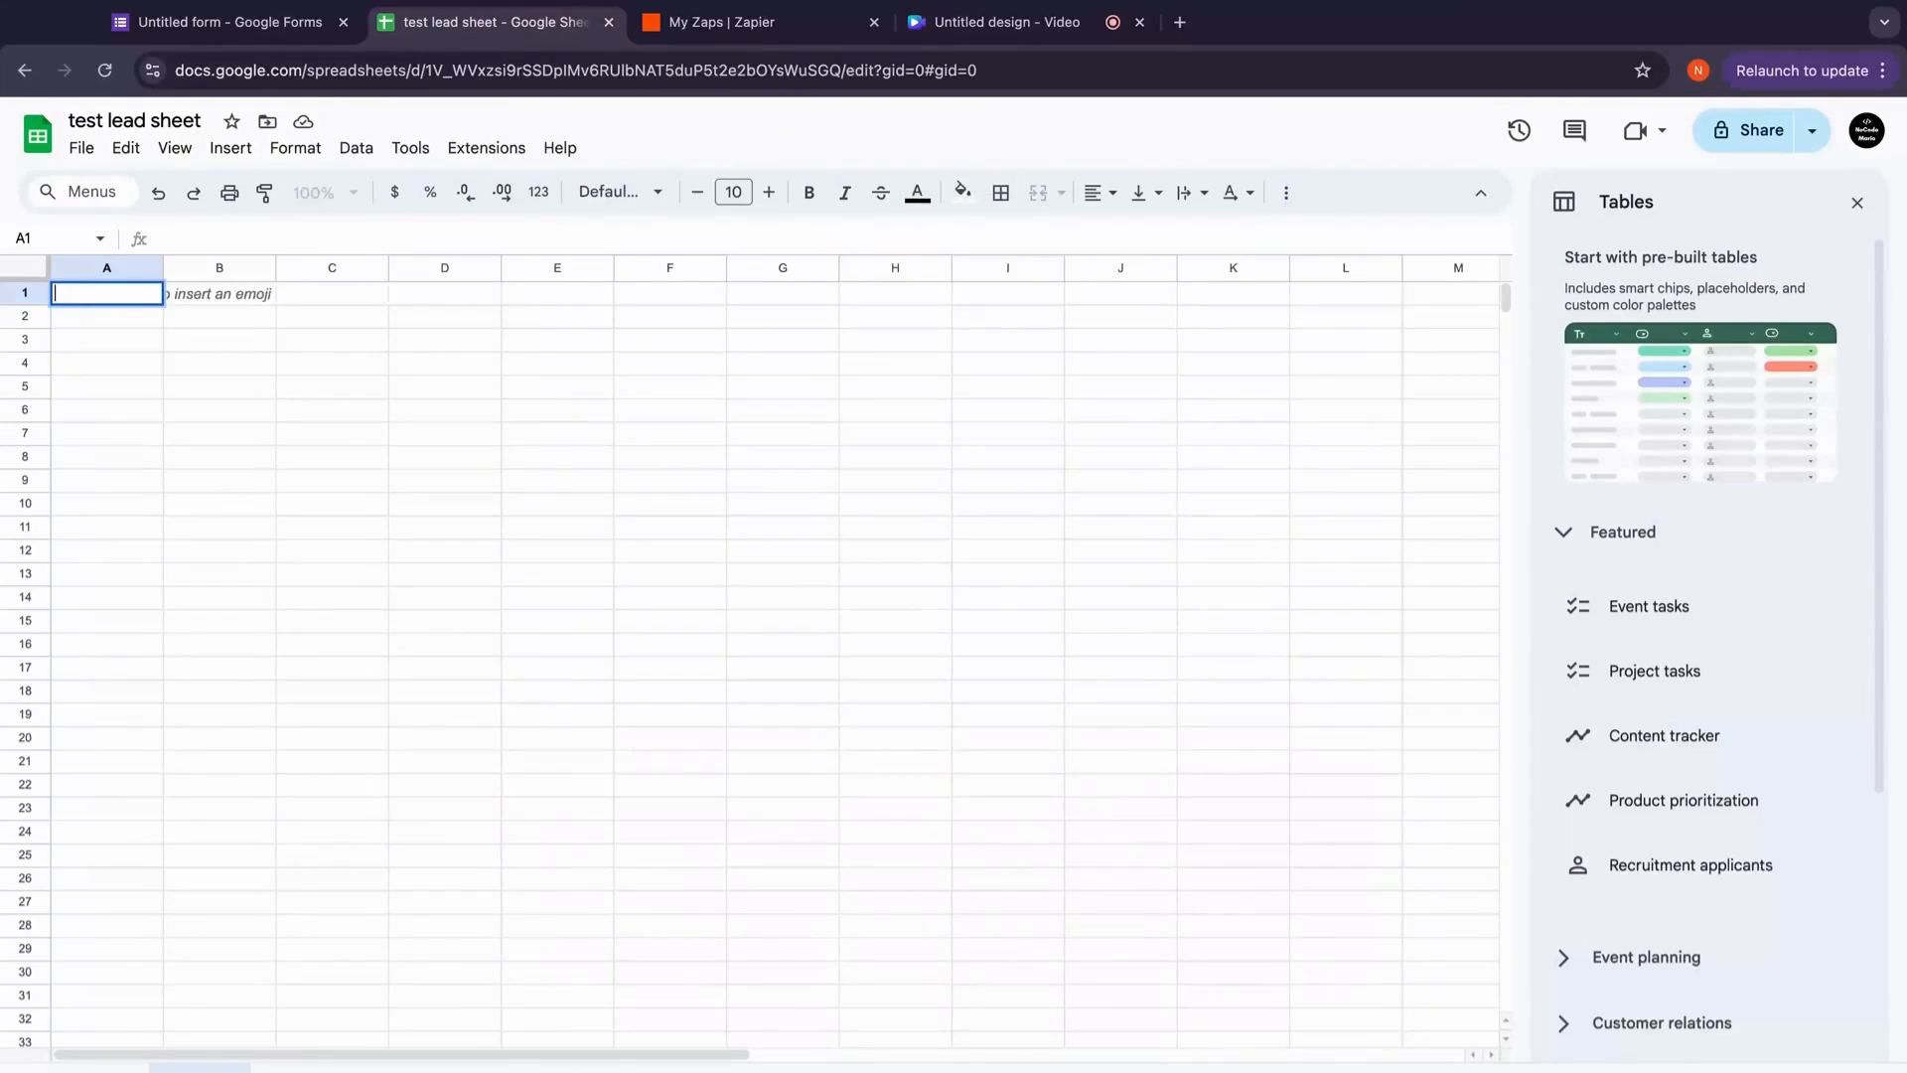
text(Name)
double_click(210, 294)
text(Email)
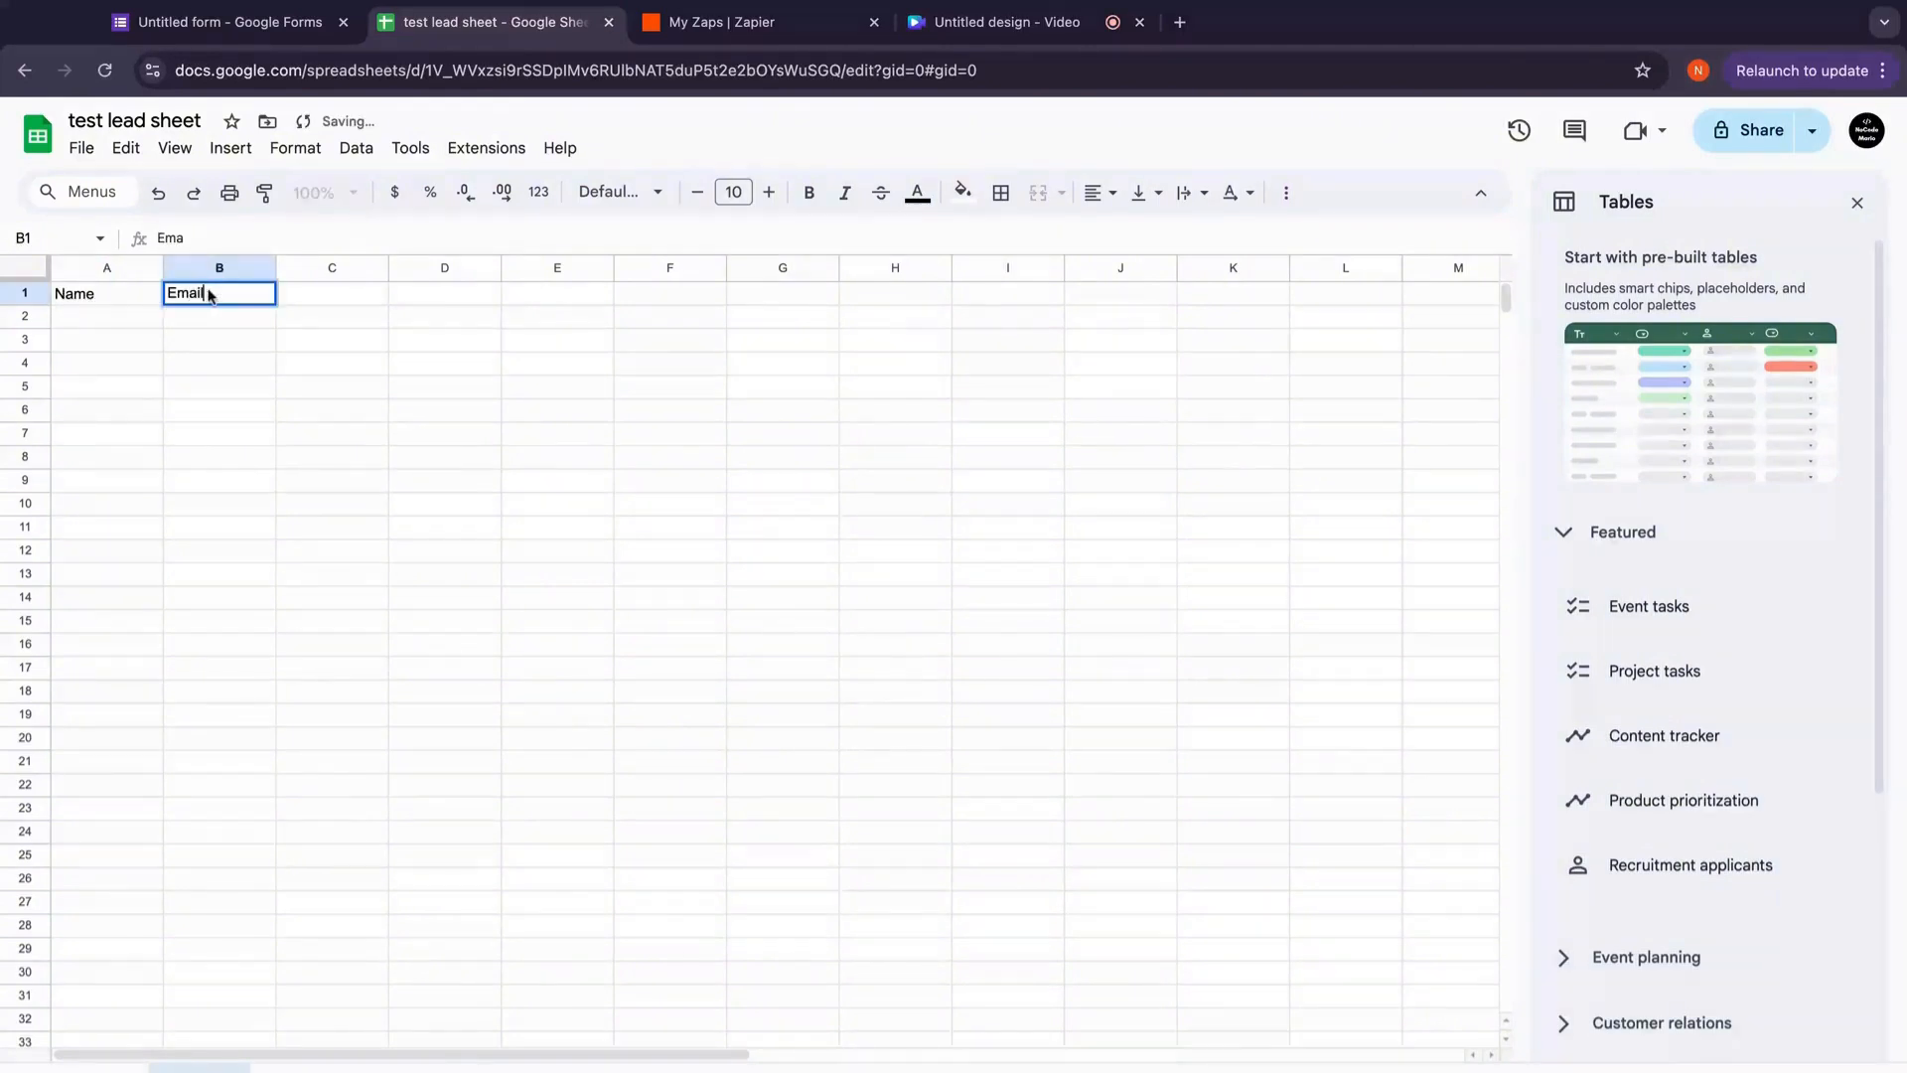
click(312, 292)
text(Phone)
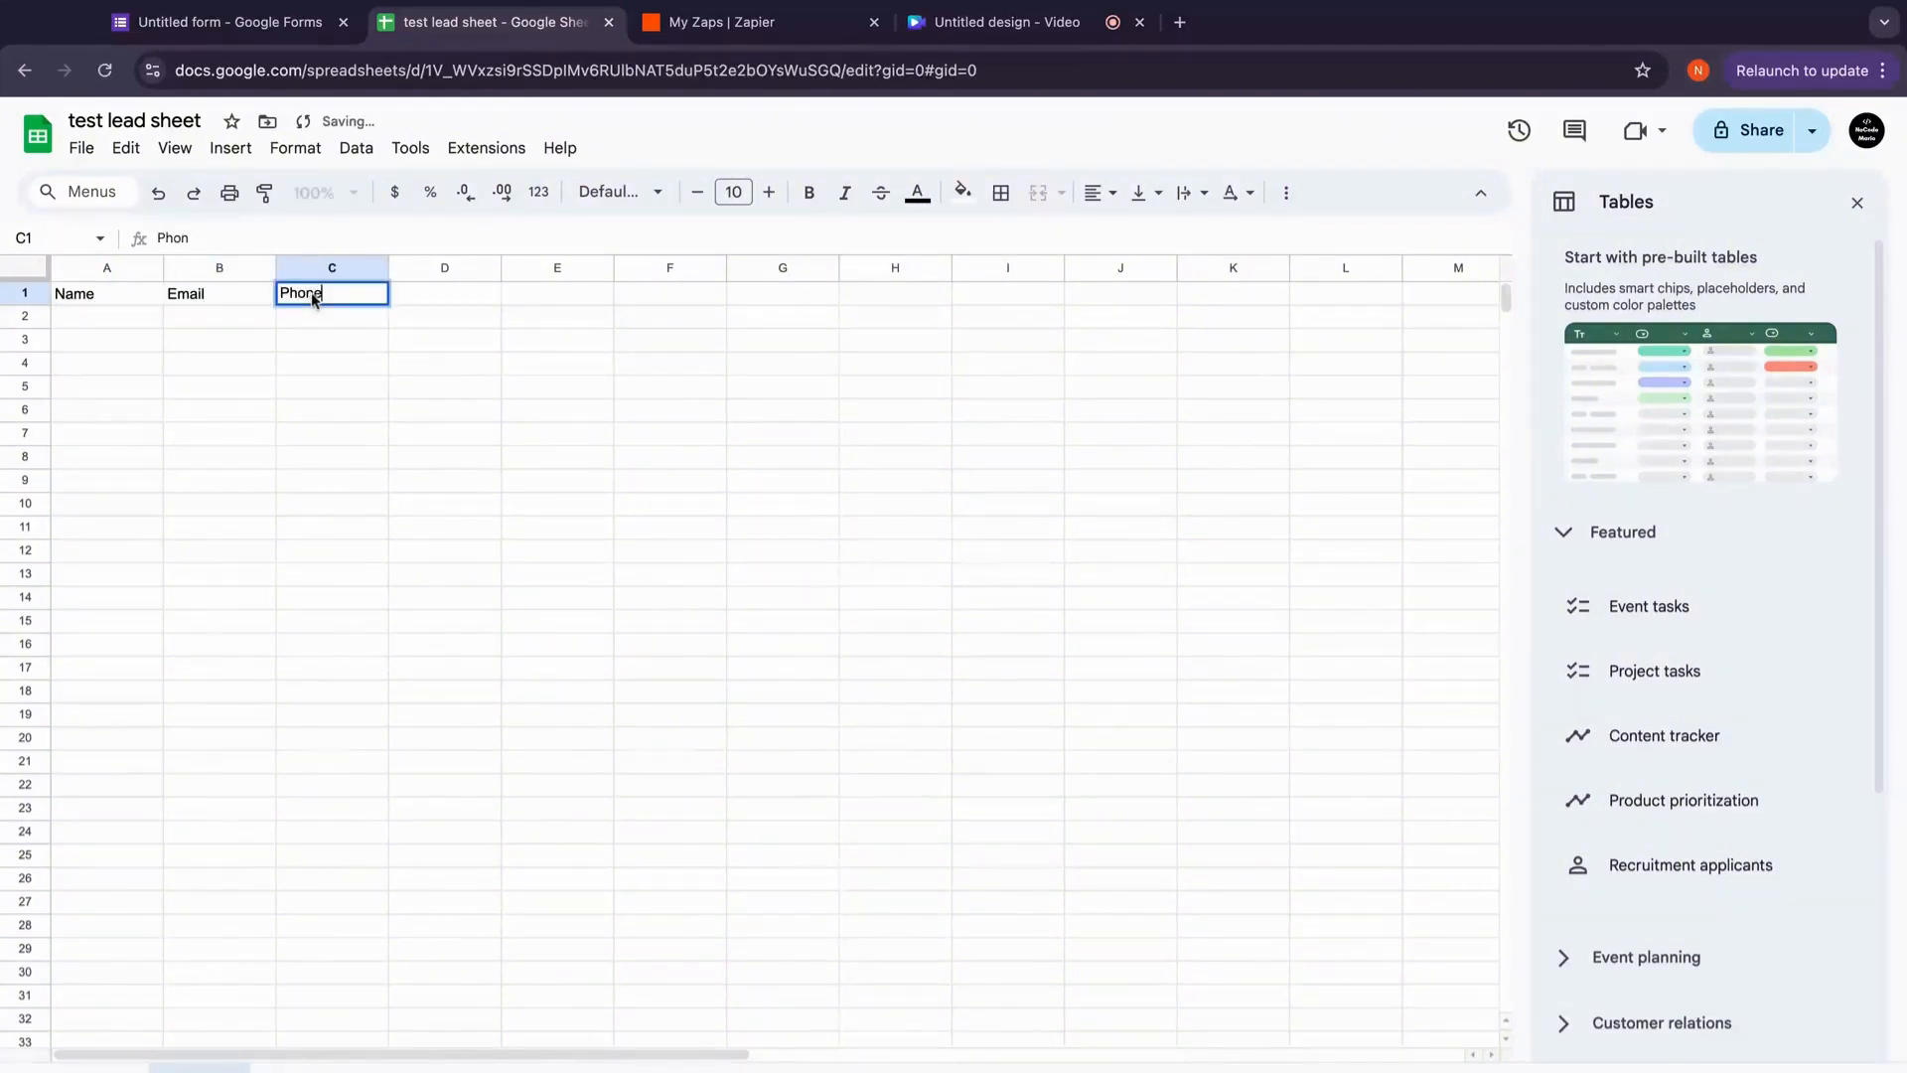
click(10, 320)
Step: Compare the form with the sheet's headers, and create a new Zap in Zapier
click(238, 22)
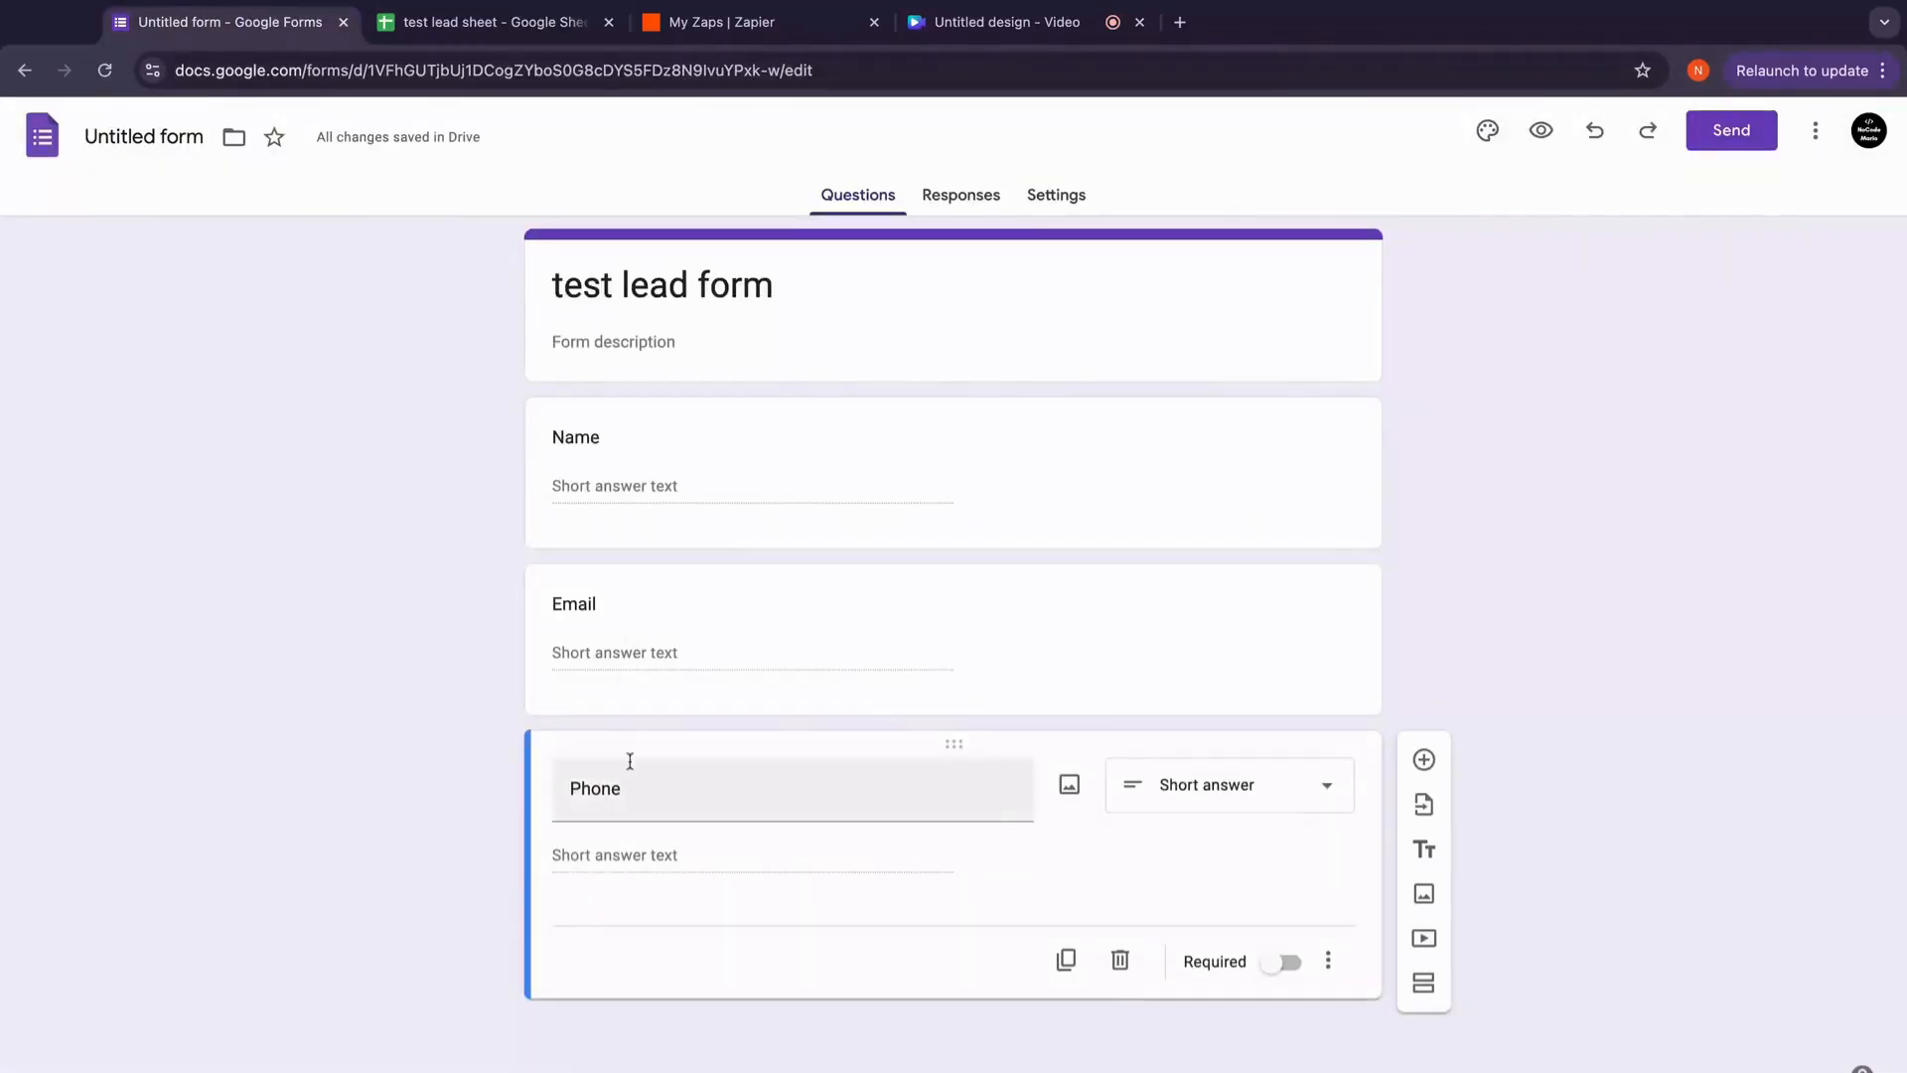
click(447, 22)
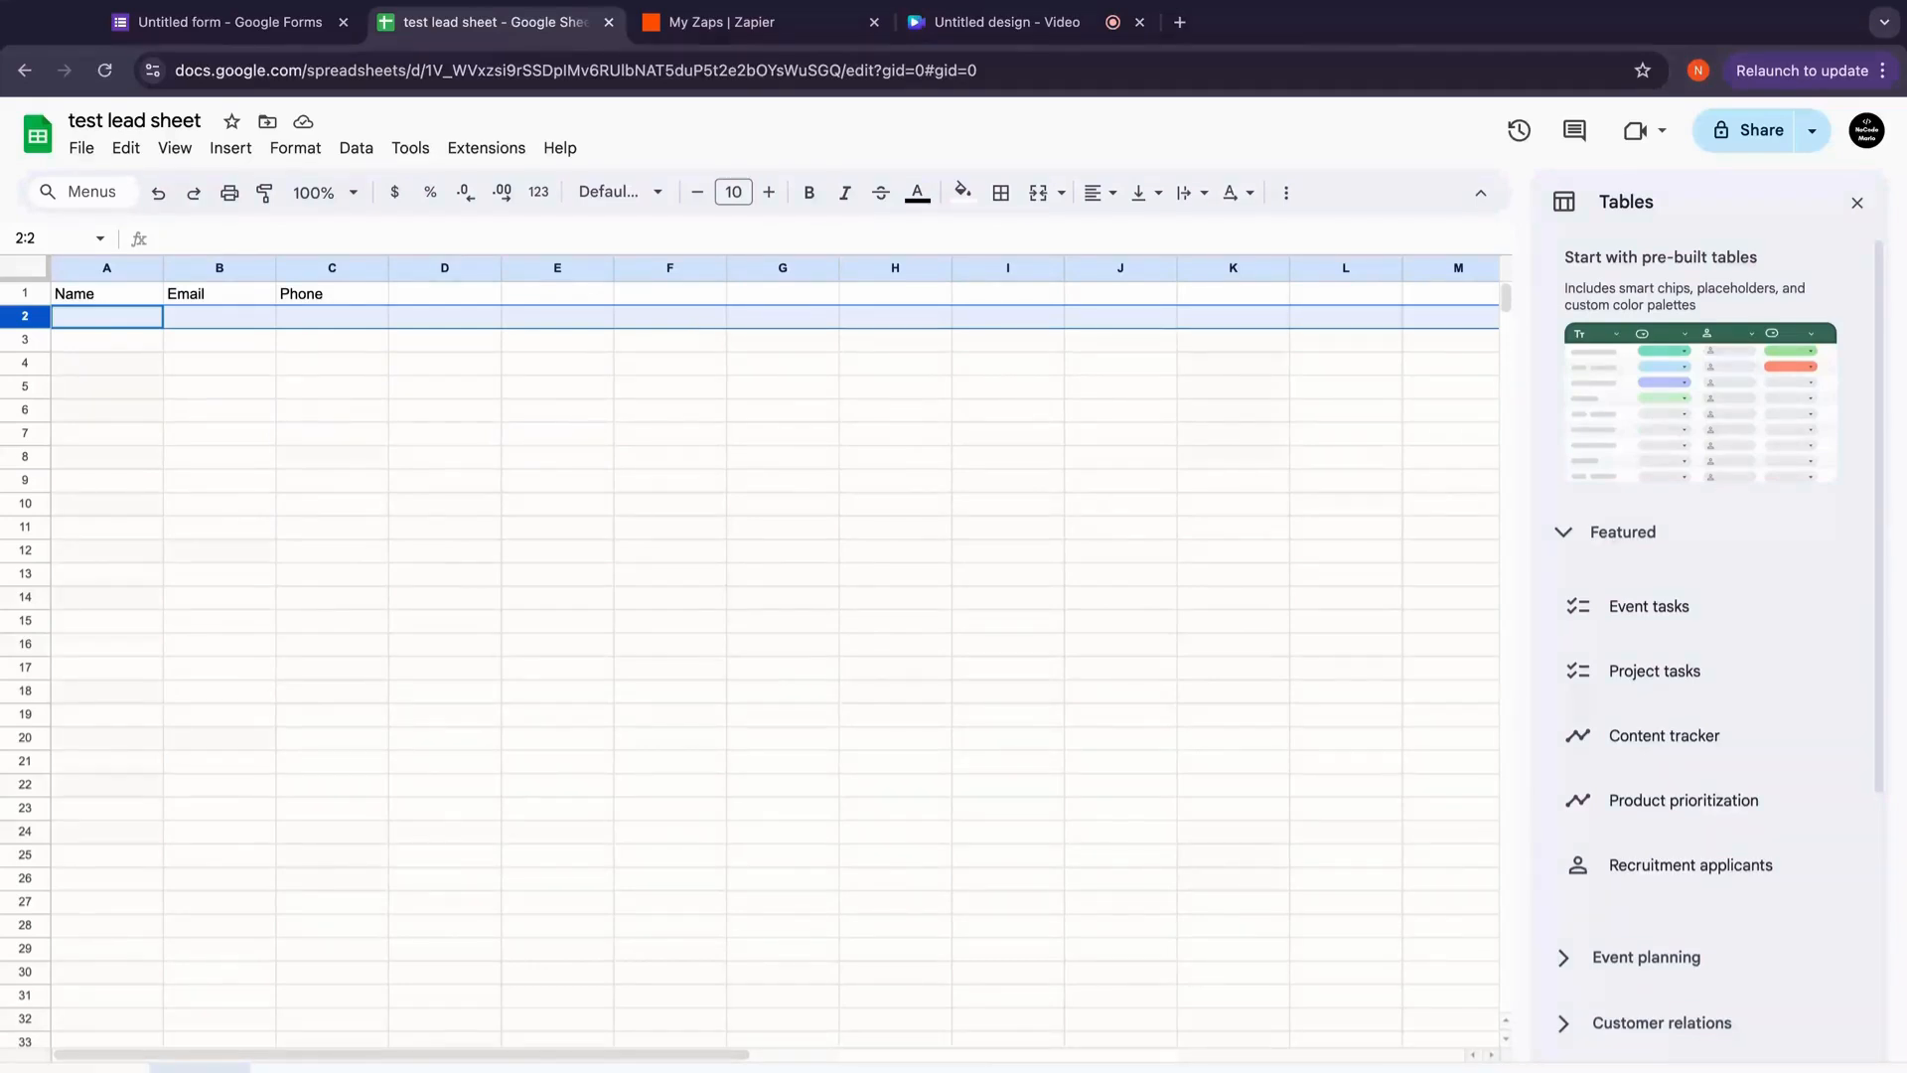
click(746, 22)
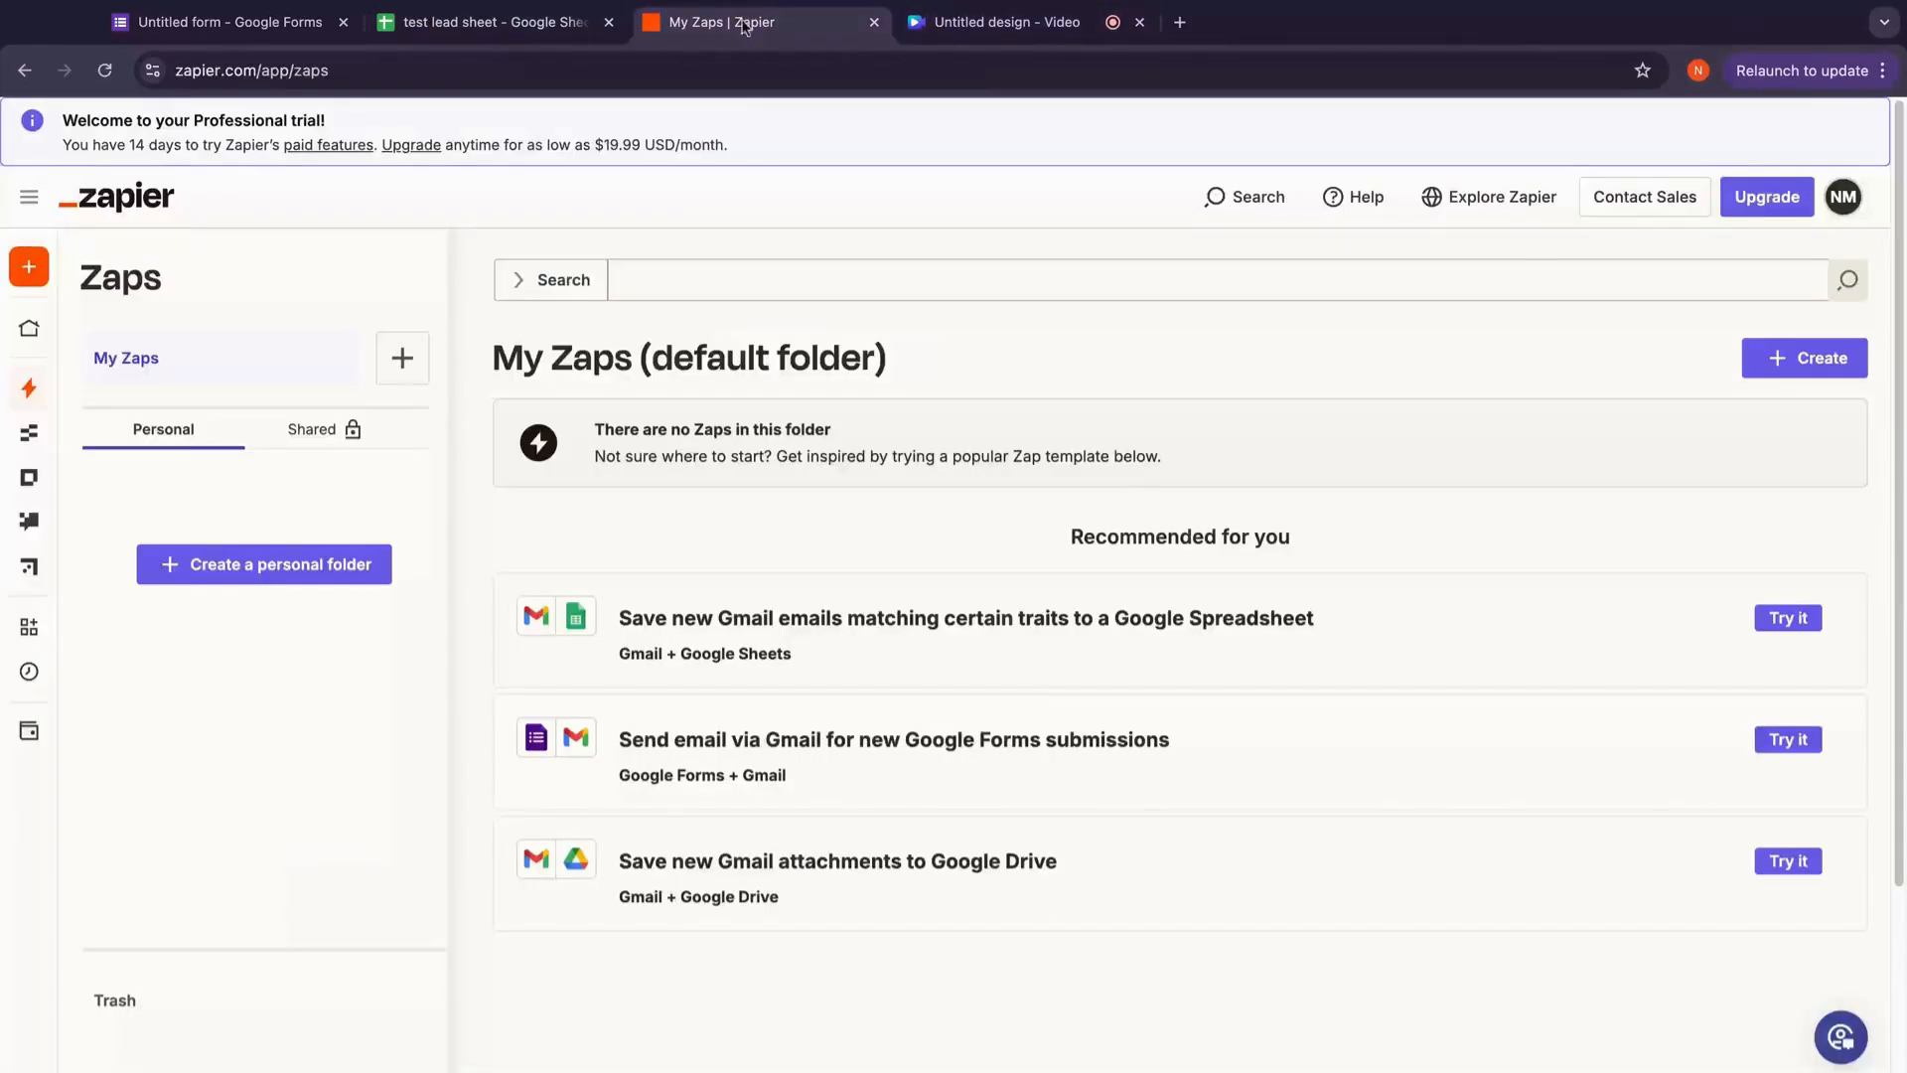
click(88, 270)
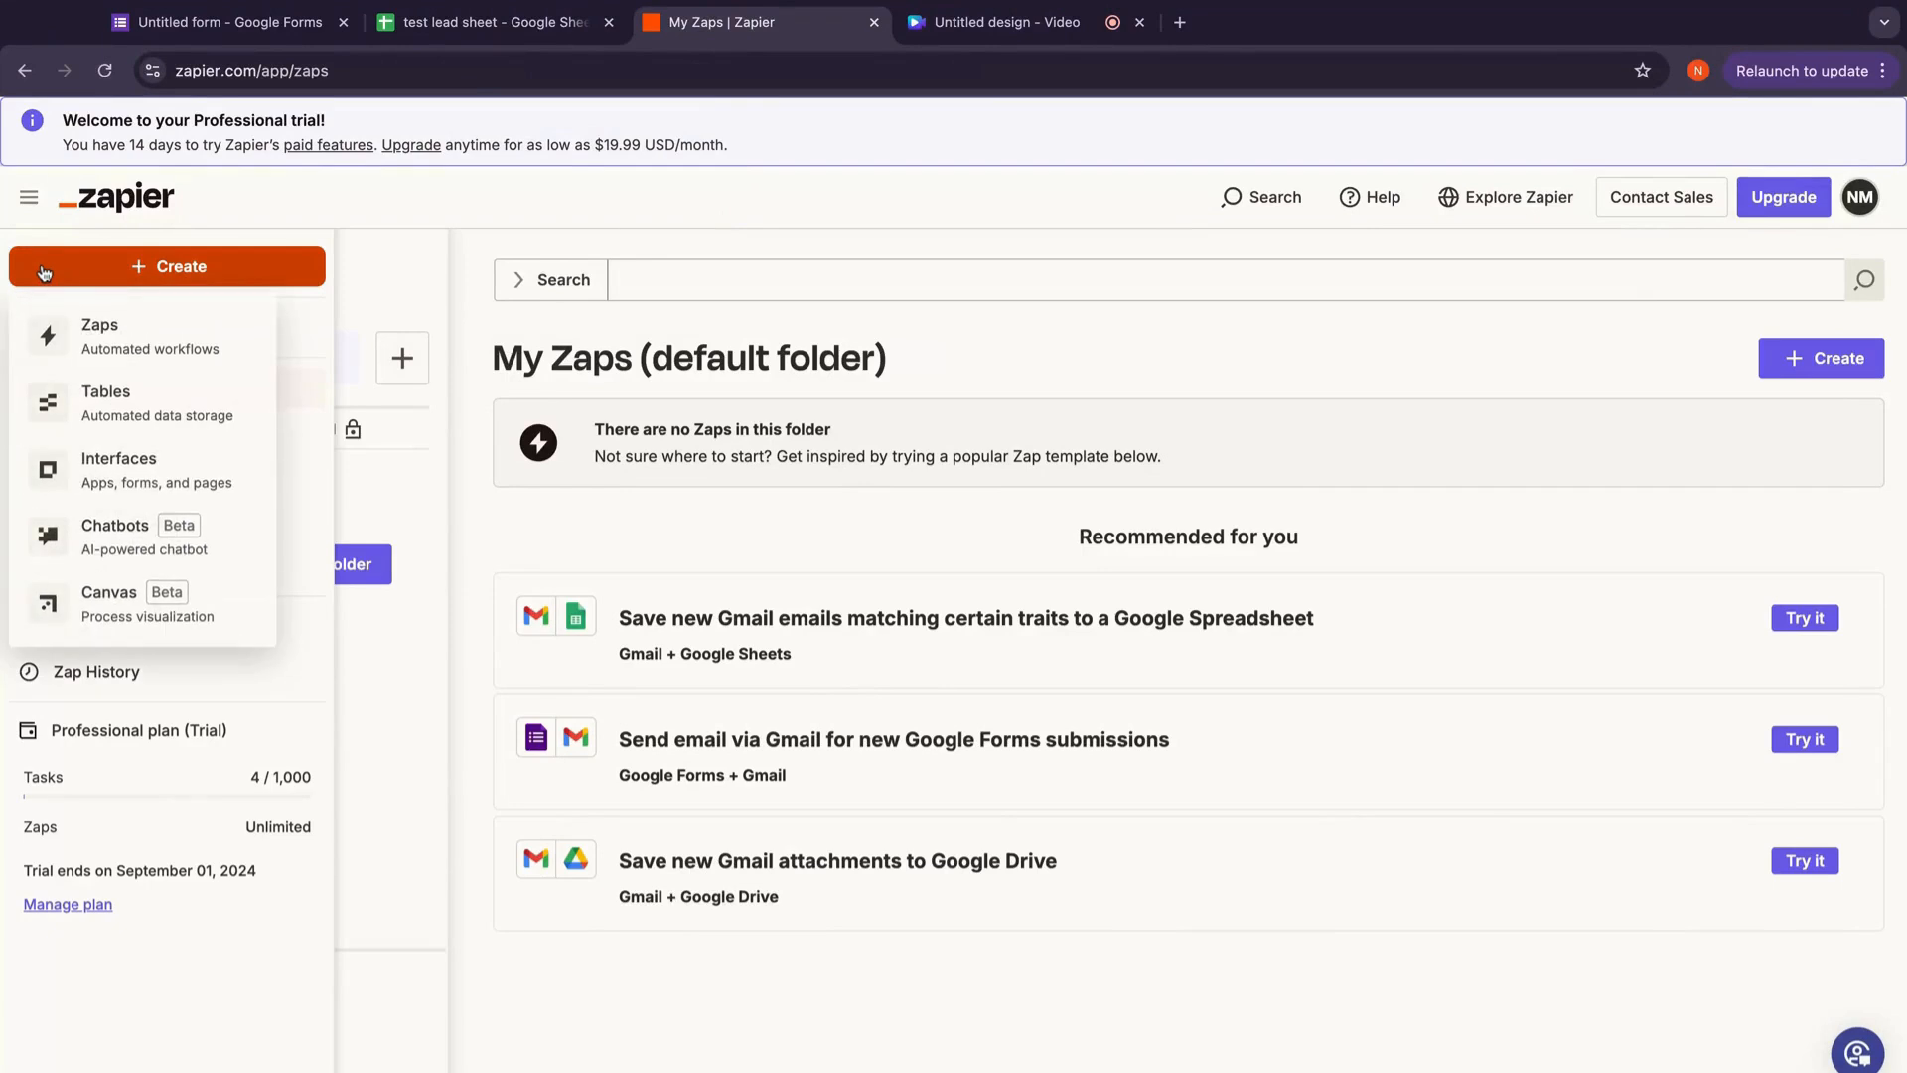
click(101, 330)
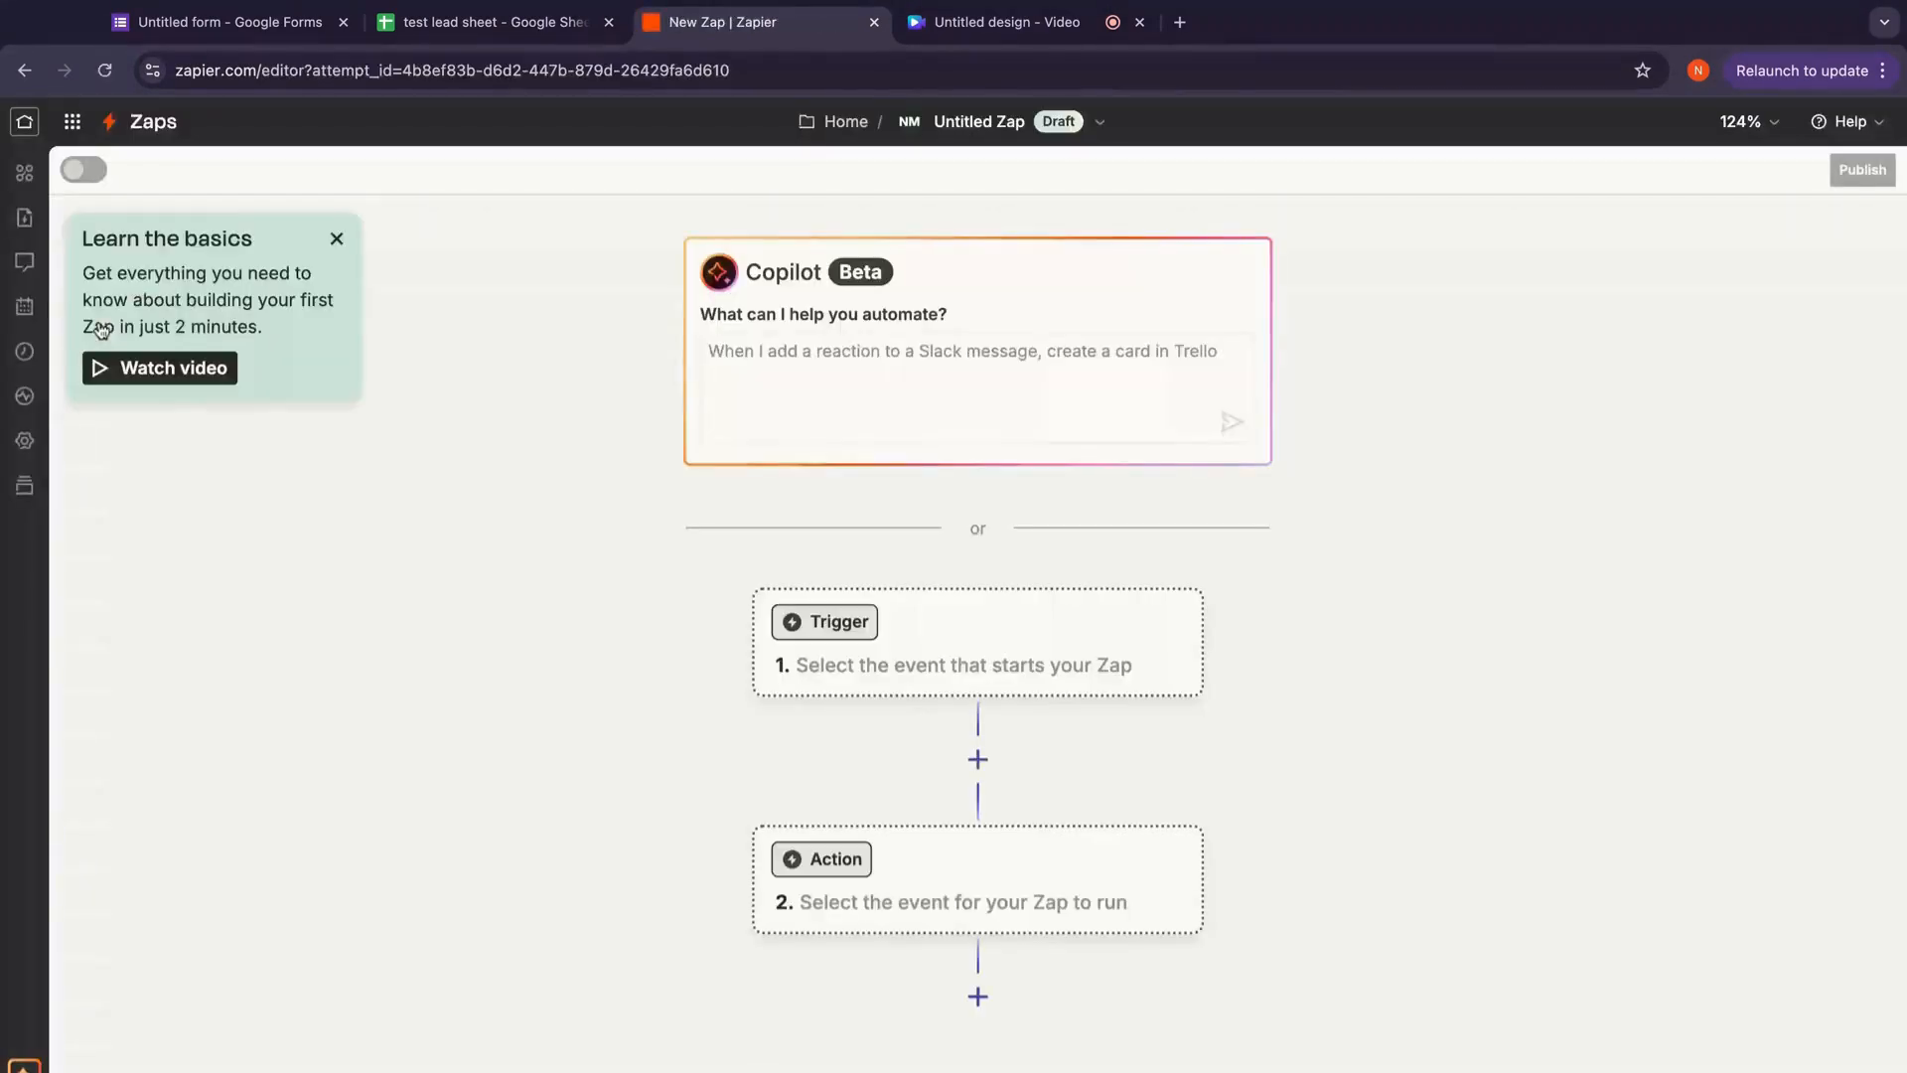
Step: Set the Zap's trigger to Google Forms with the New Form Response event and continue to the account setup
click(852, 631)
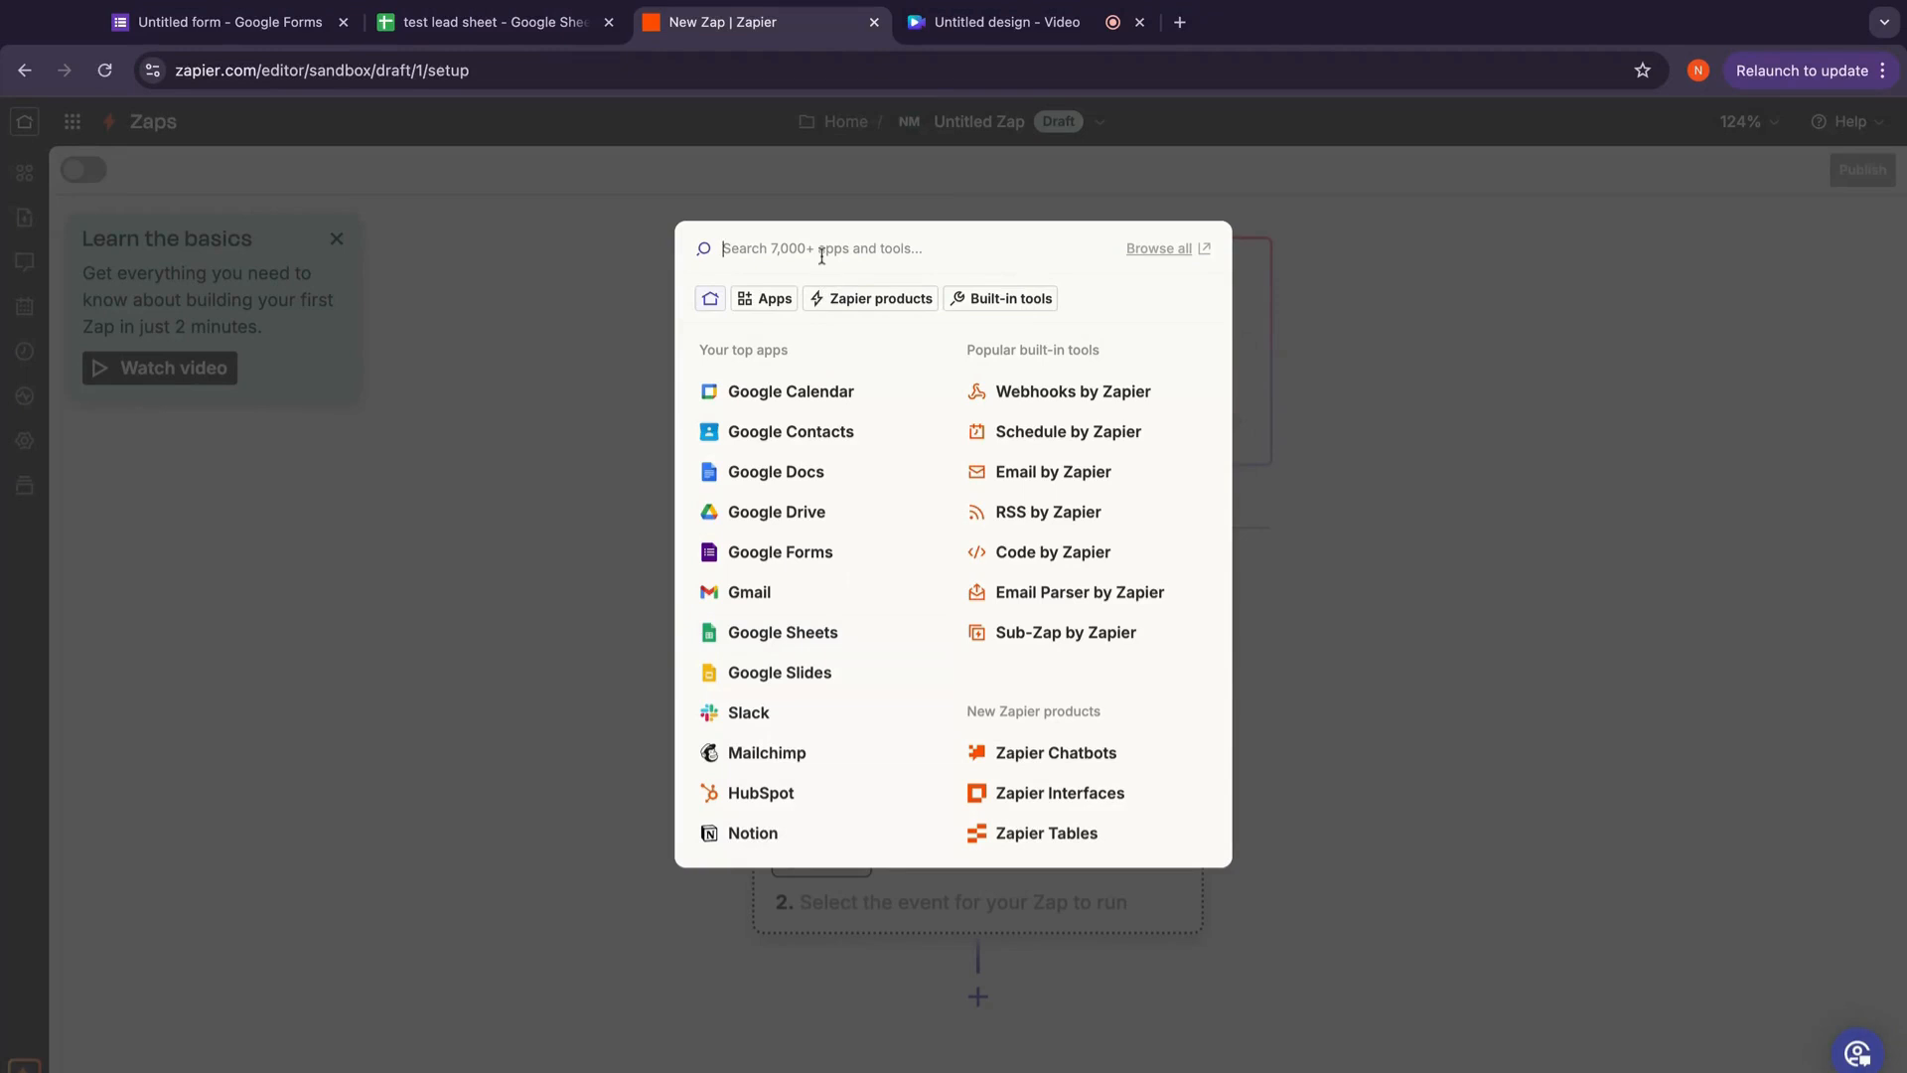
text(google for)
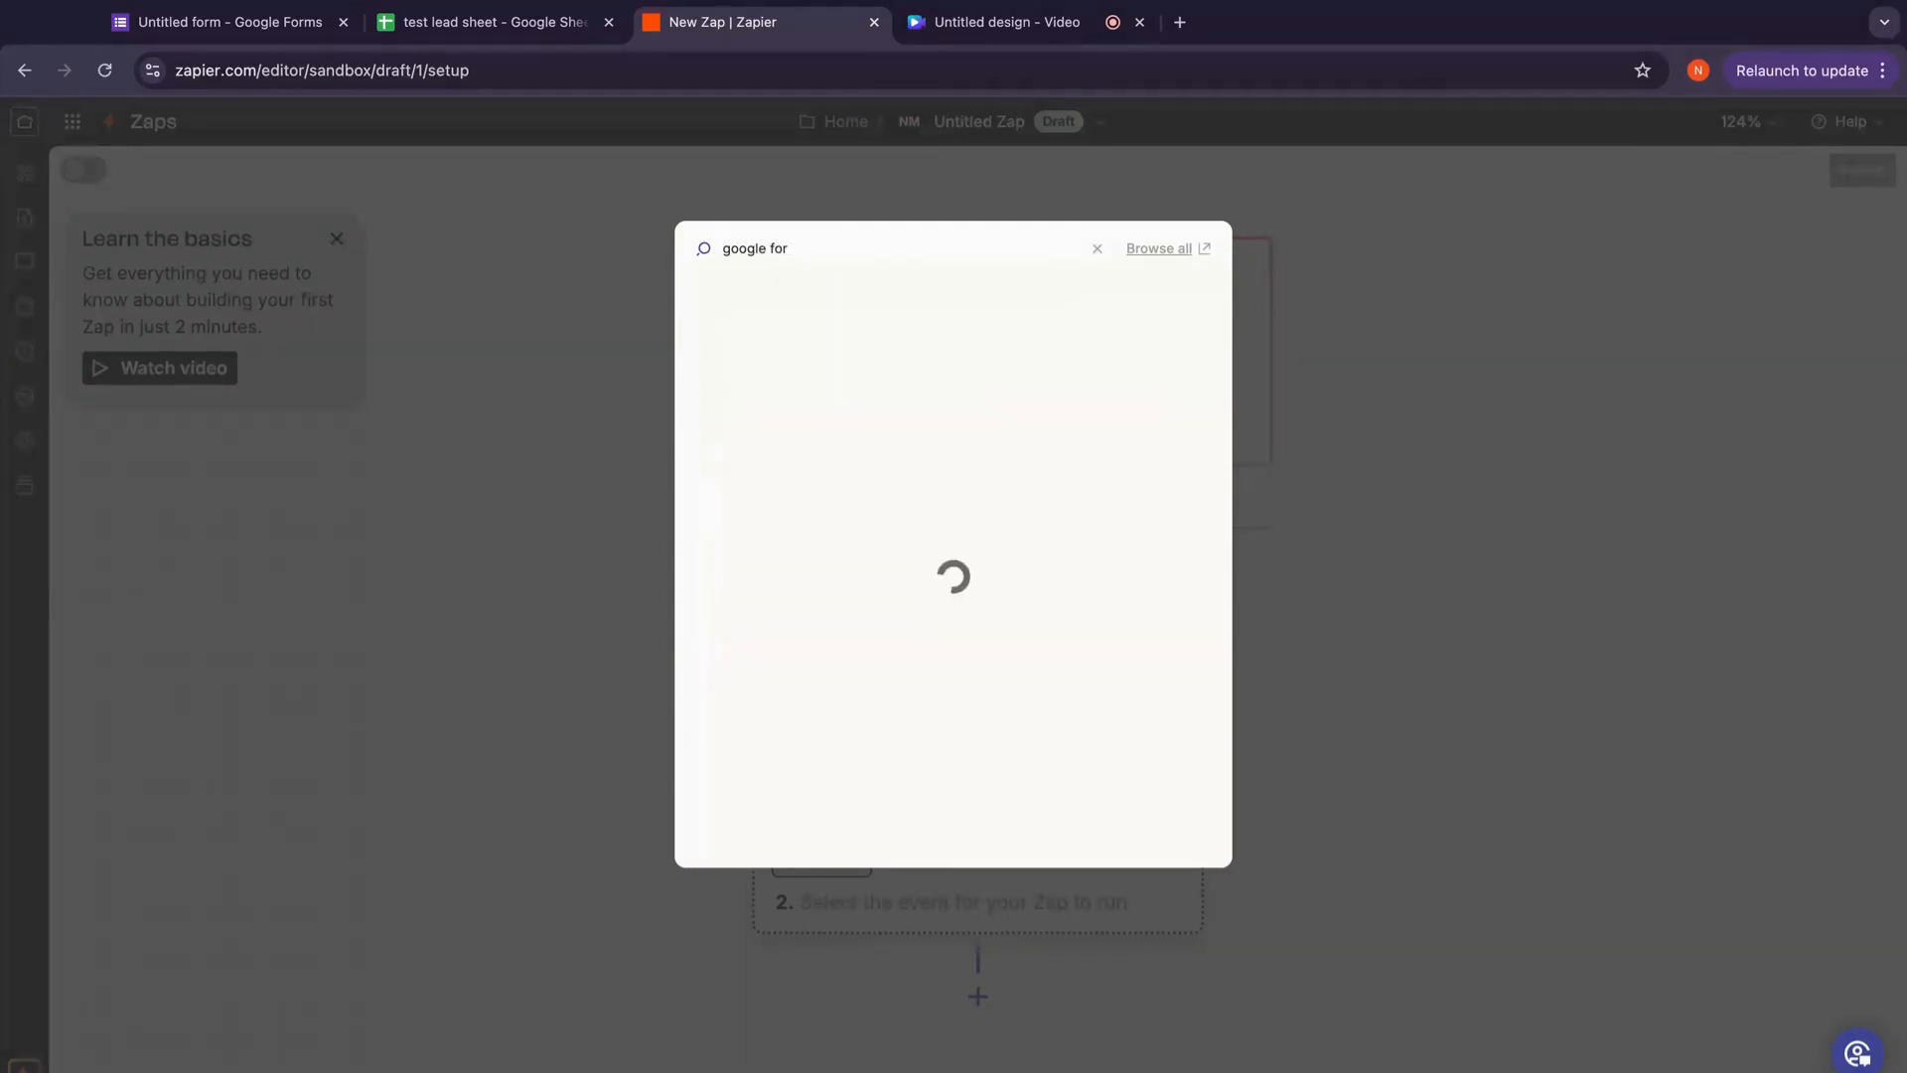
click(809, 308)
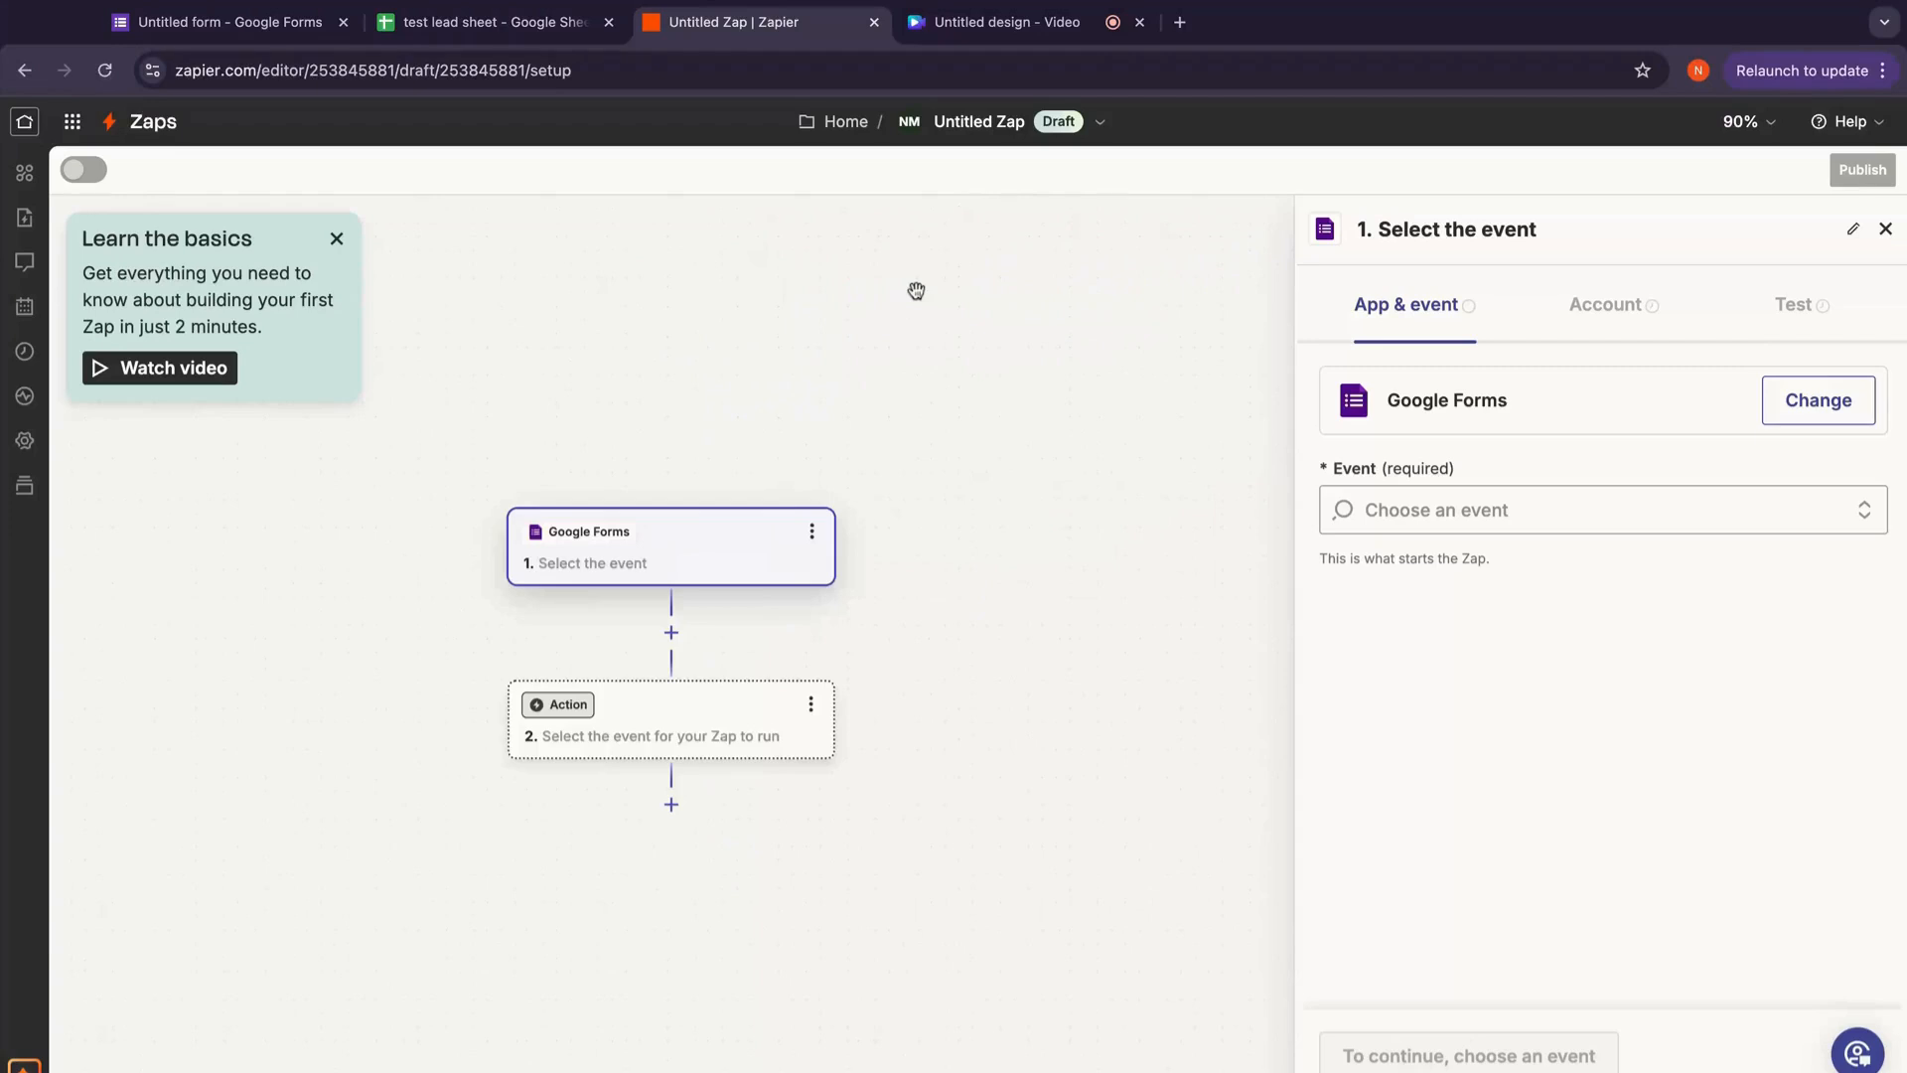
click(1436, 507)
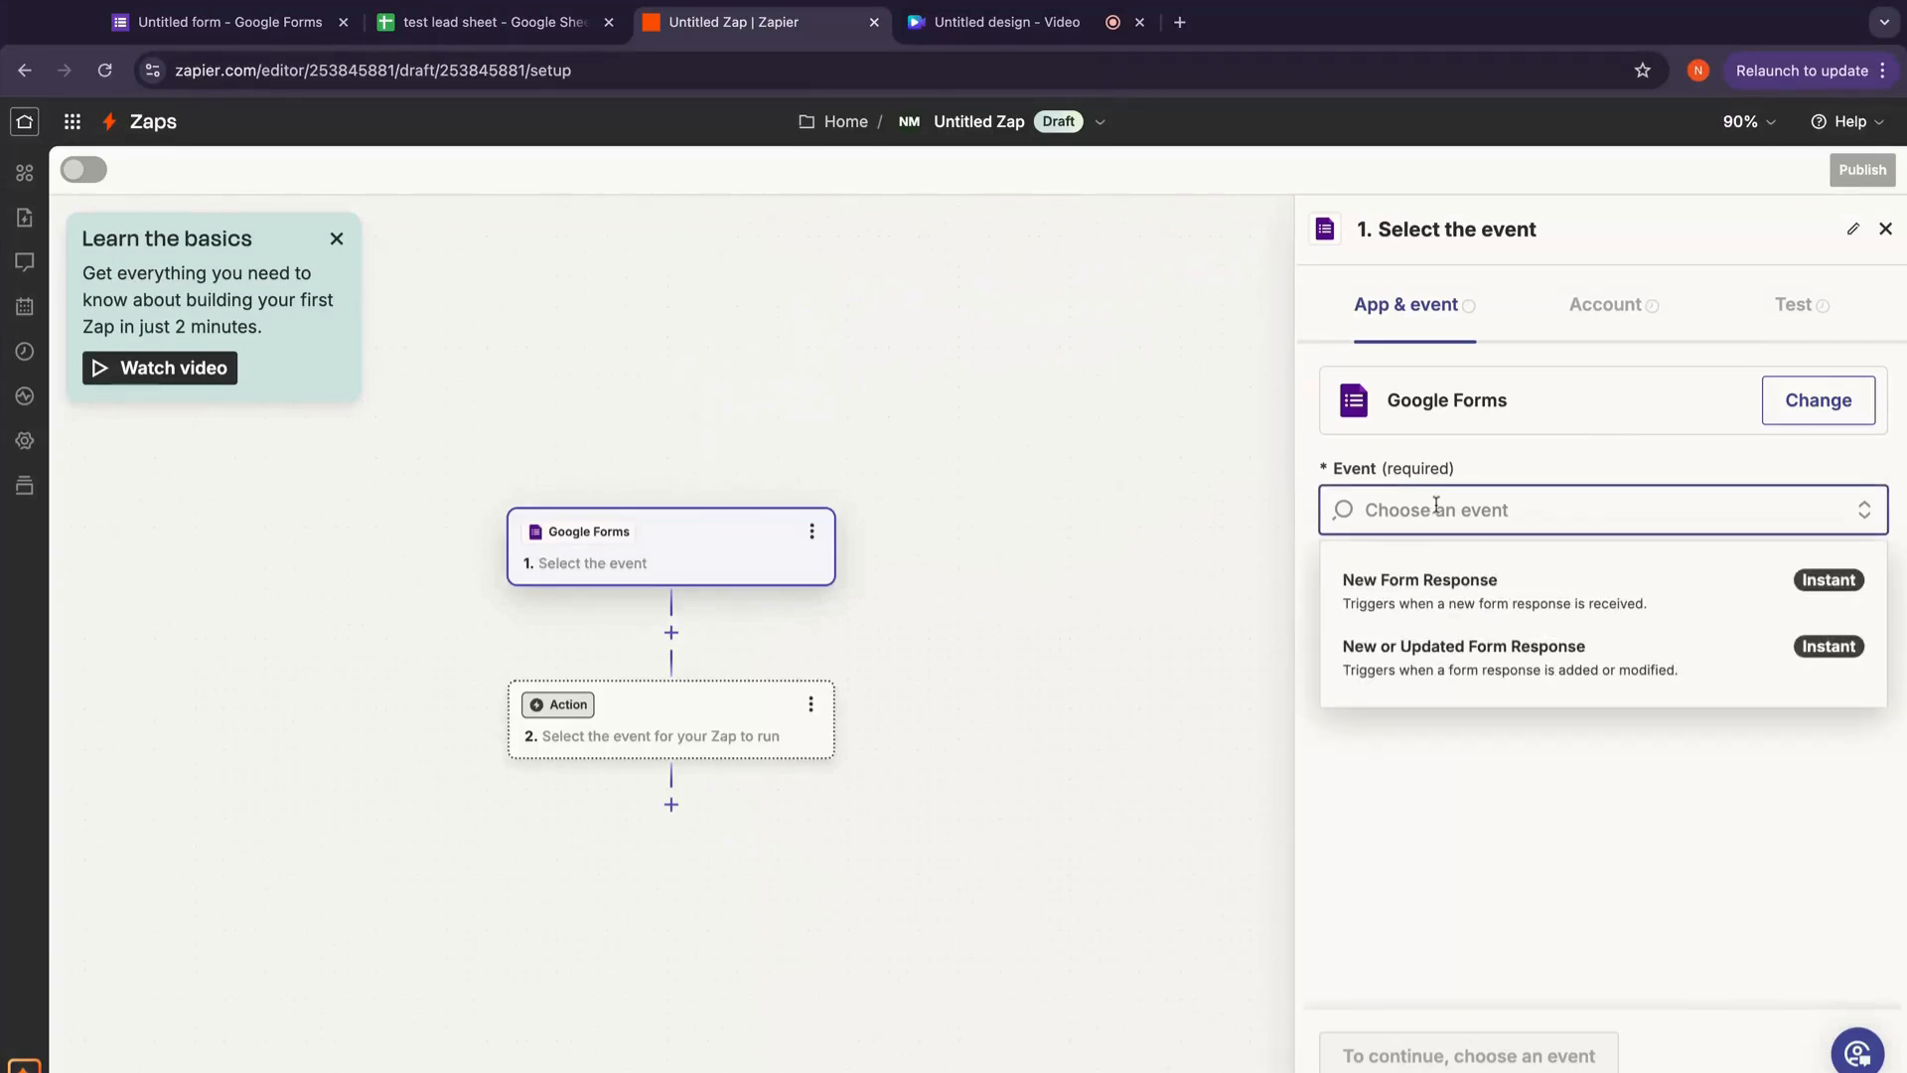
click(1485, 600)
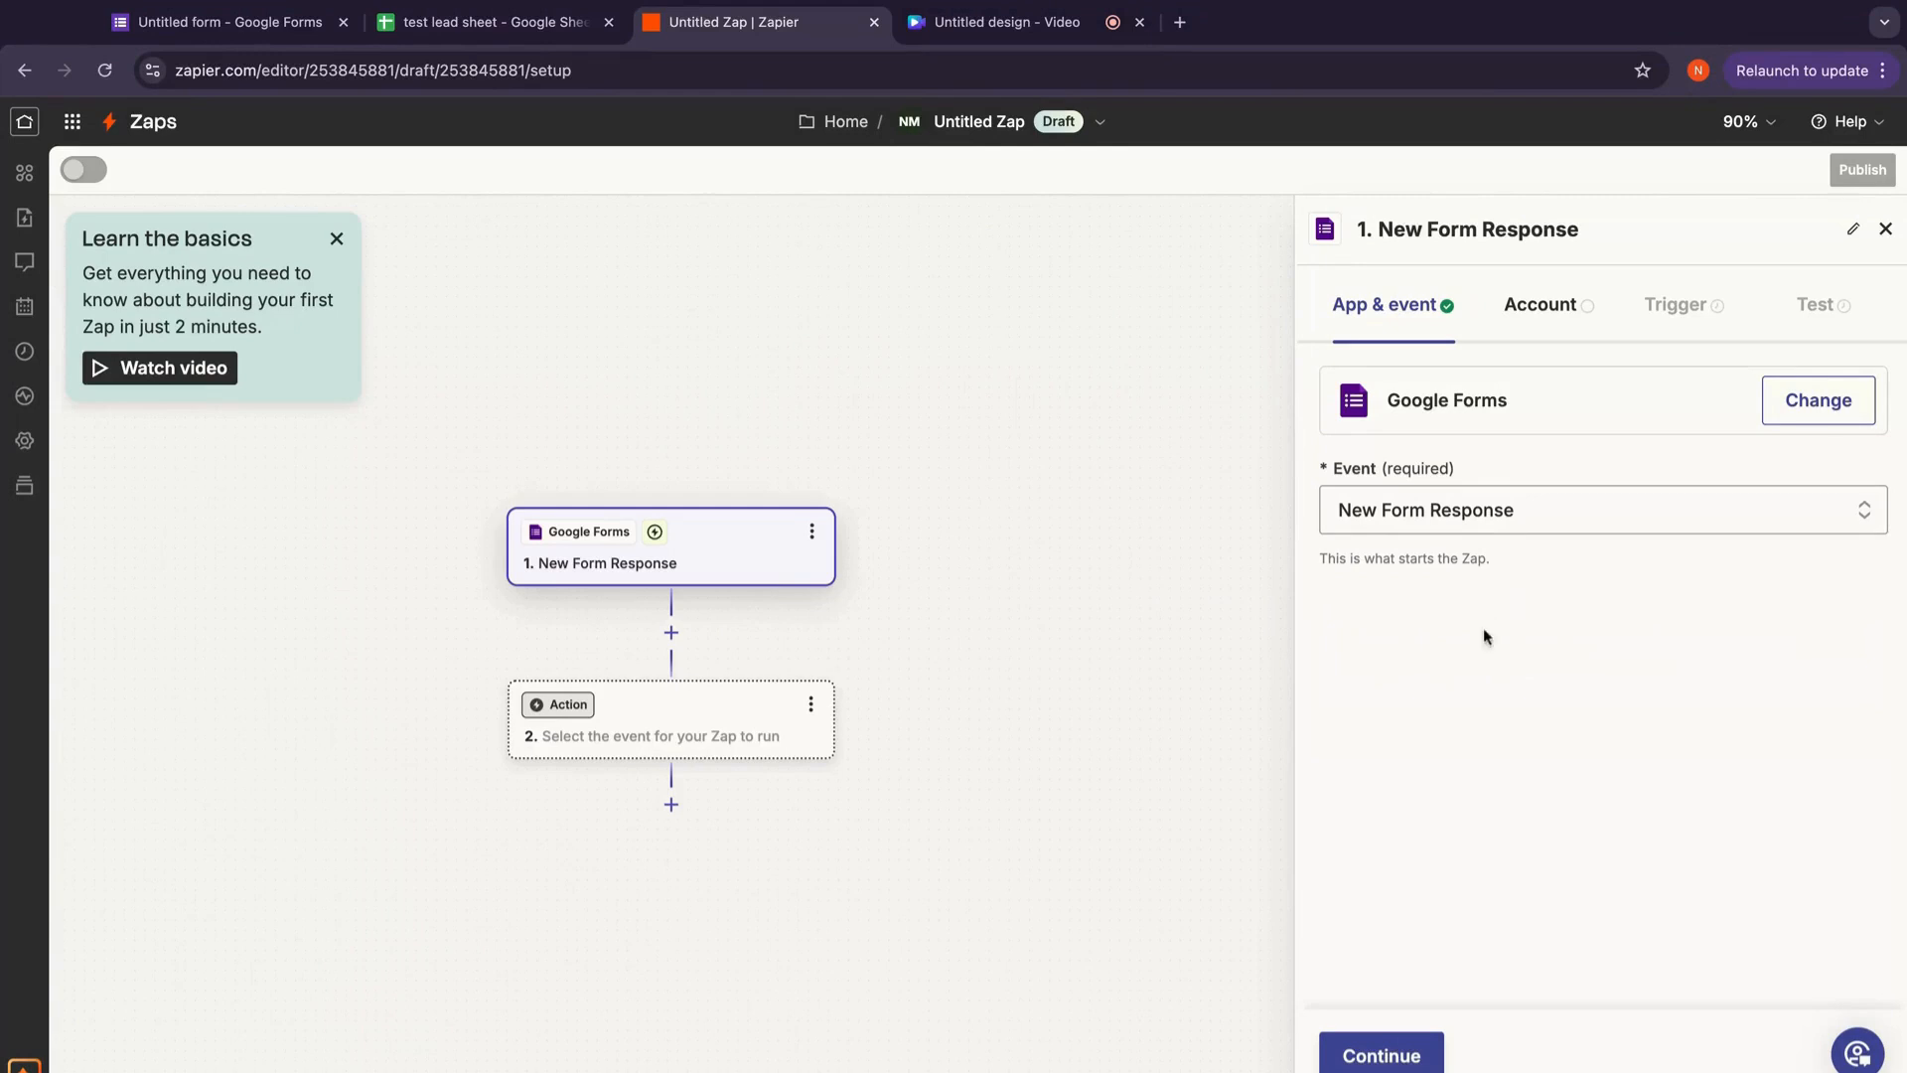
click(1406, 1063)
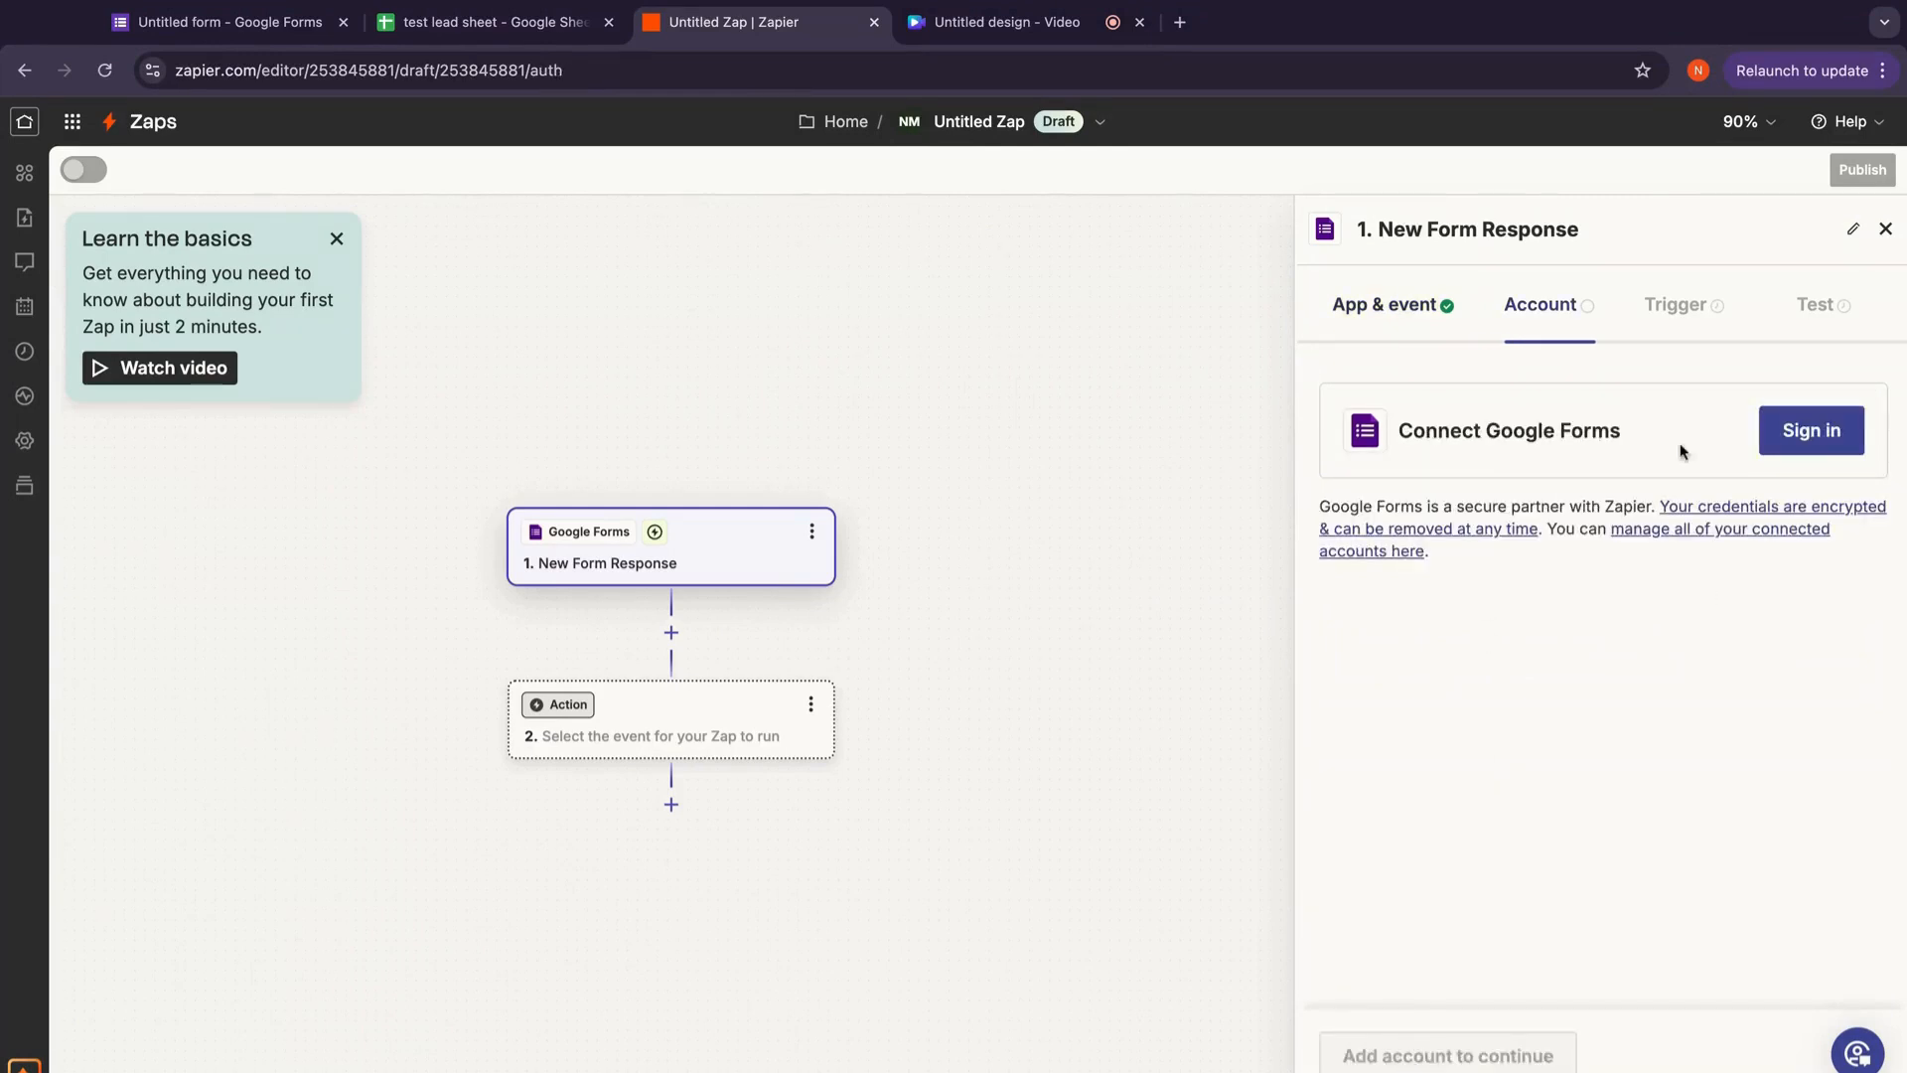
Step: Connect the Google account to the Google Forms trigger and continue to the trigger's form setup
click(1799, 445)
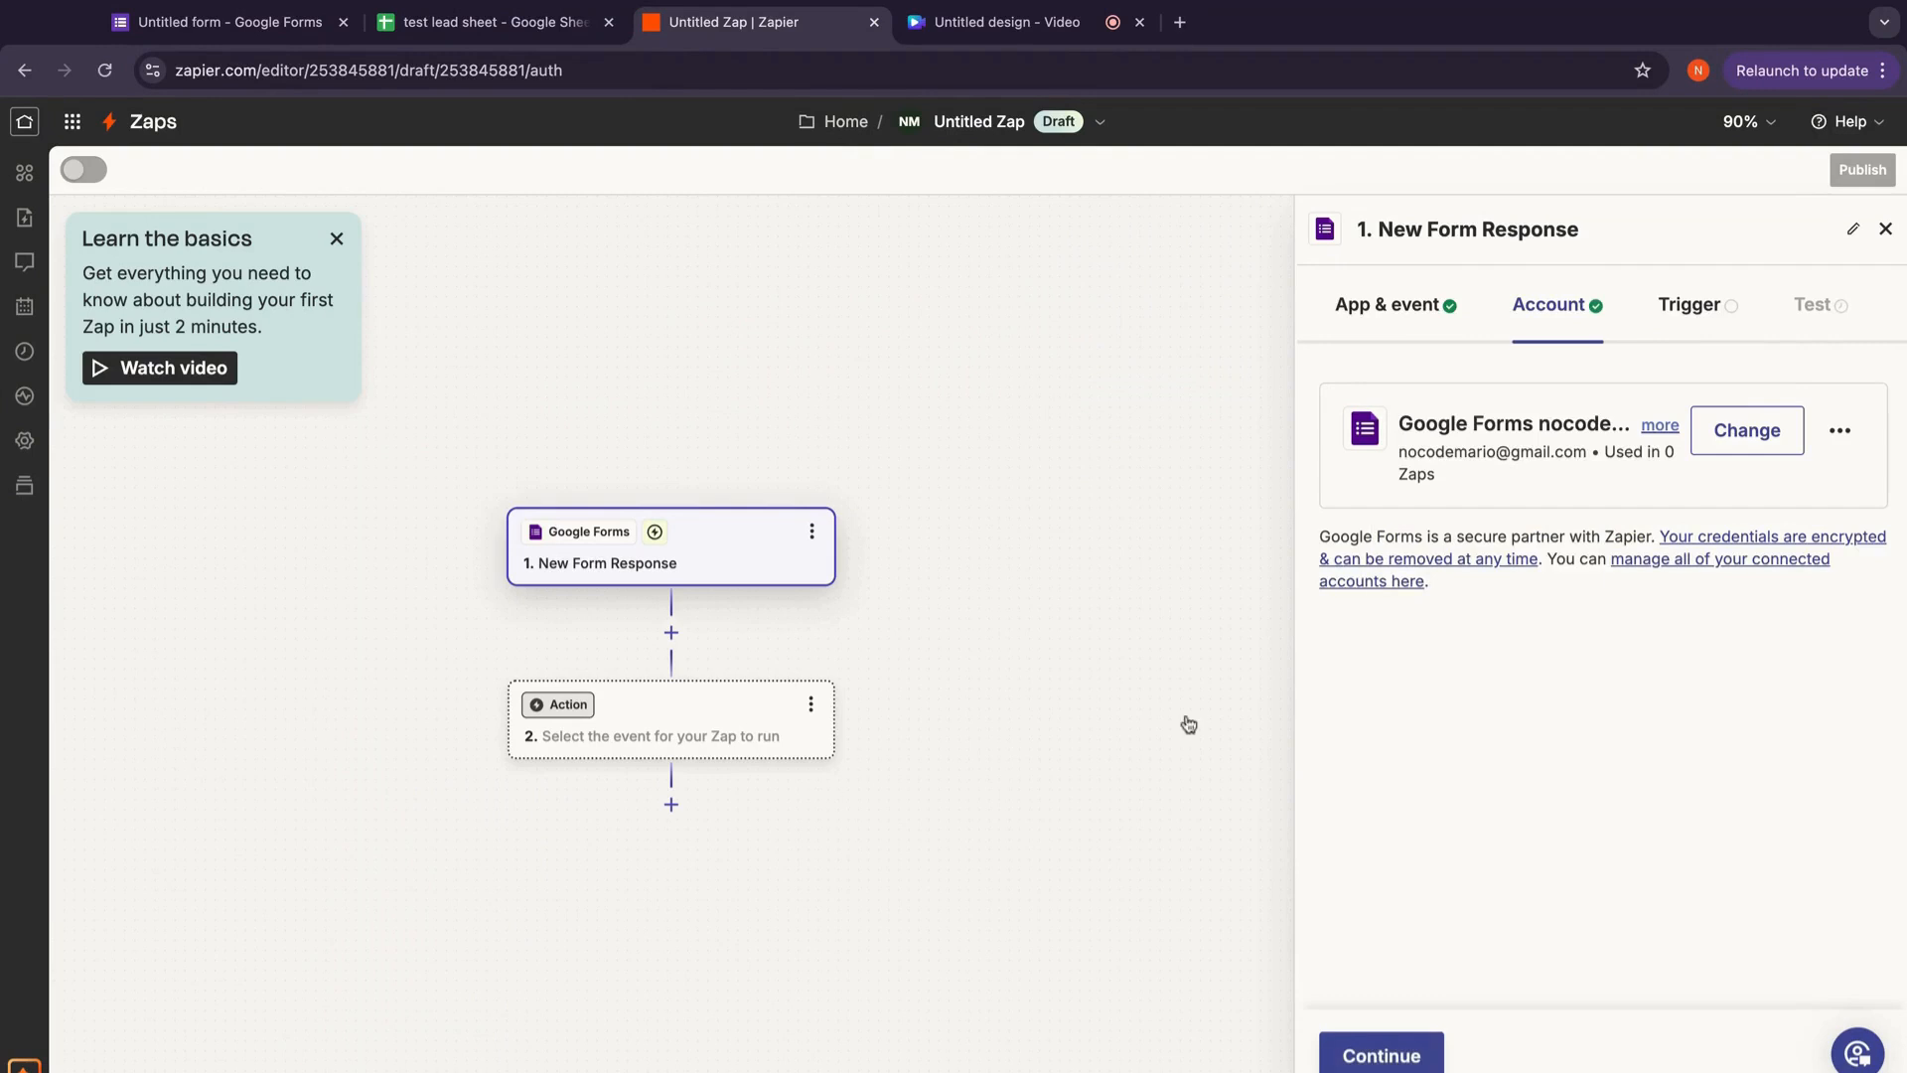
click(1410, 1055)
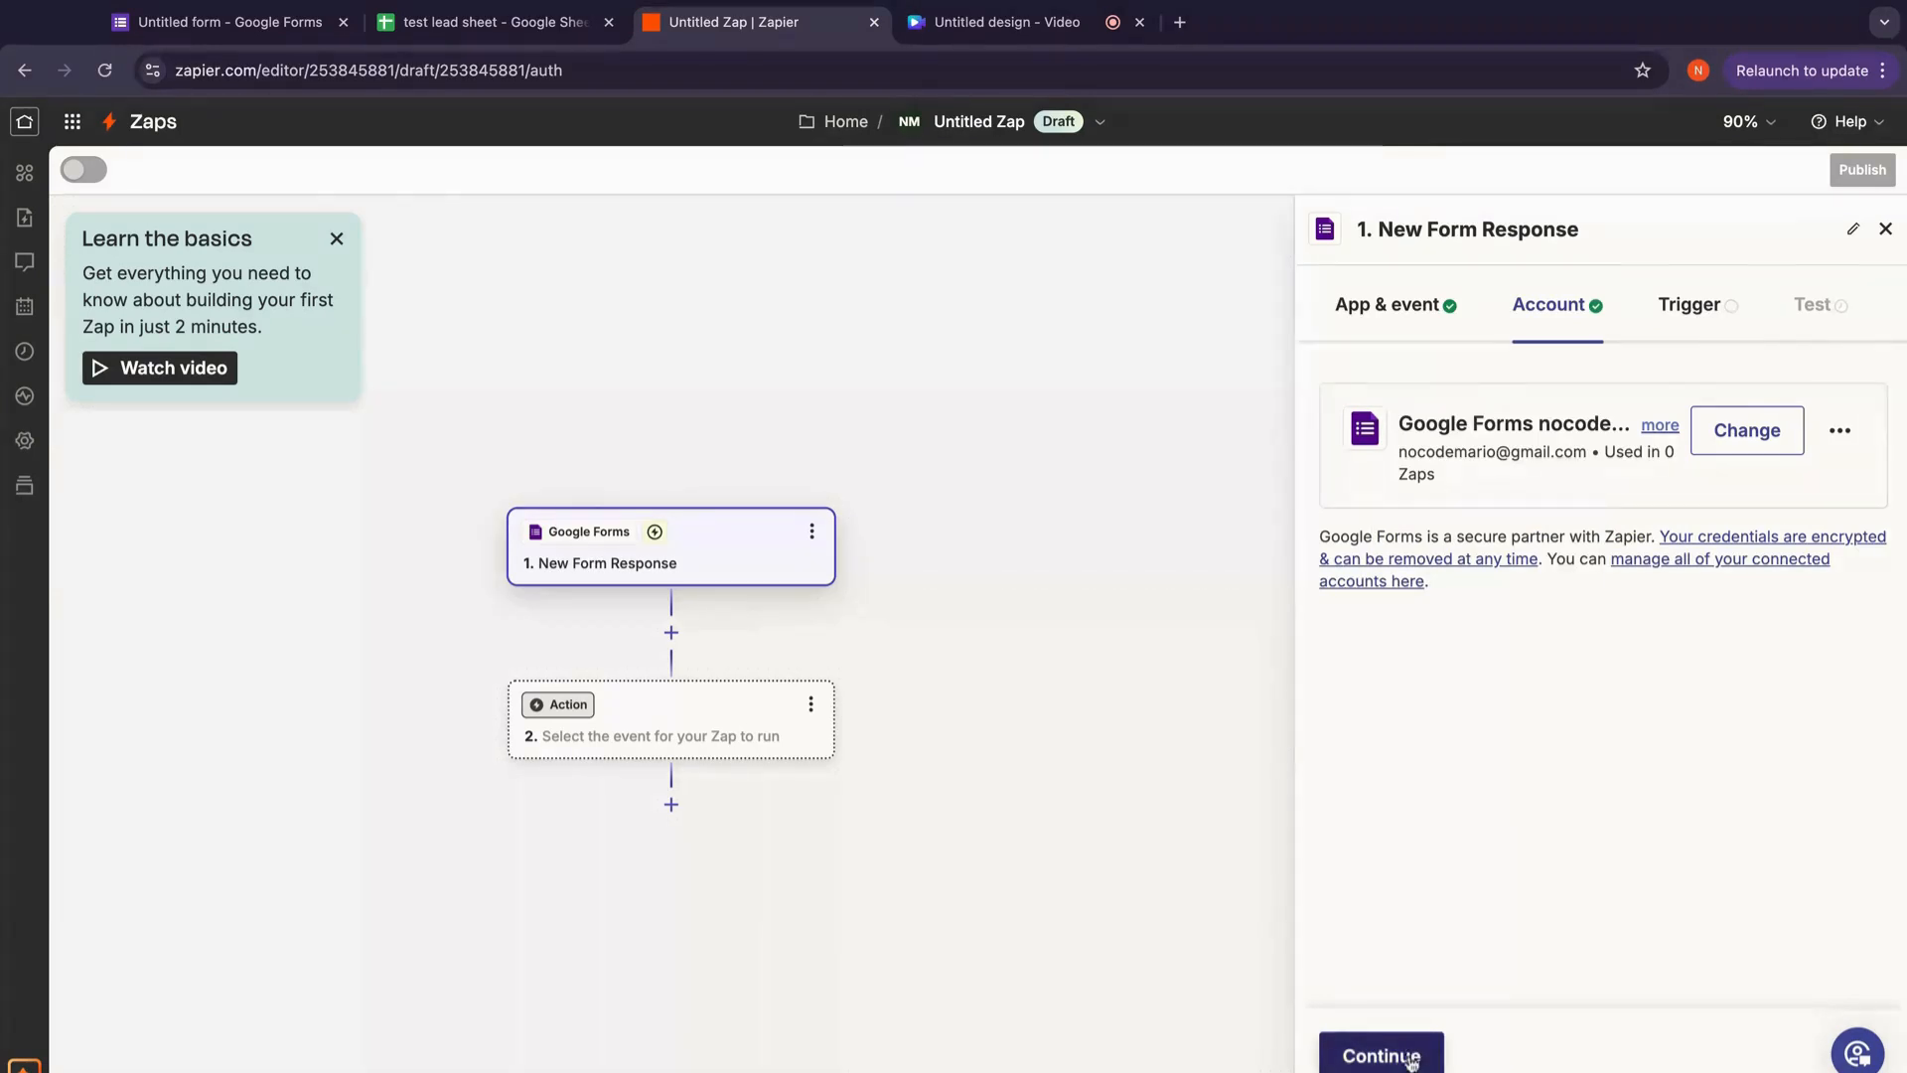
Step: Look through the forms offered for the trigger for "test lead form", checking the form's name in Google Forms
click(1579, 479)
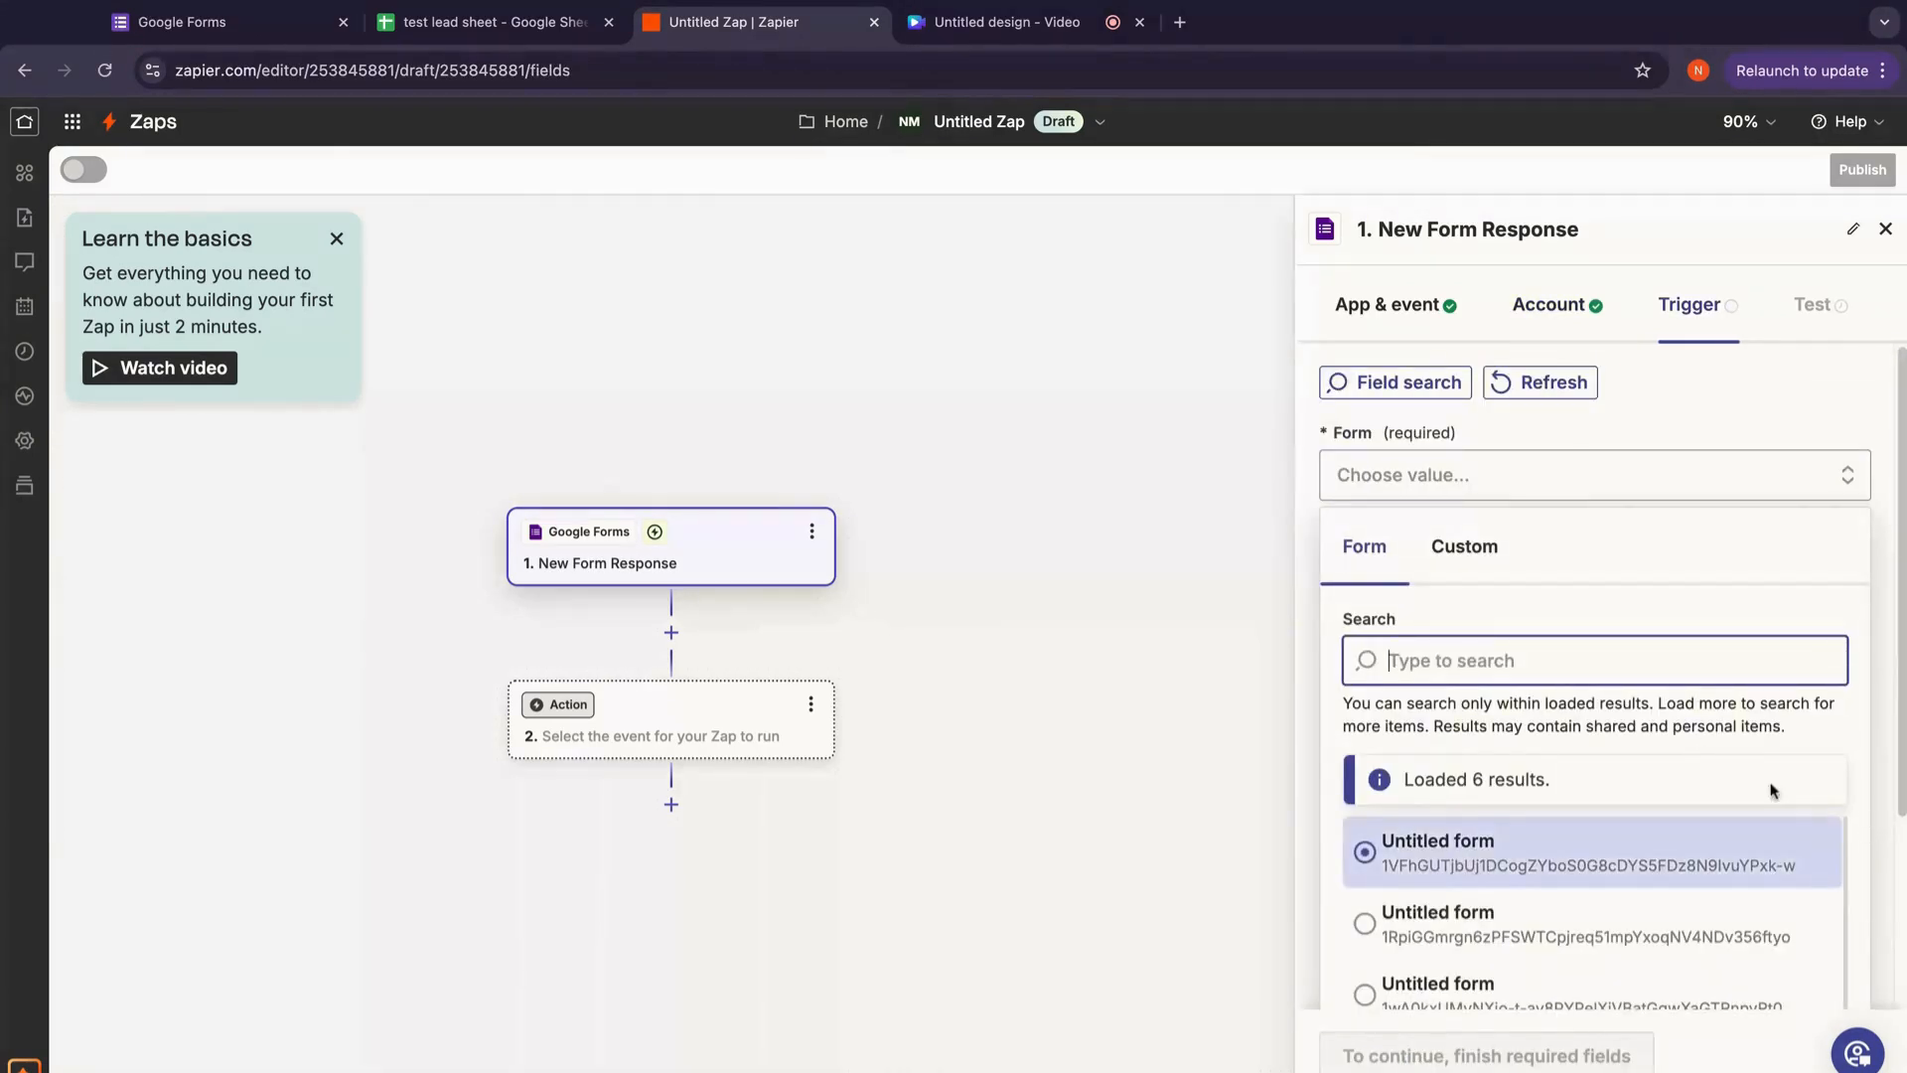
click(228, 24)
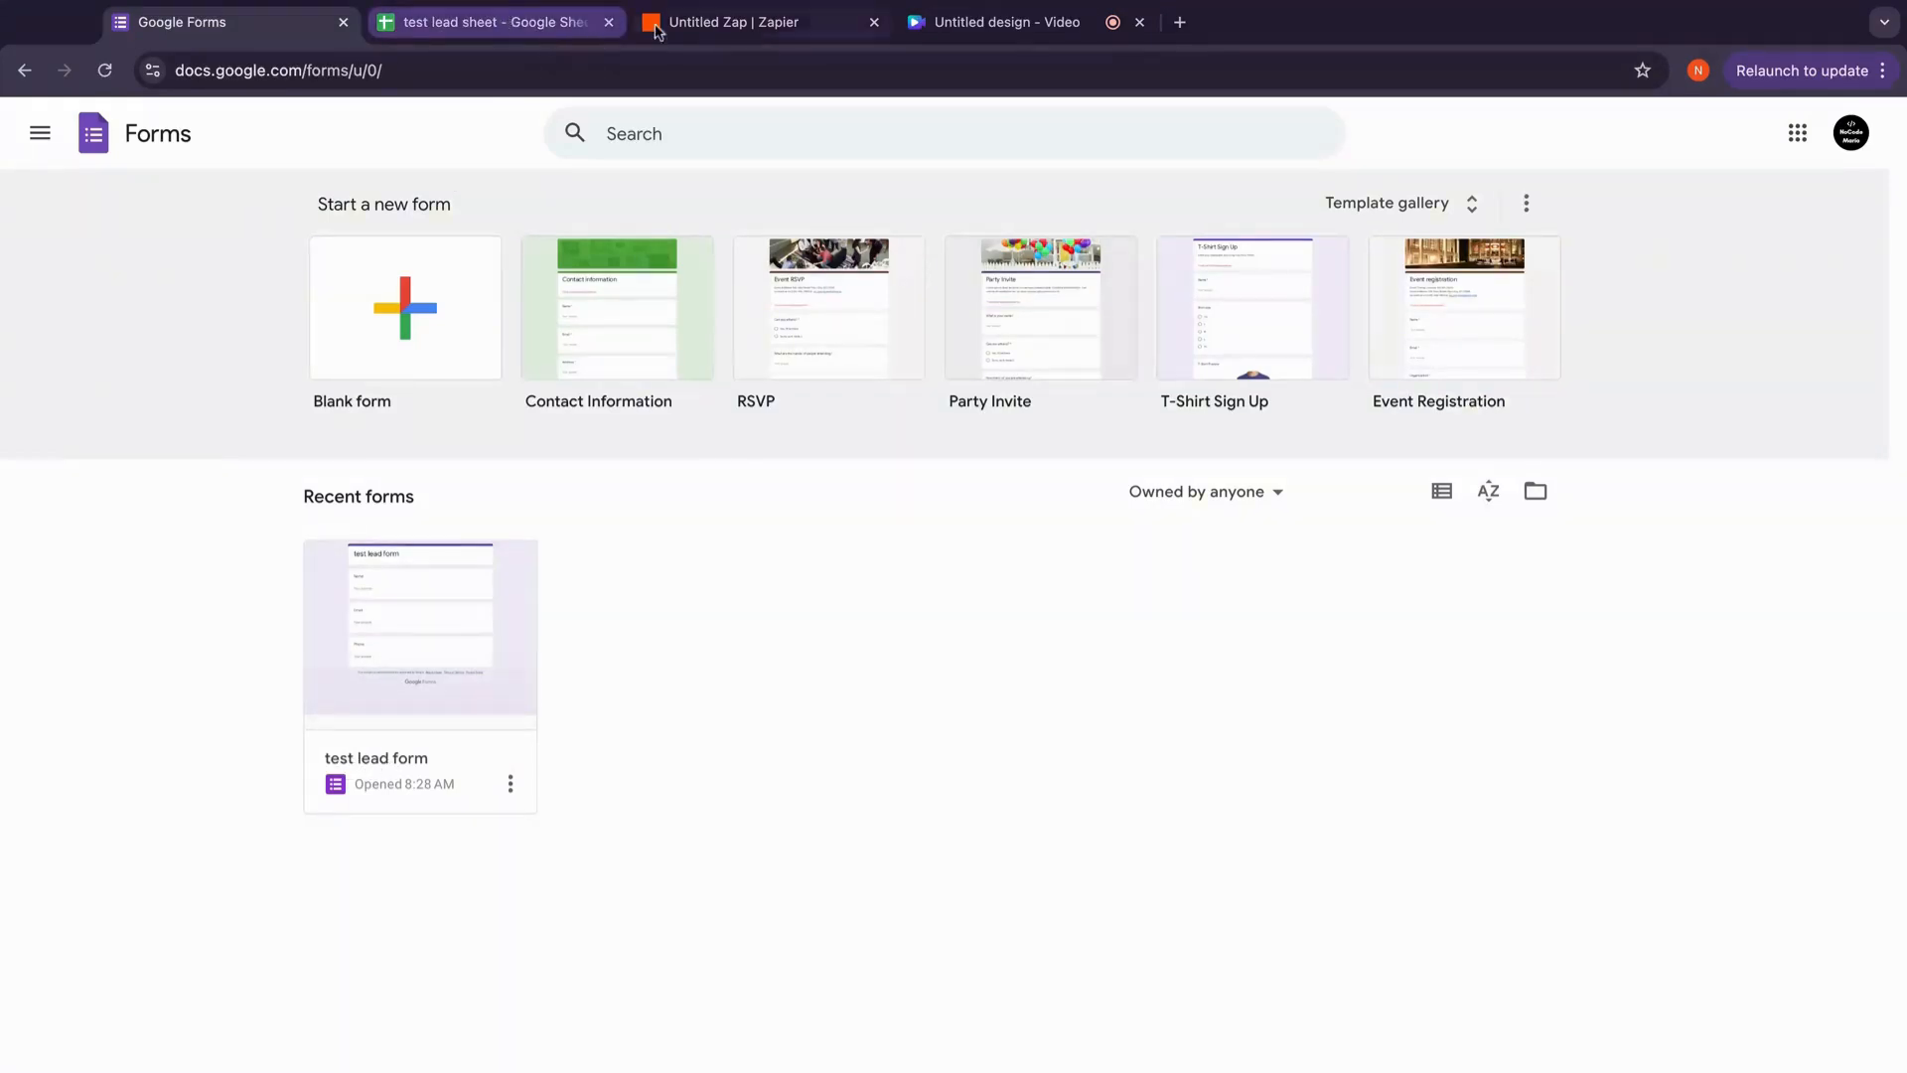
click(695, 27)
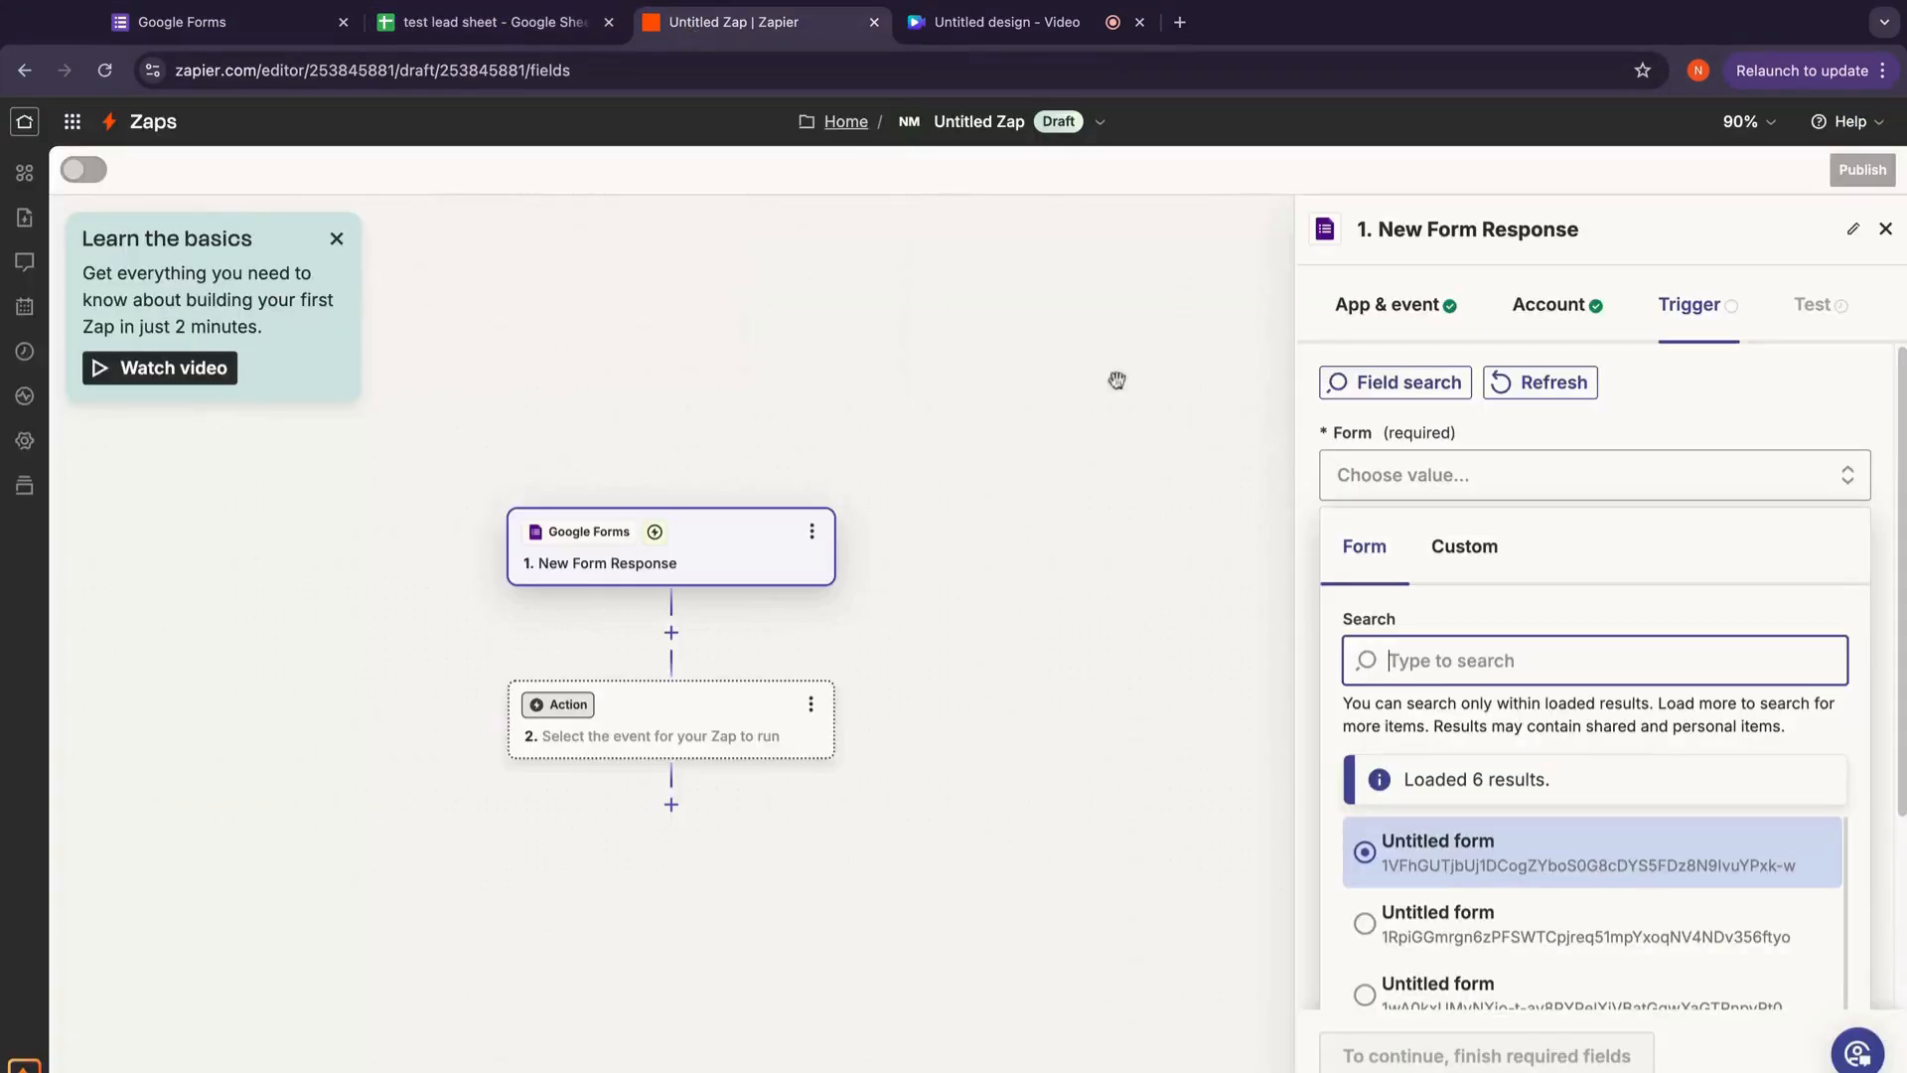
click(1846, 836)
scroll(1847, 842, down, 1)
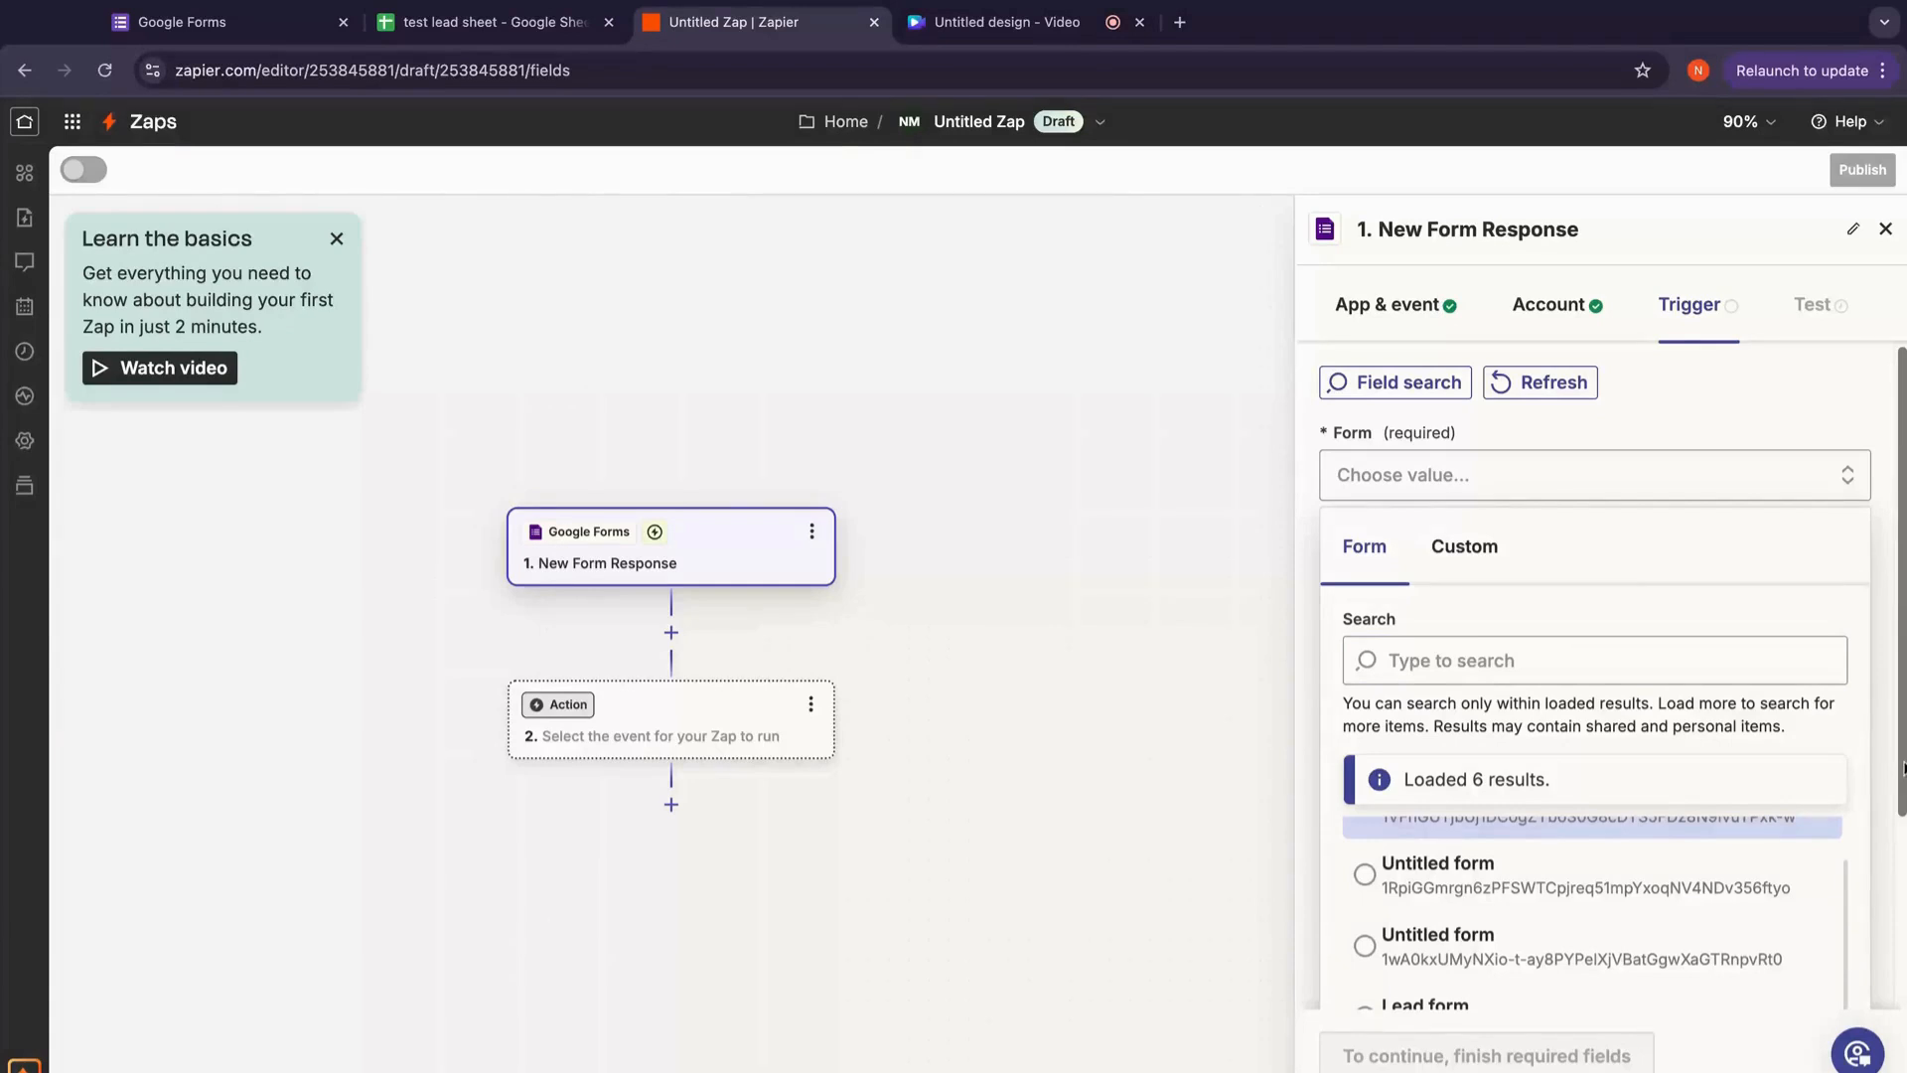
scroll(1903, 767, down, 3)
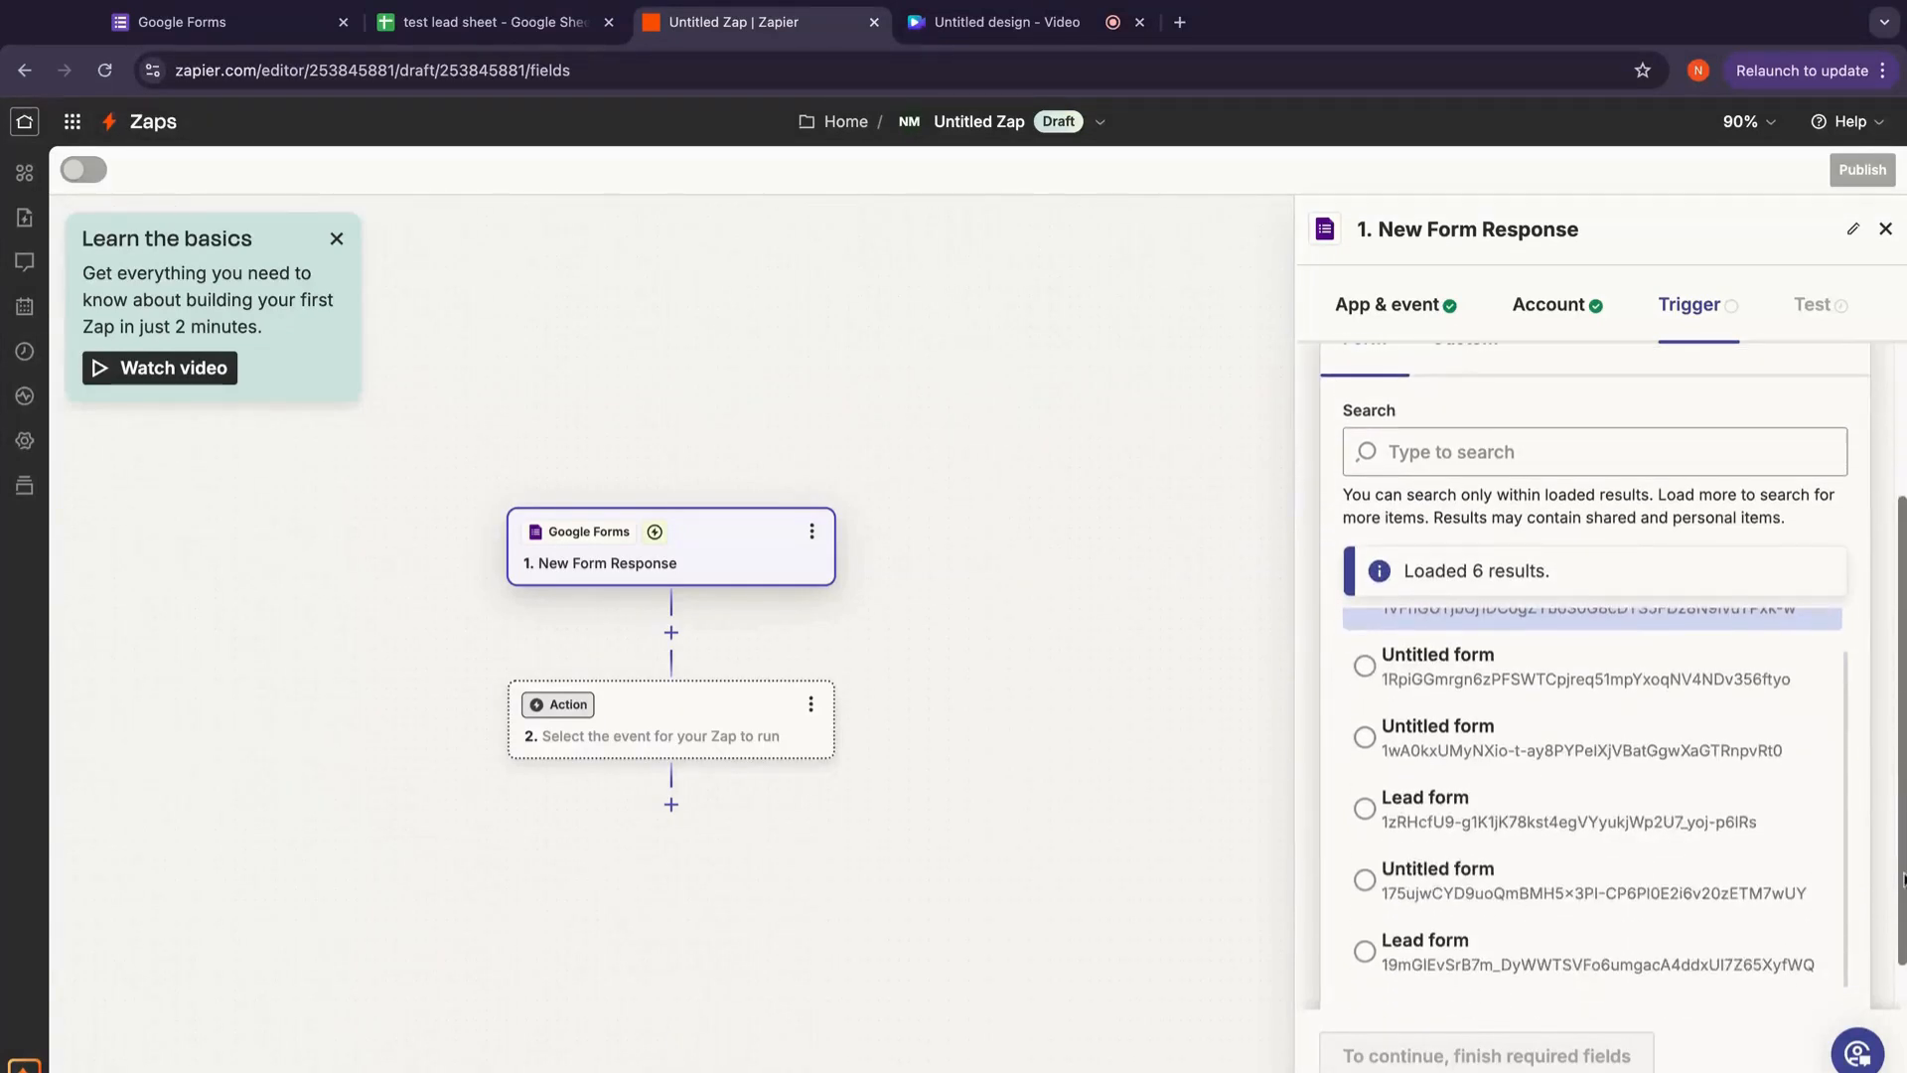
click(1700, 737)
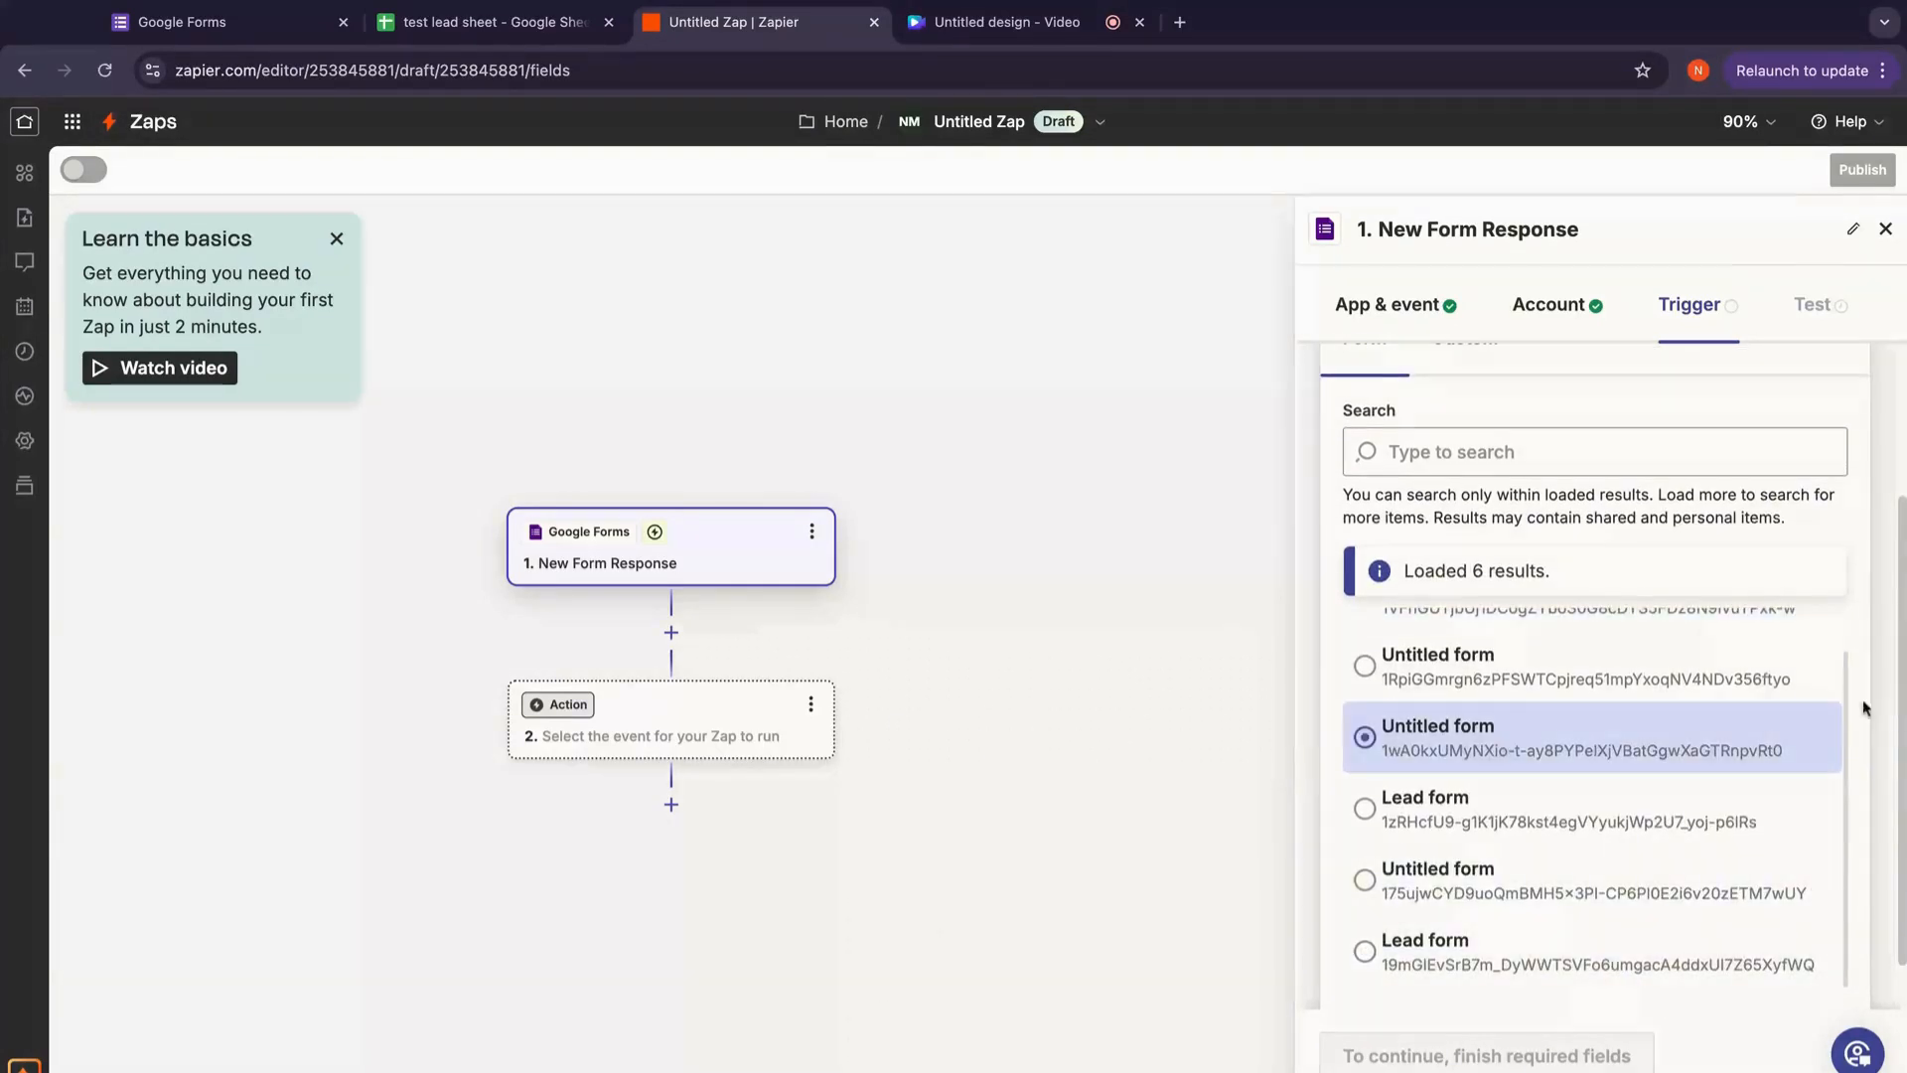
scroll(1902, 647, down, 1)
click(1566, 899)
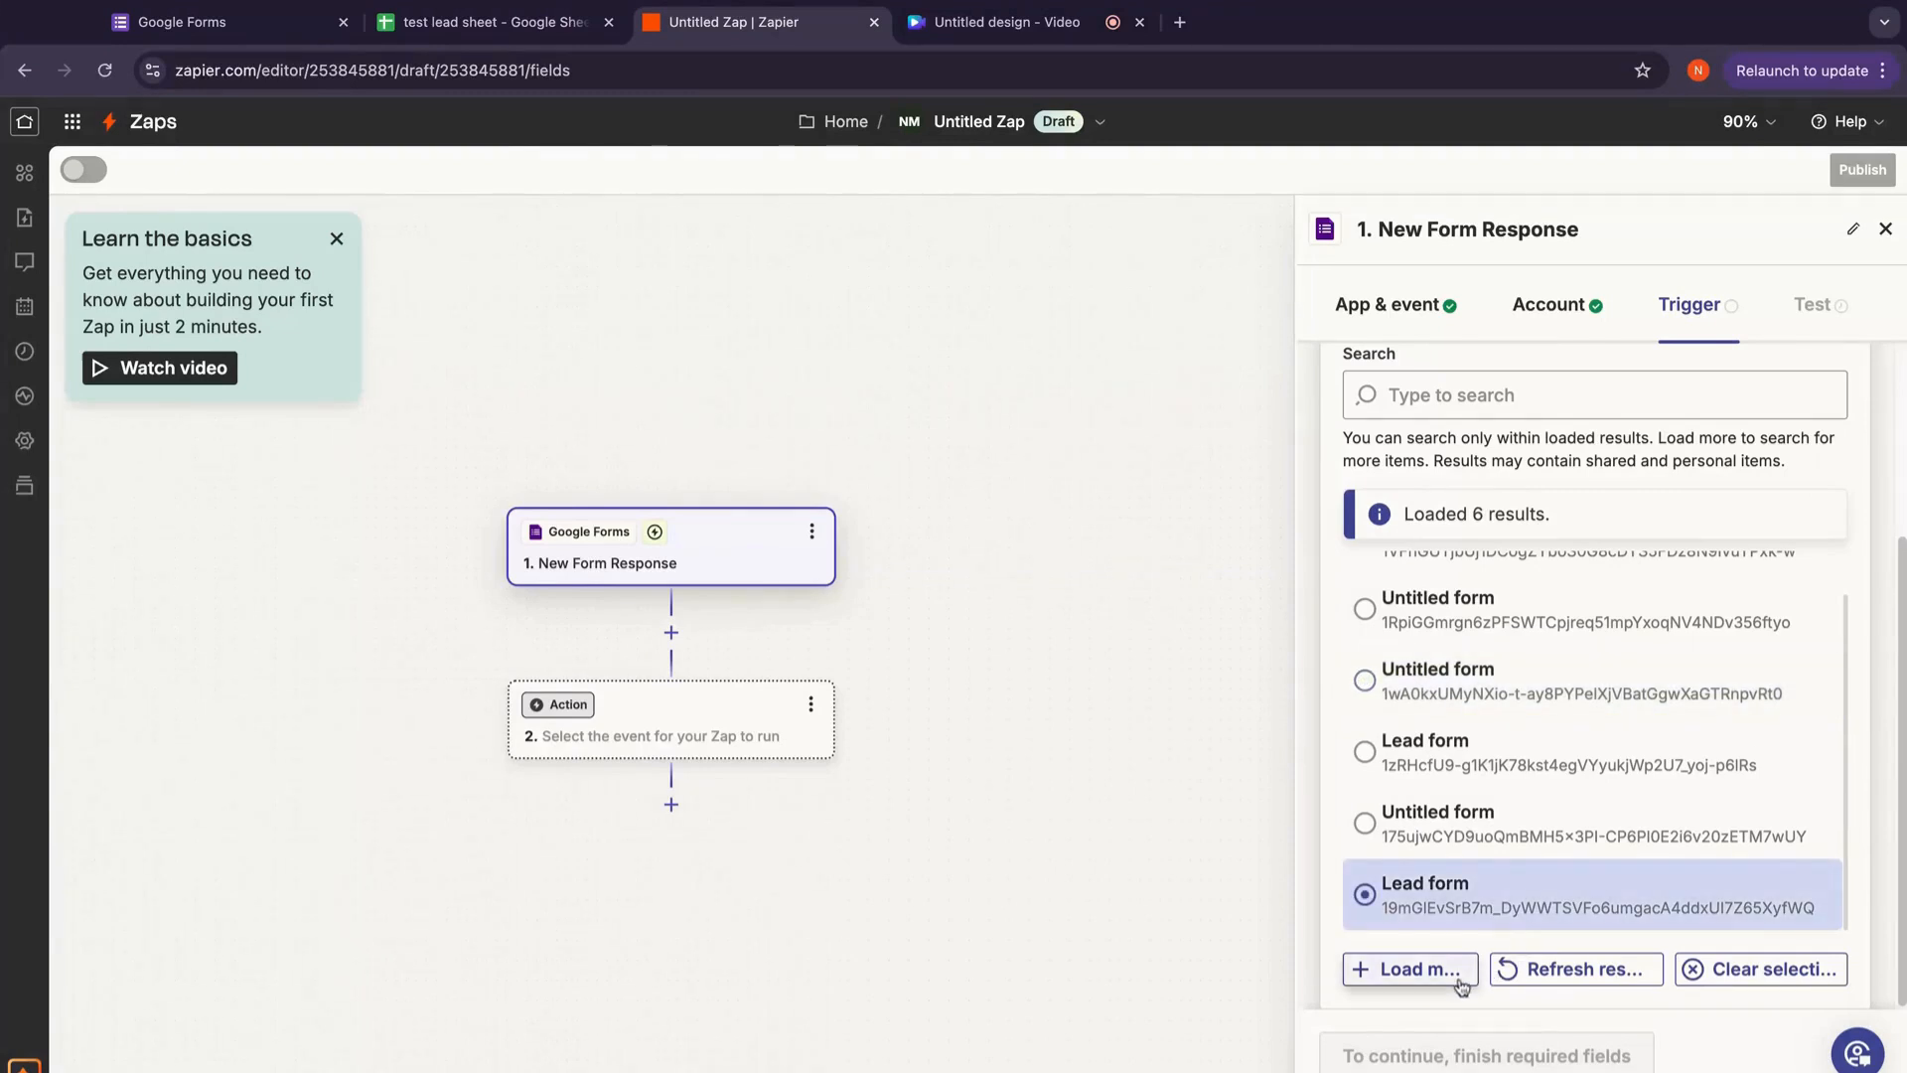
Step: Load more form results, set the trigger's form to "test lead form", and continue to the test stage
click(1411, 968)
click(1827, 745)
click(1840, 693)
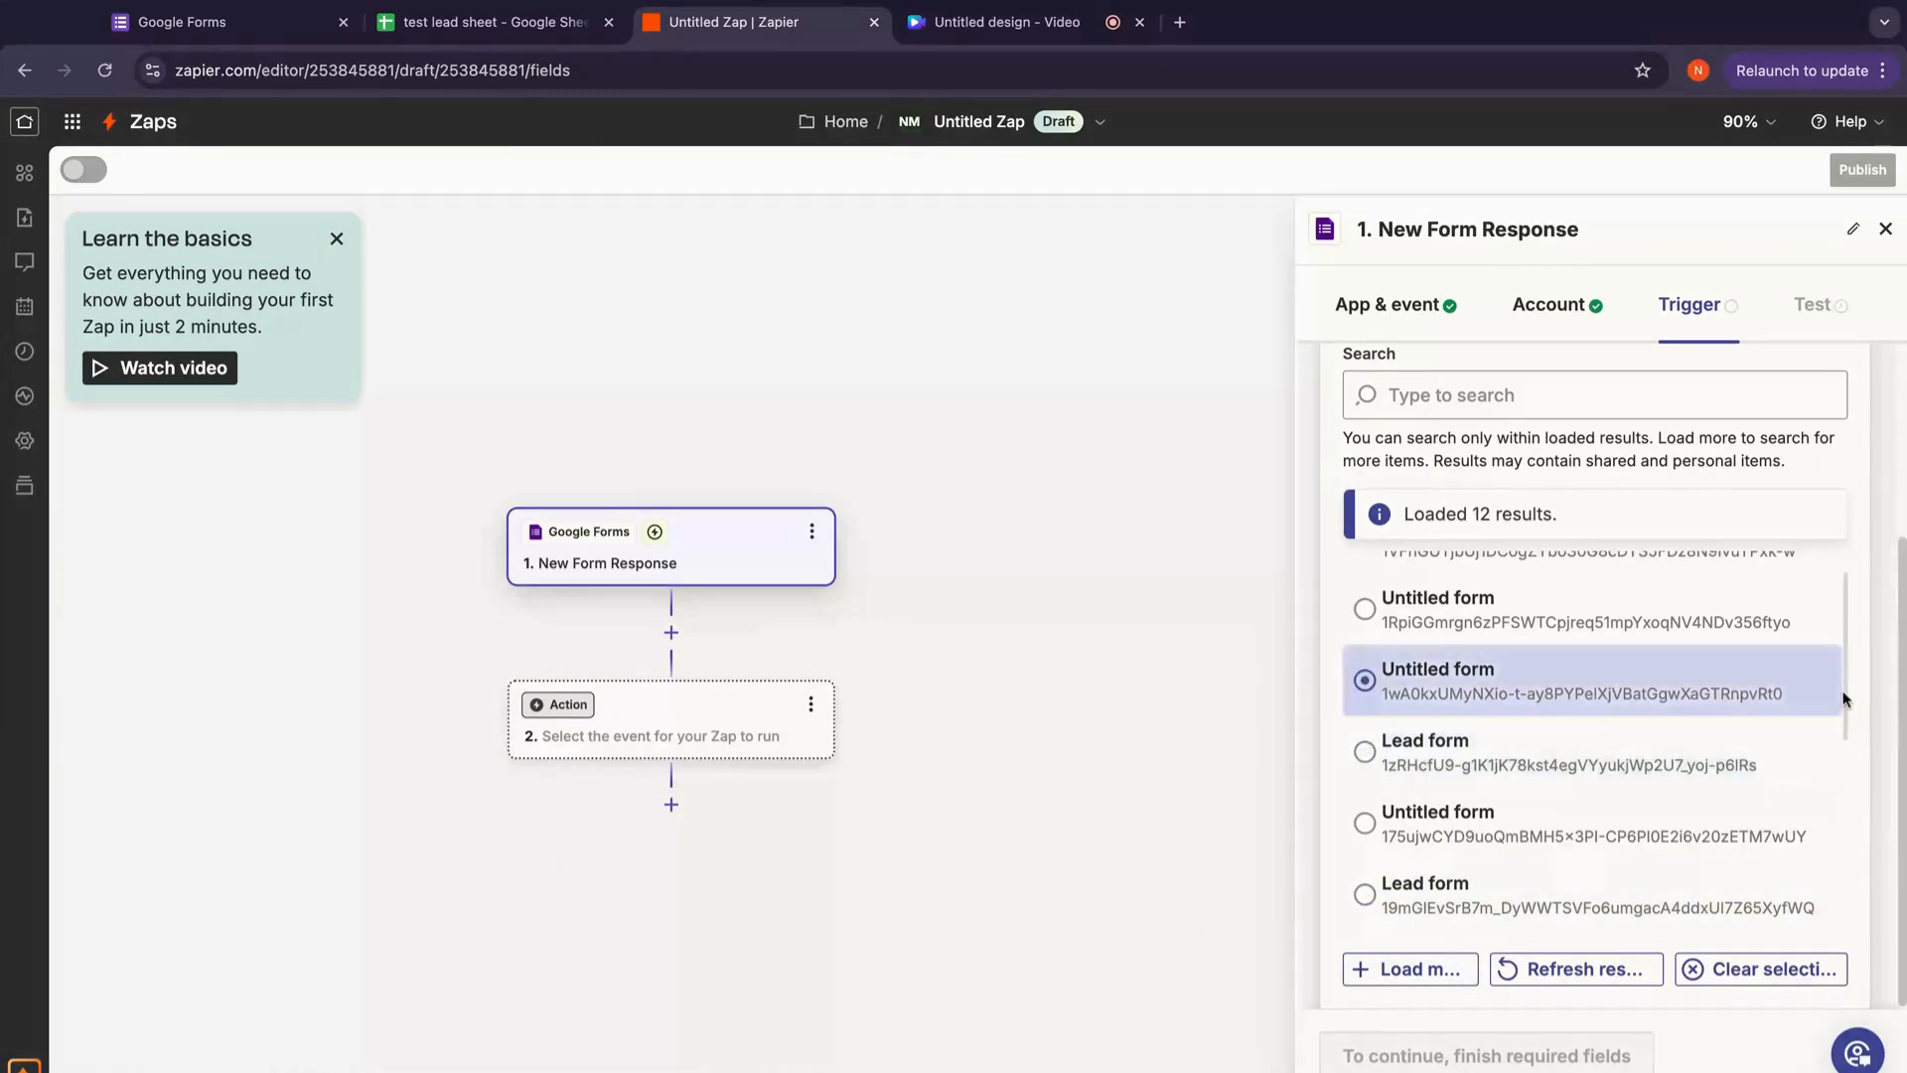
drag(1840, 693, 1846, 718)
scroll(1849, 724, down, 3)
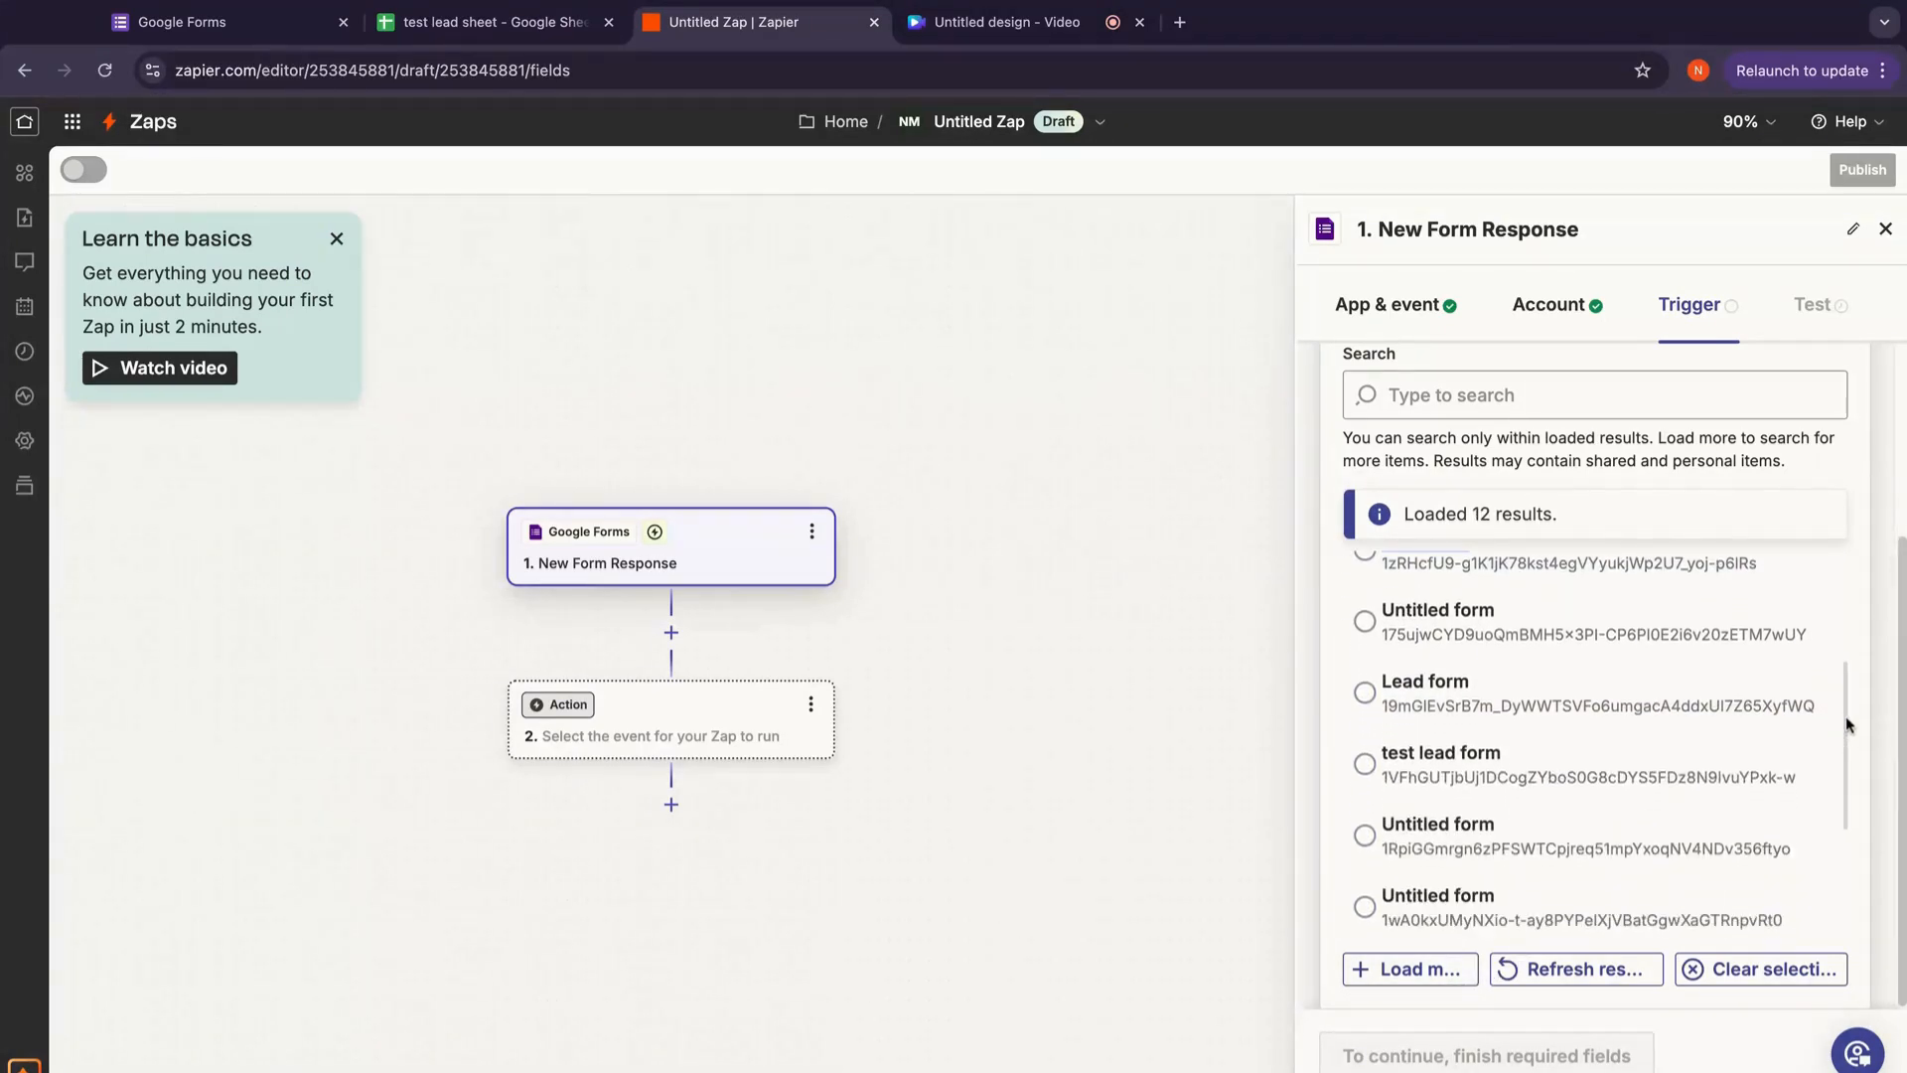
click(1371, 767)
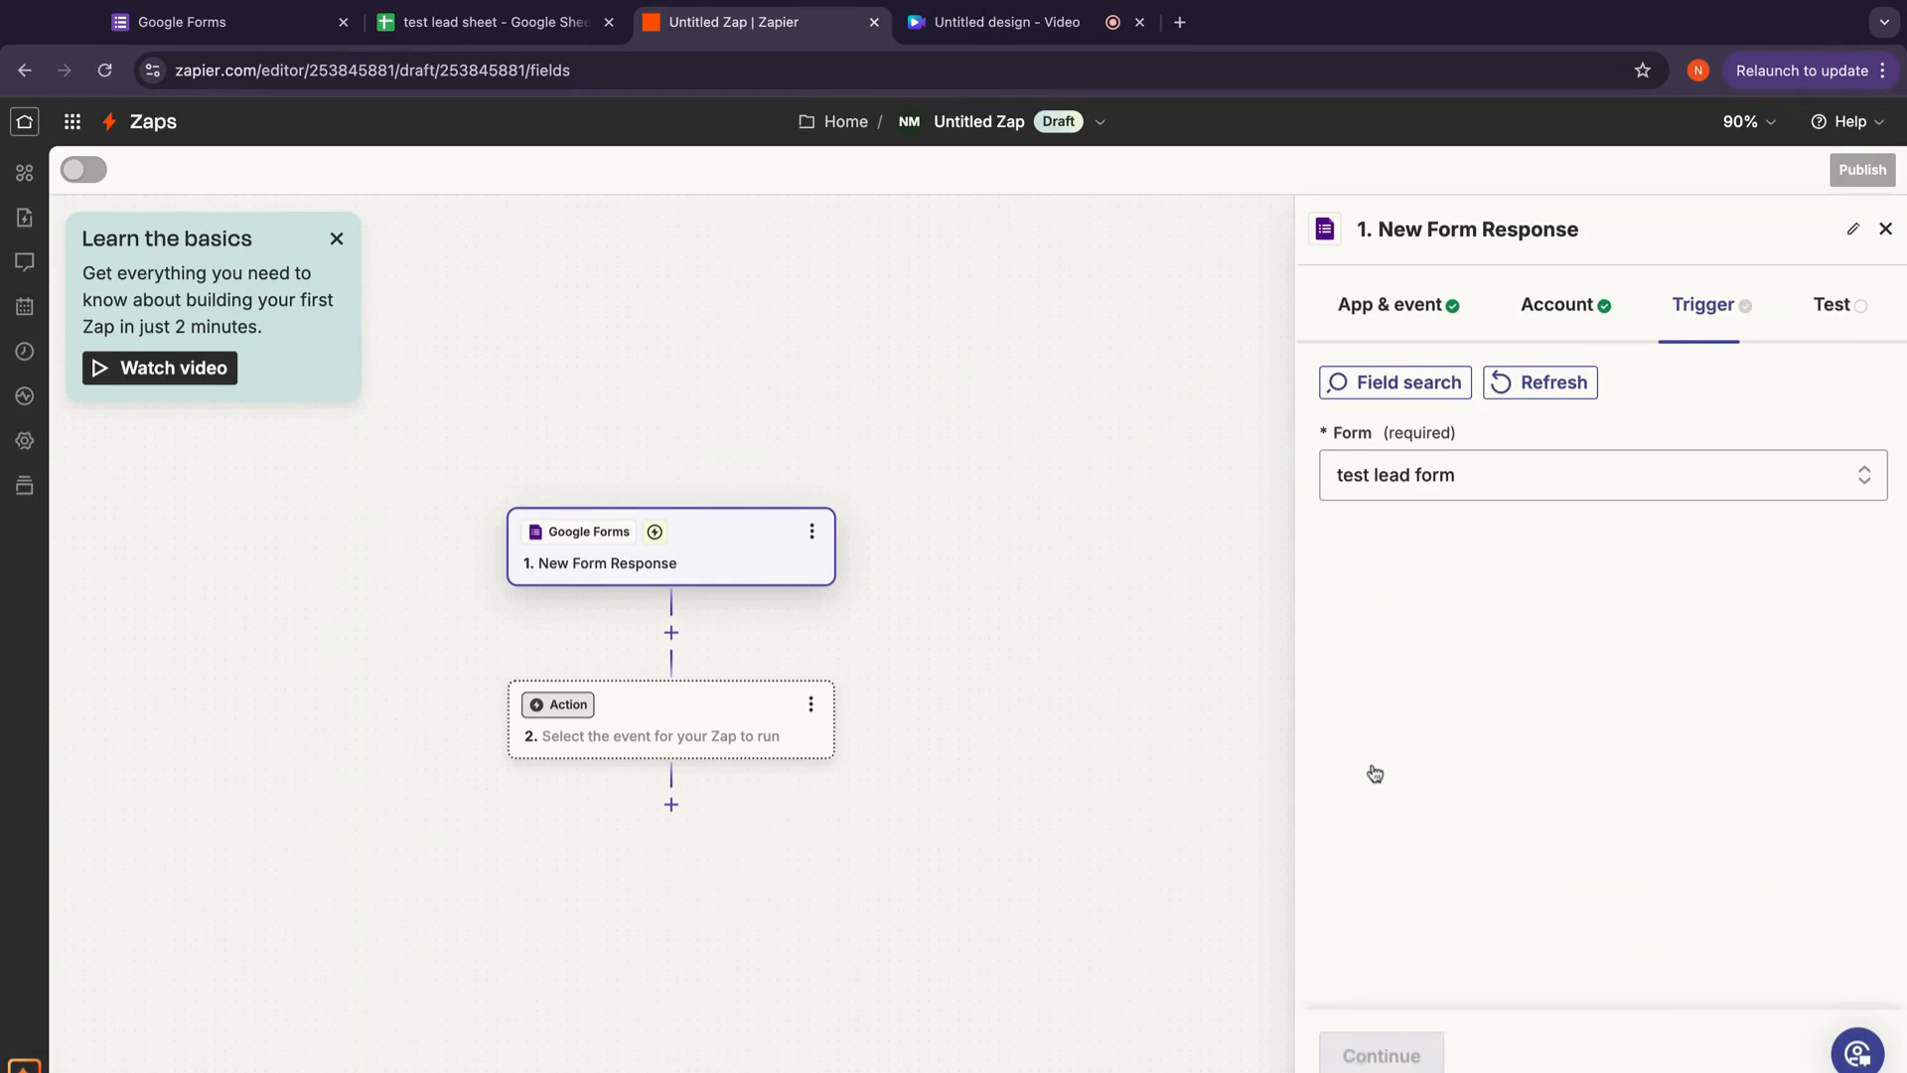
click(1410, 1059)
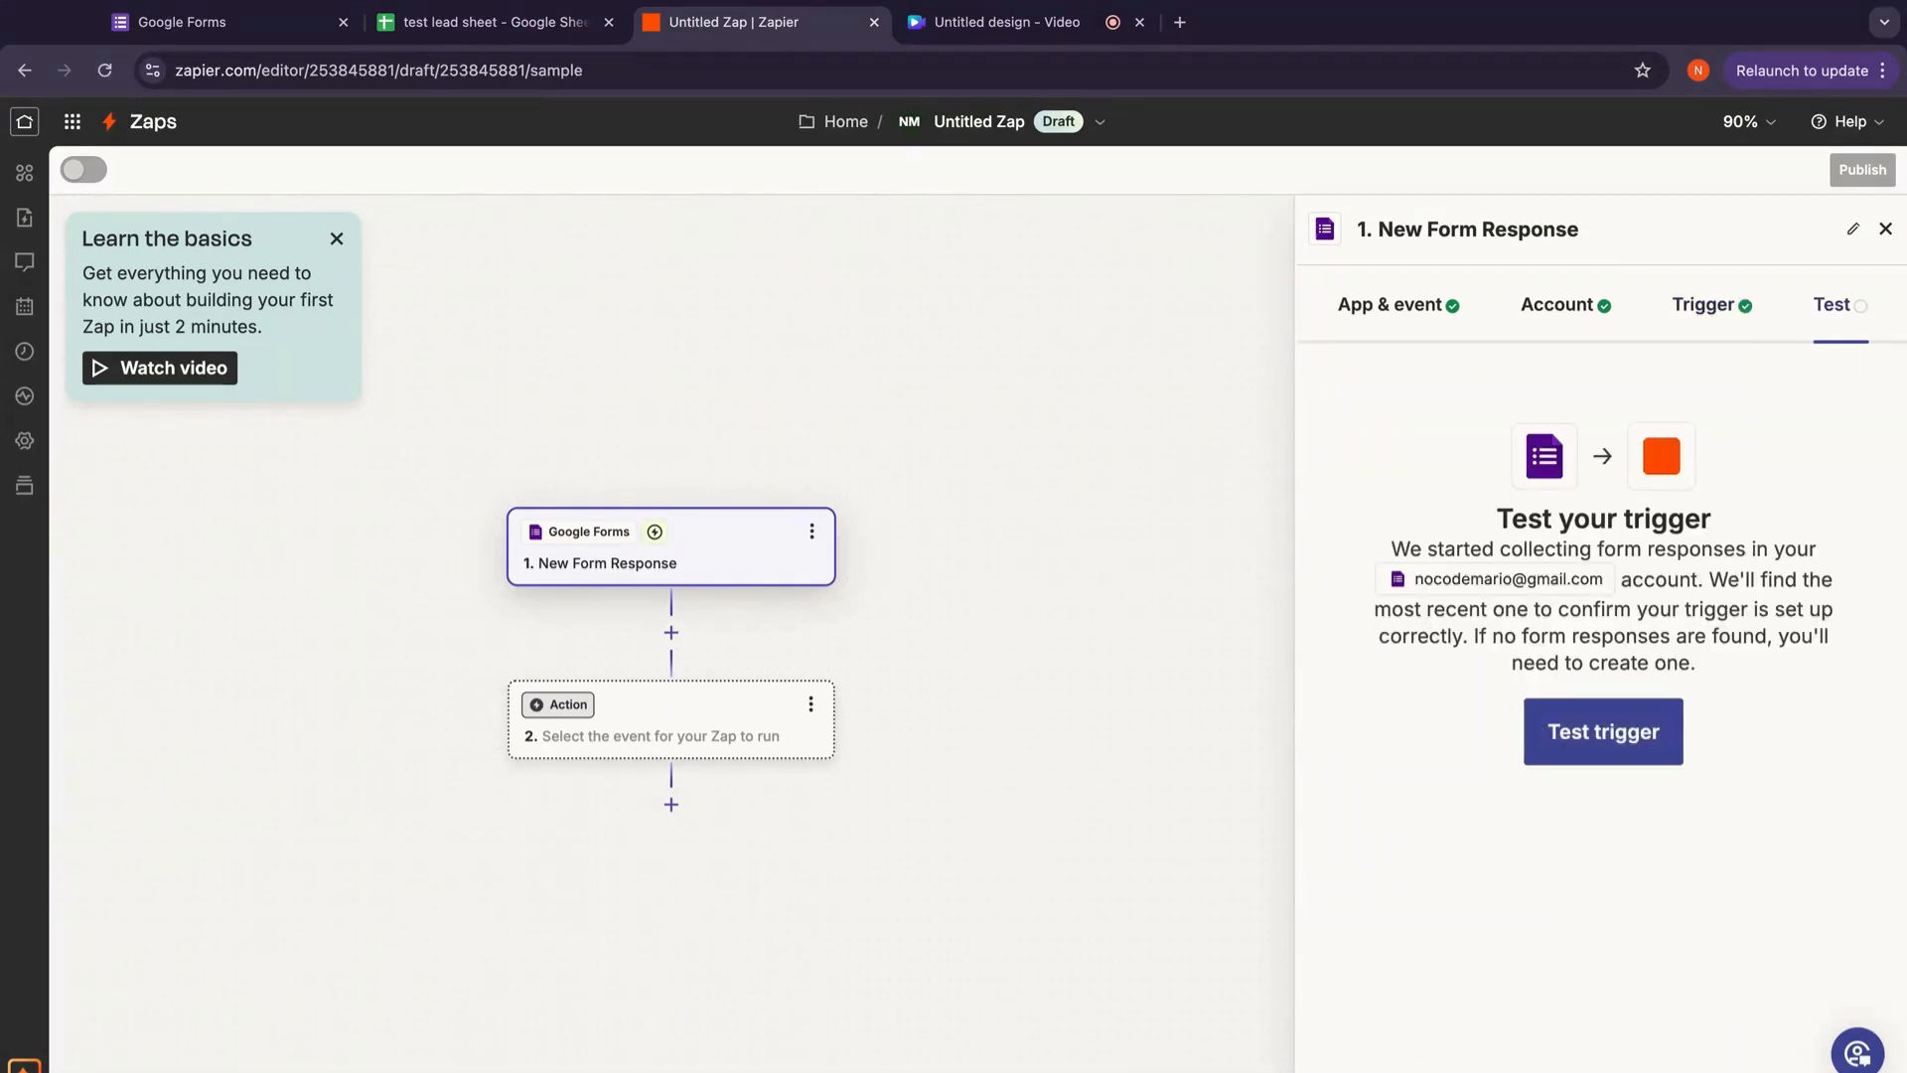
Step: Test the trigger, review the Name, Email and Phone answers in Form Response A, and continue with that record
click(1607, 743)
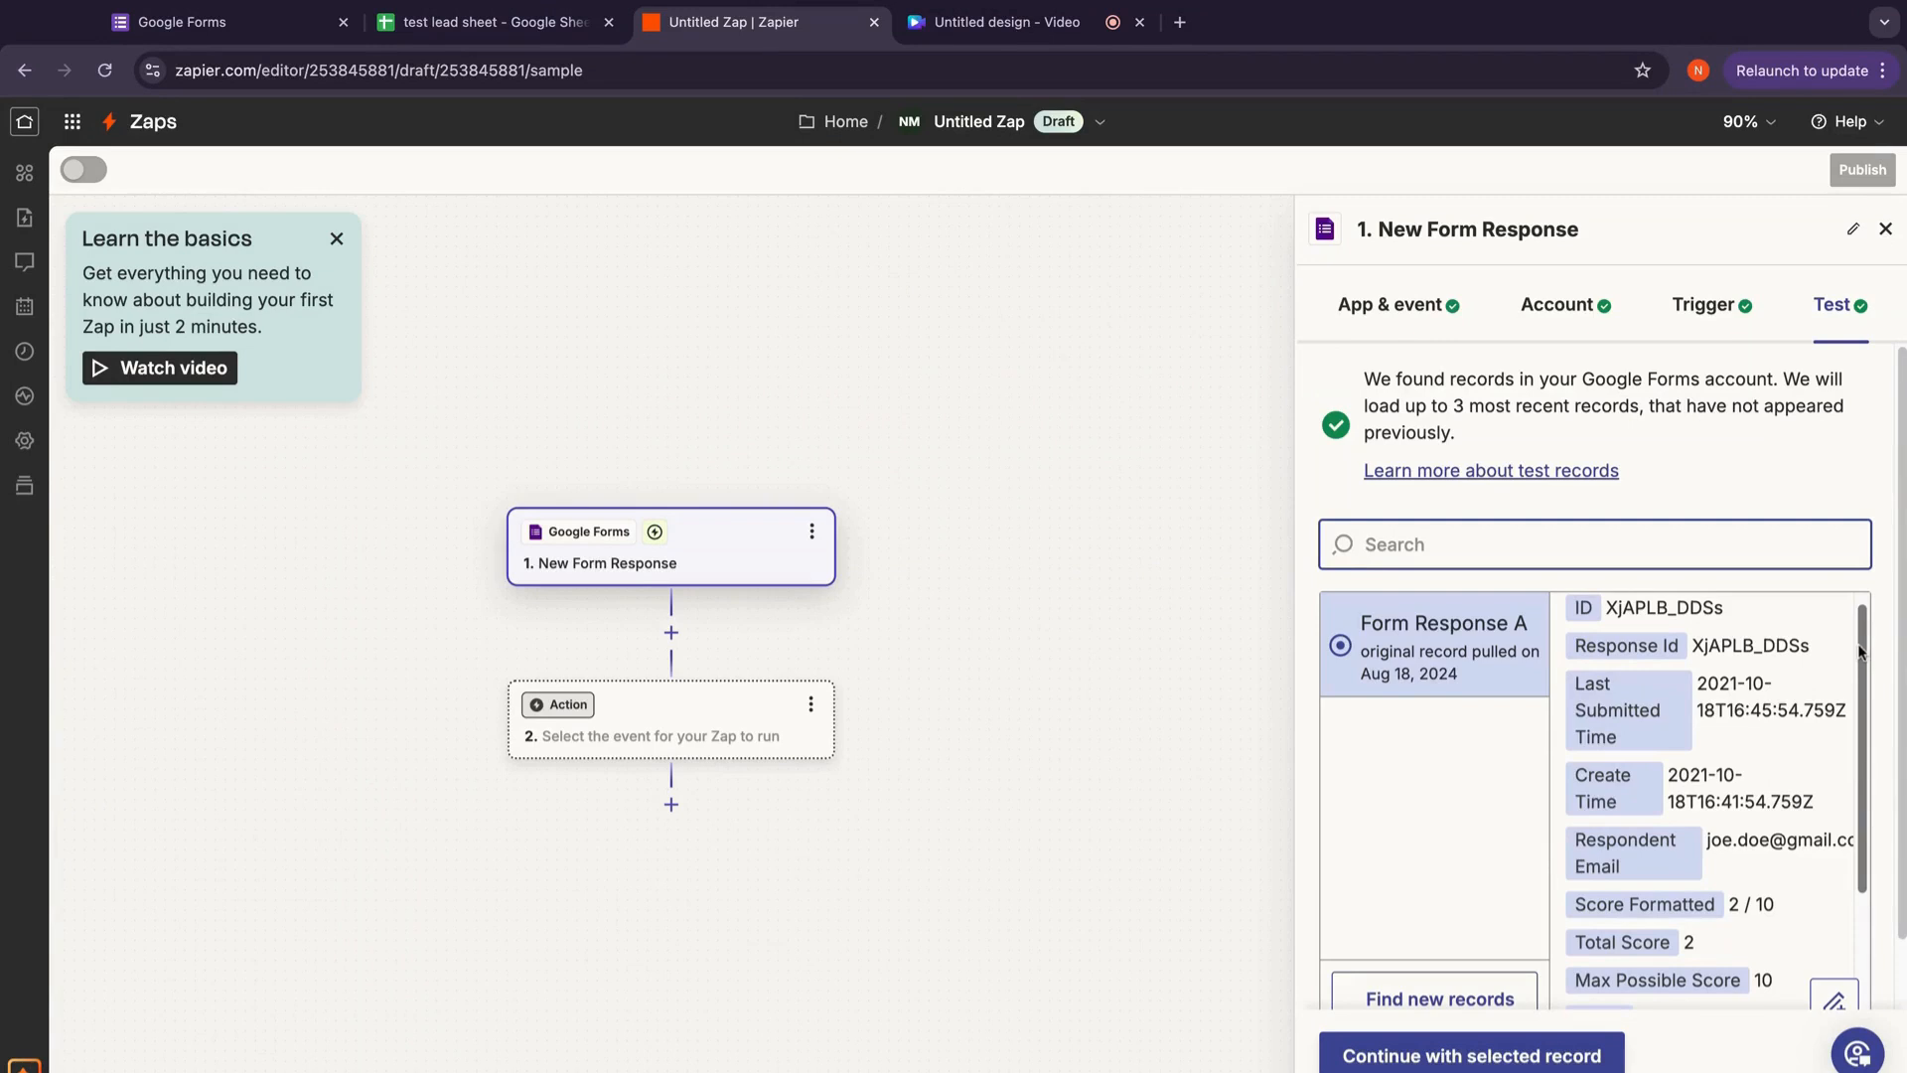
scroll(1860, 651, down, 2)
scroll(1860, 651, down, 2)
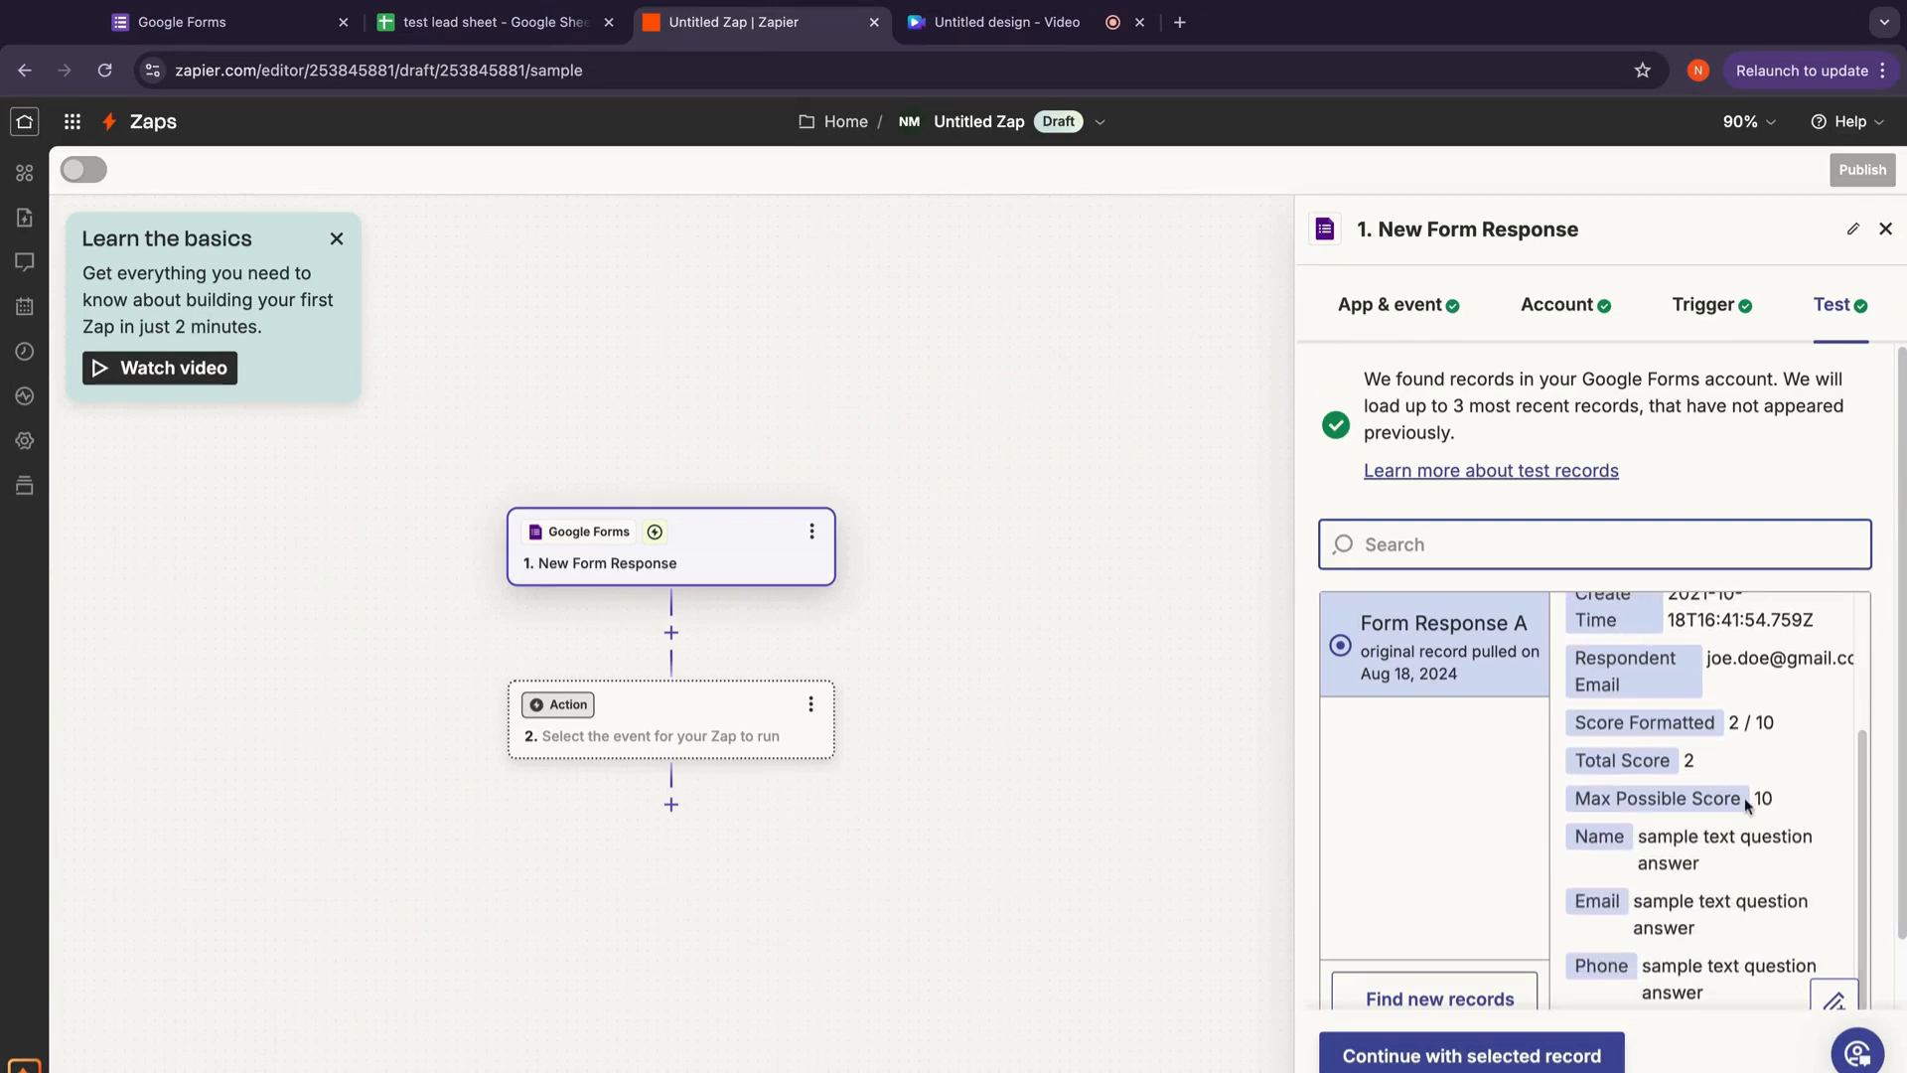
scroll(1898, 750, down, 1)
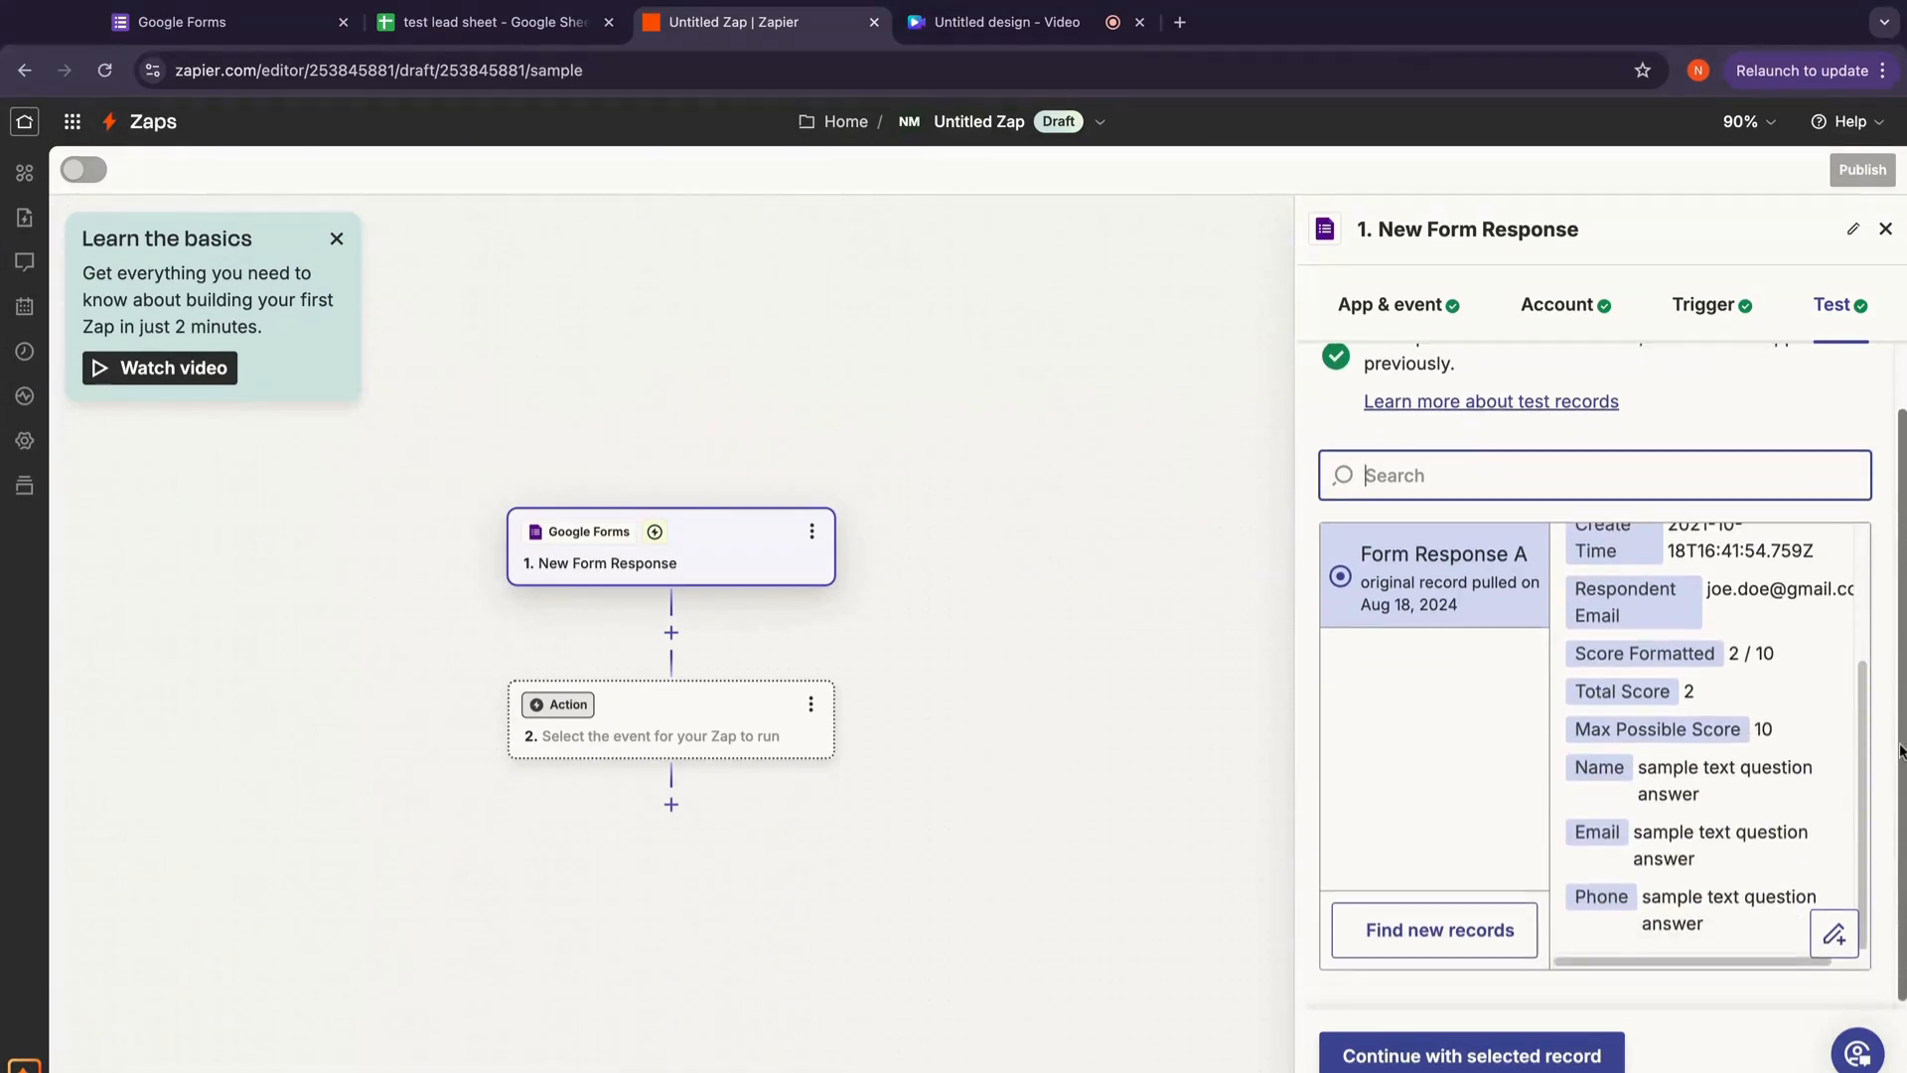
click(1500, 1058)
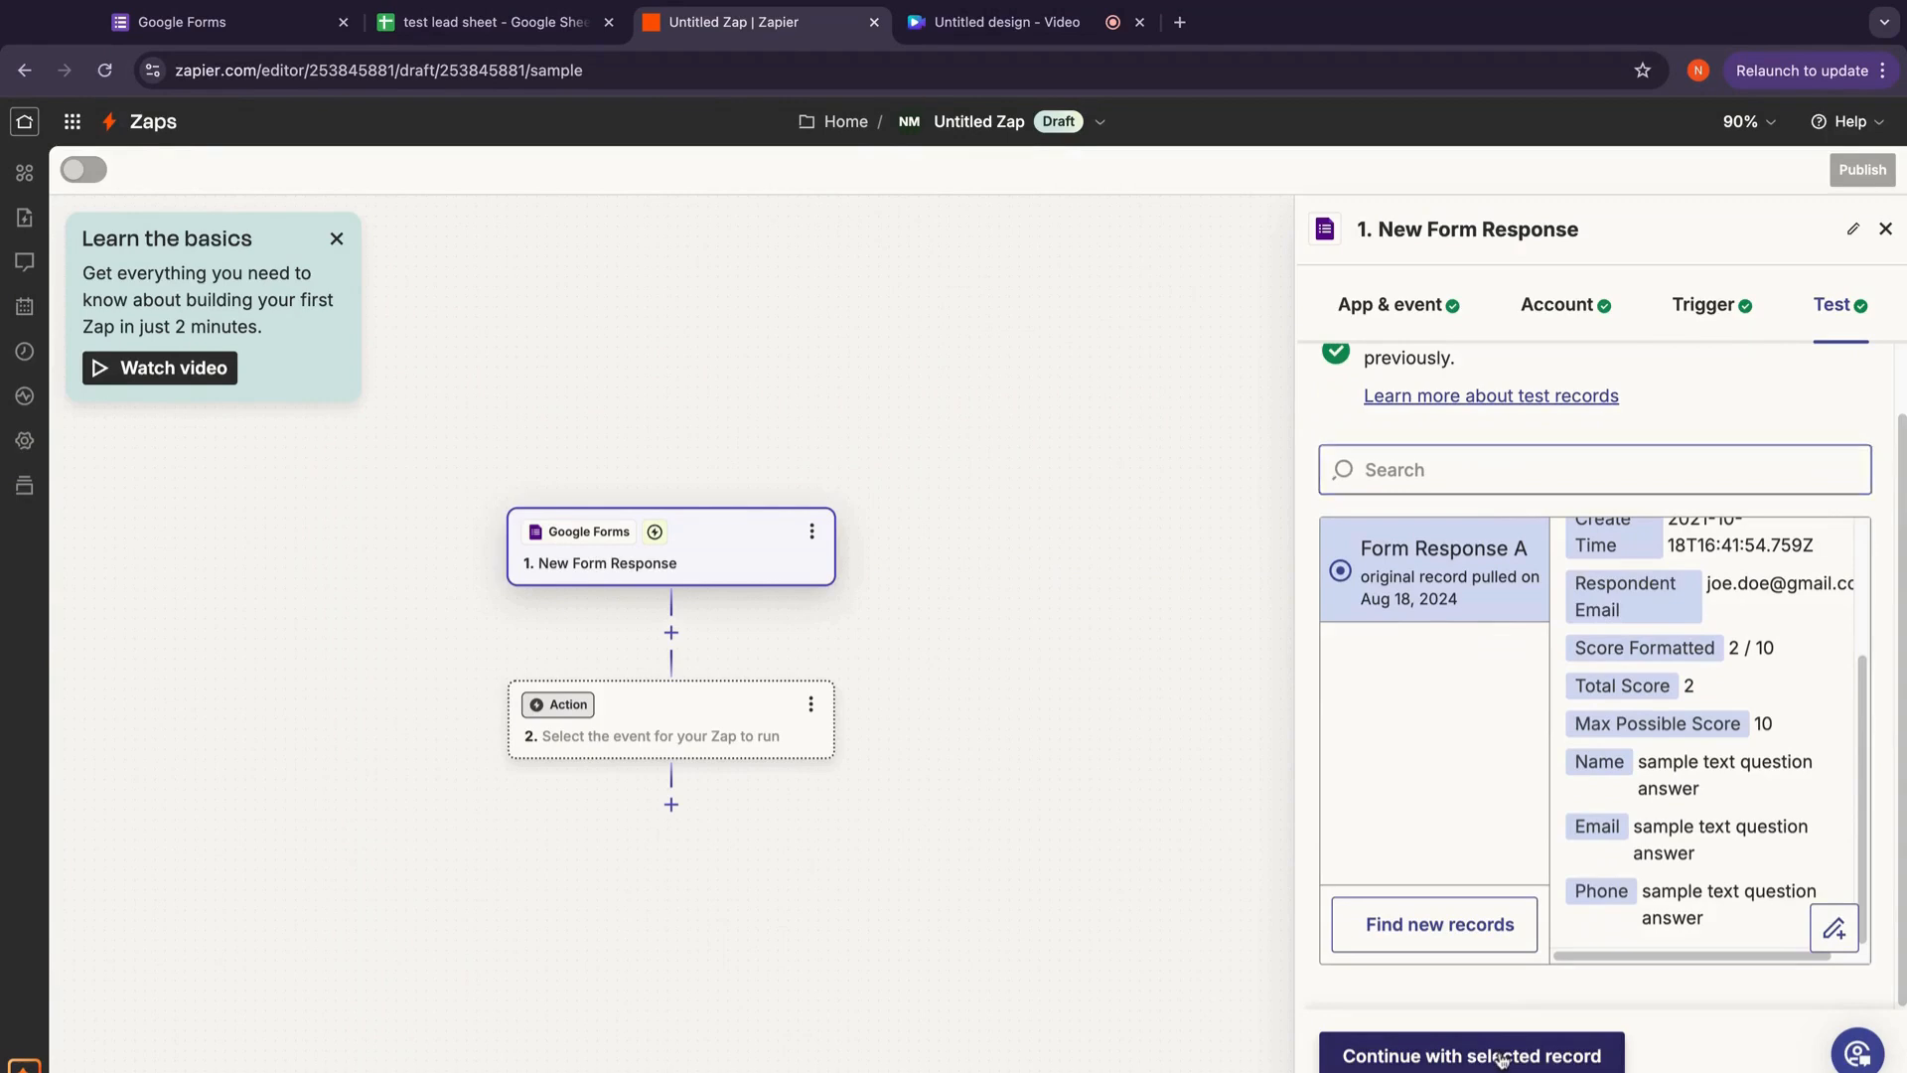
Step: Dismiss the app picker, check row 2 below the headers in the test lead sheet, and return to Zapier
key(Escape)
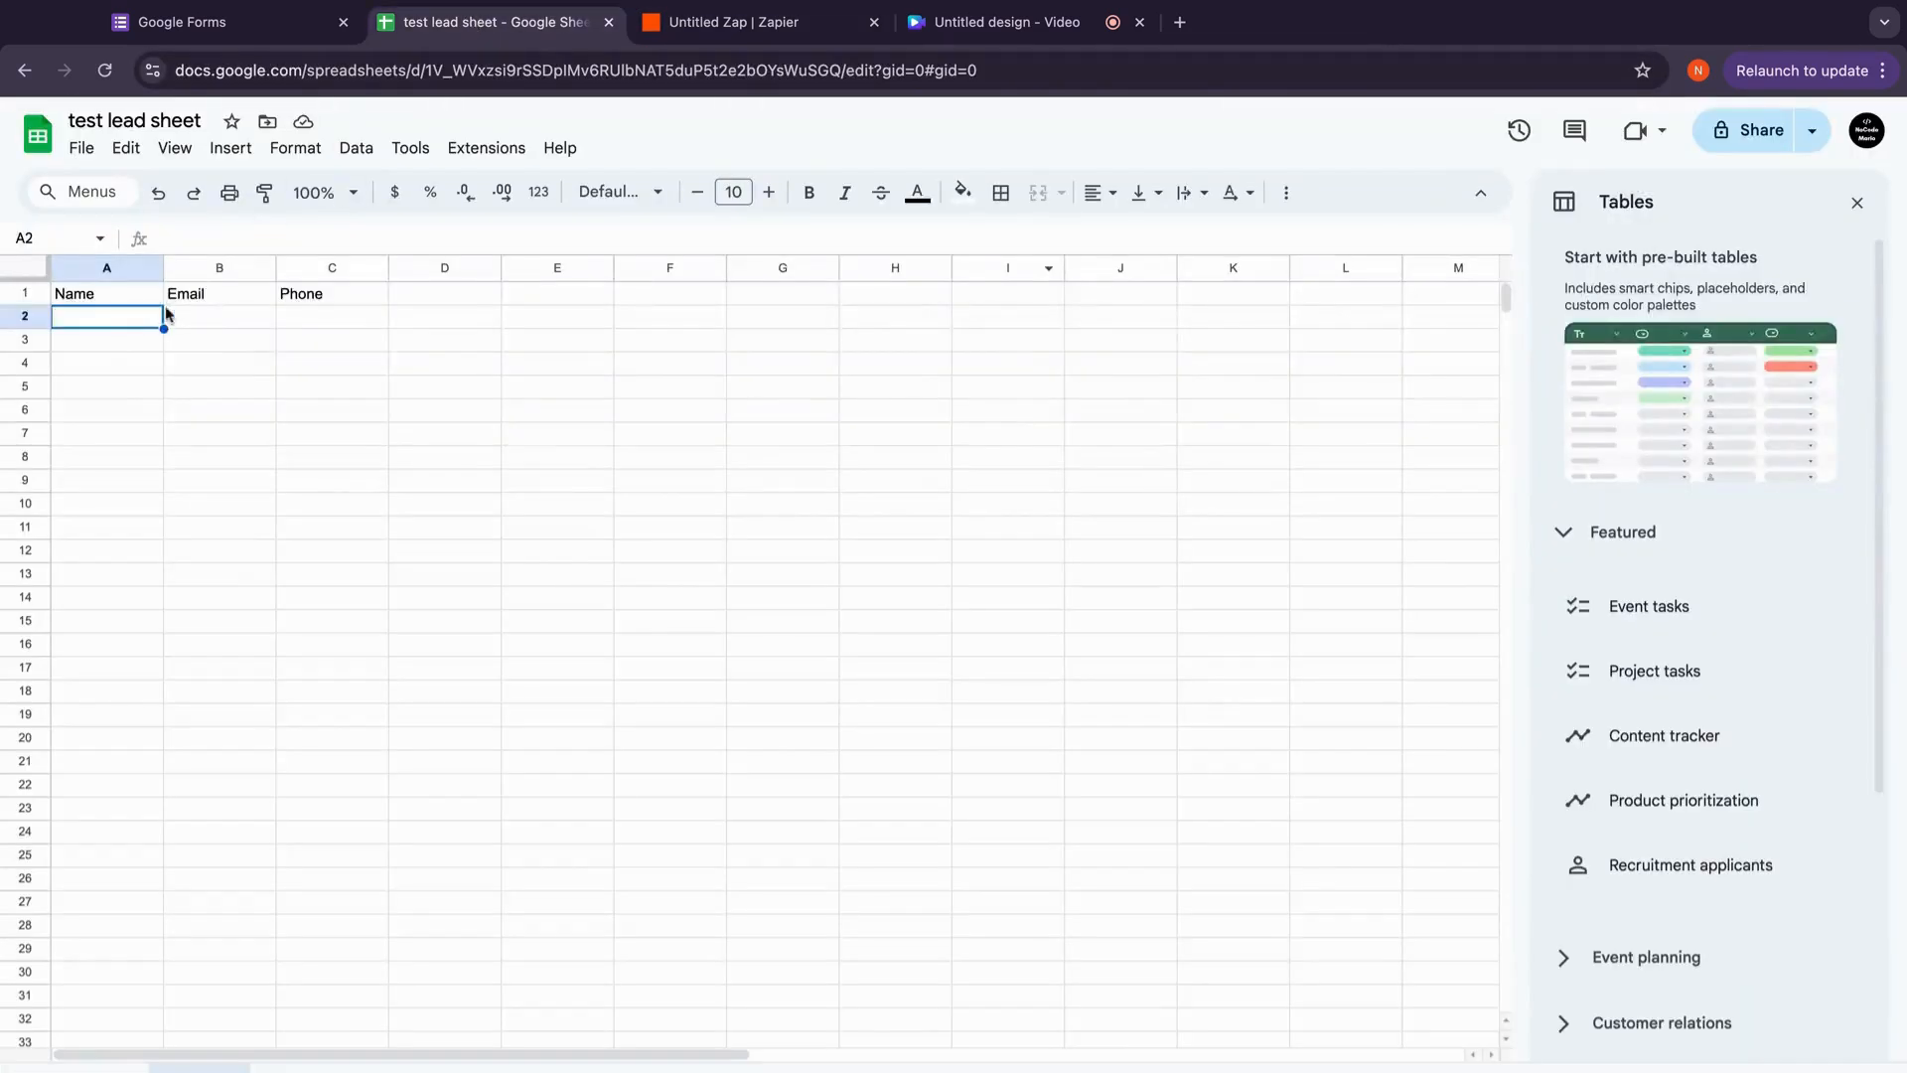
click(25, 318)
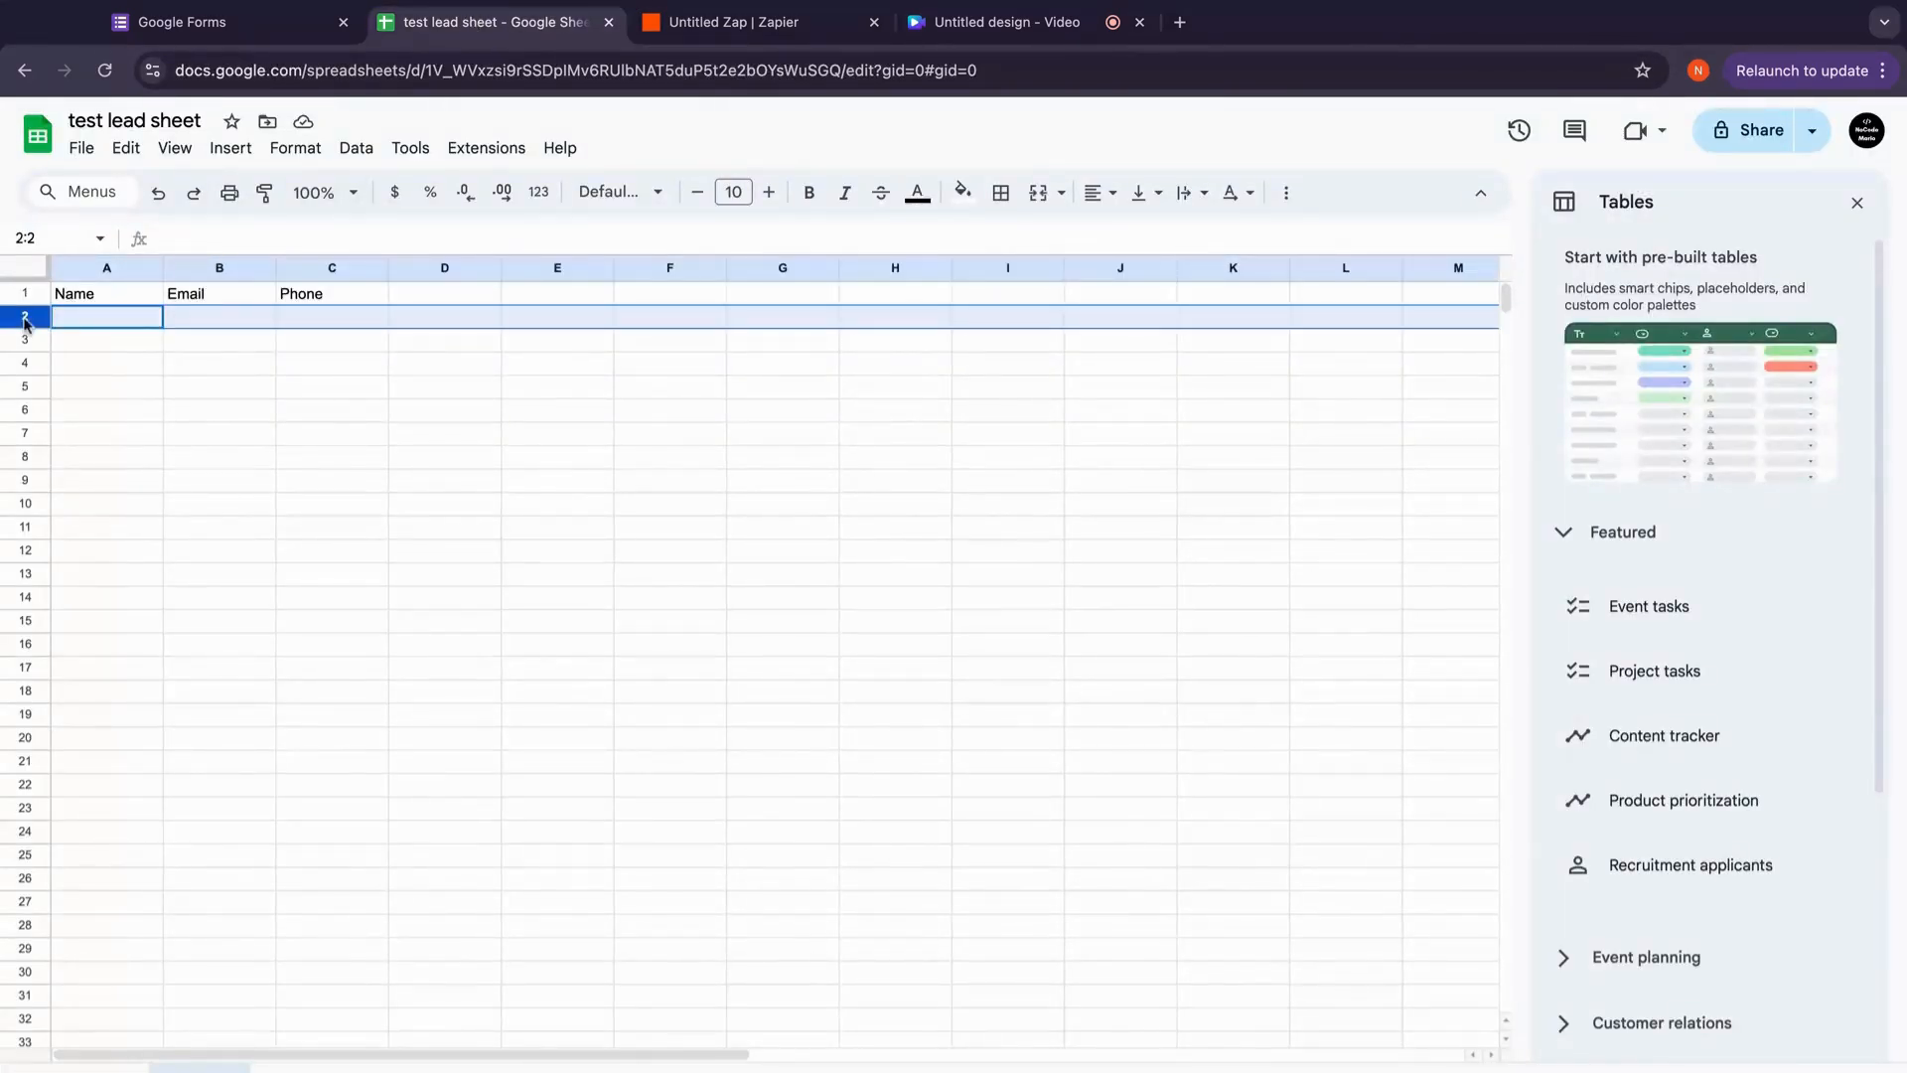
click(734, 22)
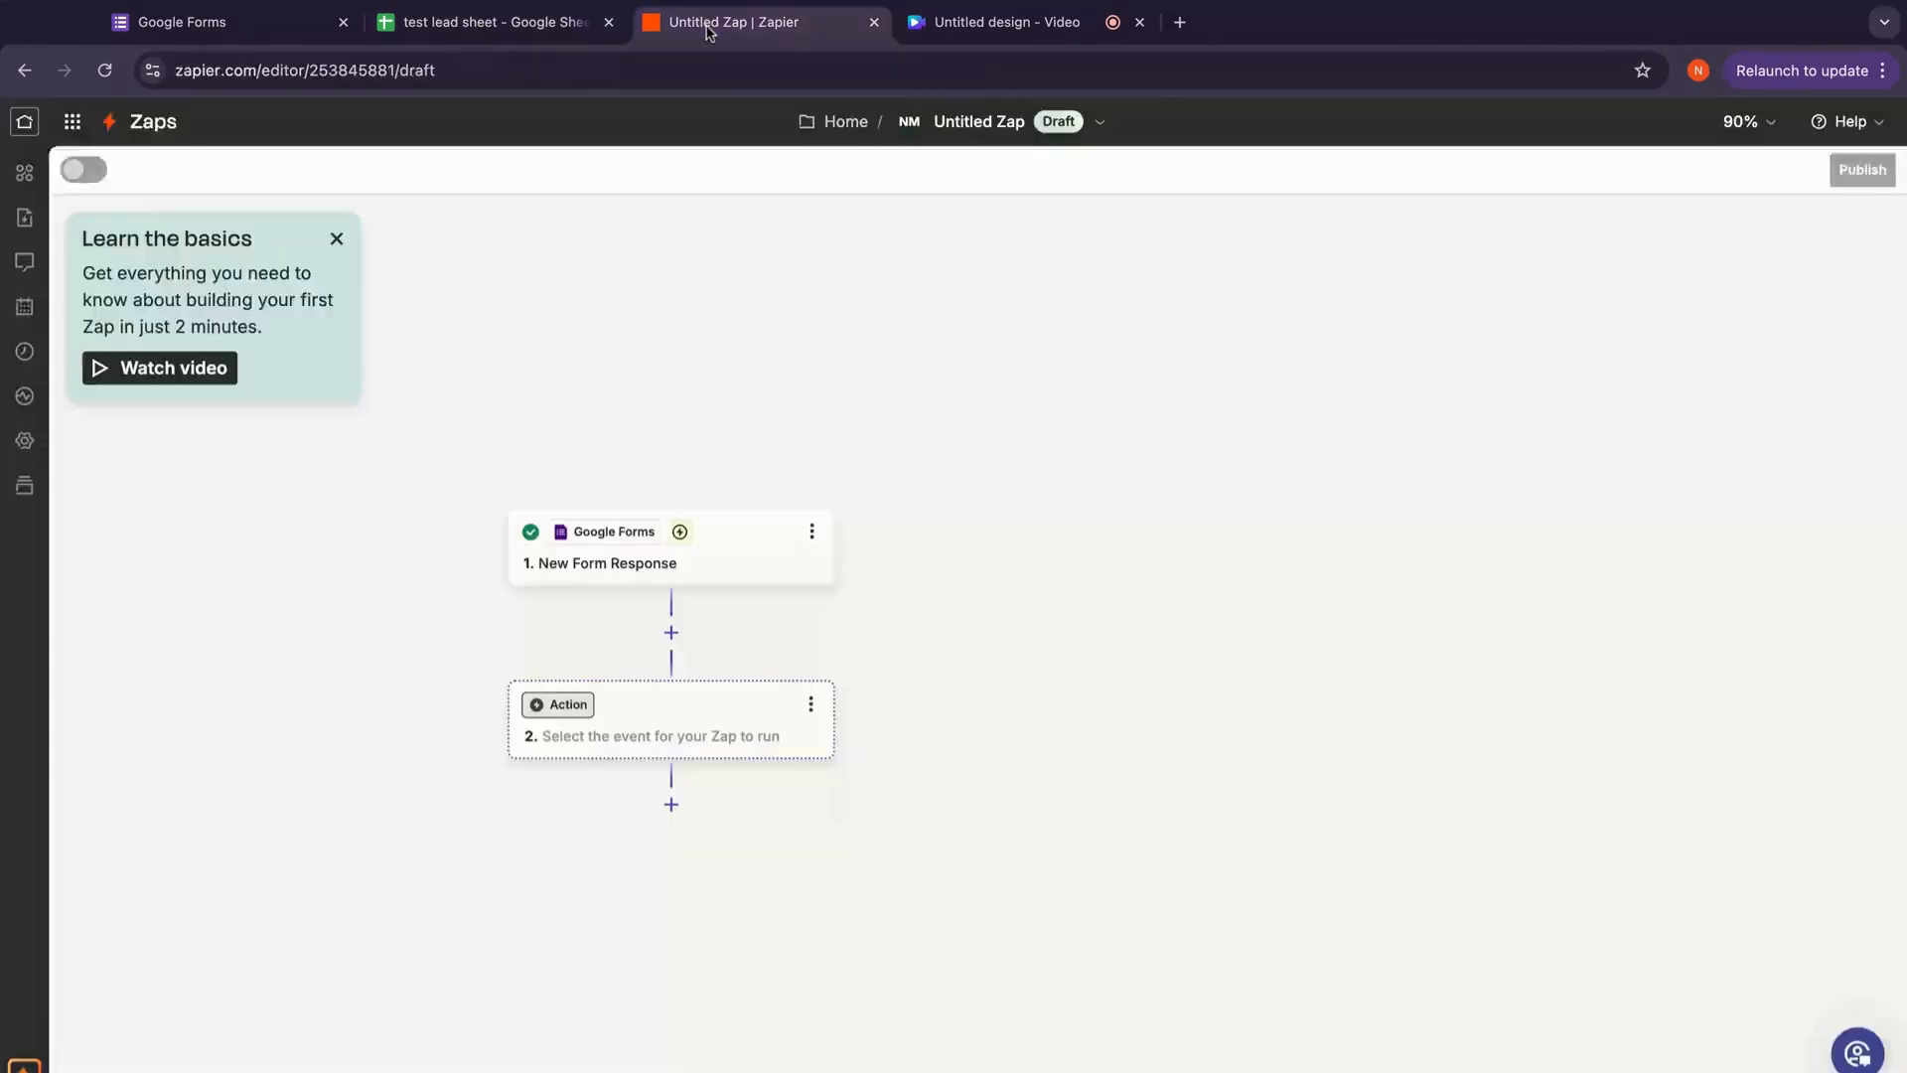
Step: Set the Zap's action to Google Sheets with the Create Spreadsheet Row event
click(578, 713)
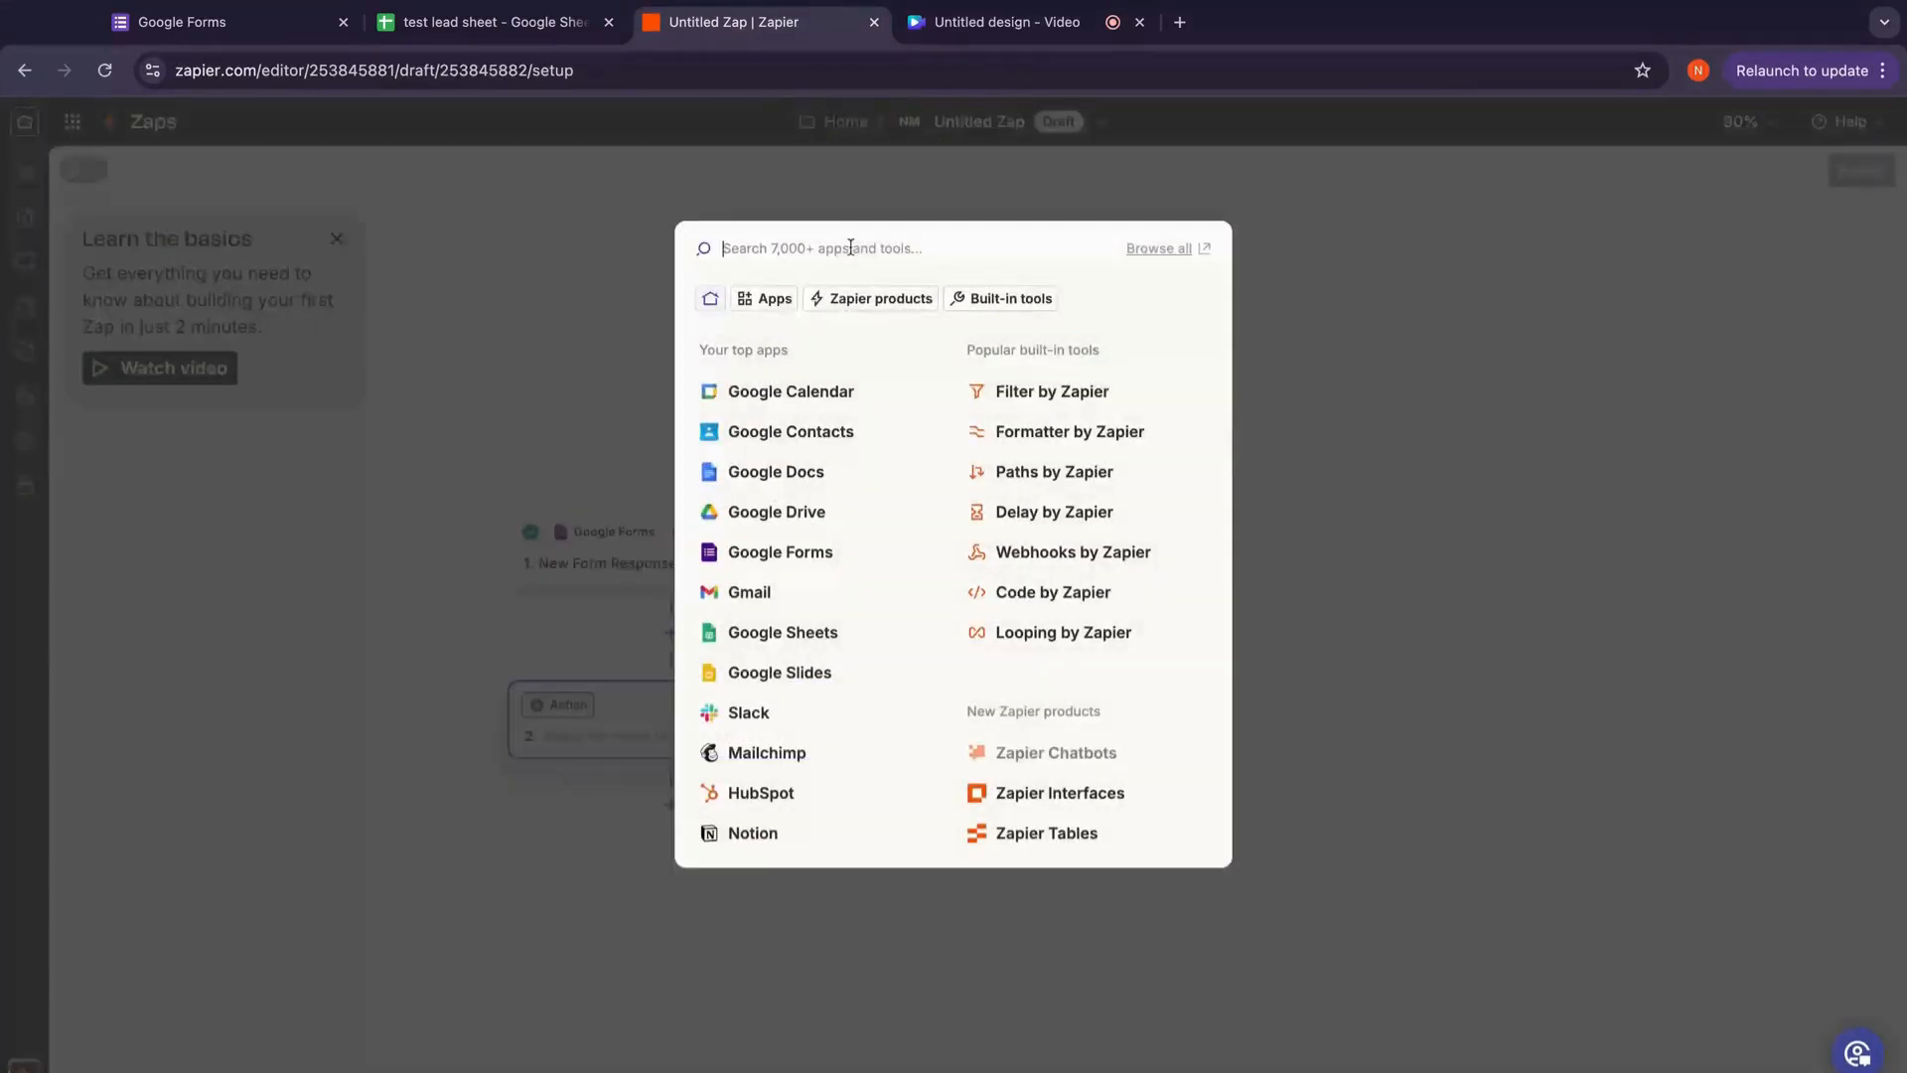
click(814, 635)
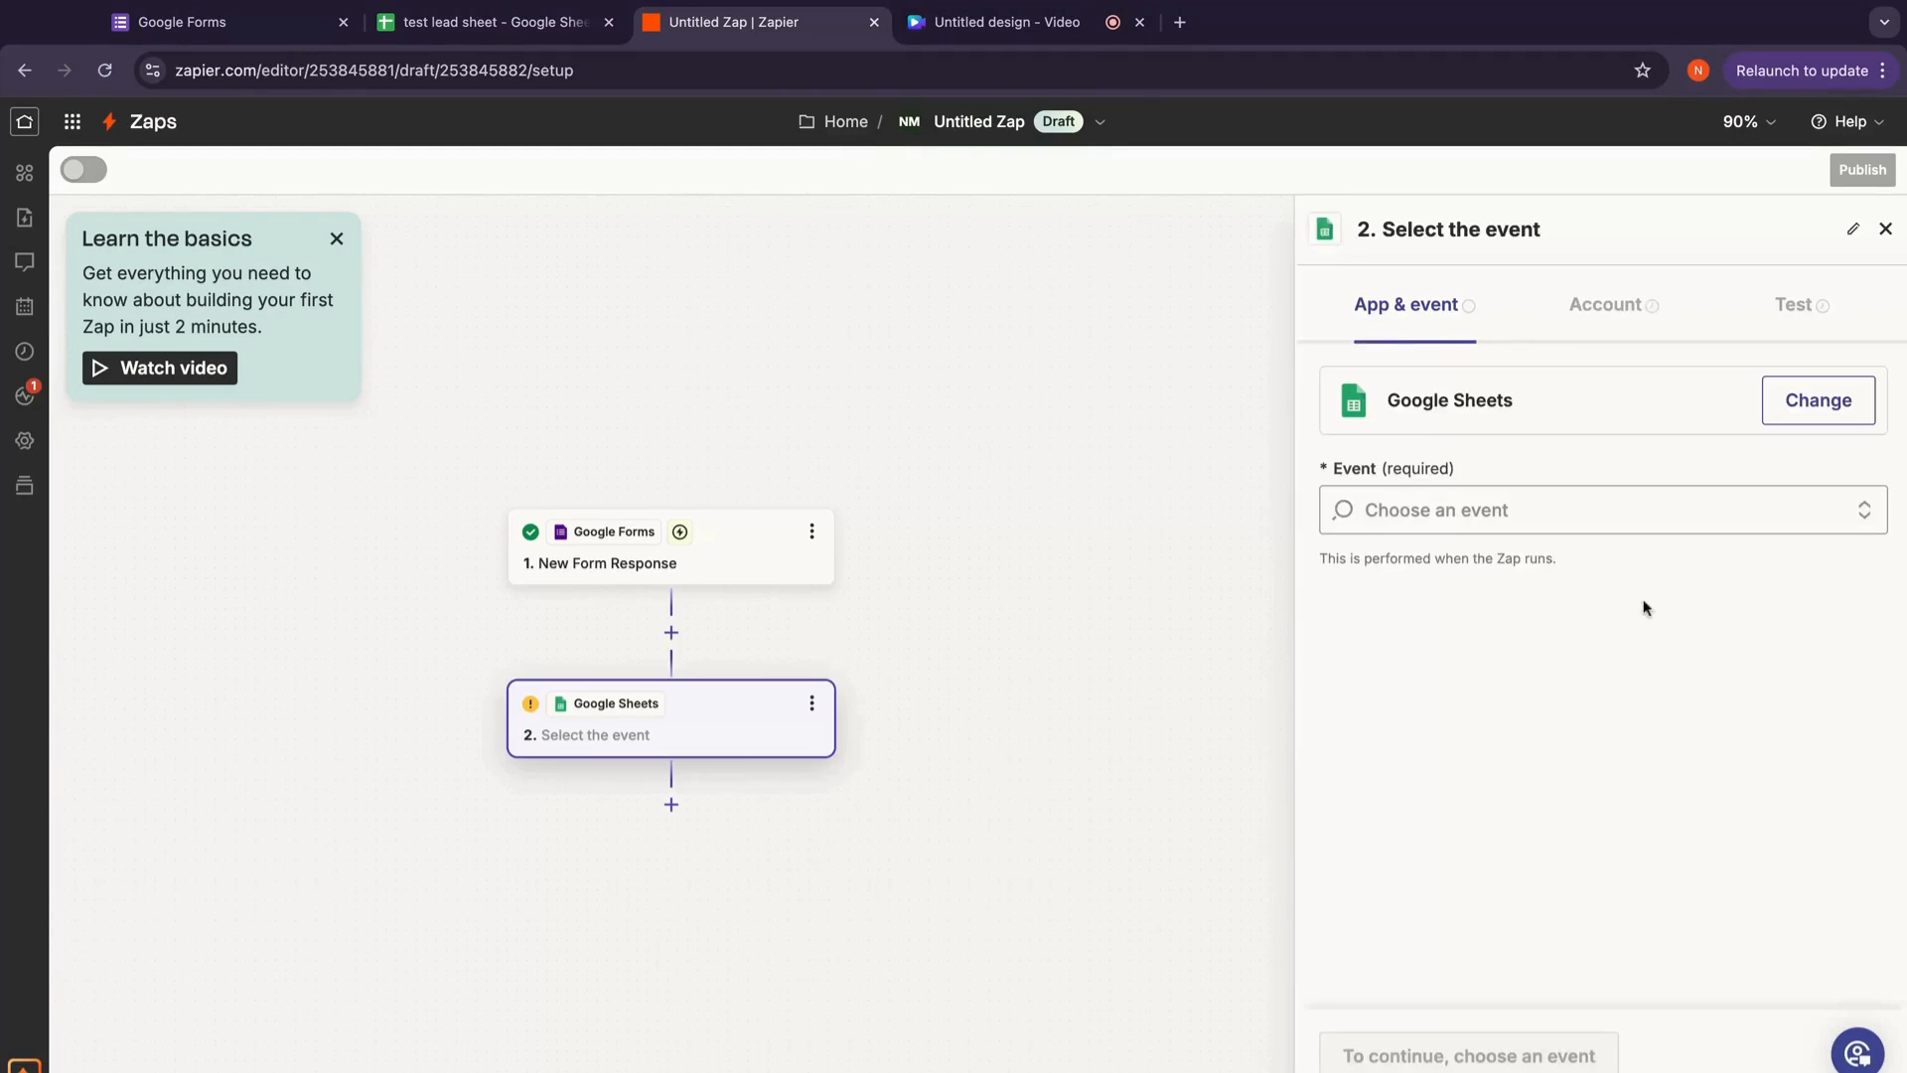
click(1660, 507)
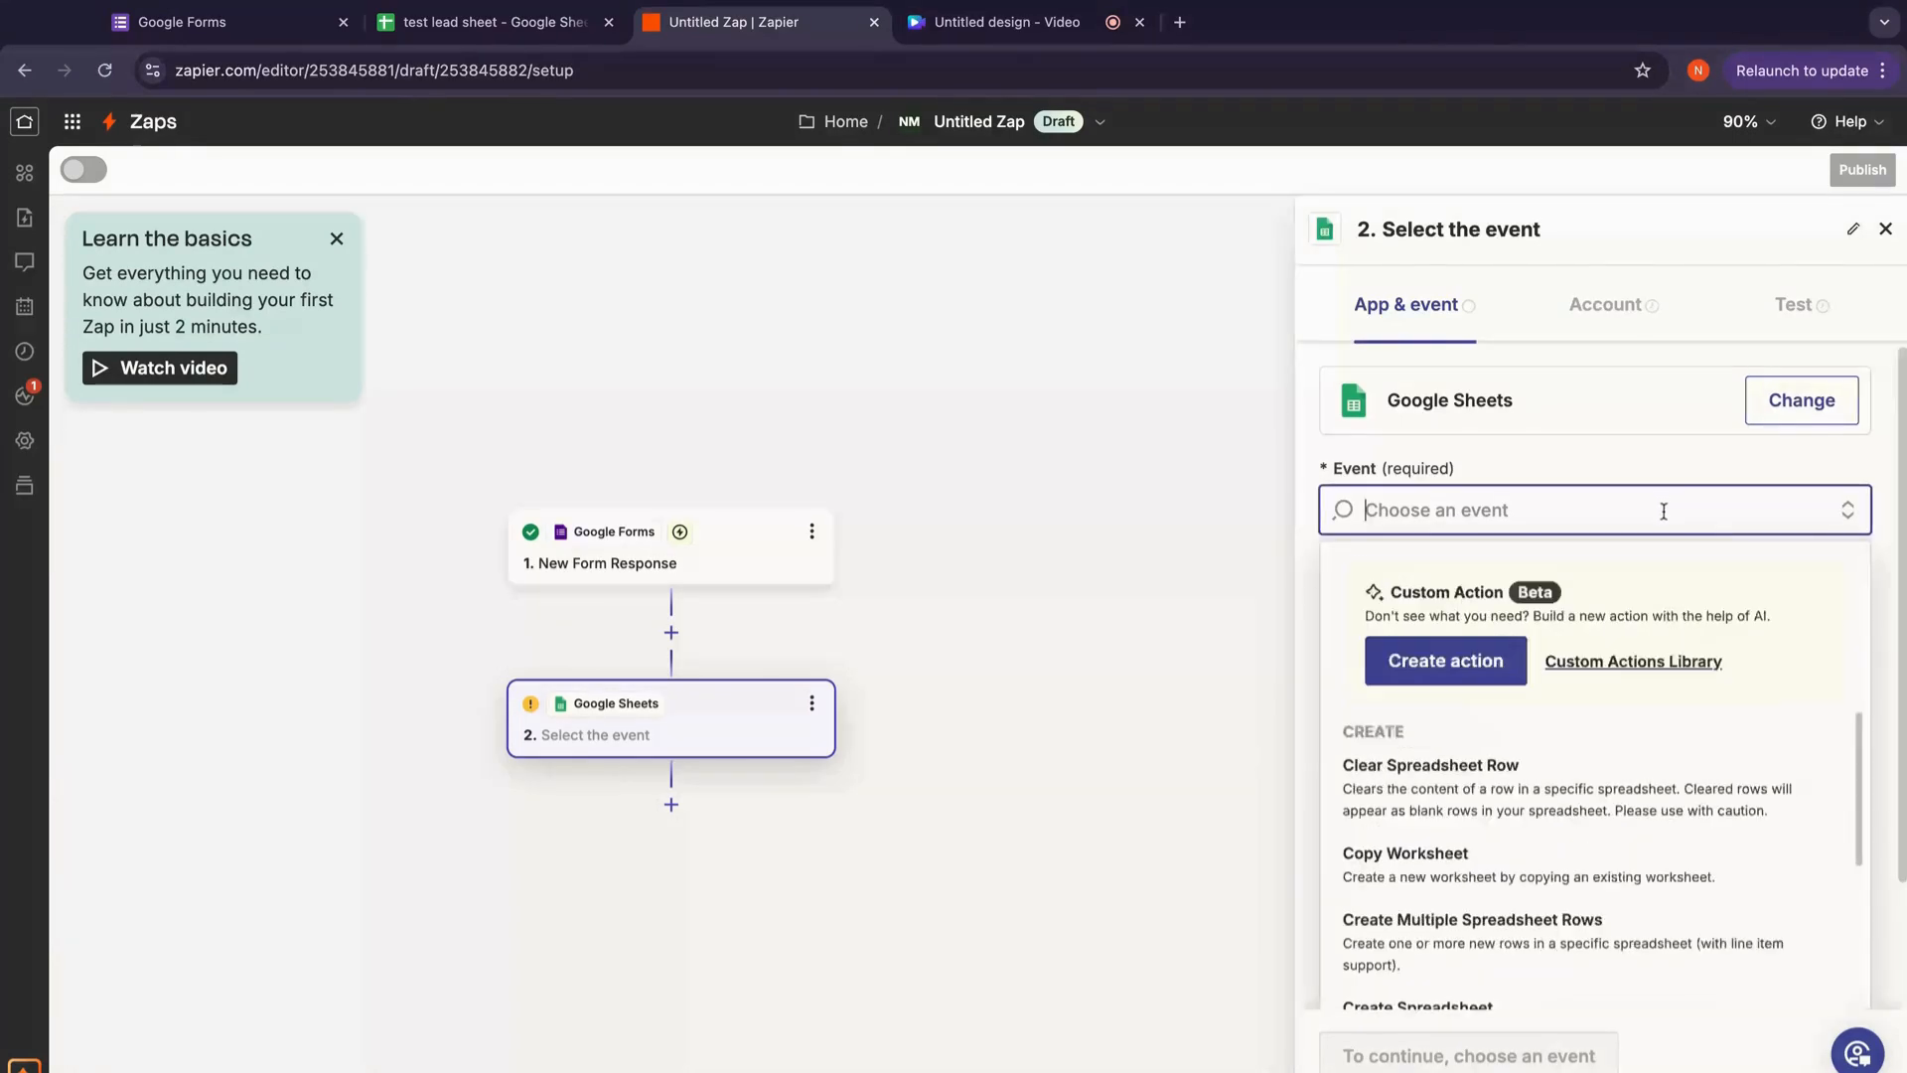
scroll(1860, 738, down, 3)
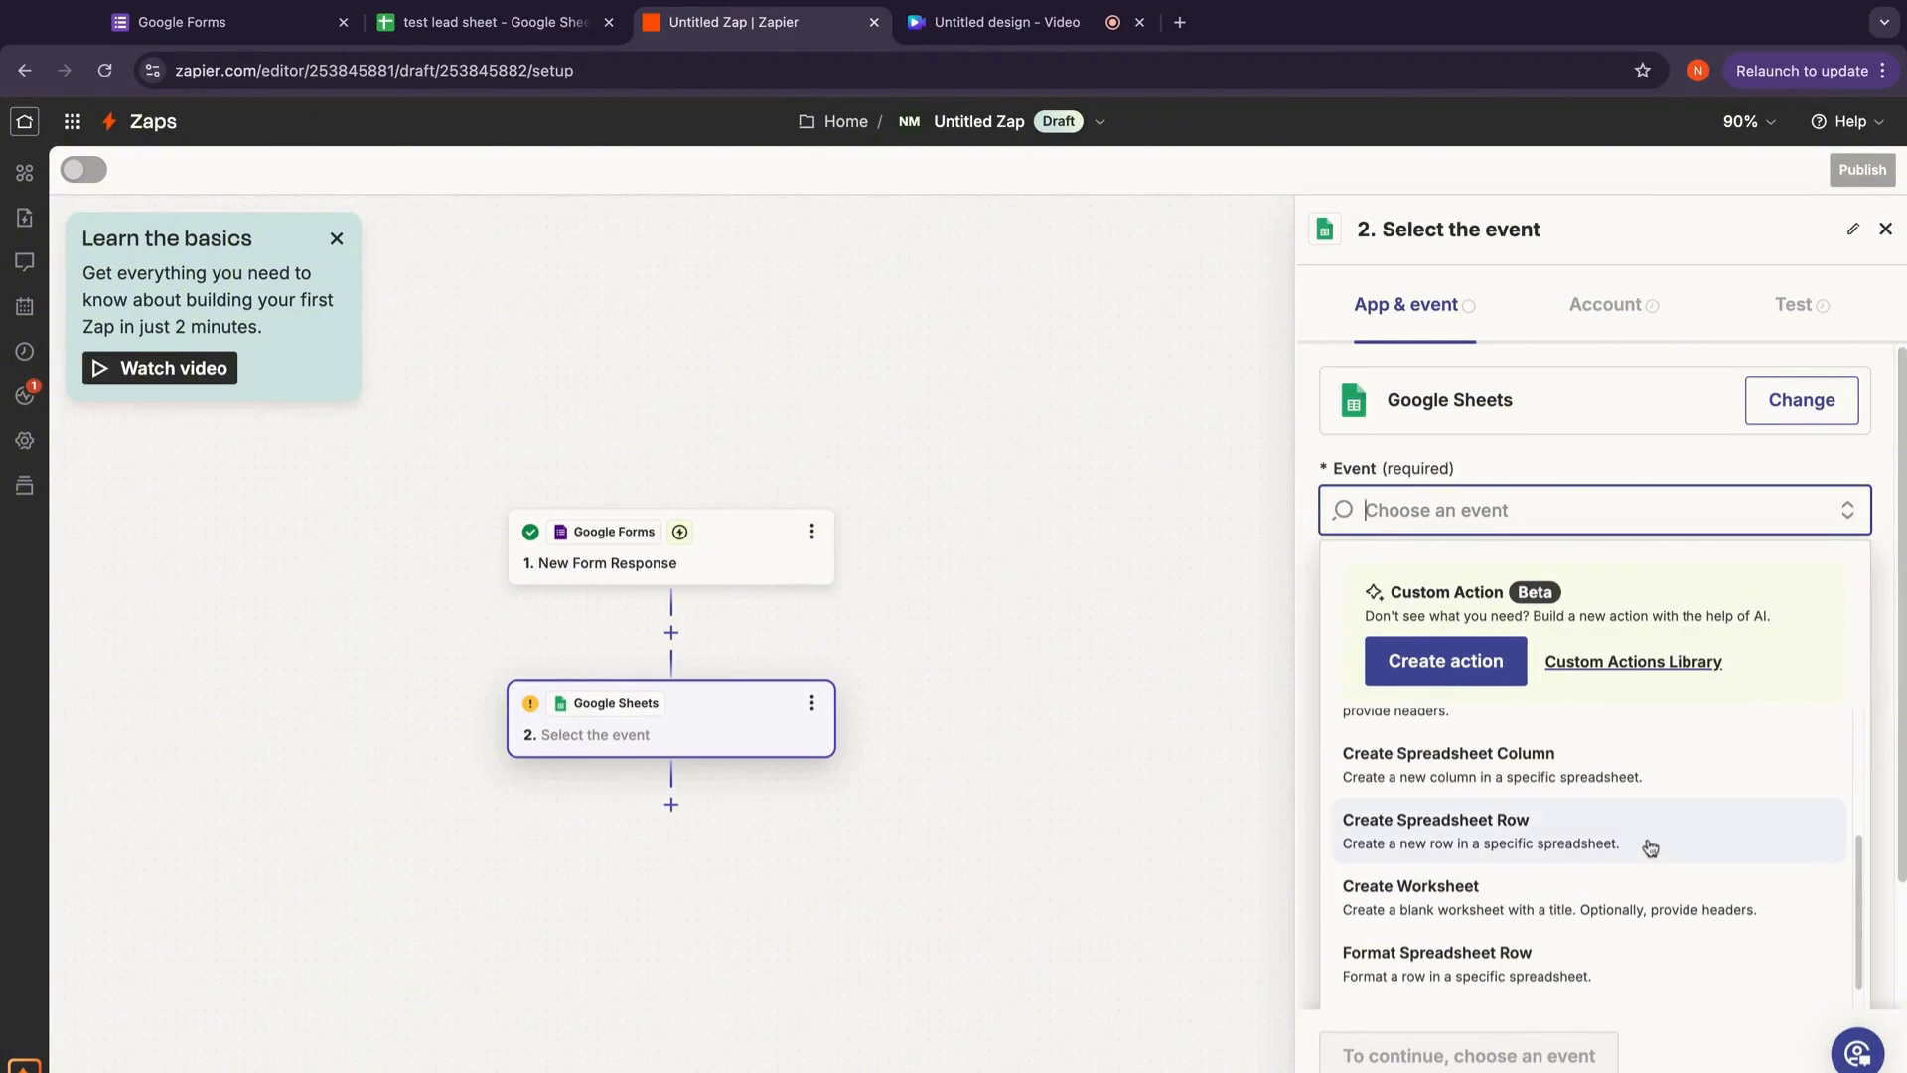
click(1649, 844)
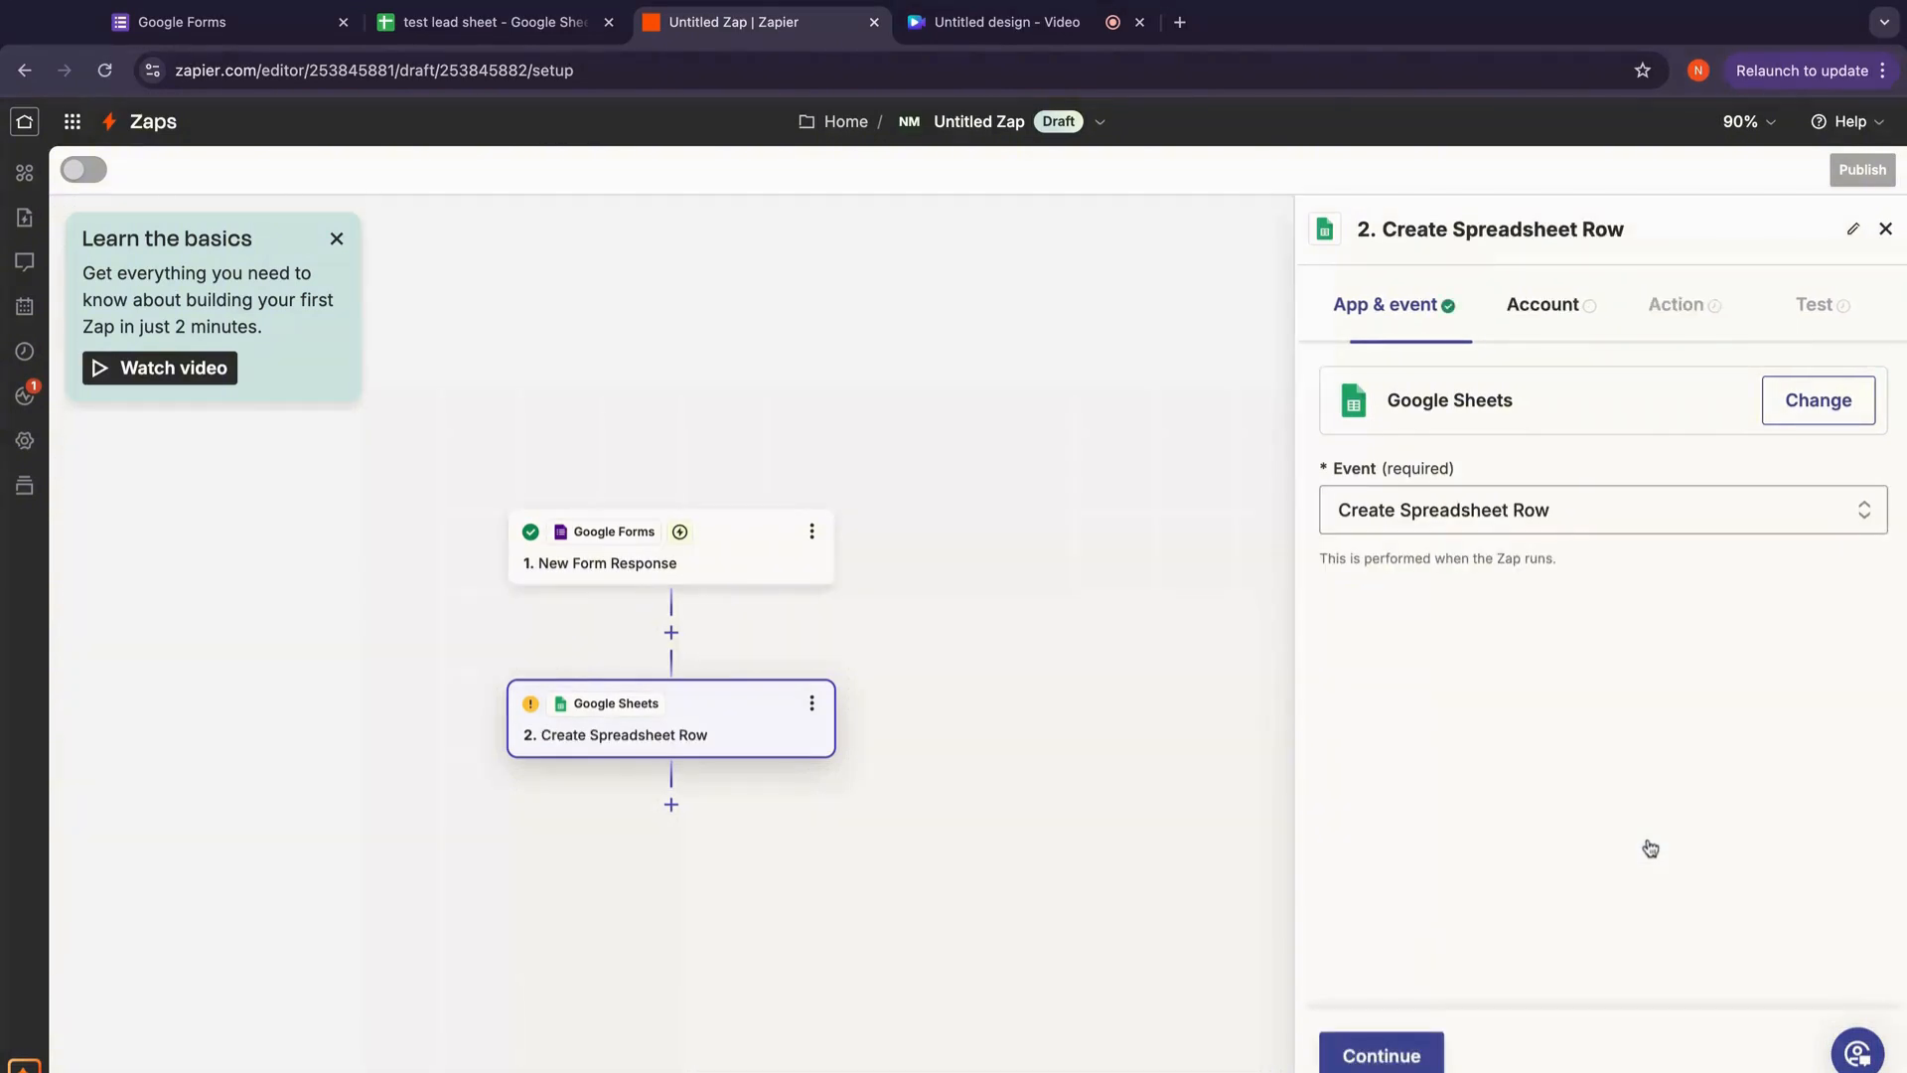
Step: Connect the Google account to the Google Sheets action and continue to the action's field setup
click(1420, 1061)
click(1817, 435)
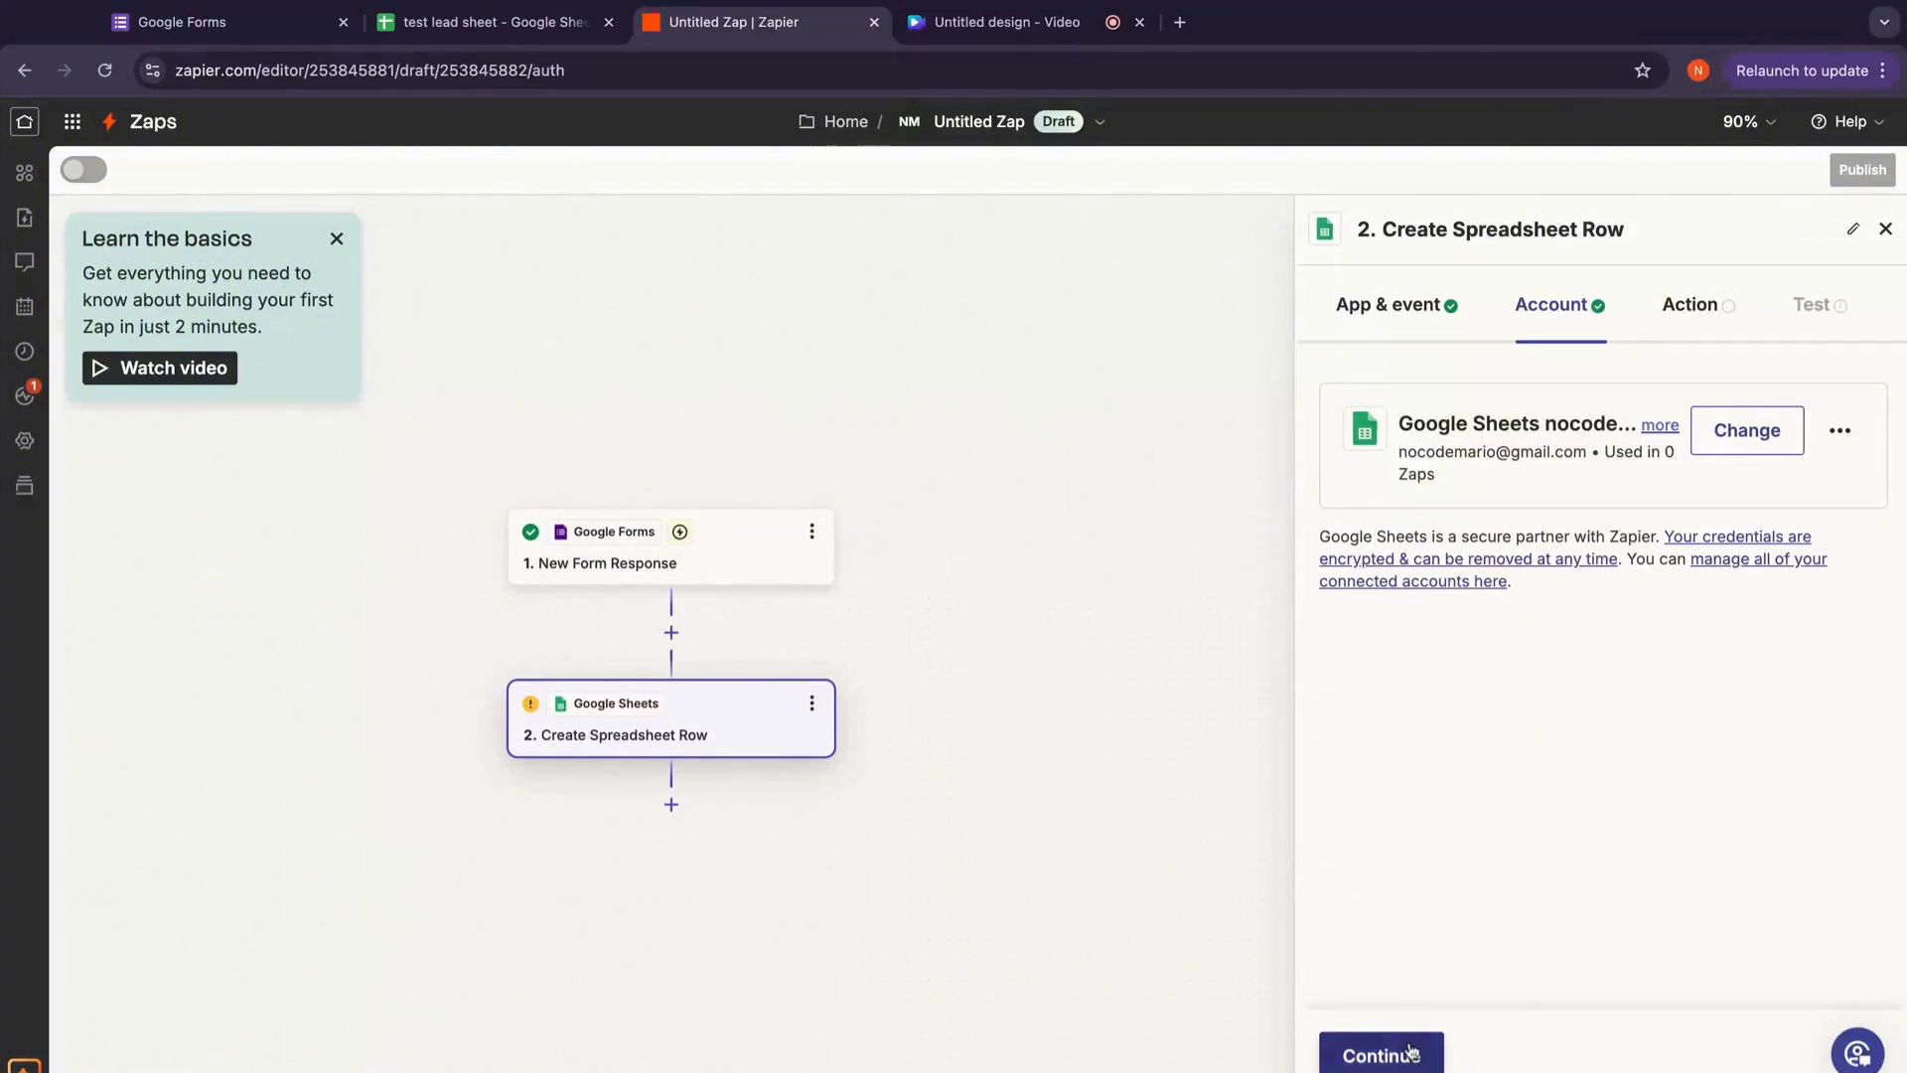
click(1410, 1050)
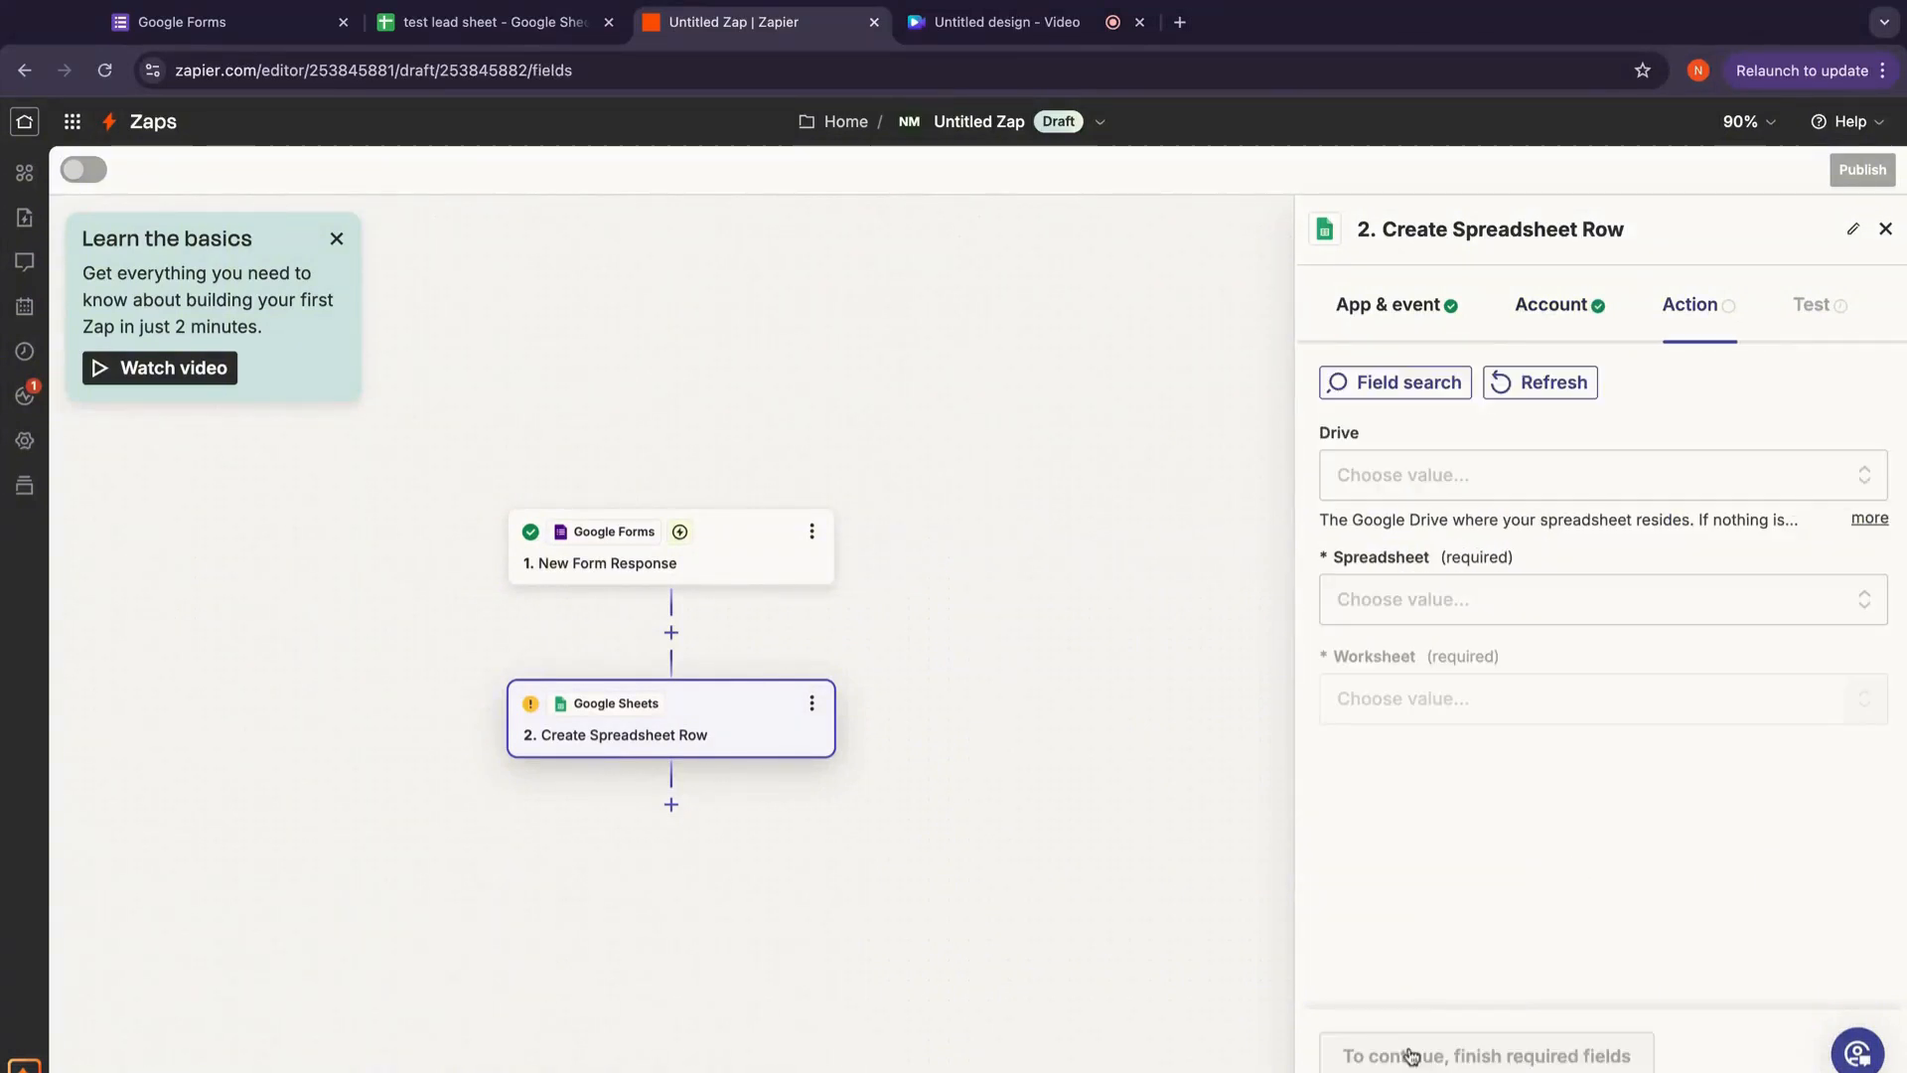
Step: Set the action's drive to My Google Drive and its spreadsheet to "test lead sheet", checking the name in Google Sheets
click(1473, 479)
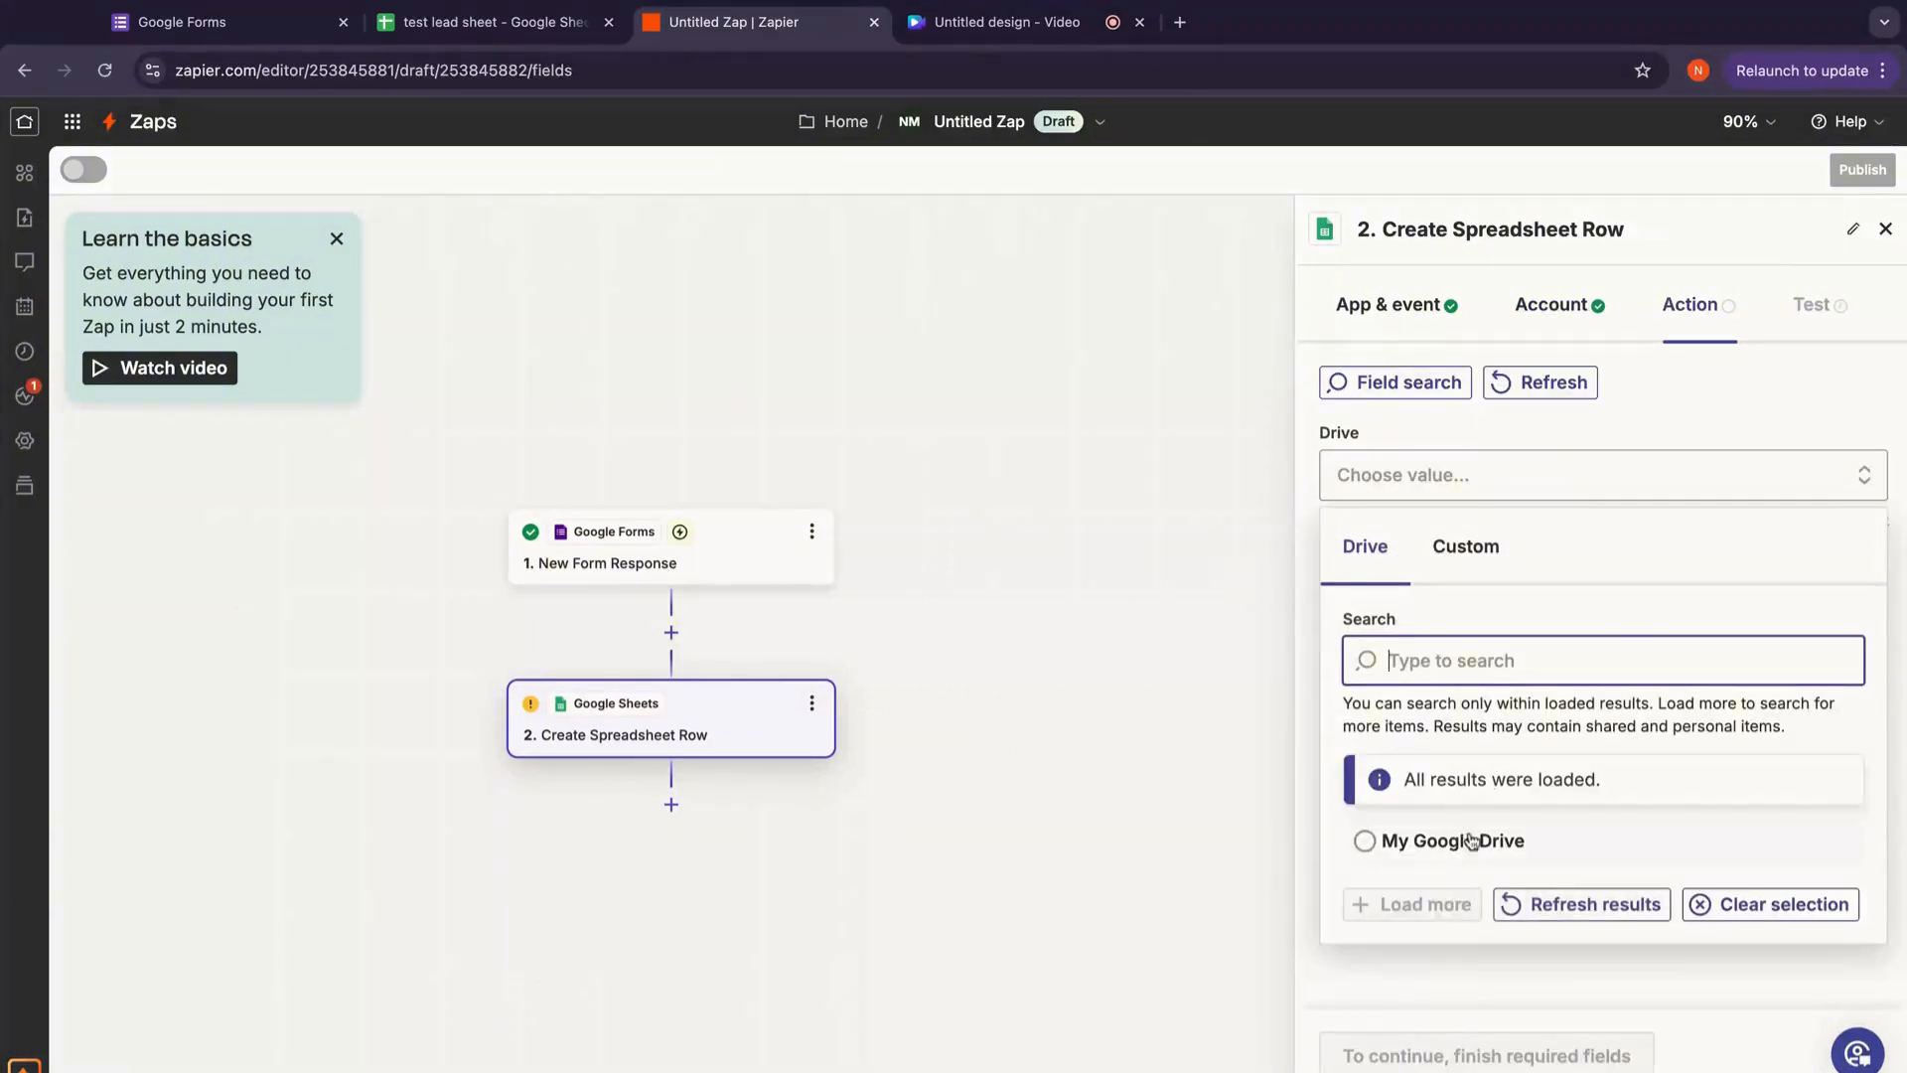
click(1470, 841)
click(1519, 618)
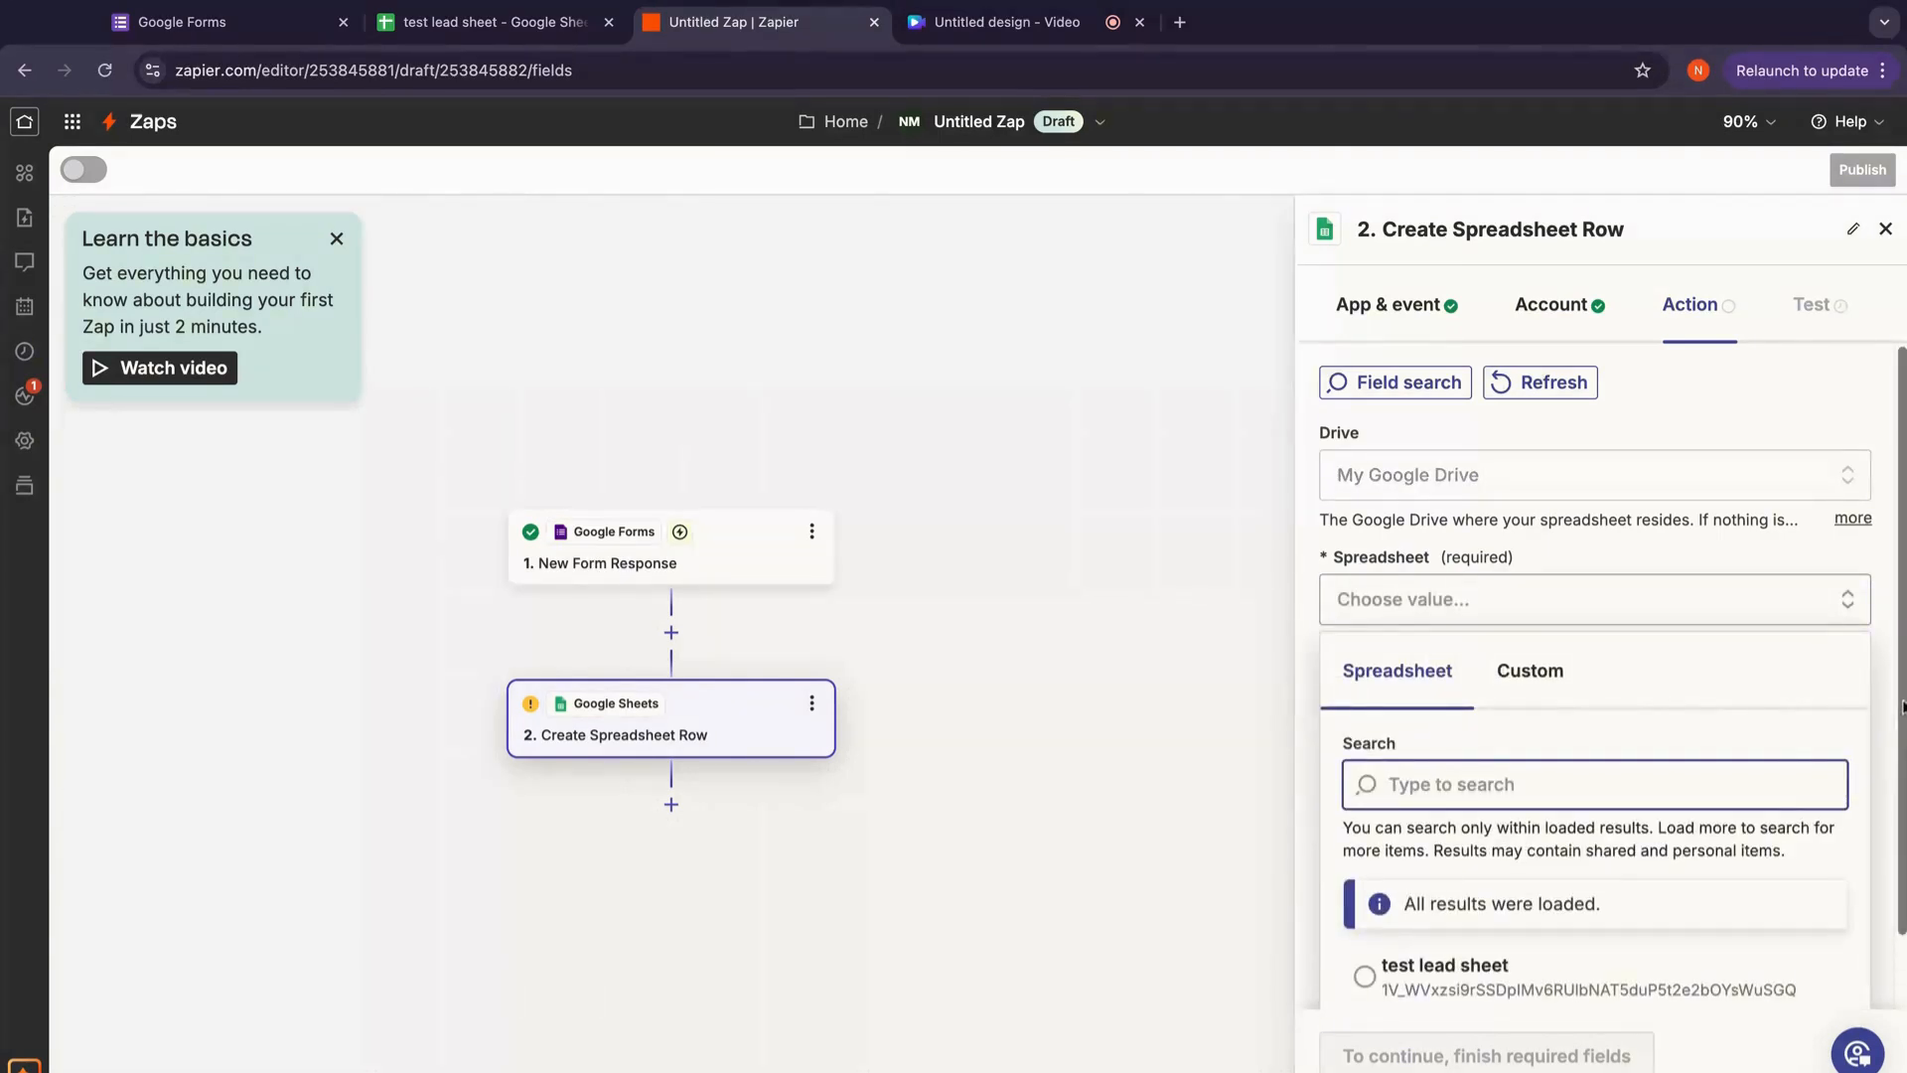
scroll(1902, 705, down, 1)
click(1445, 894)
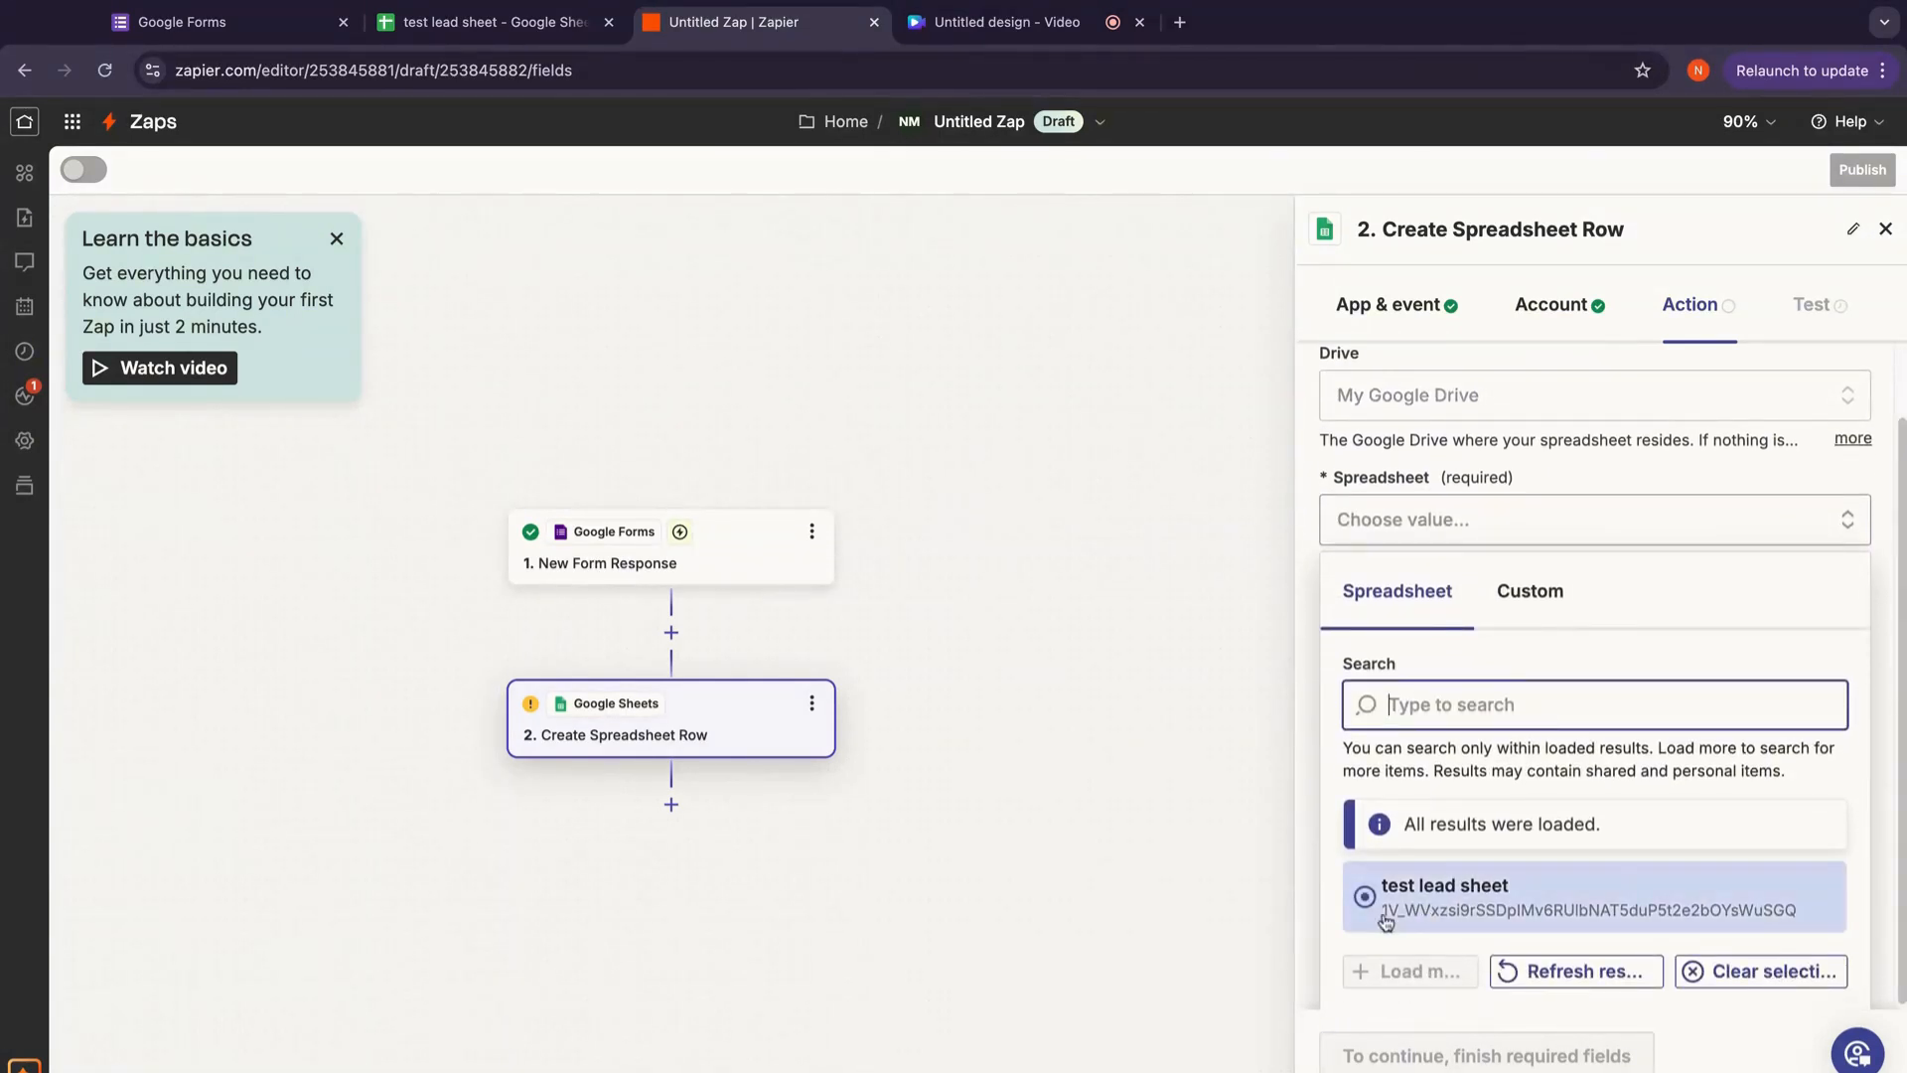
click(463, 30)
click(726, 29)
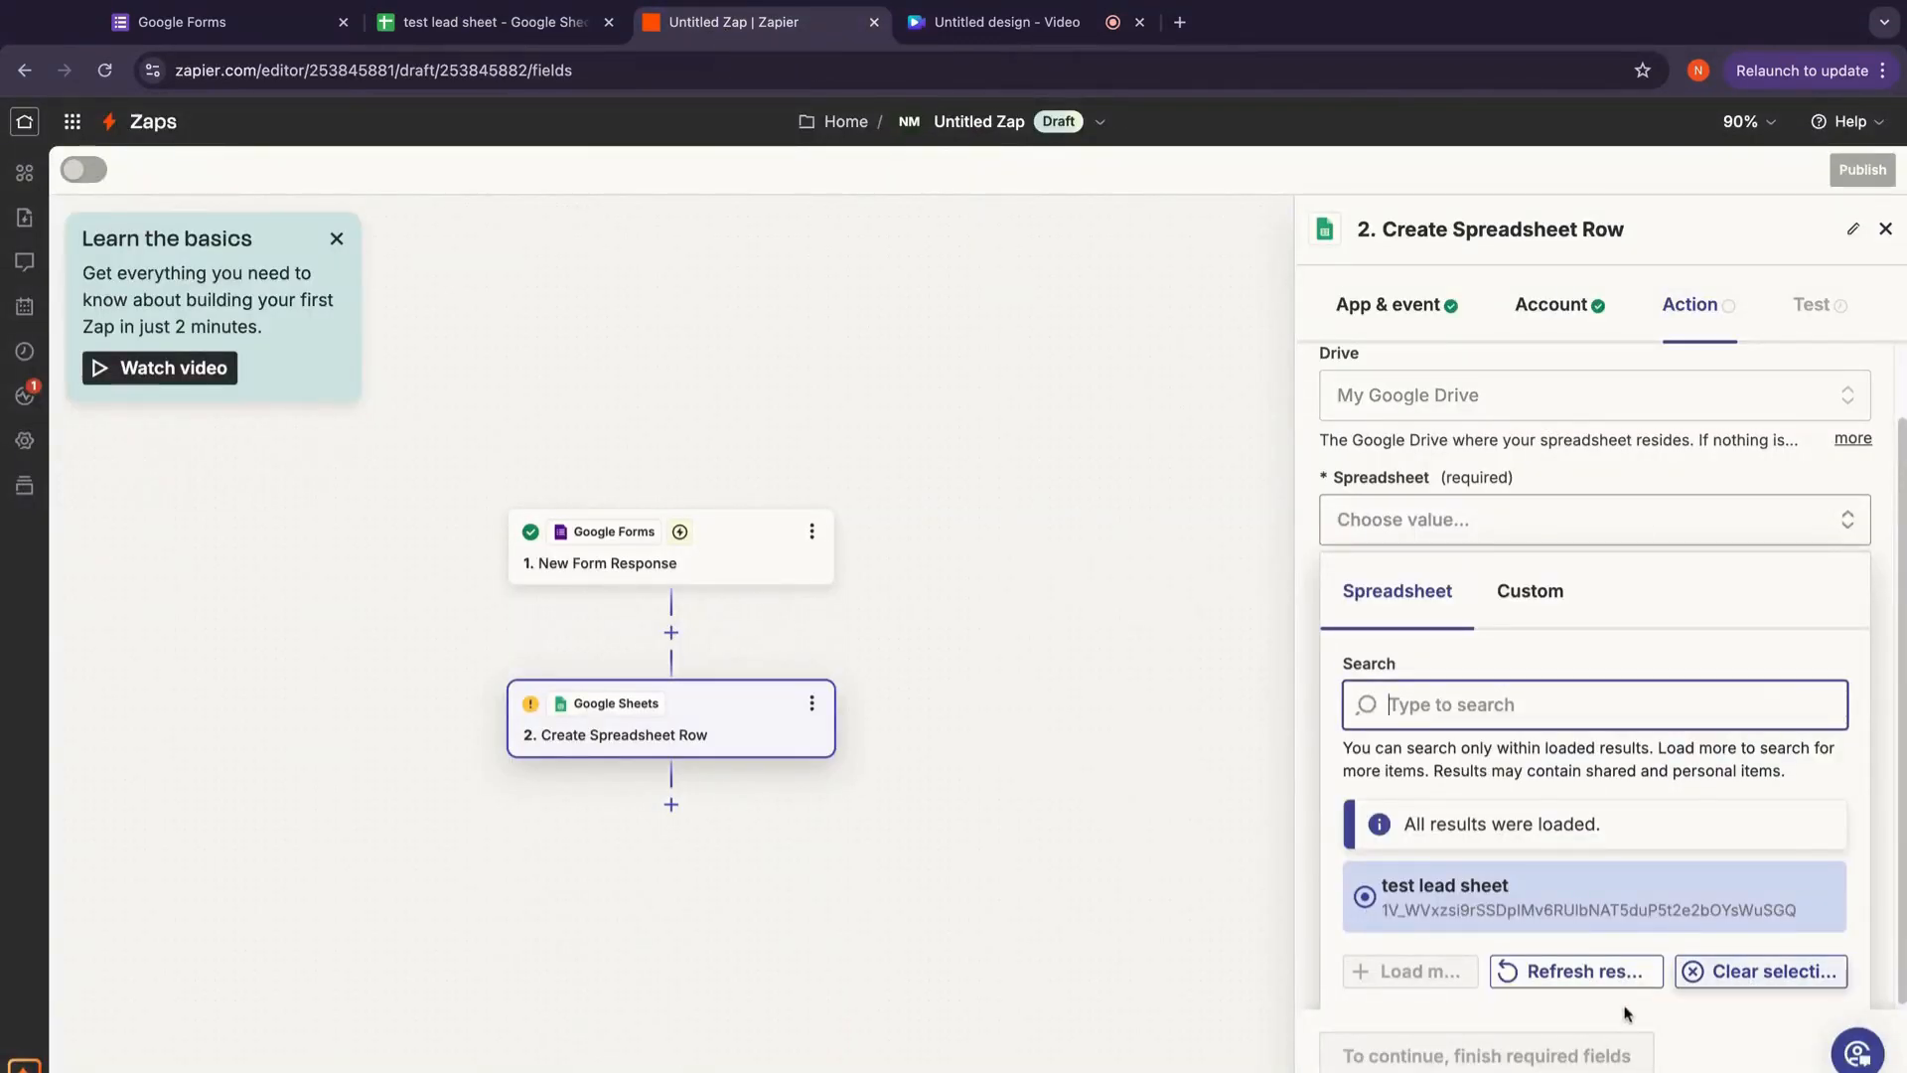
click(1495, 896)
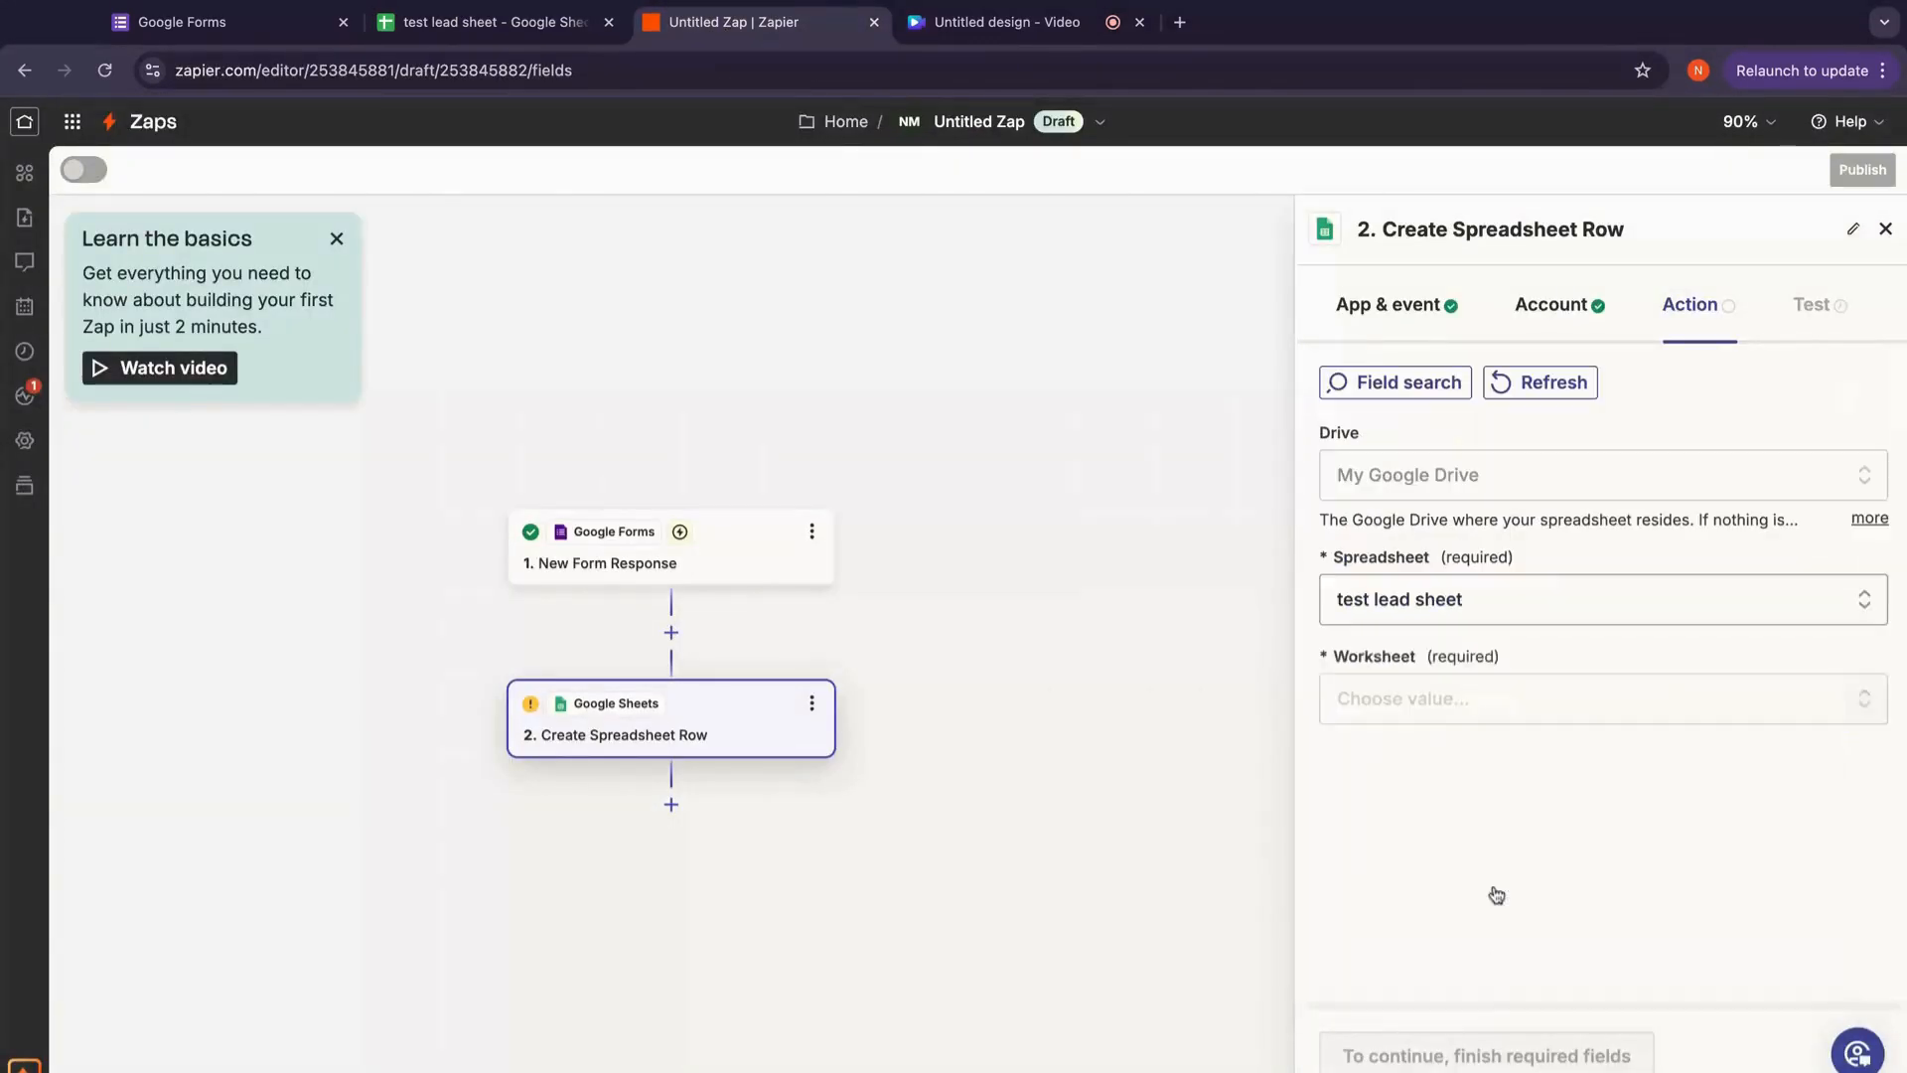
Step: Set the action's worksheet to Sheet1, checking the test lead sheet in Google Sheets while choosing
click(1580, 699)
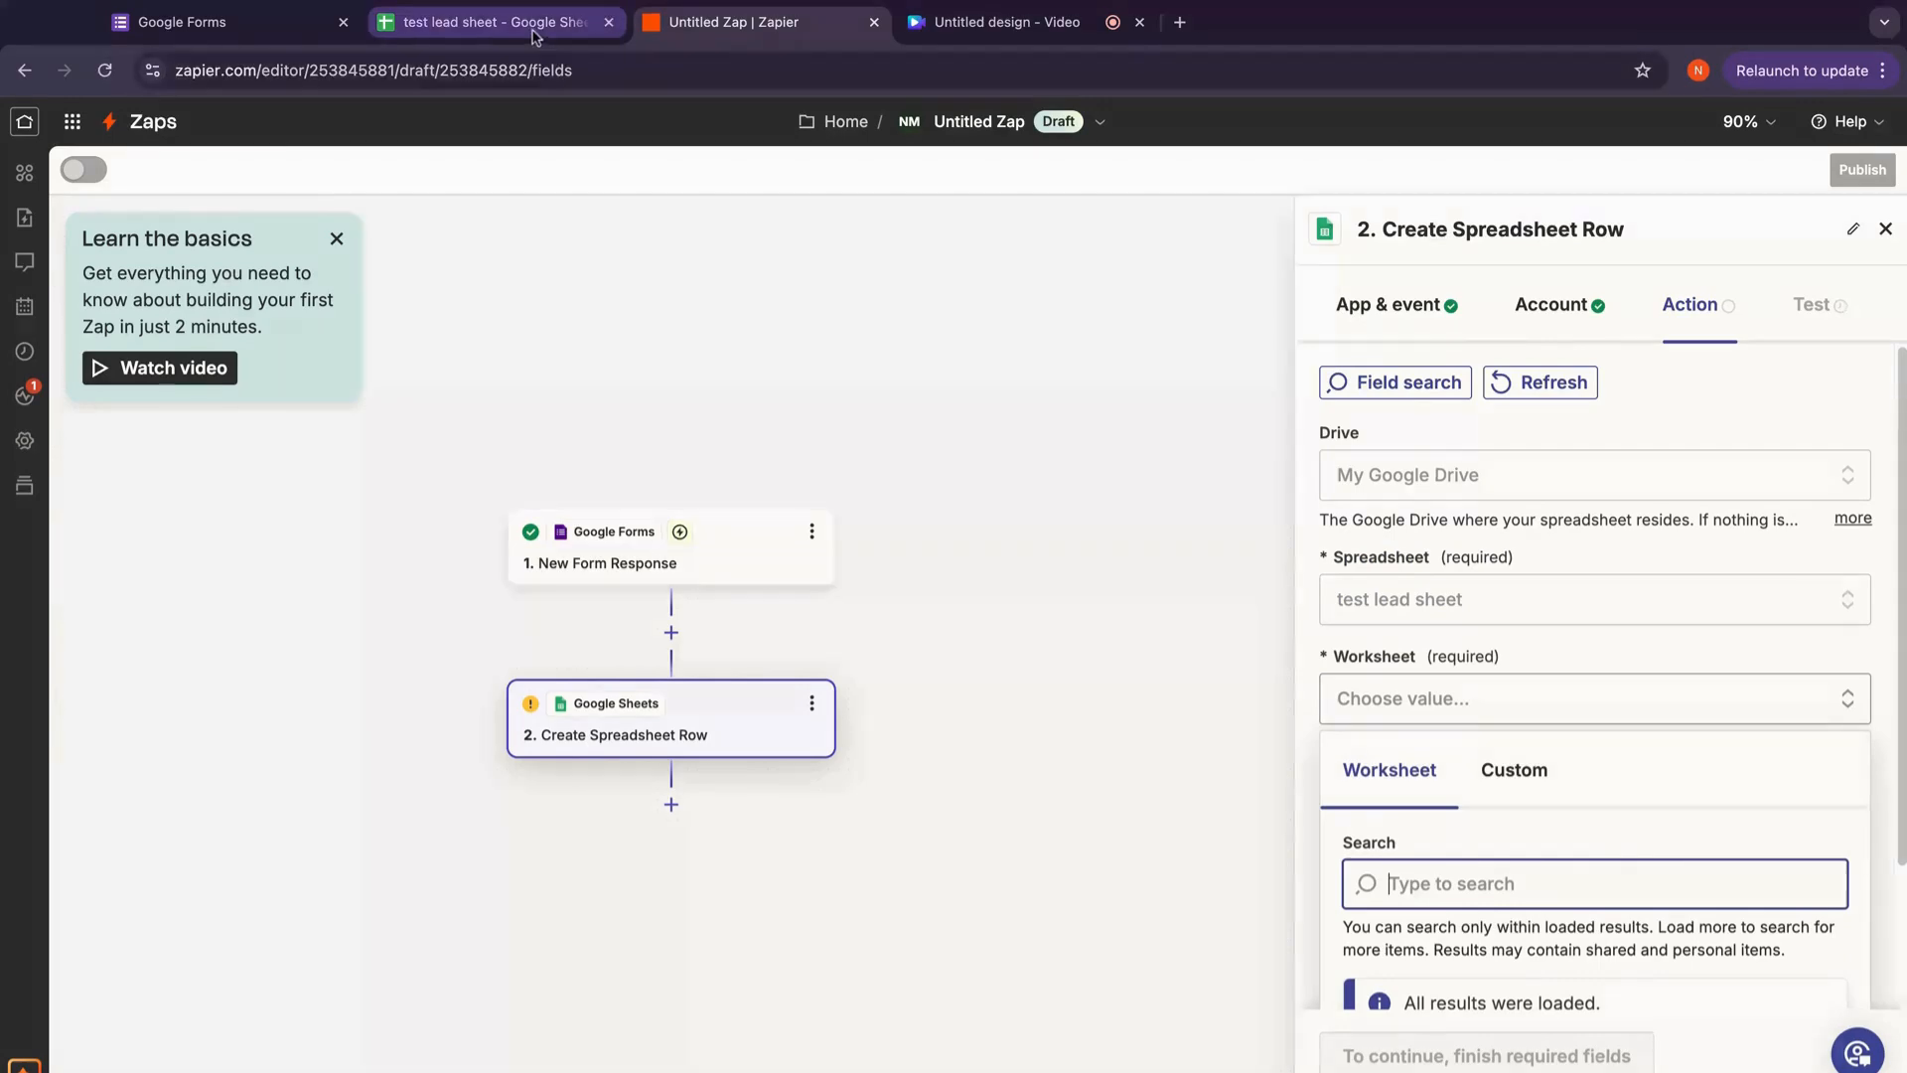
click(618, 20)
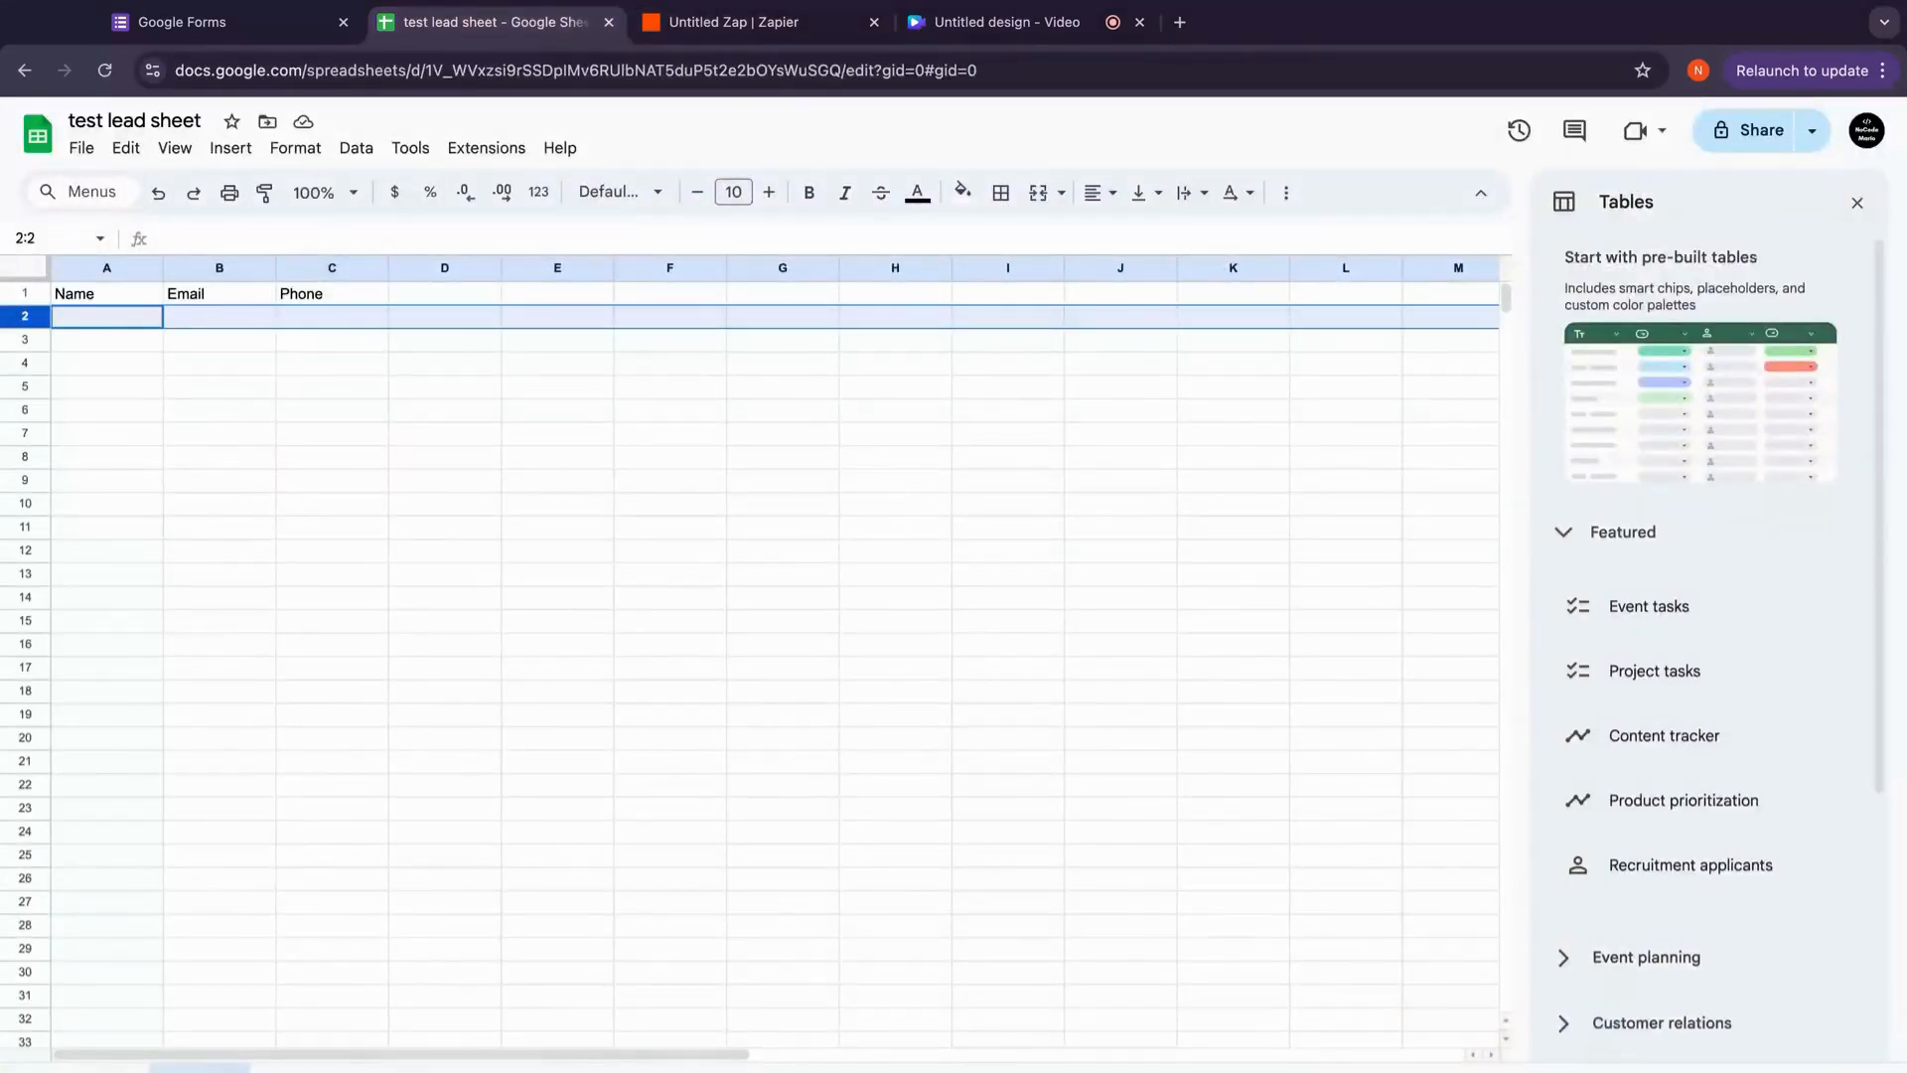
click(735, 21)
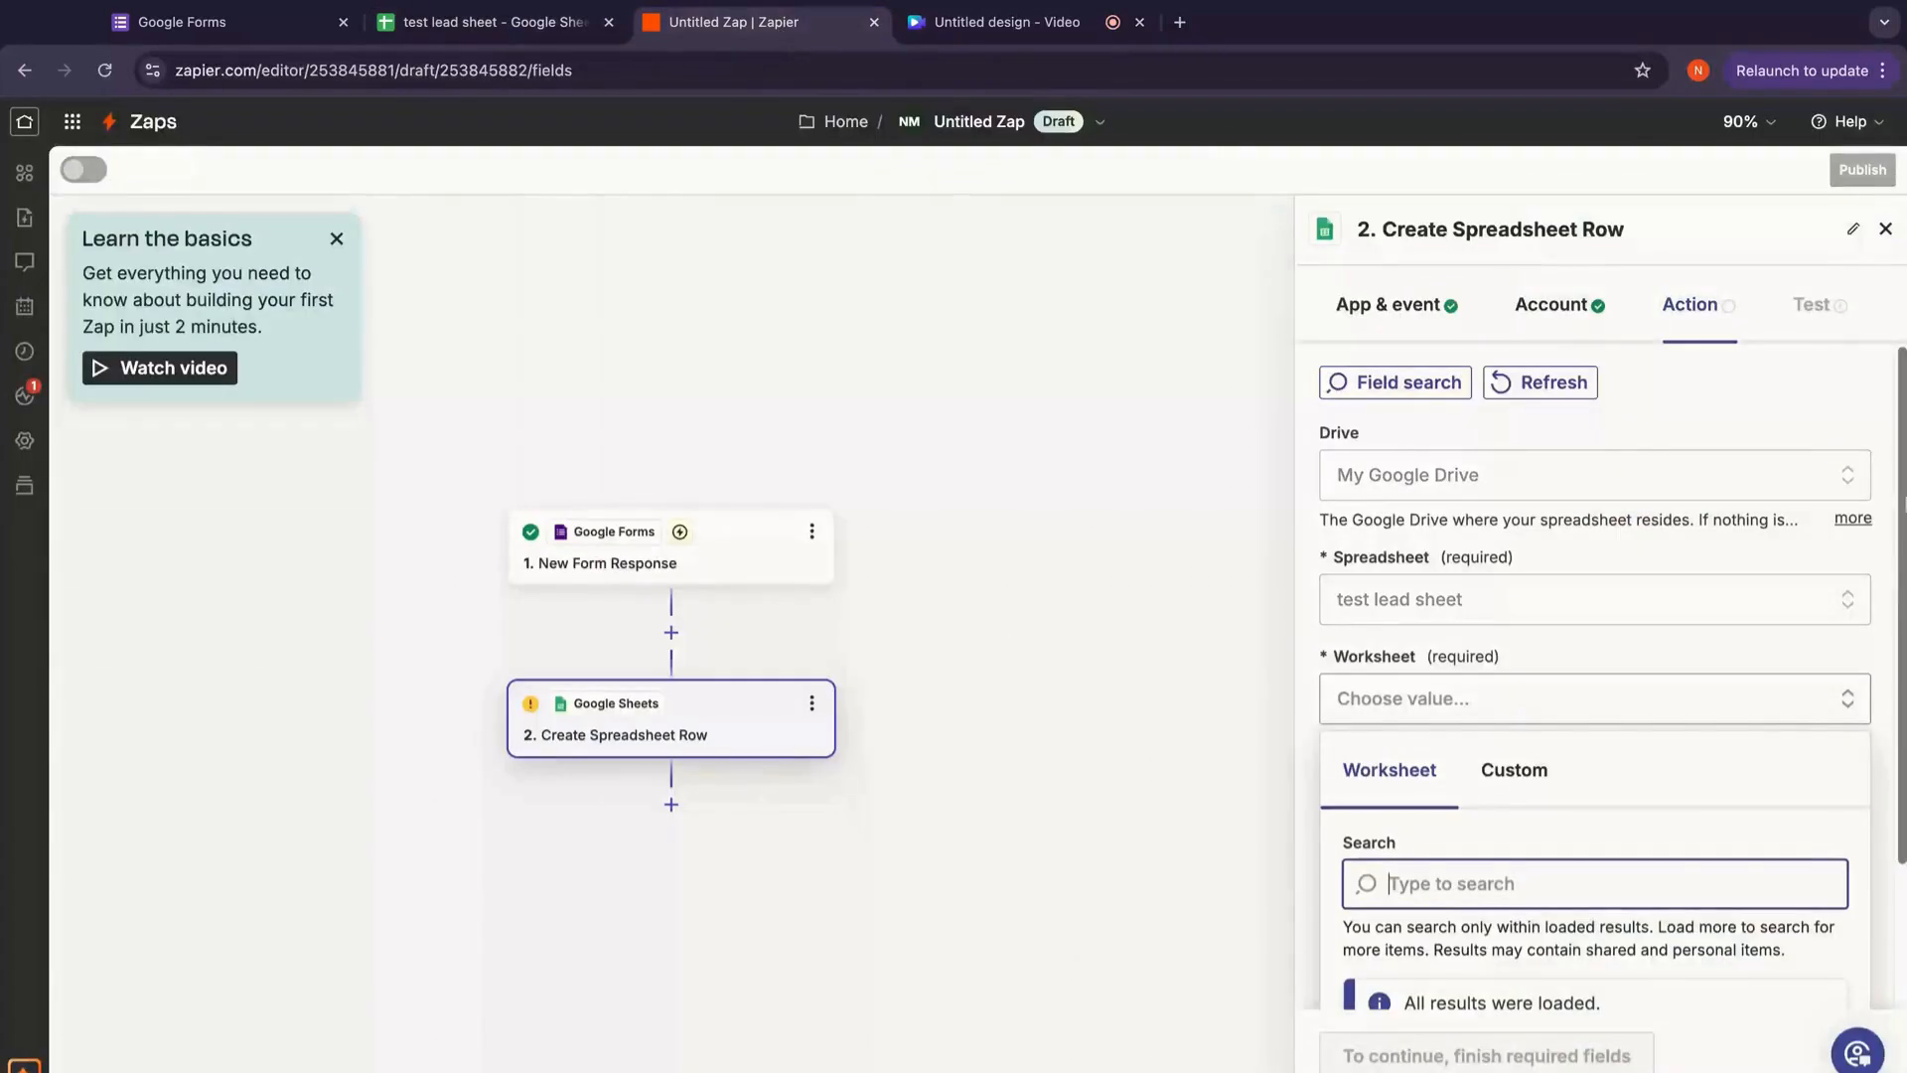
scroll(1373, 900, down, 2)
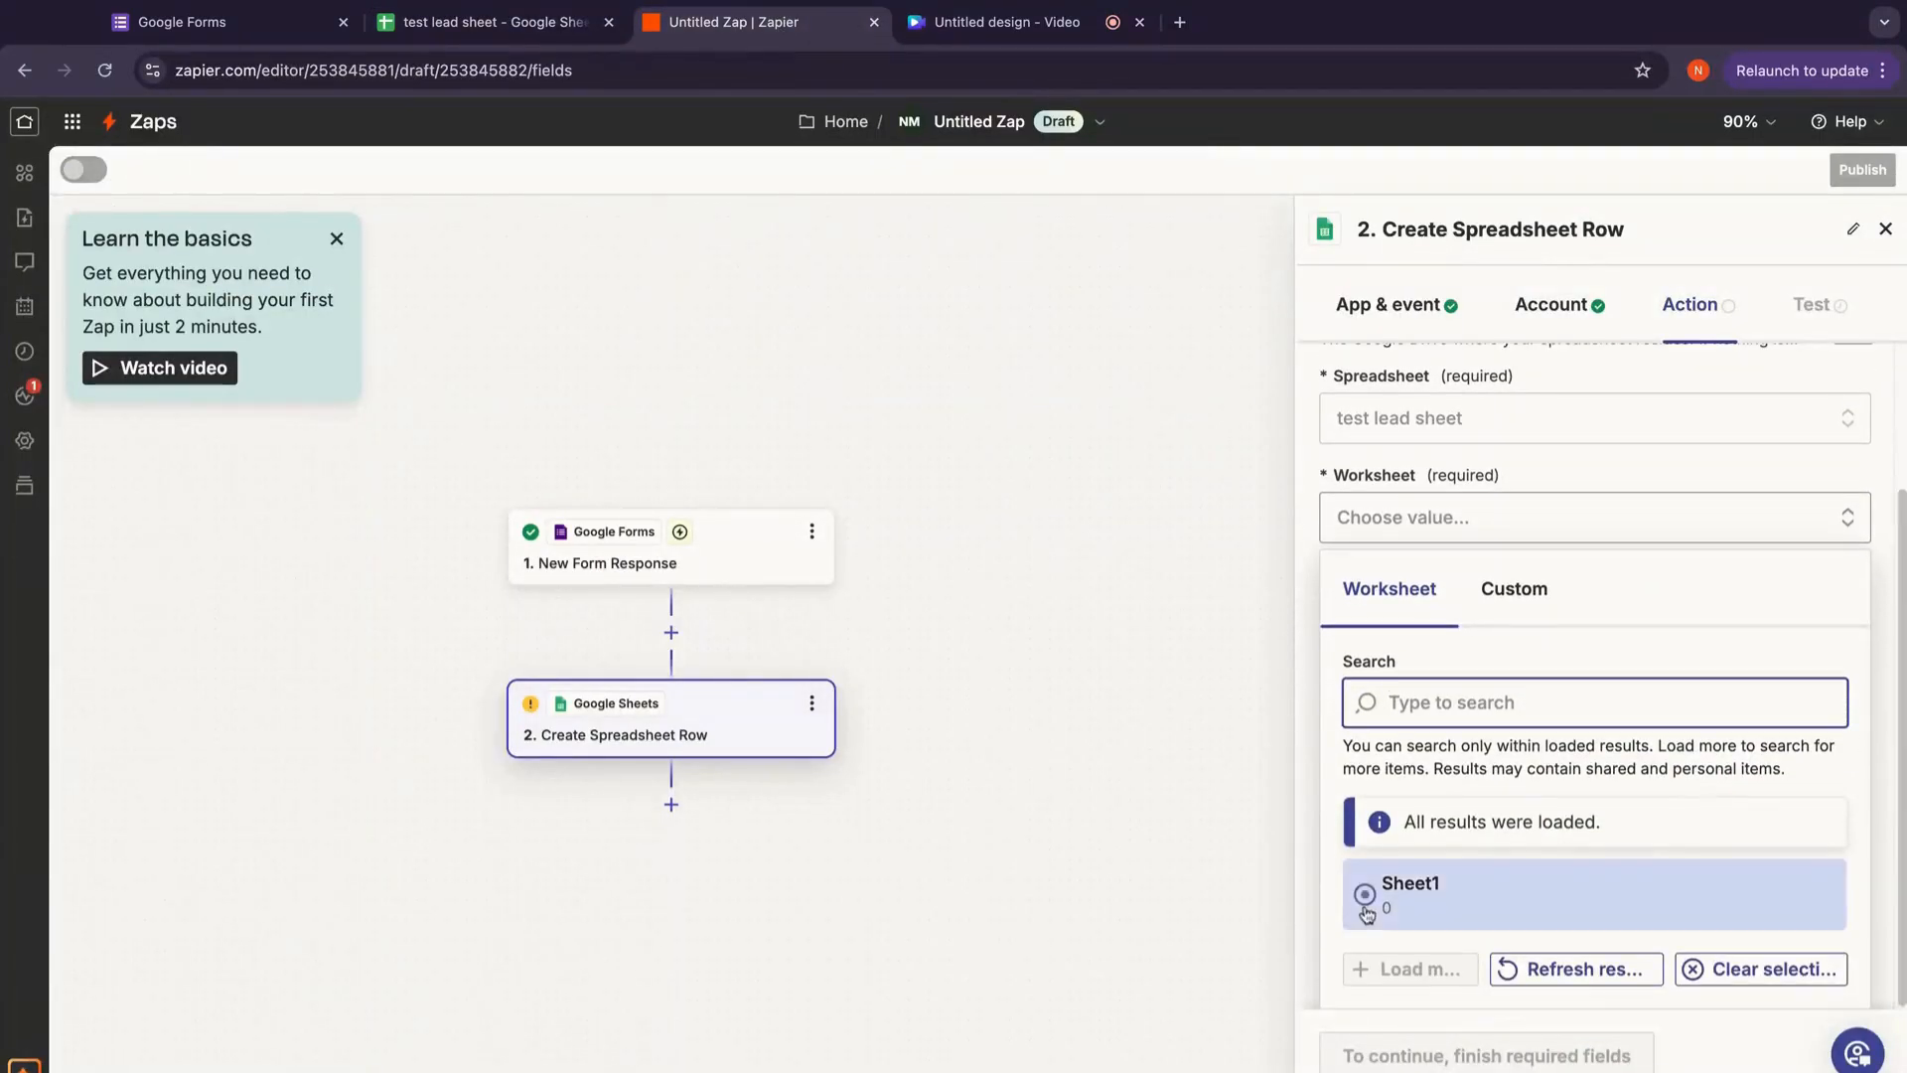
click(1373, 900)
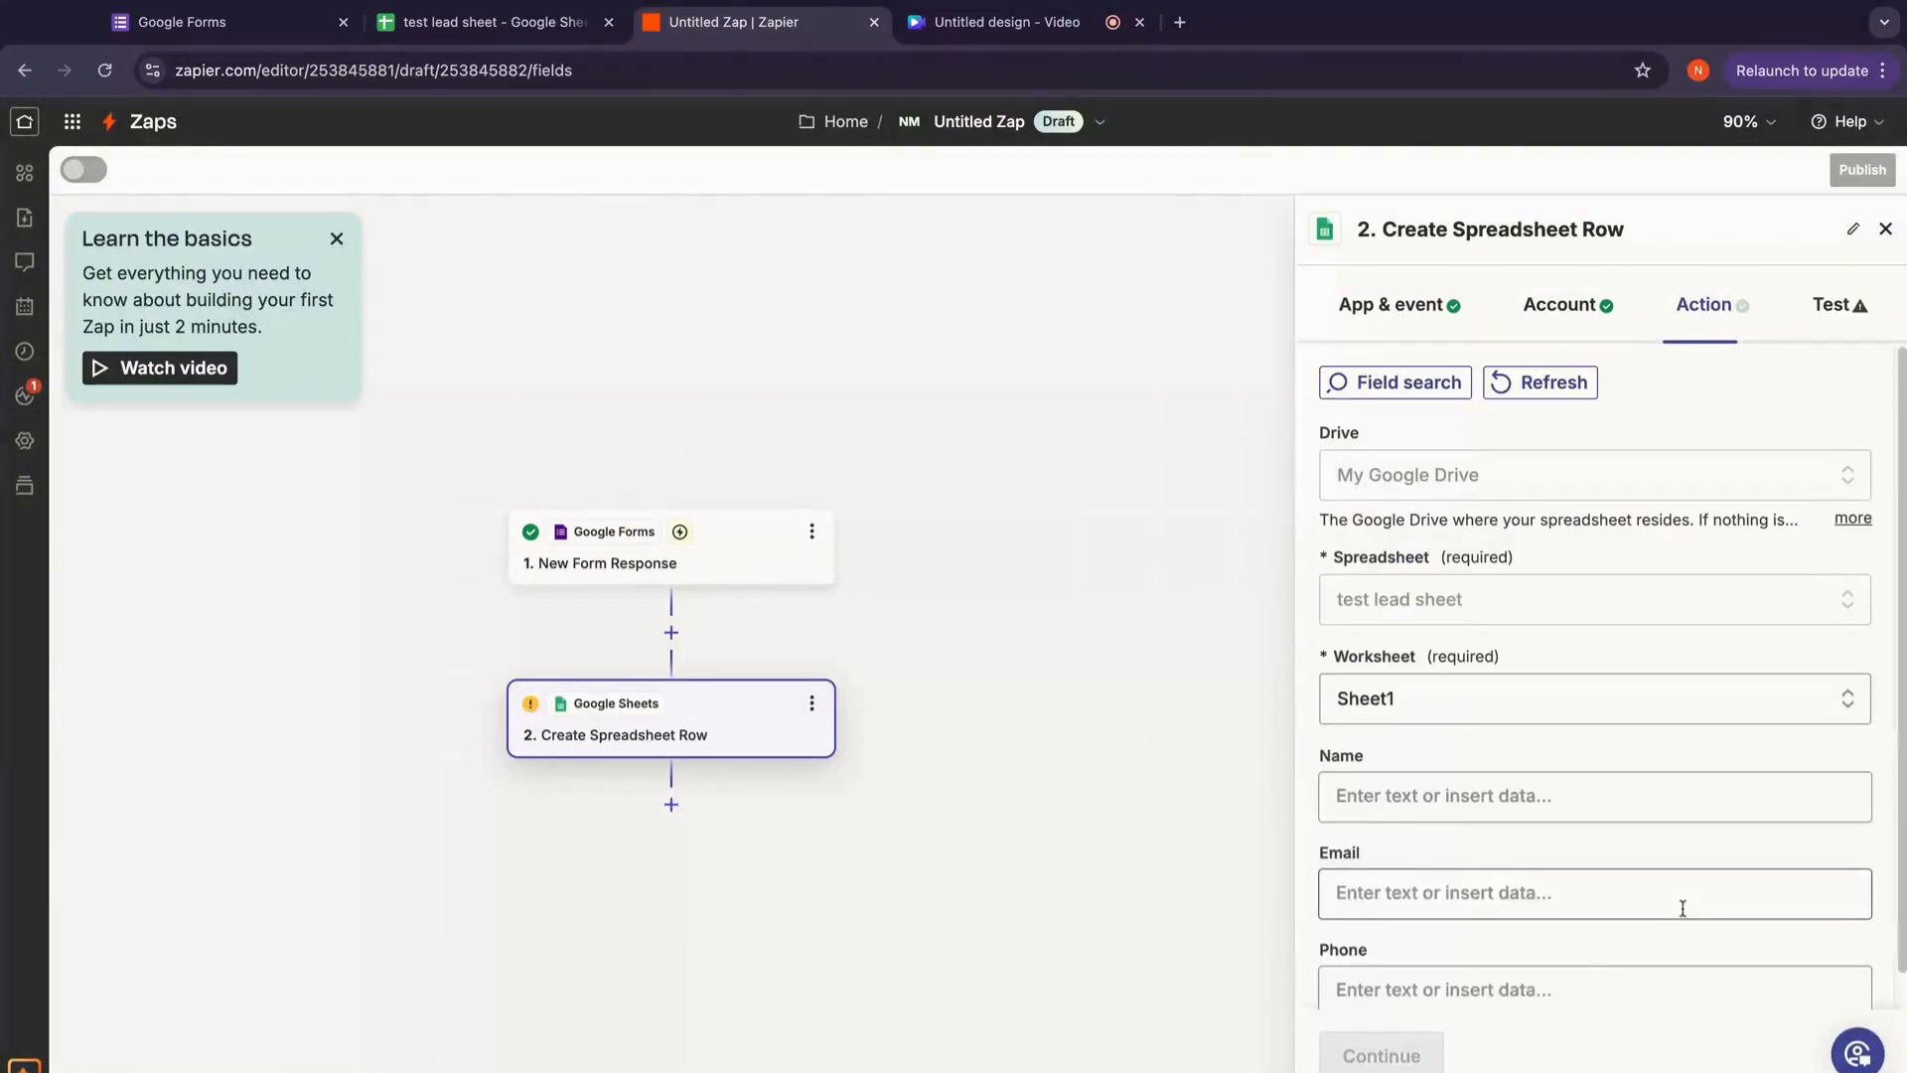
Step: Map the spreadsheet row's Name field to the Name answer from the New Form Response data
scroll(1900, 664, down, 1)
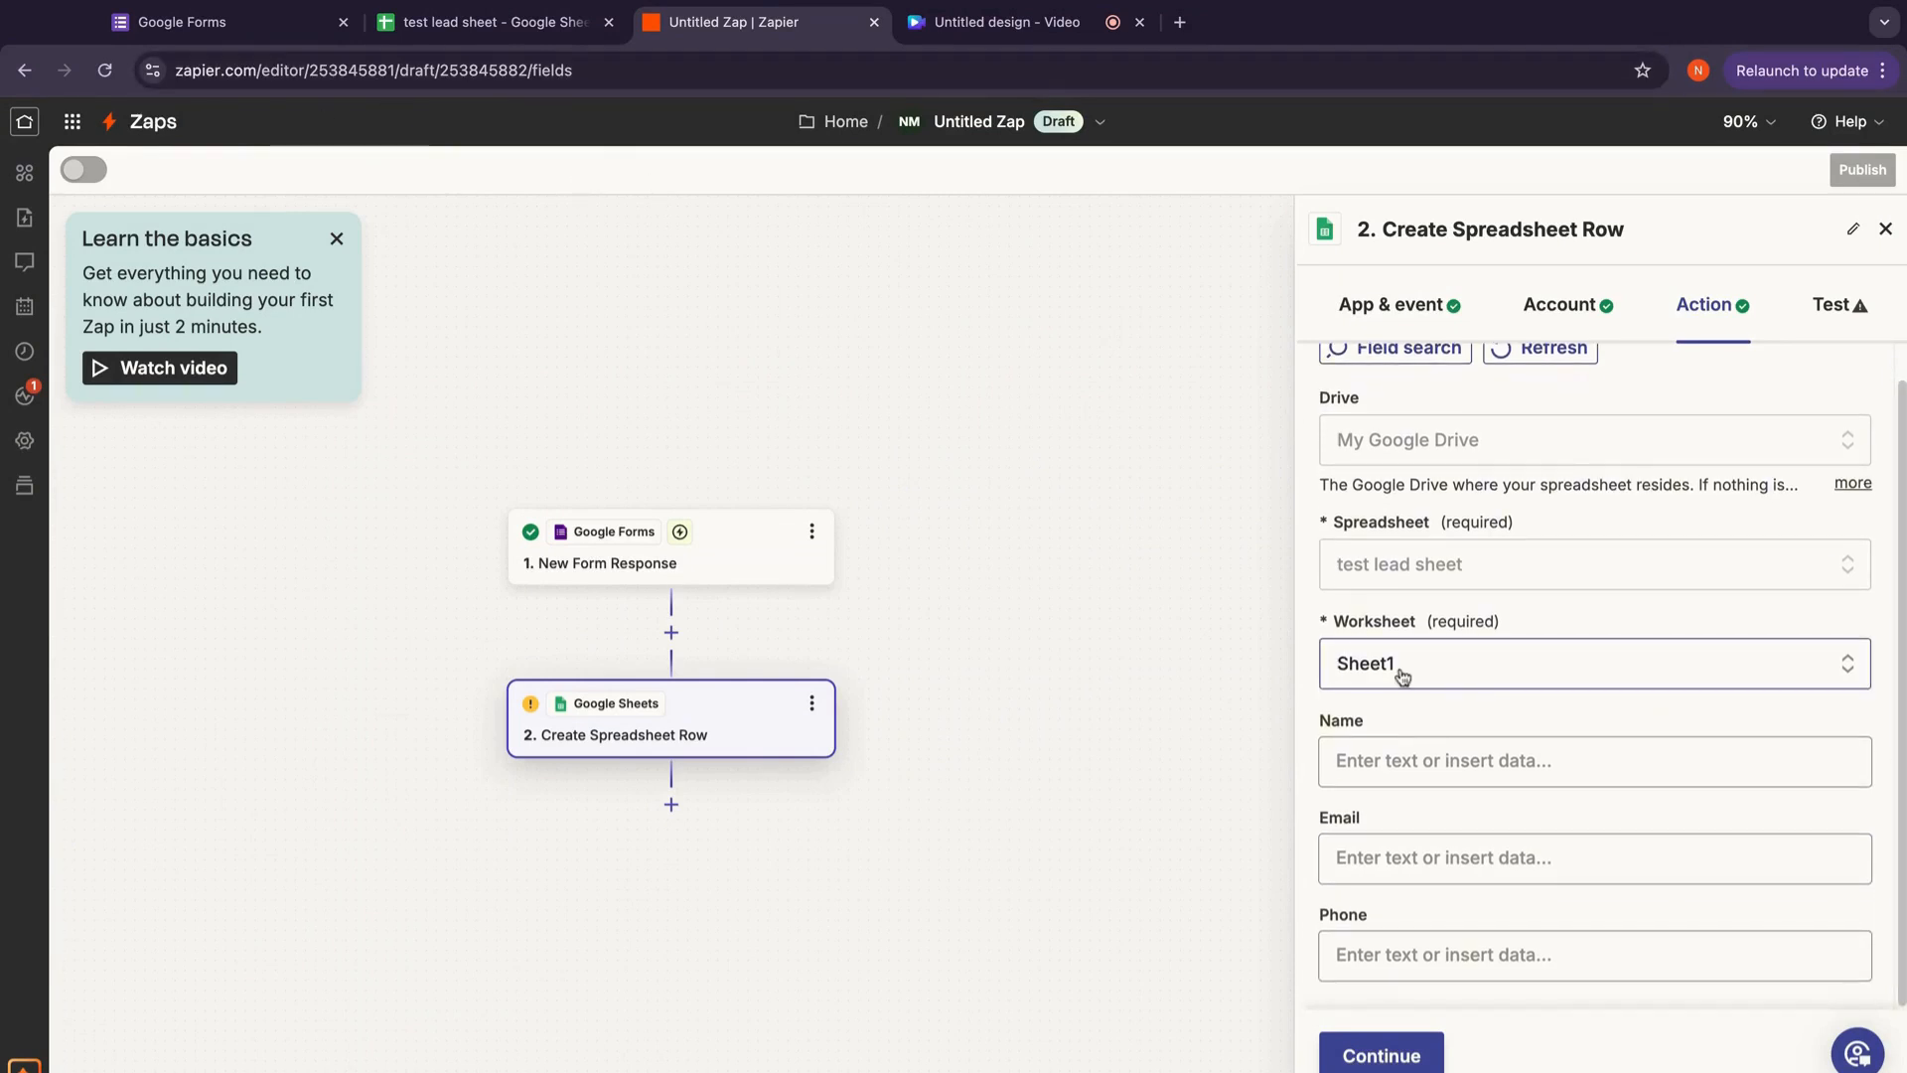
click(1542, 780)
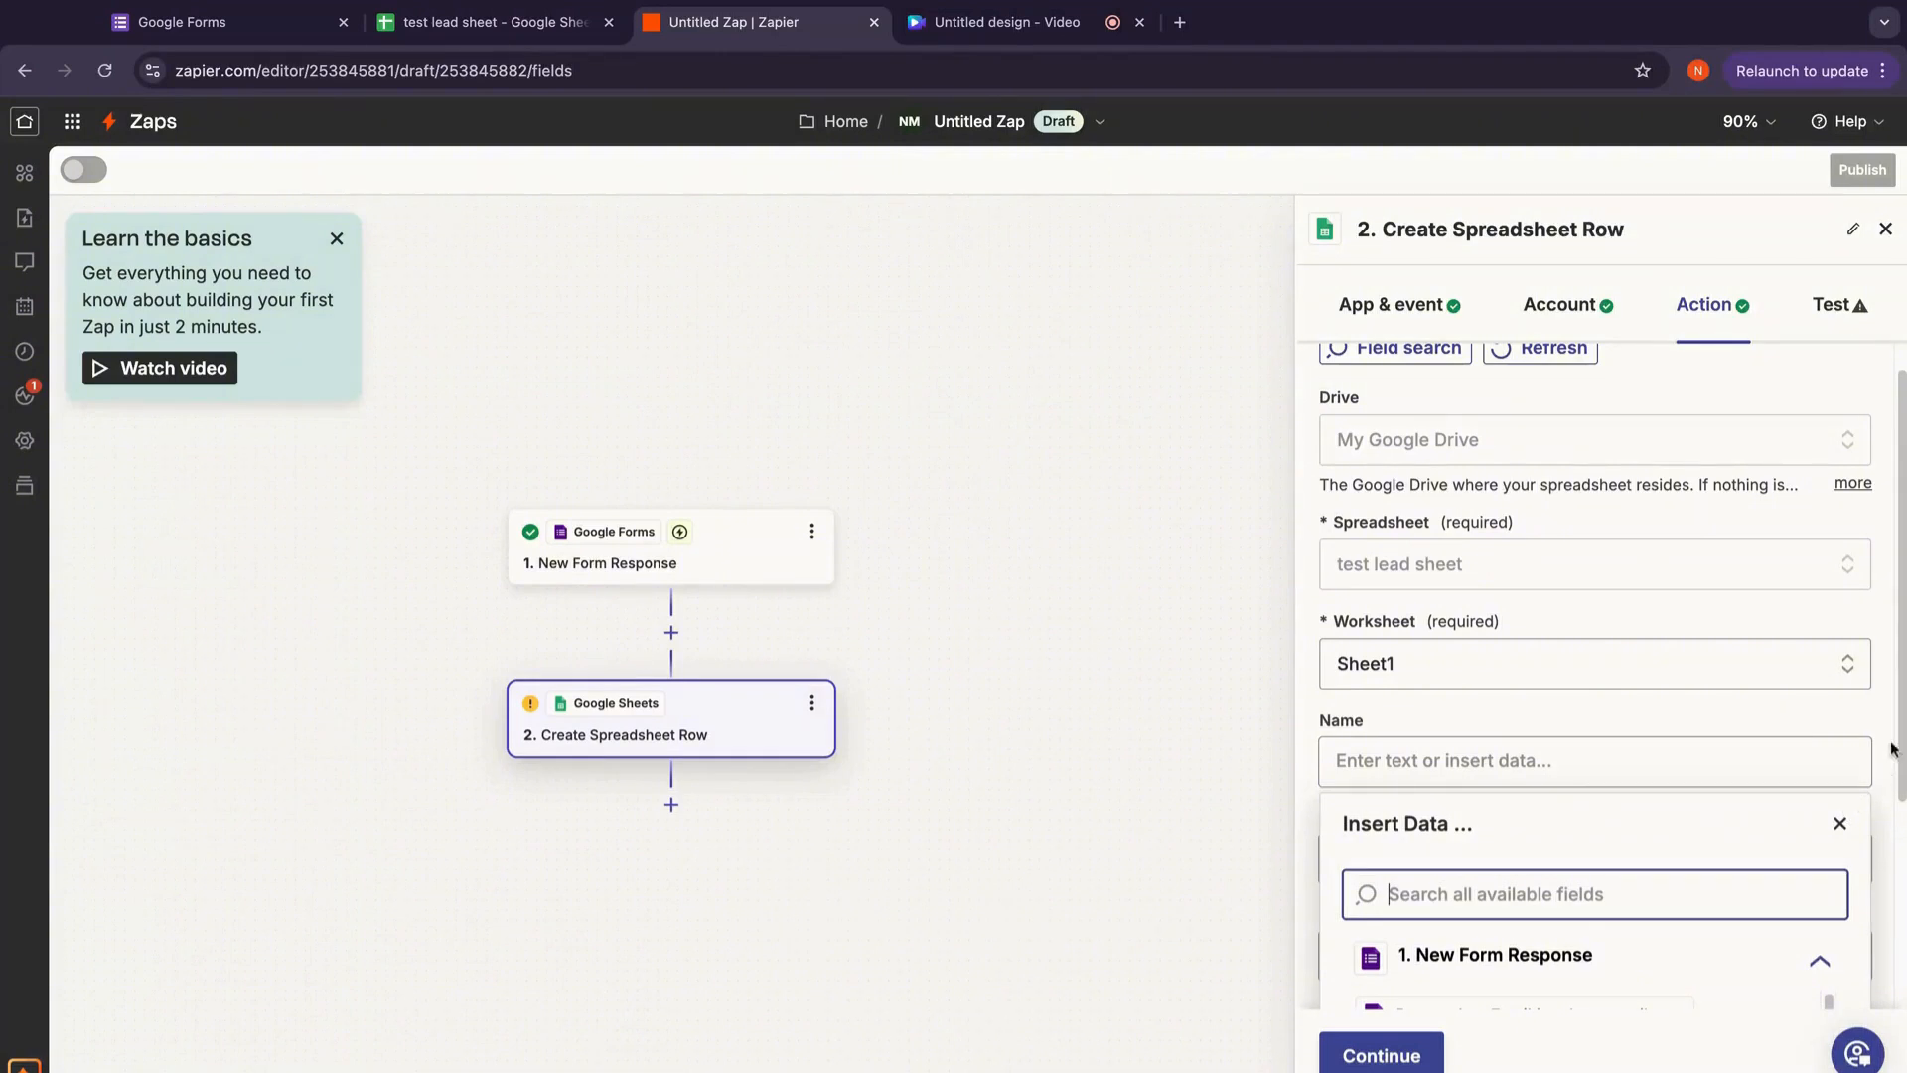
scroll(1697, 815, down, 3)
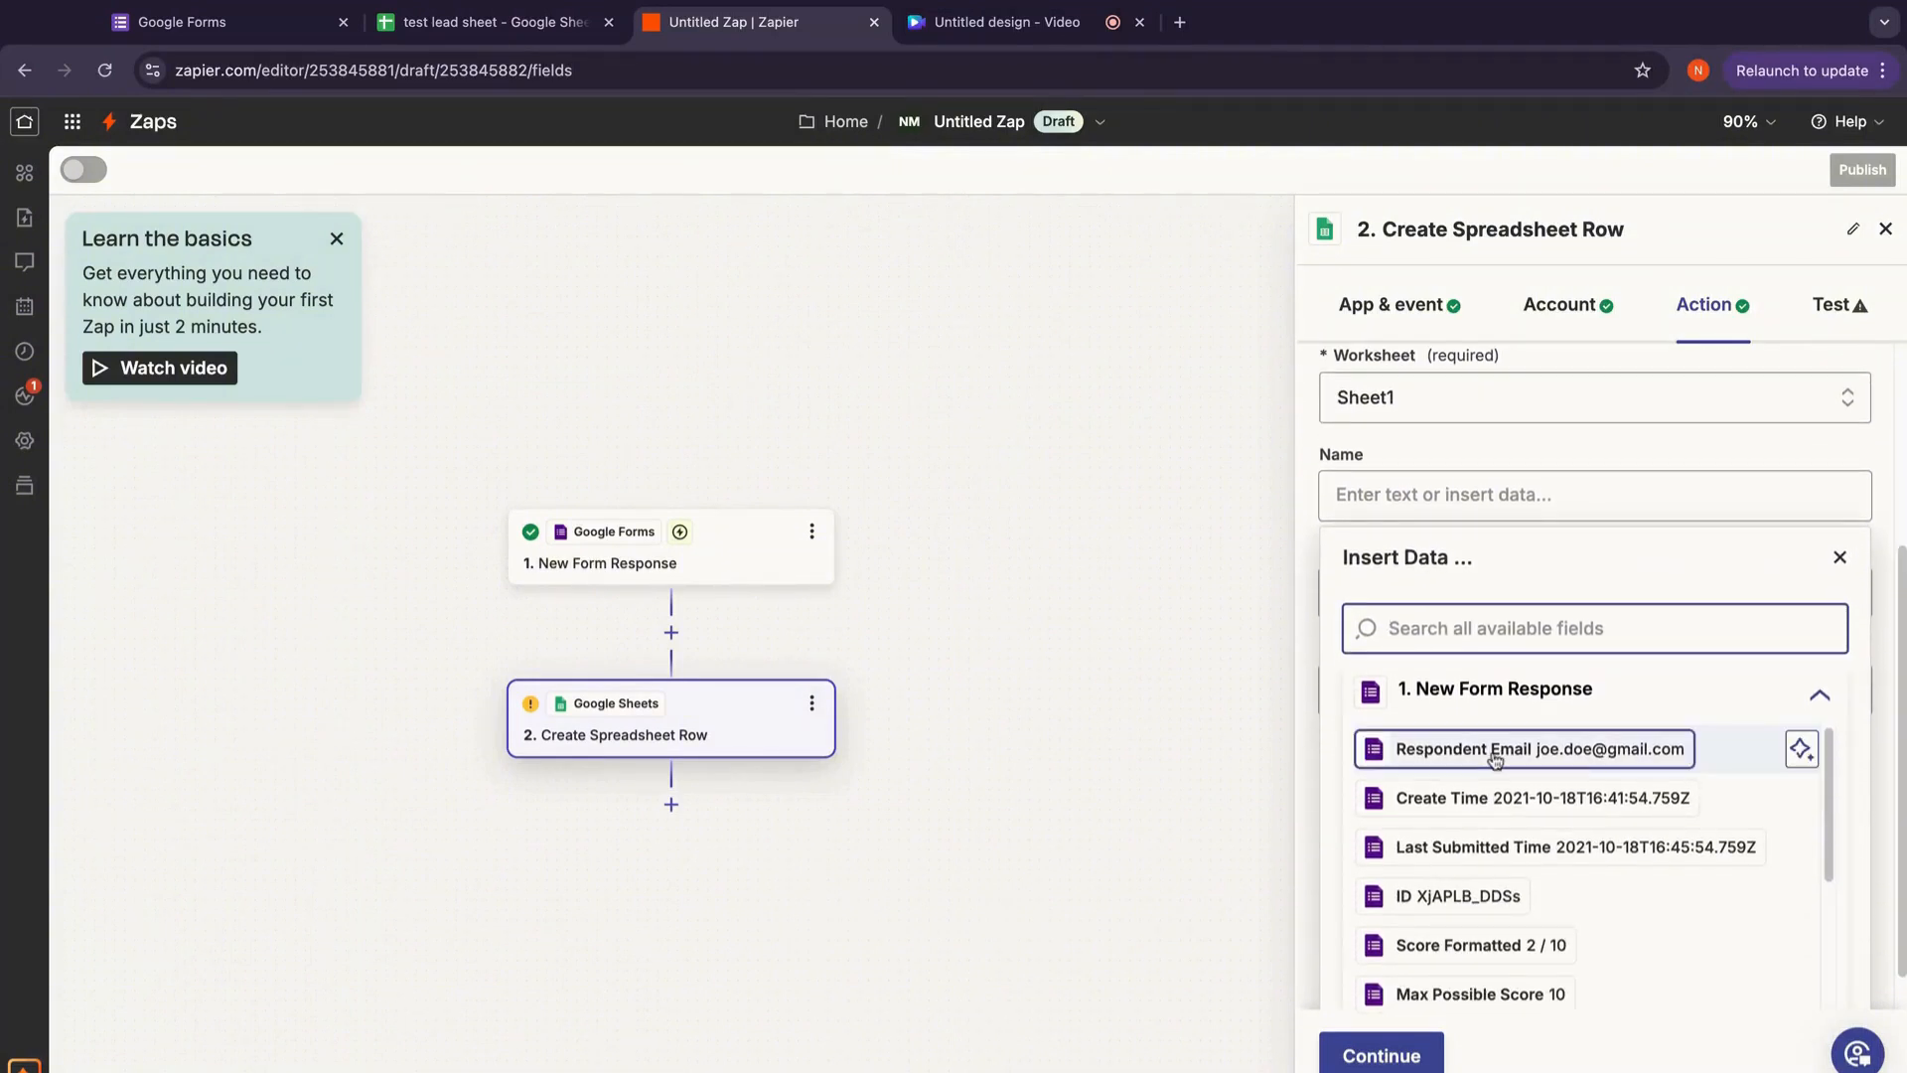
drag(1830, 733, 1830, 750)
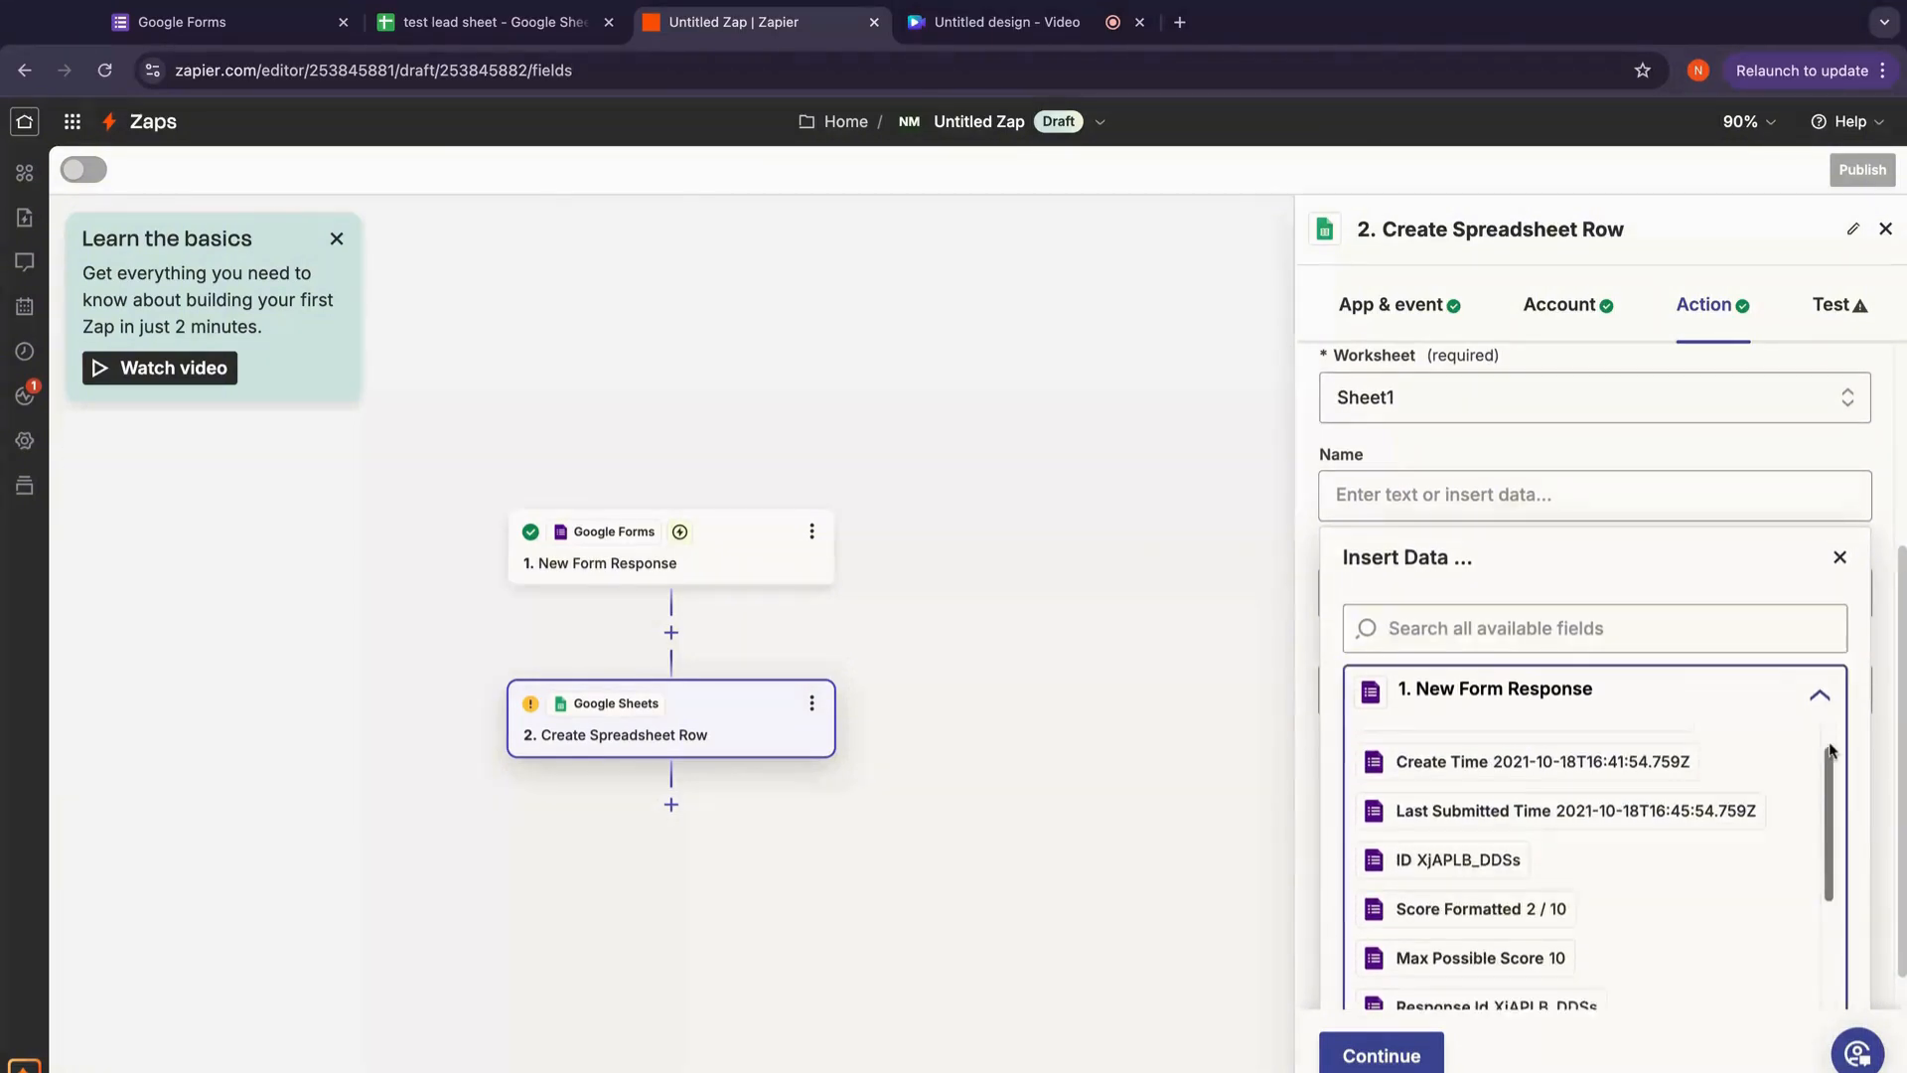
scroll(1827, 741, down, 3)
scroll(1827, 741, up, 3)
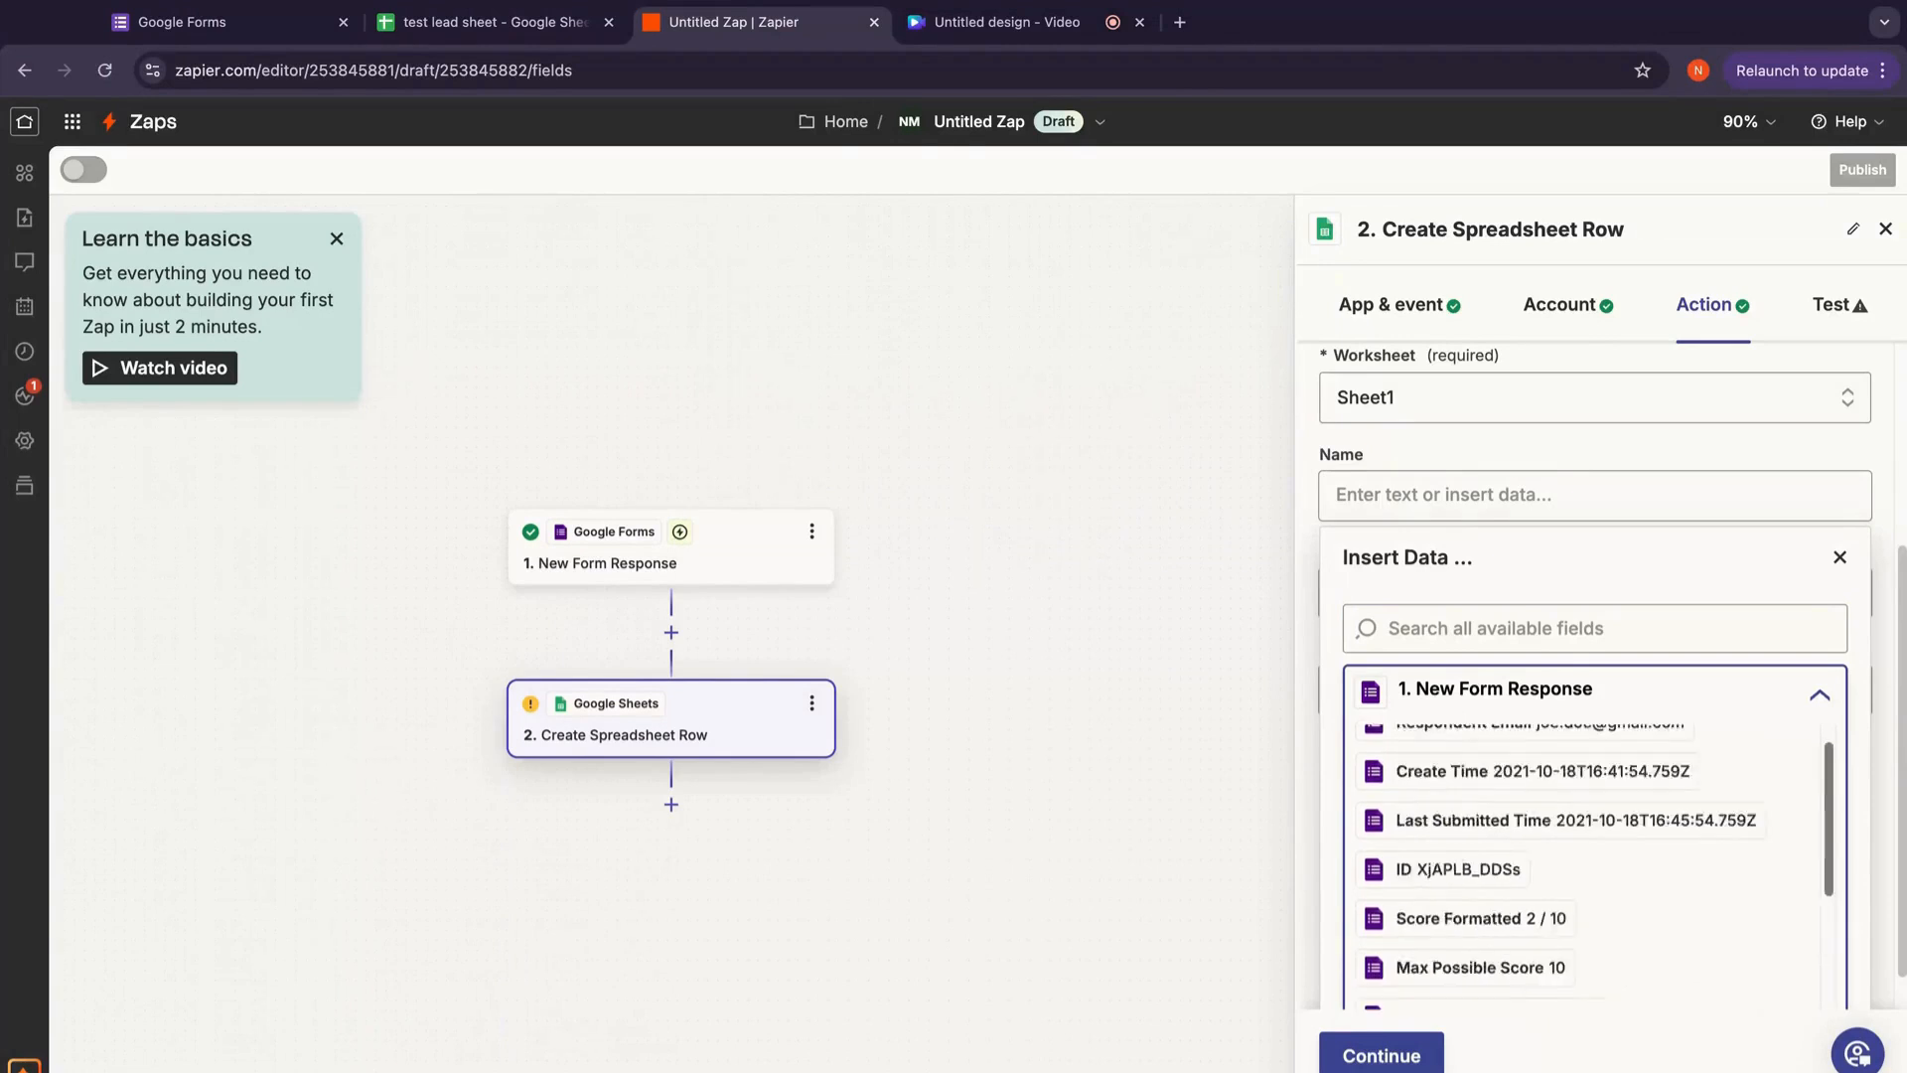
scroll(1827, 741, up, 1)
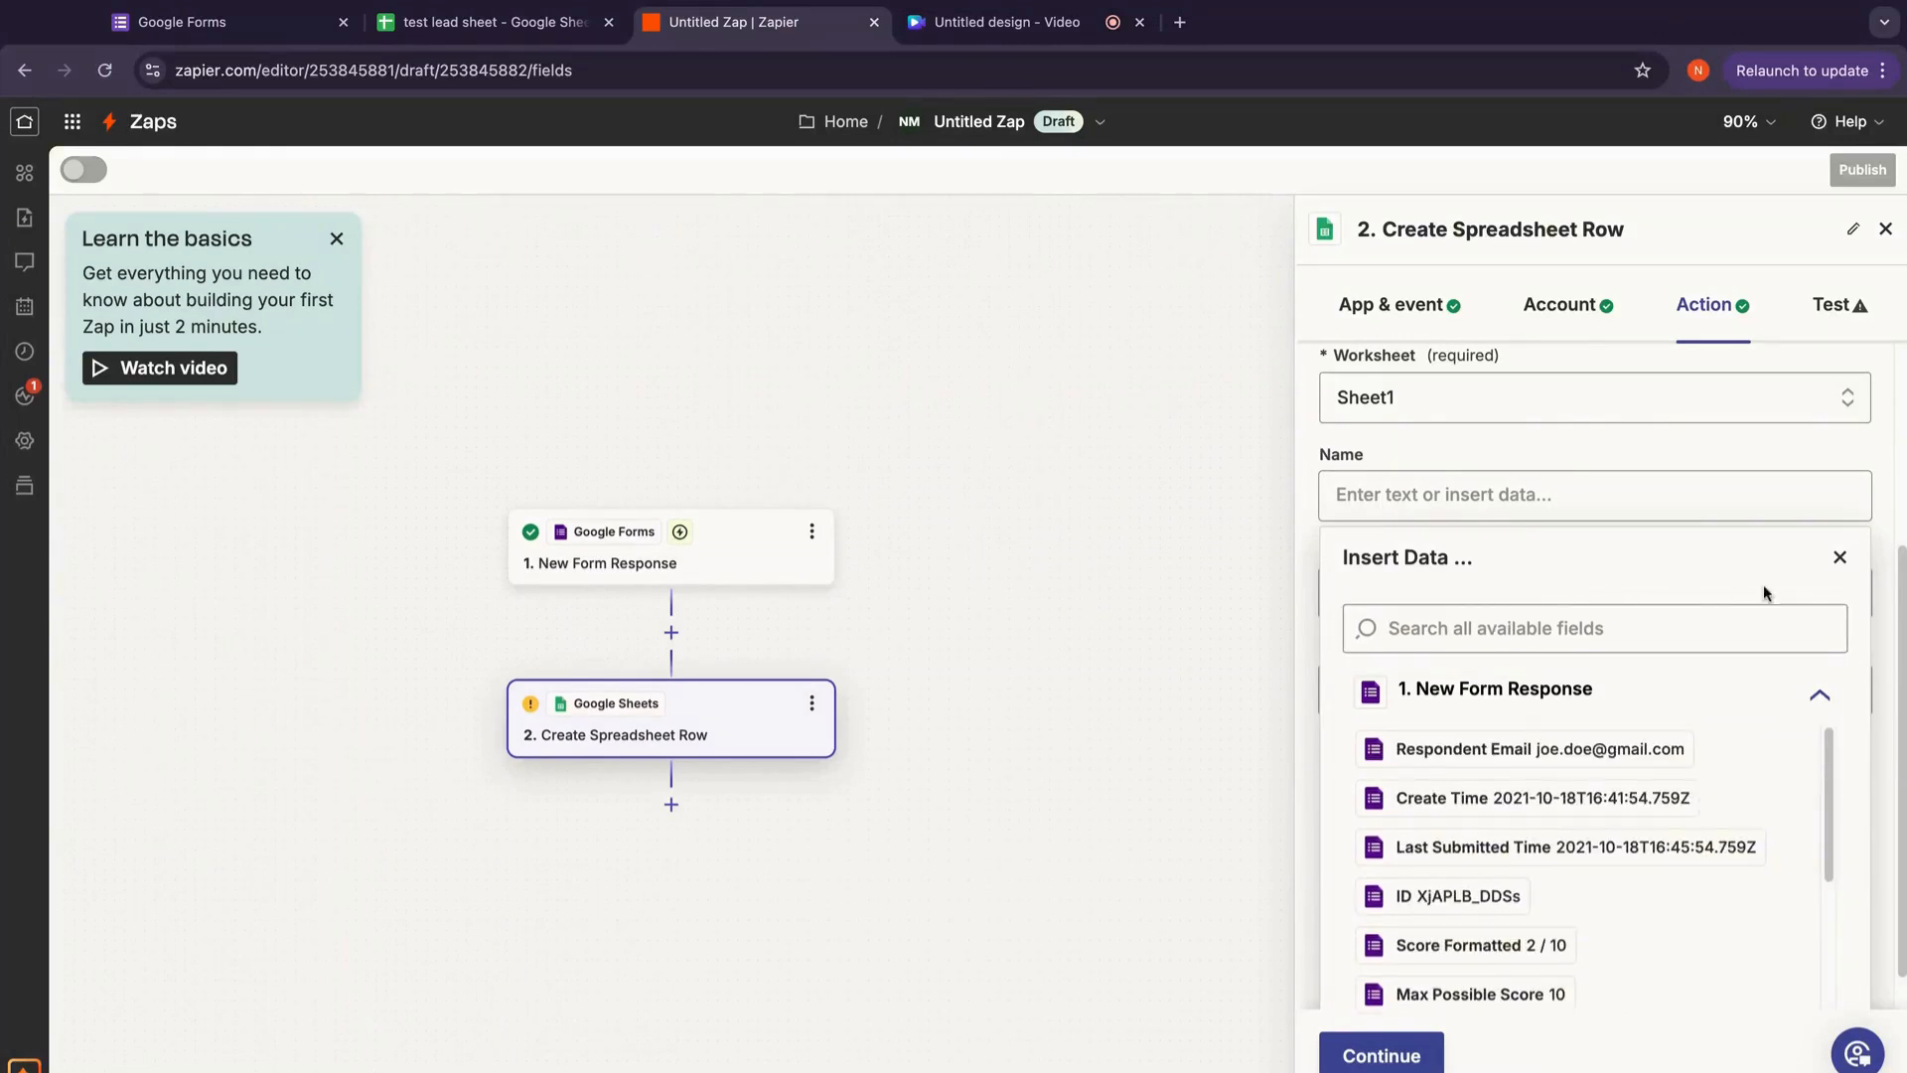
click(1838, 559)
click(1542, 762)
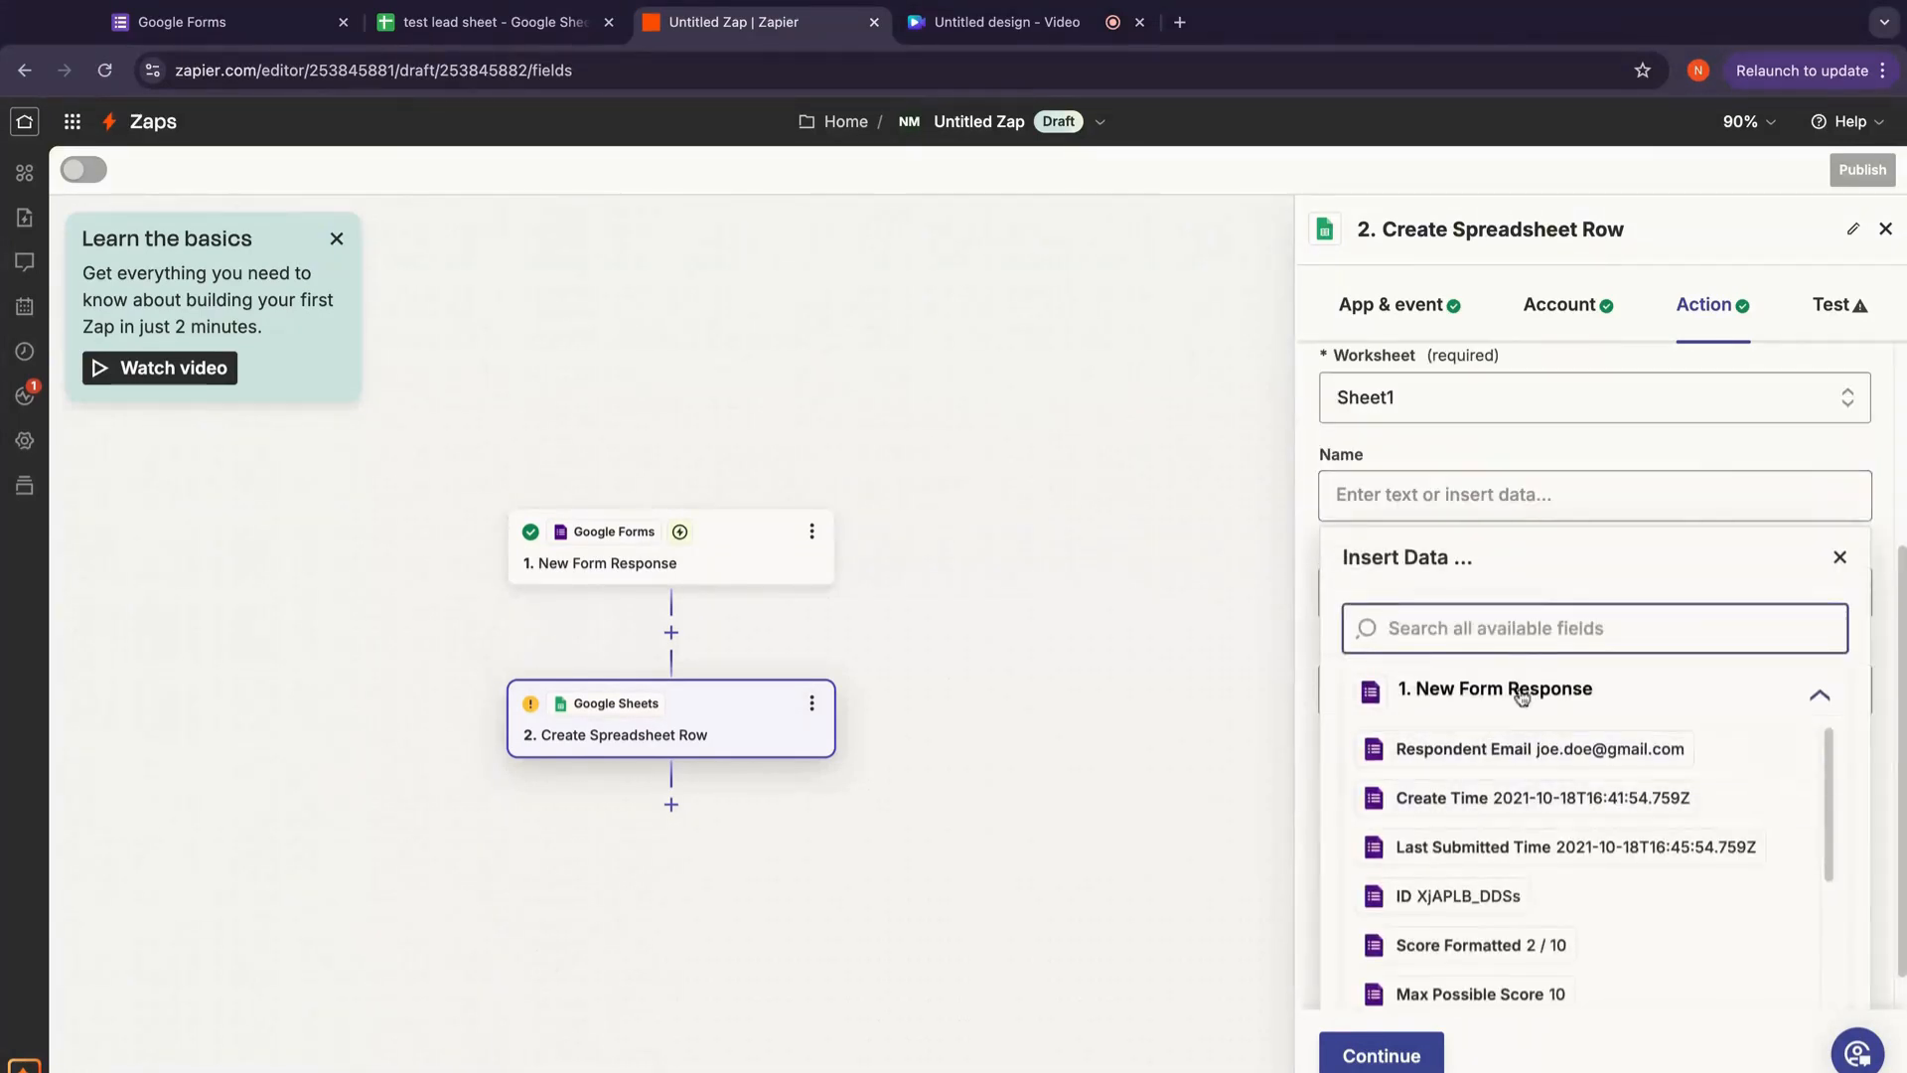
text(name)
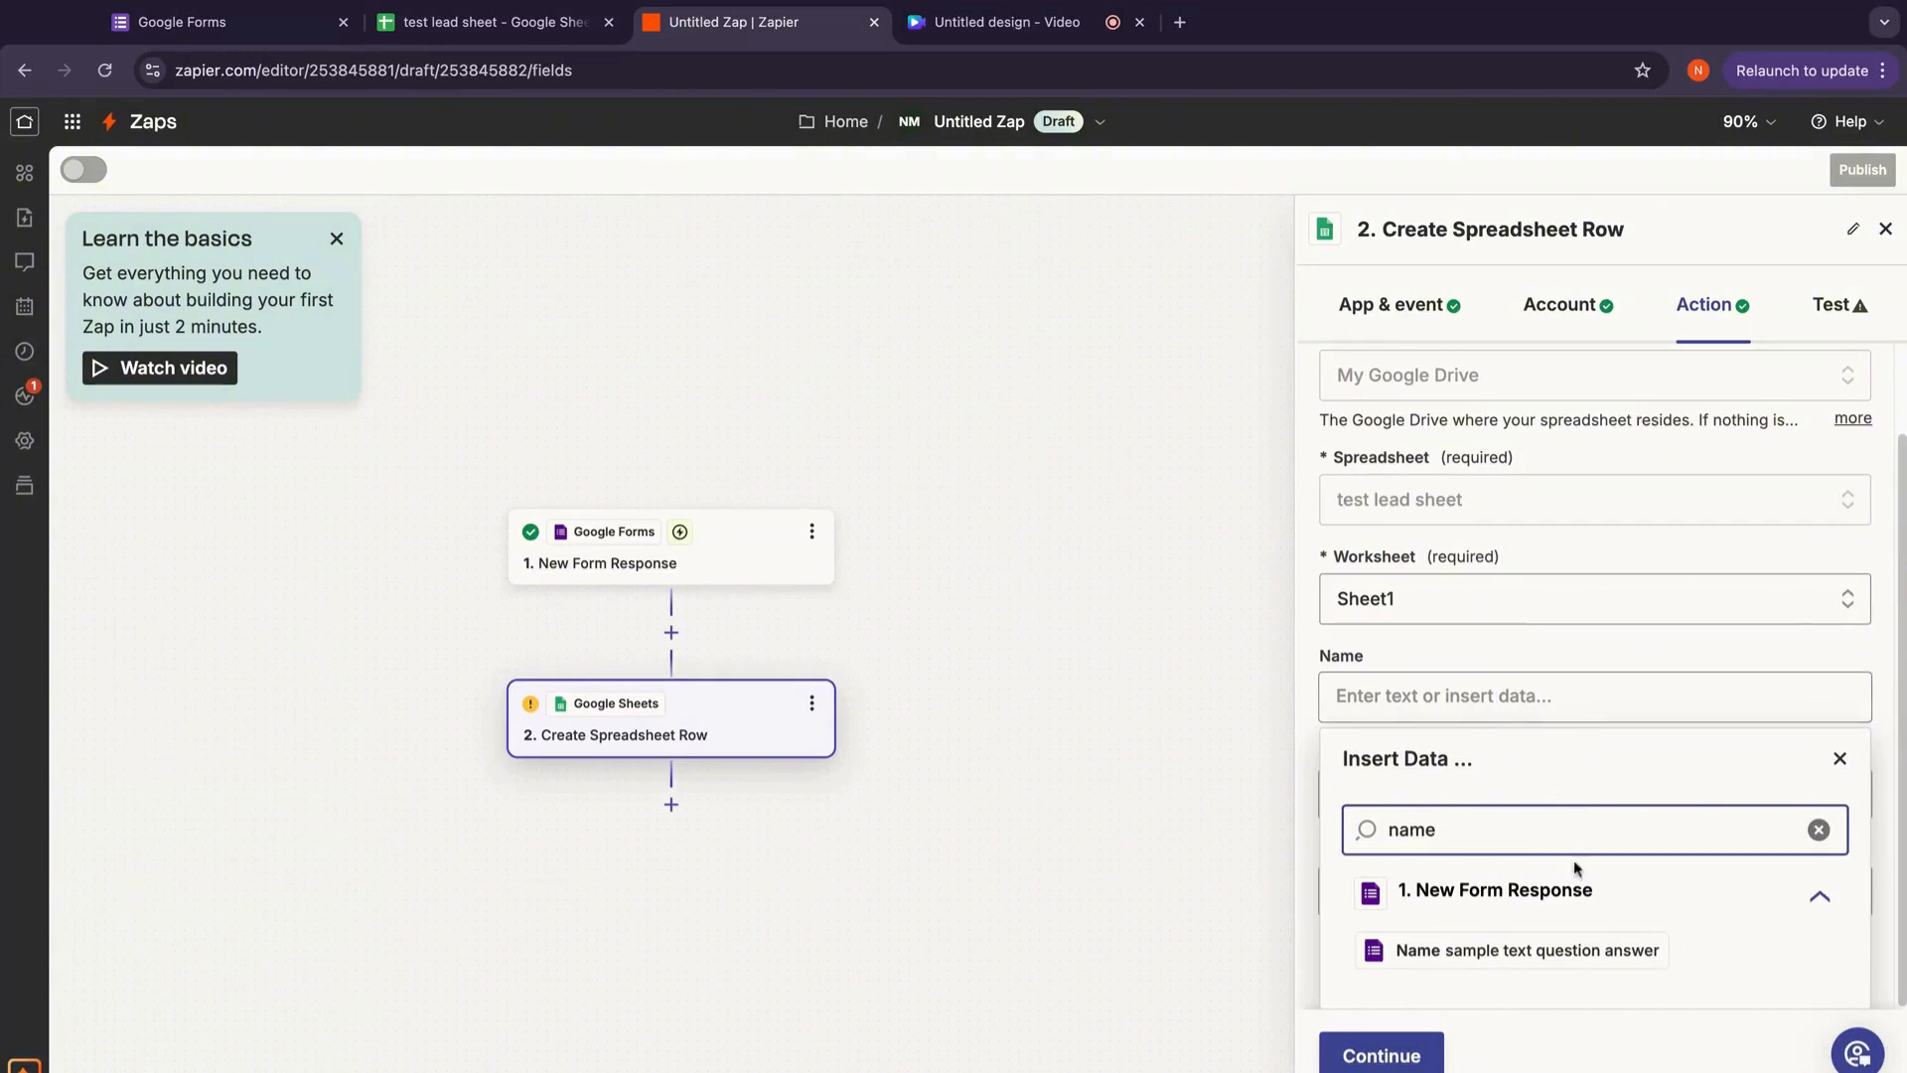
click(1552, 951)
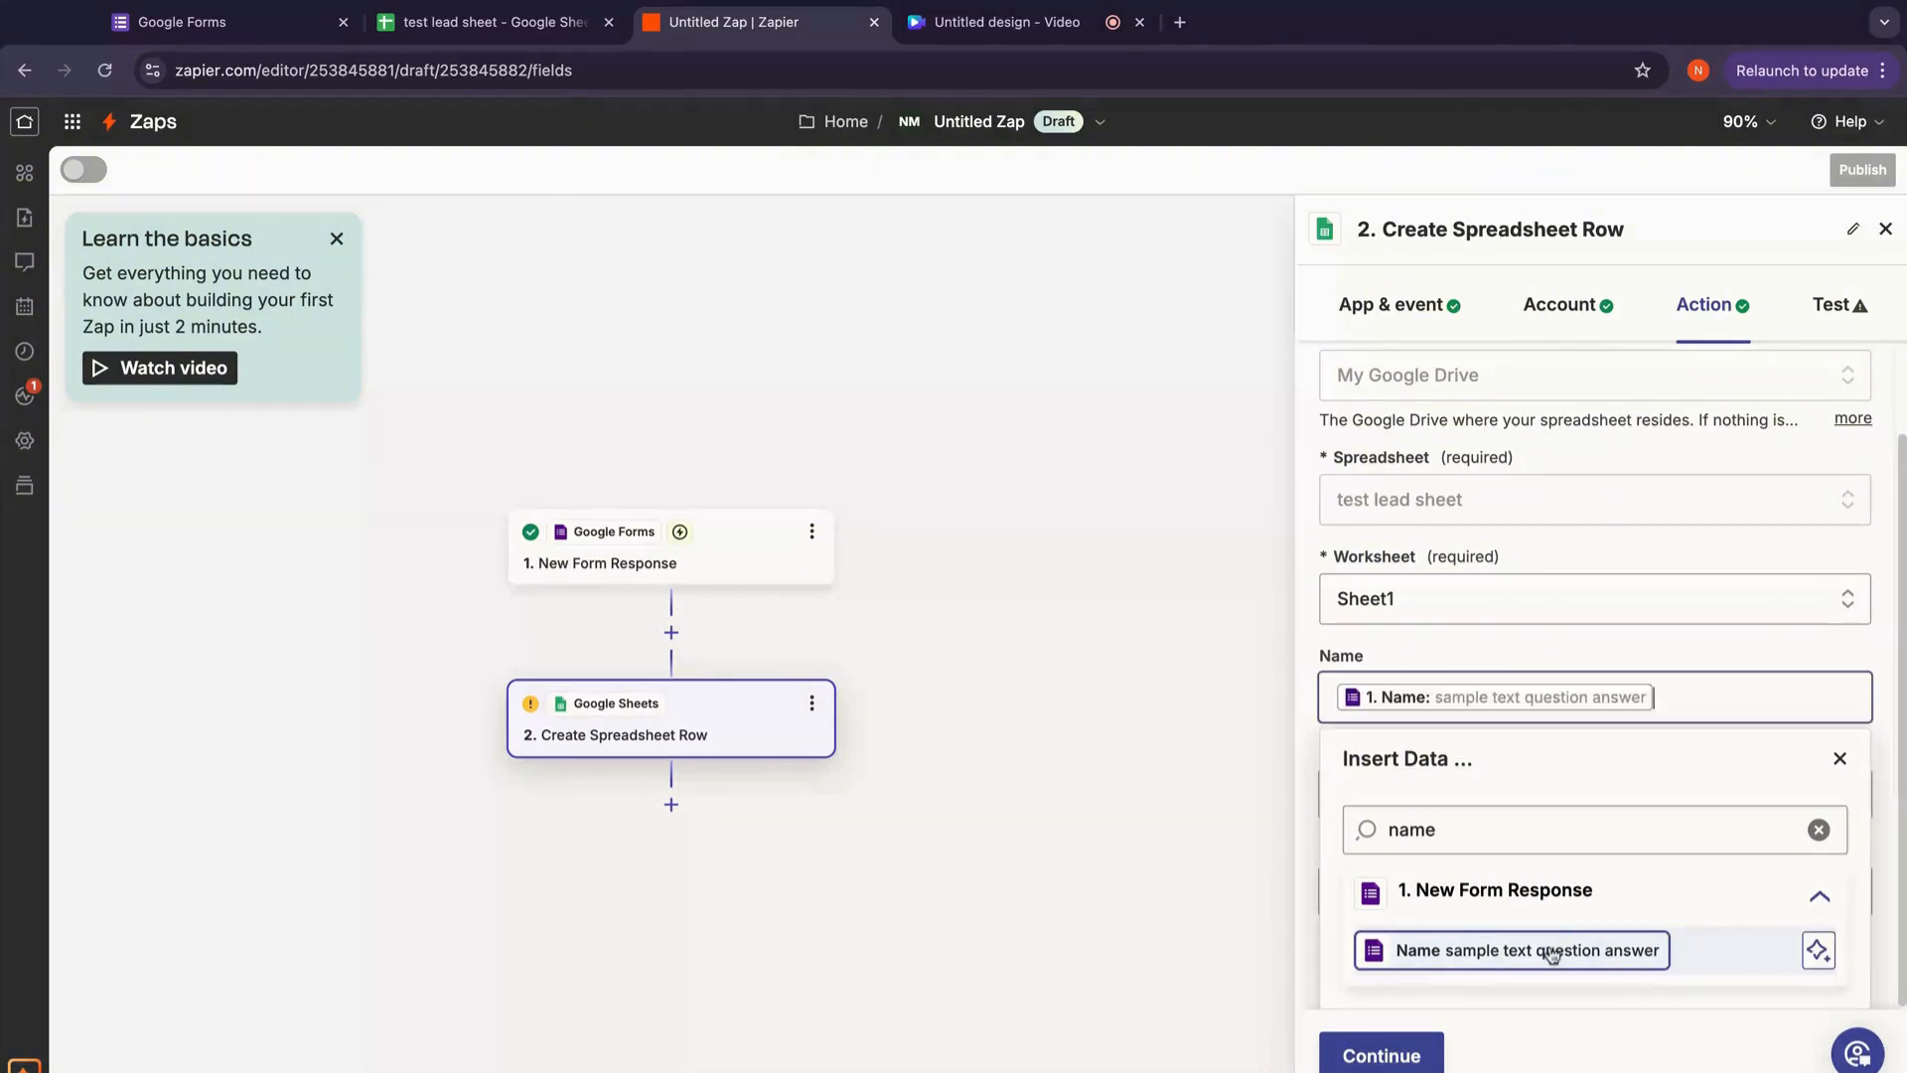
click(1899, 618)
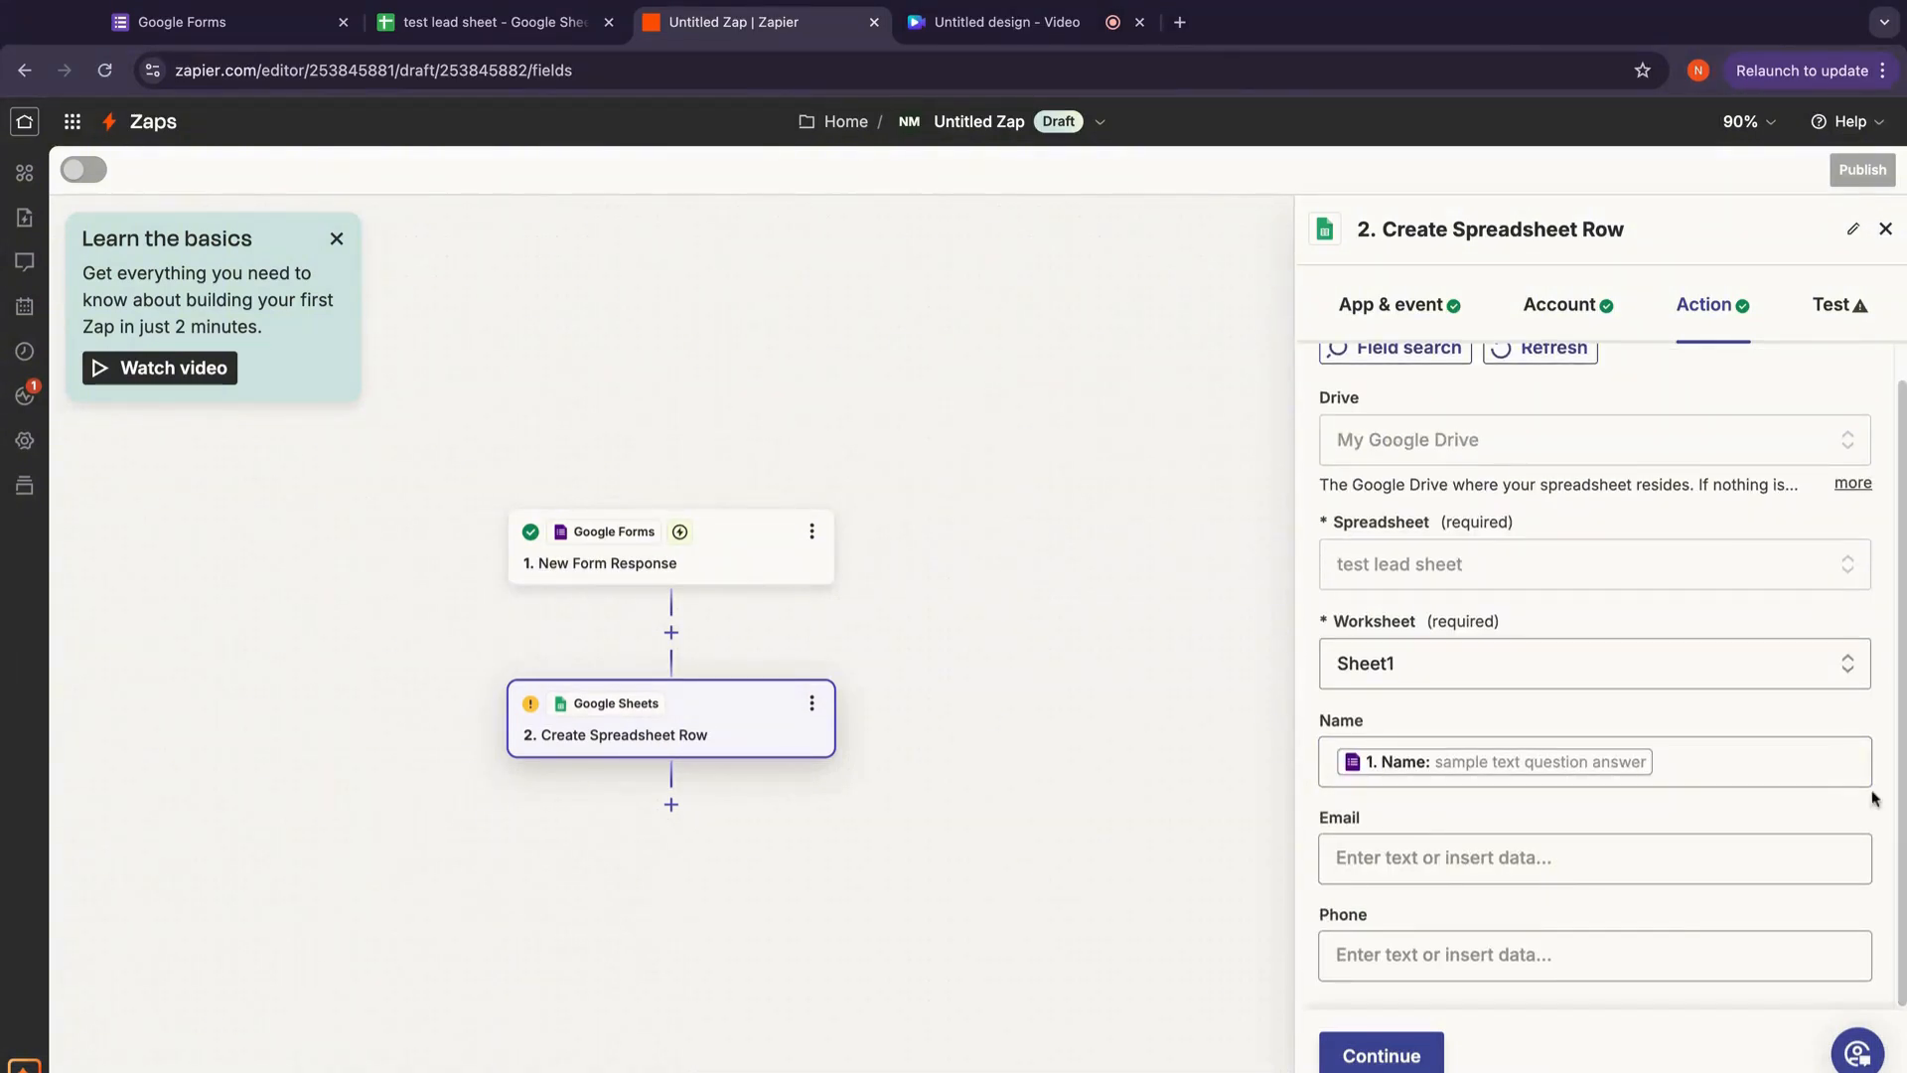
Step: Map the spreadsheet row's Email field to the form's Email question answer, not the Respondent Email
click(1571, 871)
text(ema)
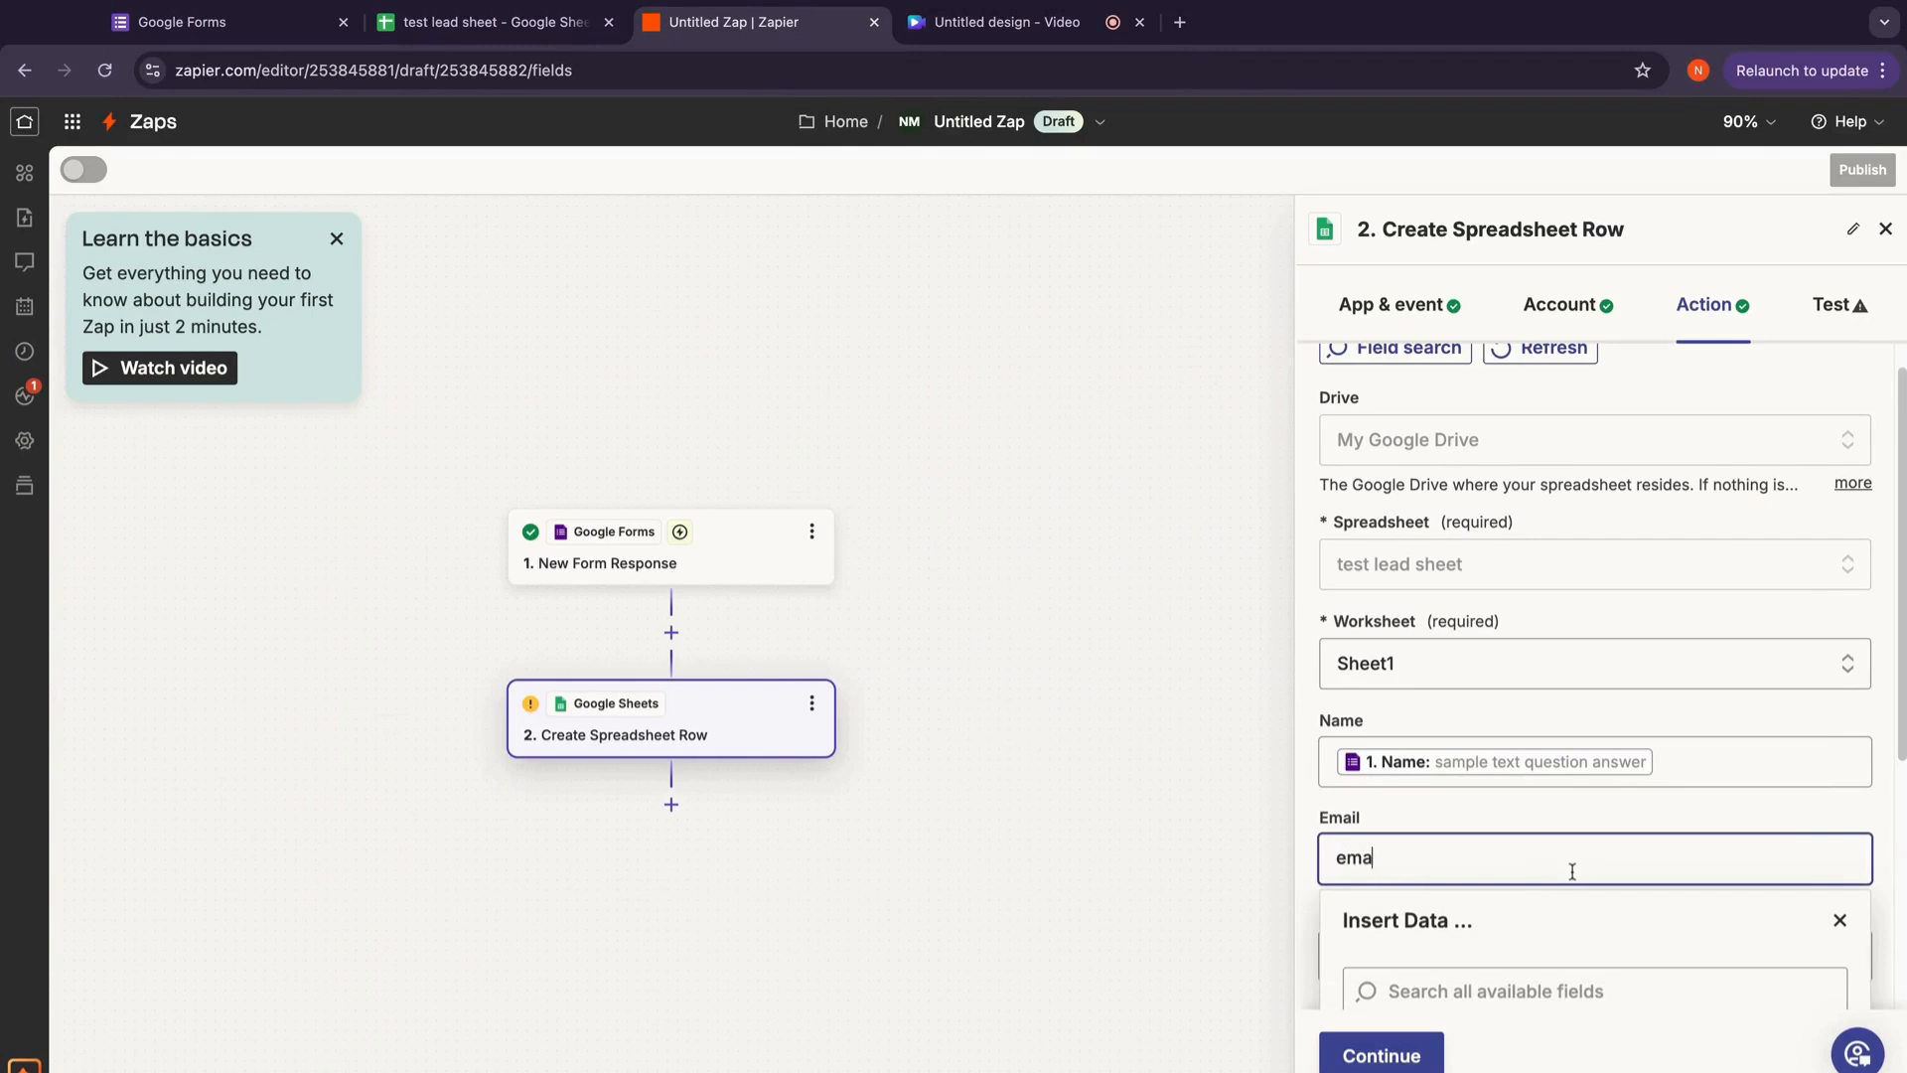
scroll(1900, 666, down, 3)
scroll(1900, 665, down, 2)
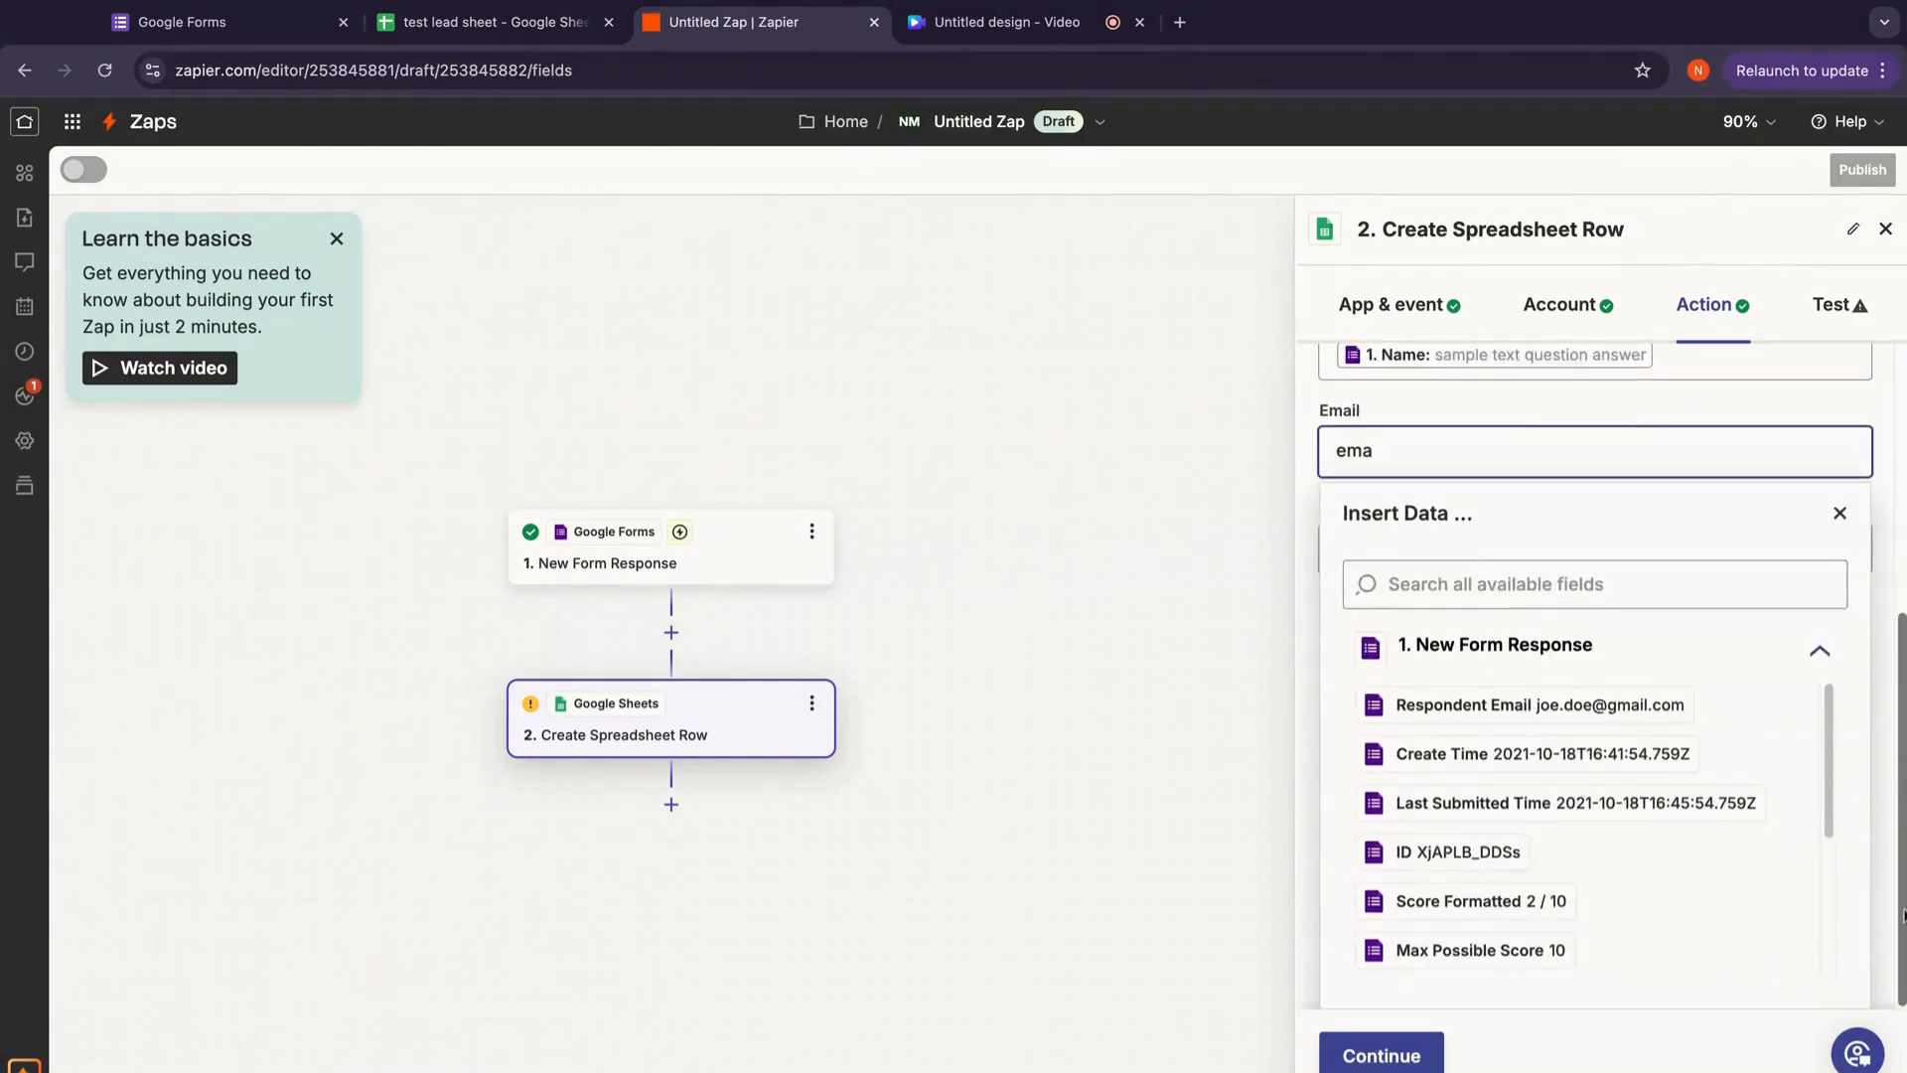
key(BackSpace)
key(BackSpace)
key(BackSpace)
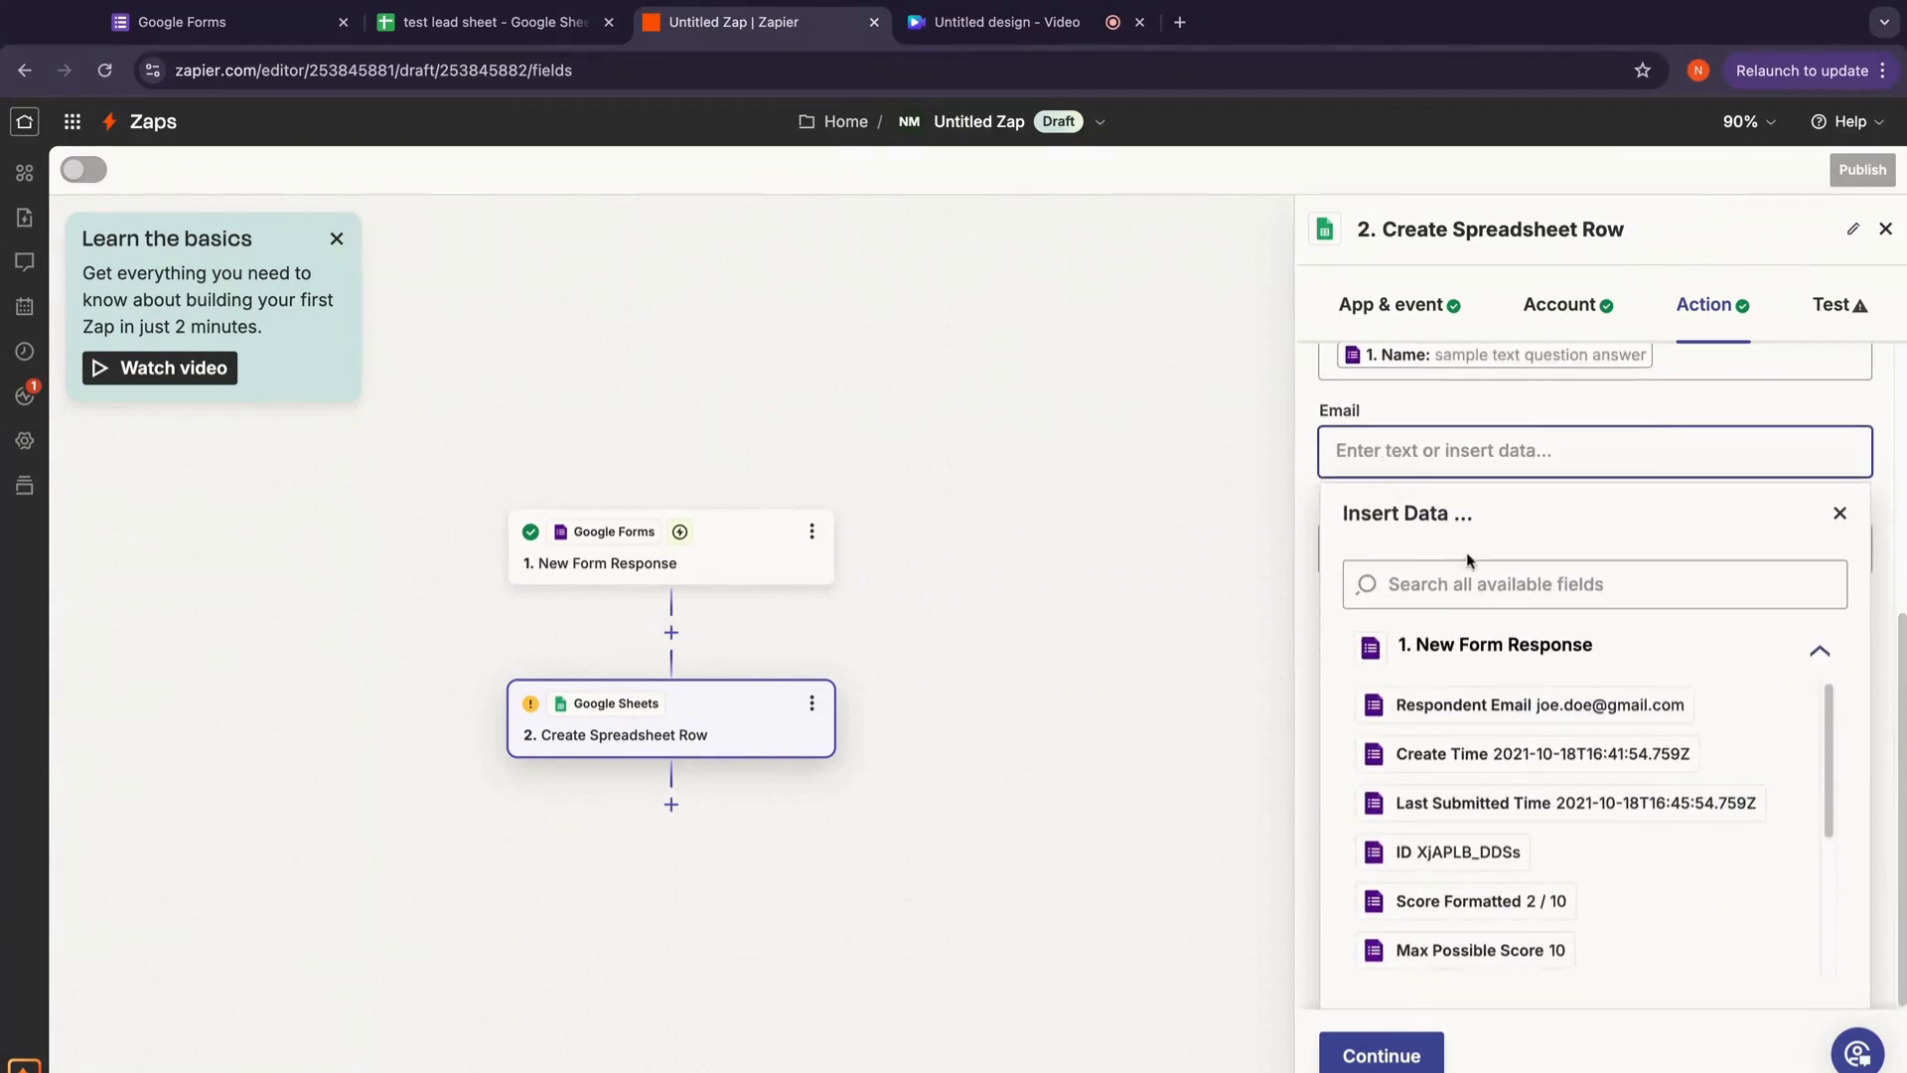
click(1468, 581)
text(email)
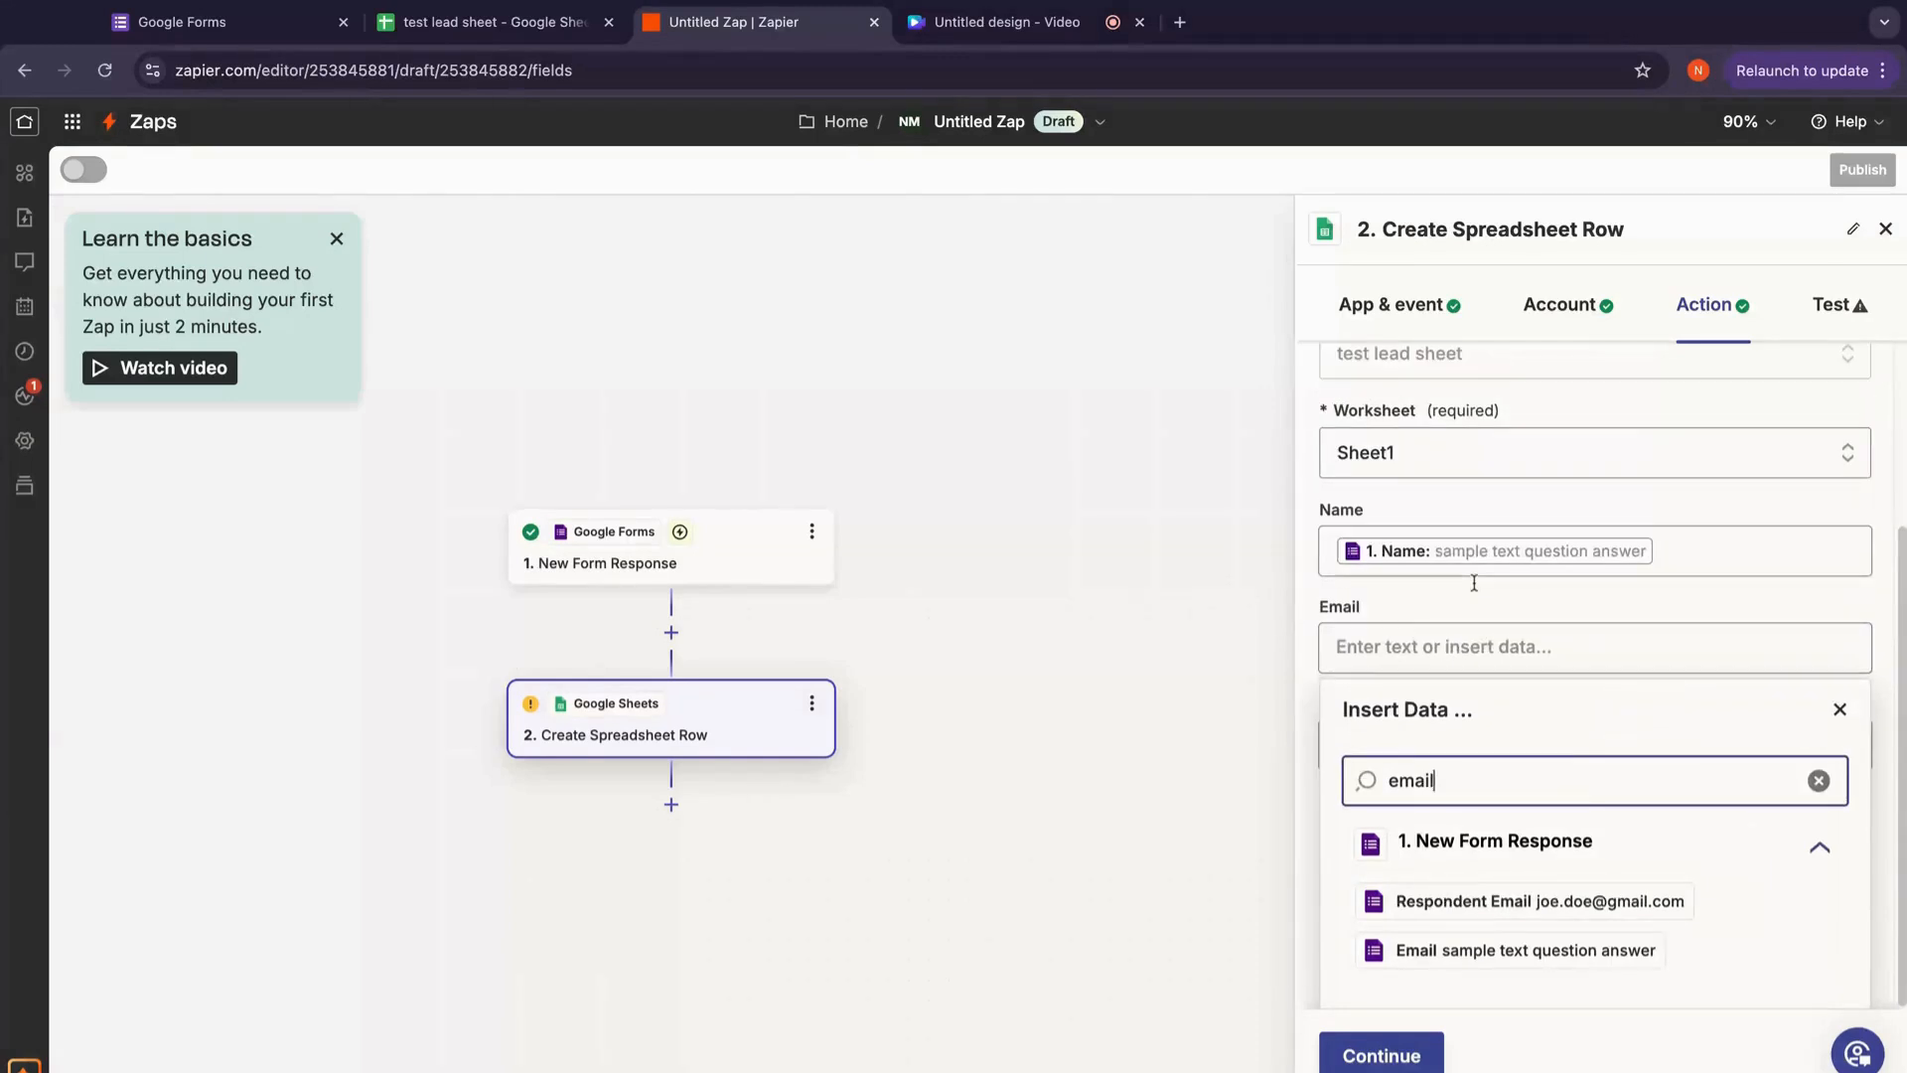
click(1593, 953)
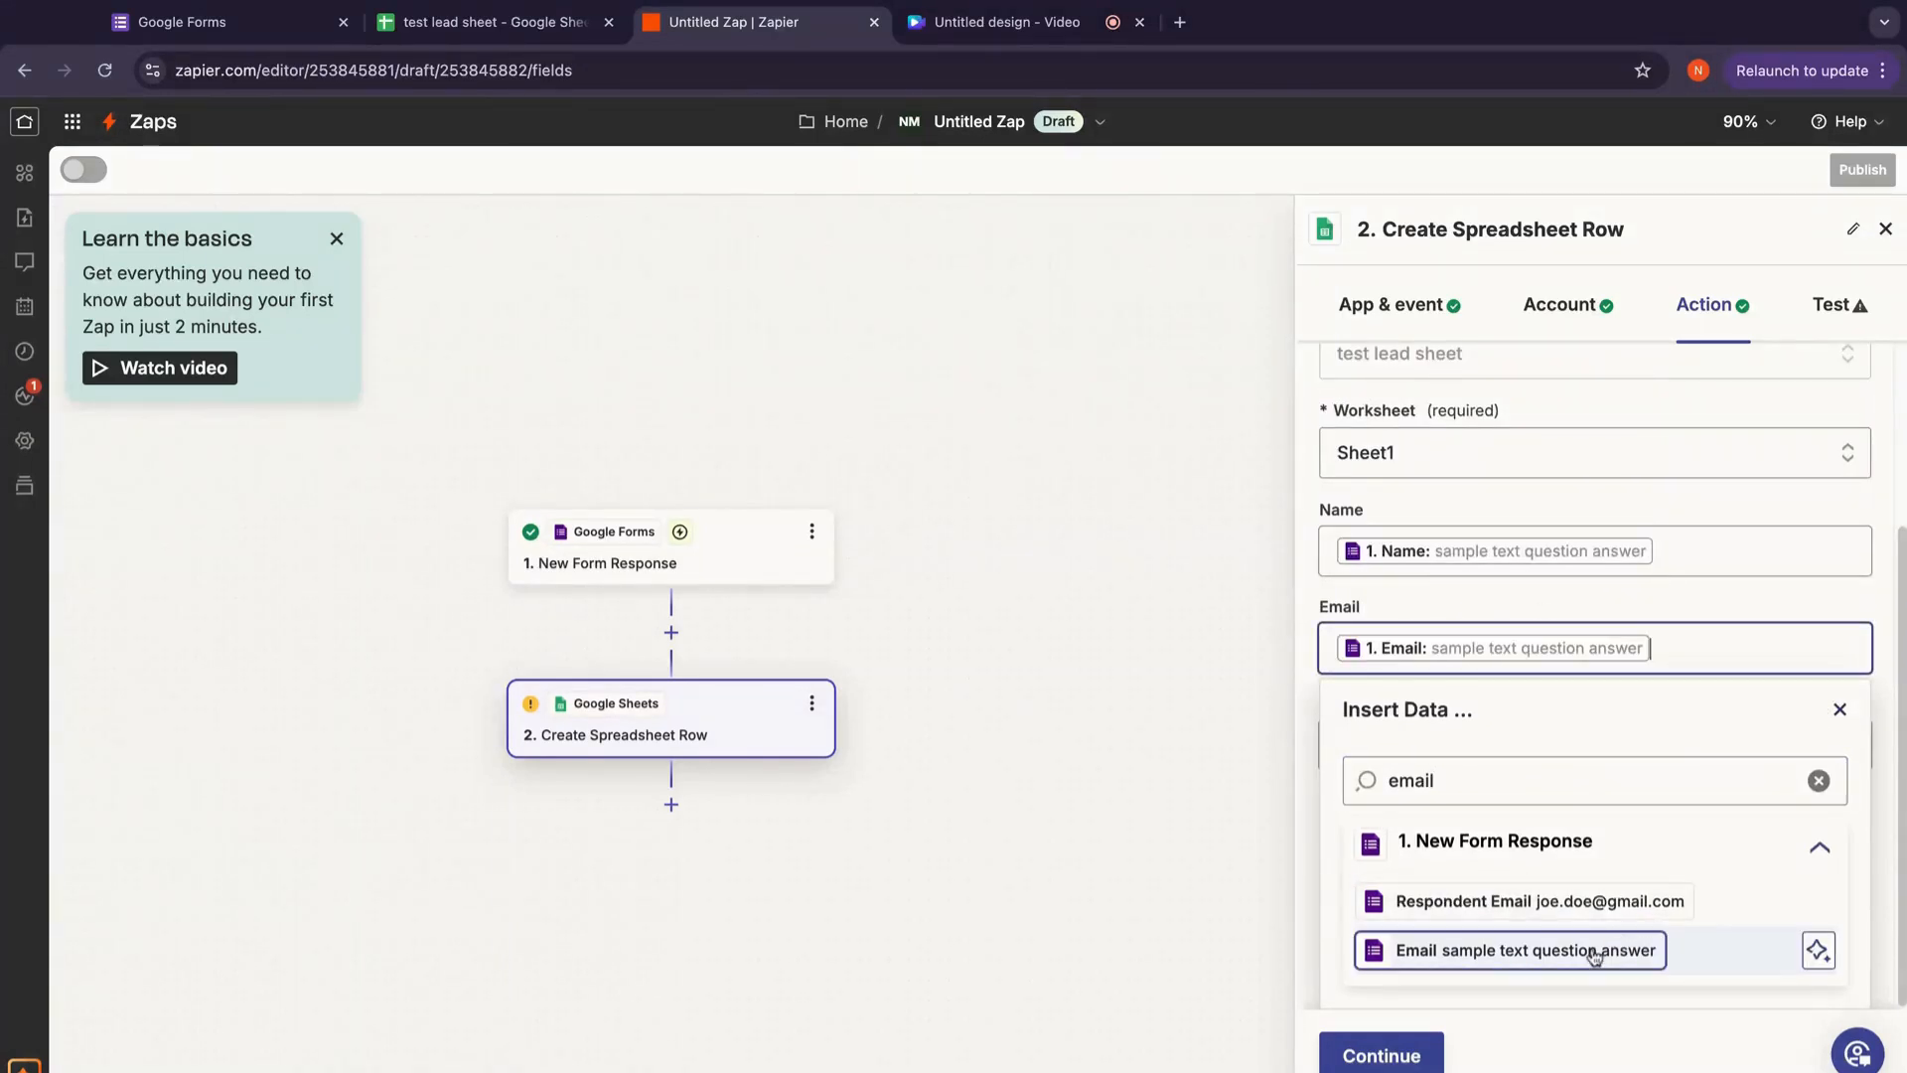
click(1780, 601)
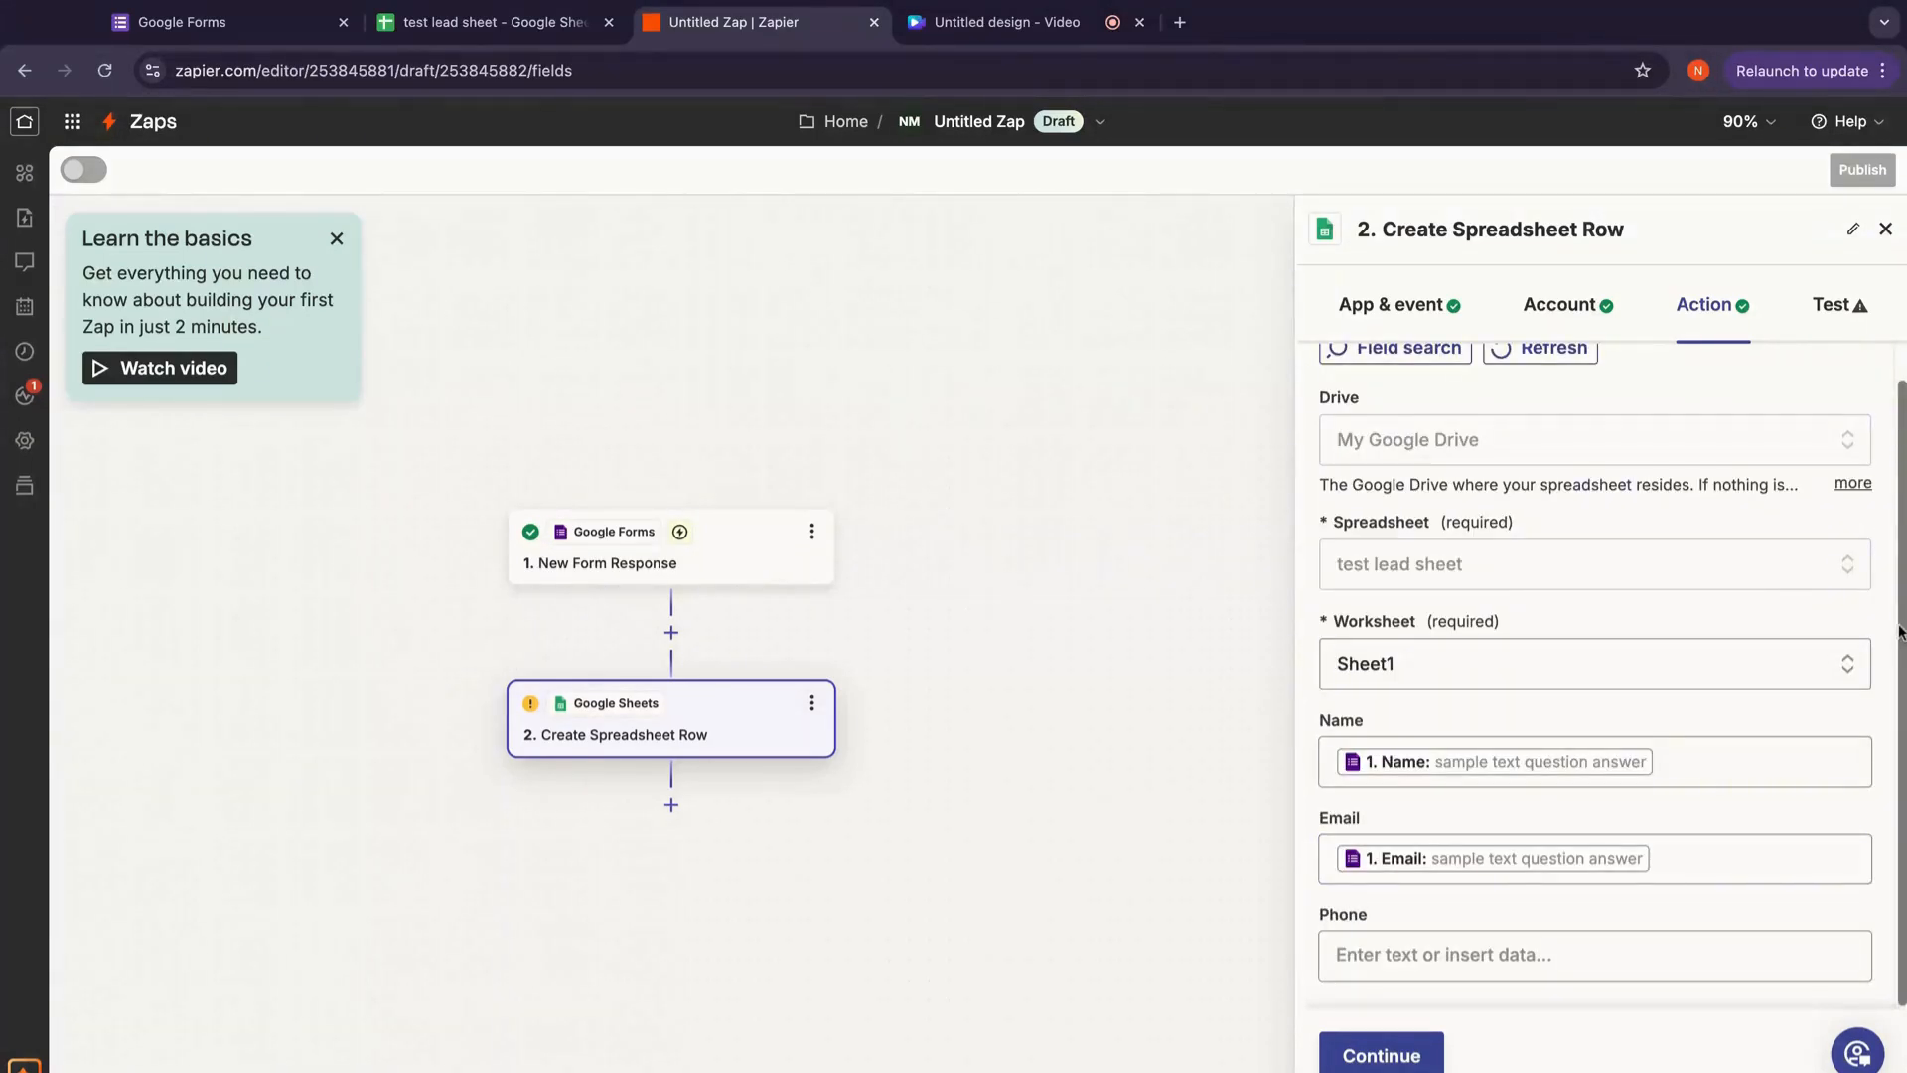
Step: Map the spreadsheet row's Phone field to the Phone answer from the New Form Response data
scroll(1599, 894, down, 4)
click(1549, 553)
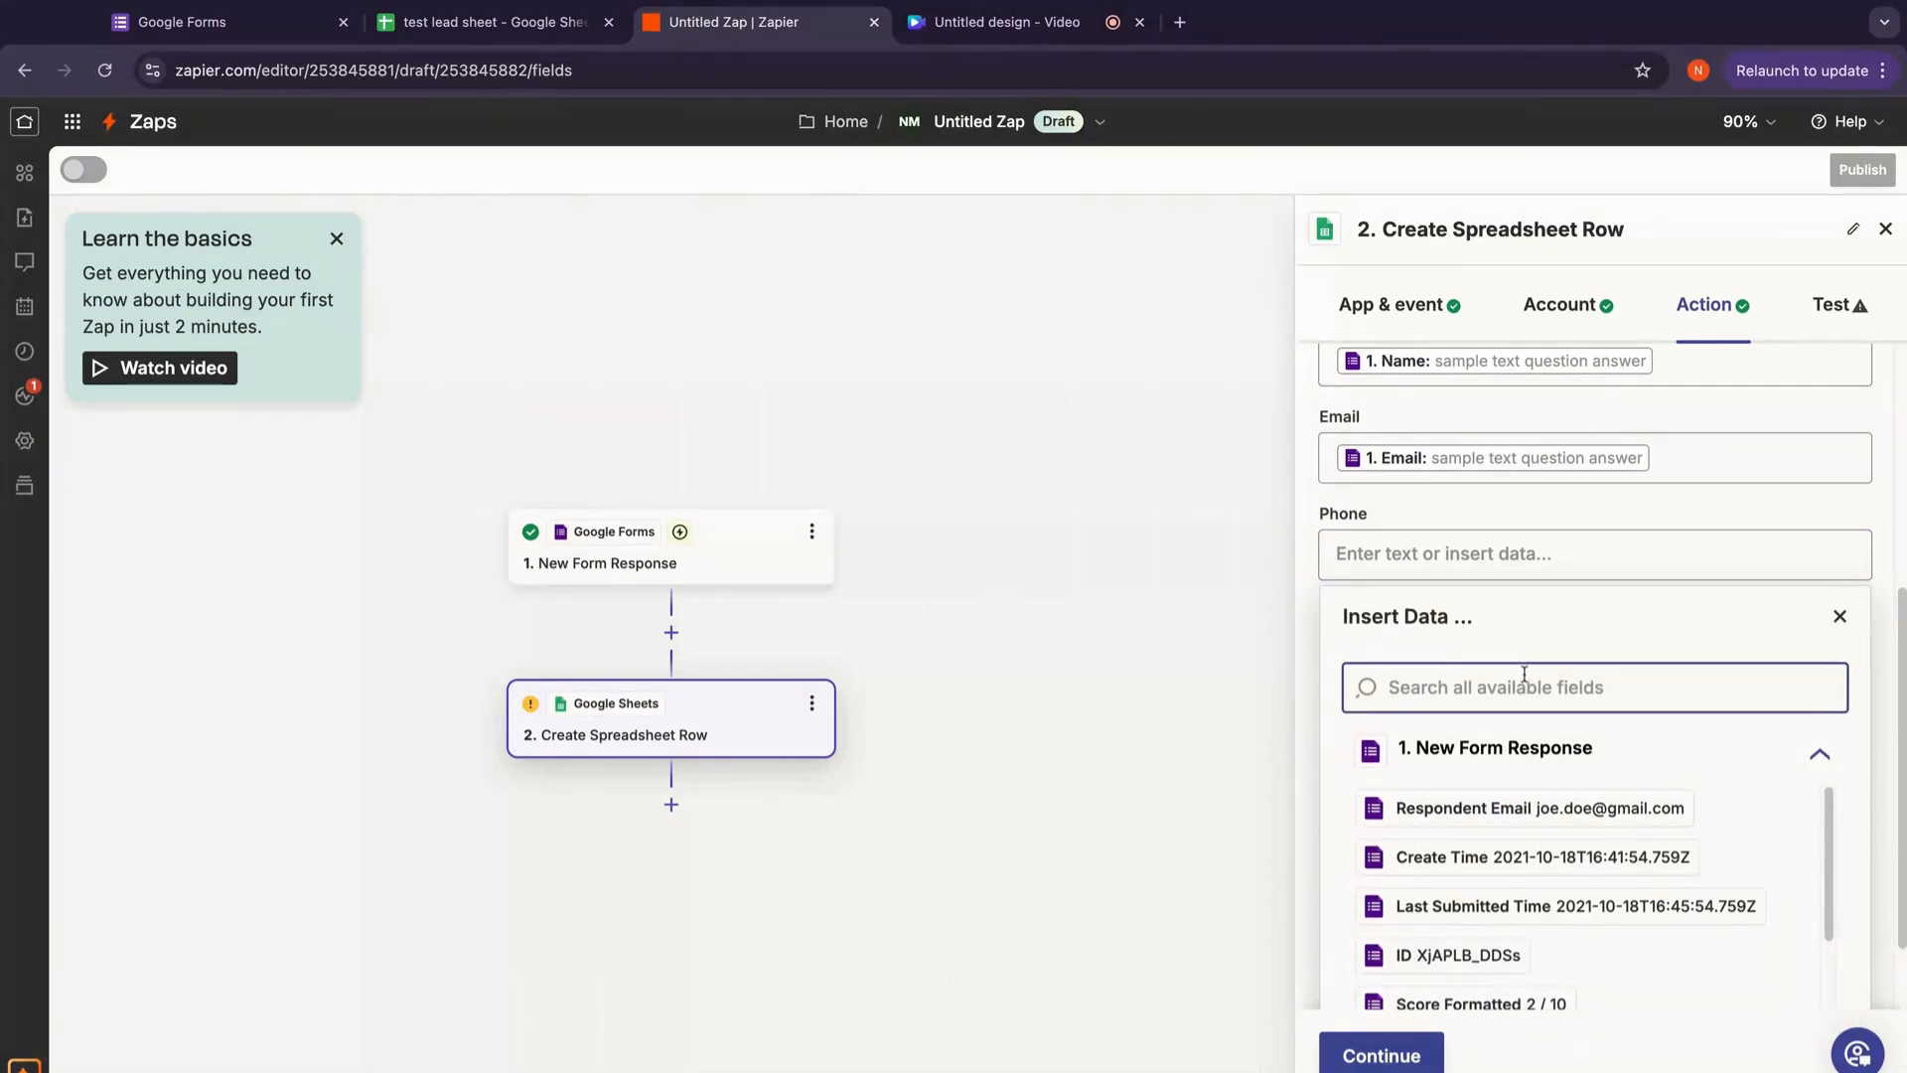
text(phon)
click(1555, 949)
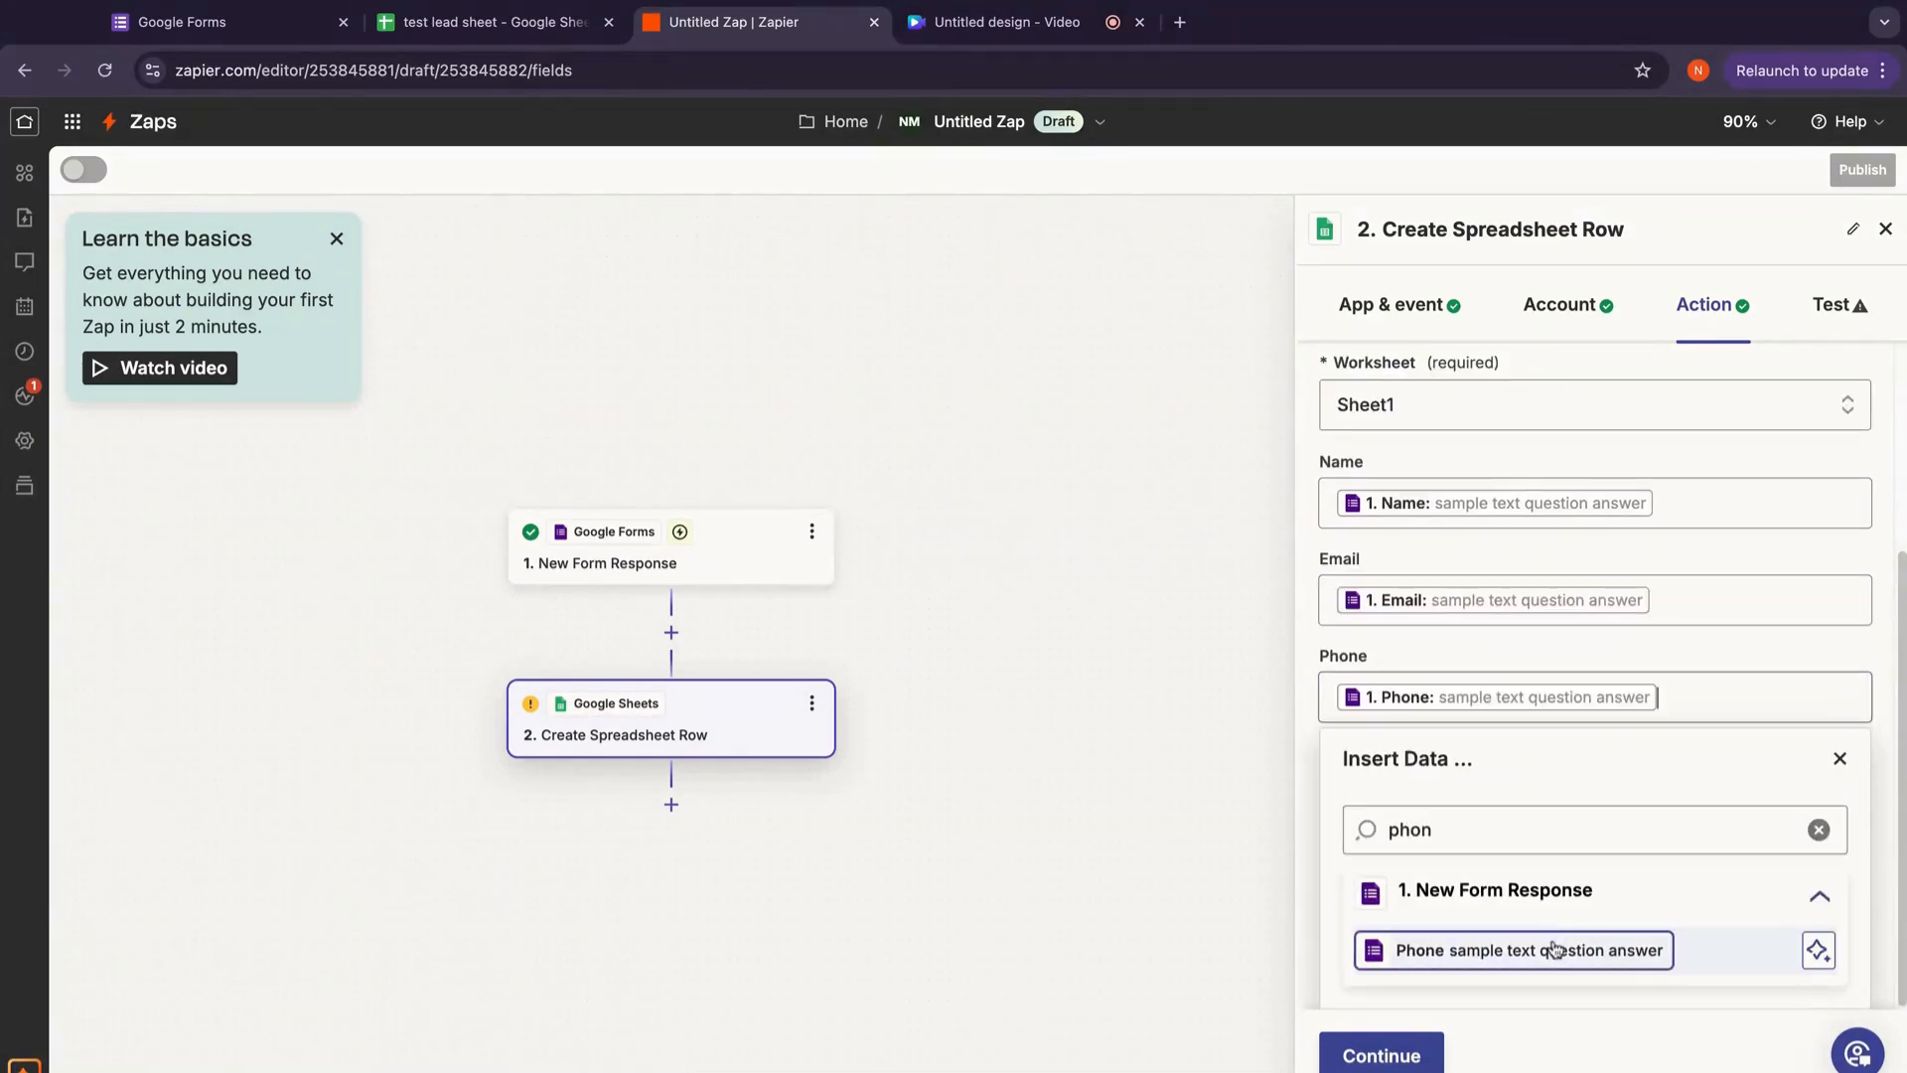
click(1899, 668)
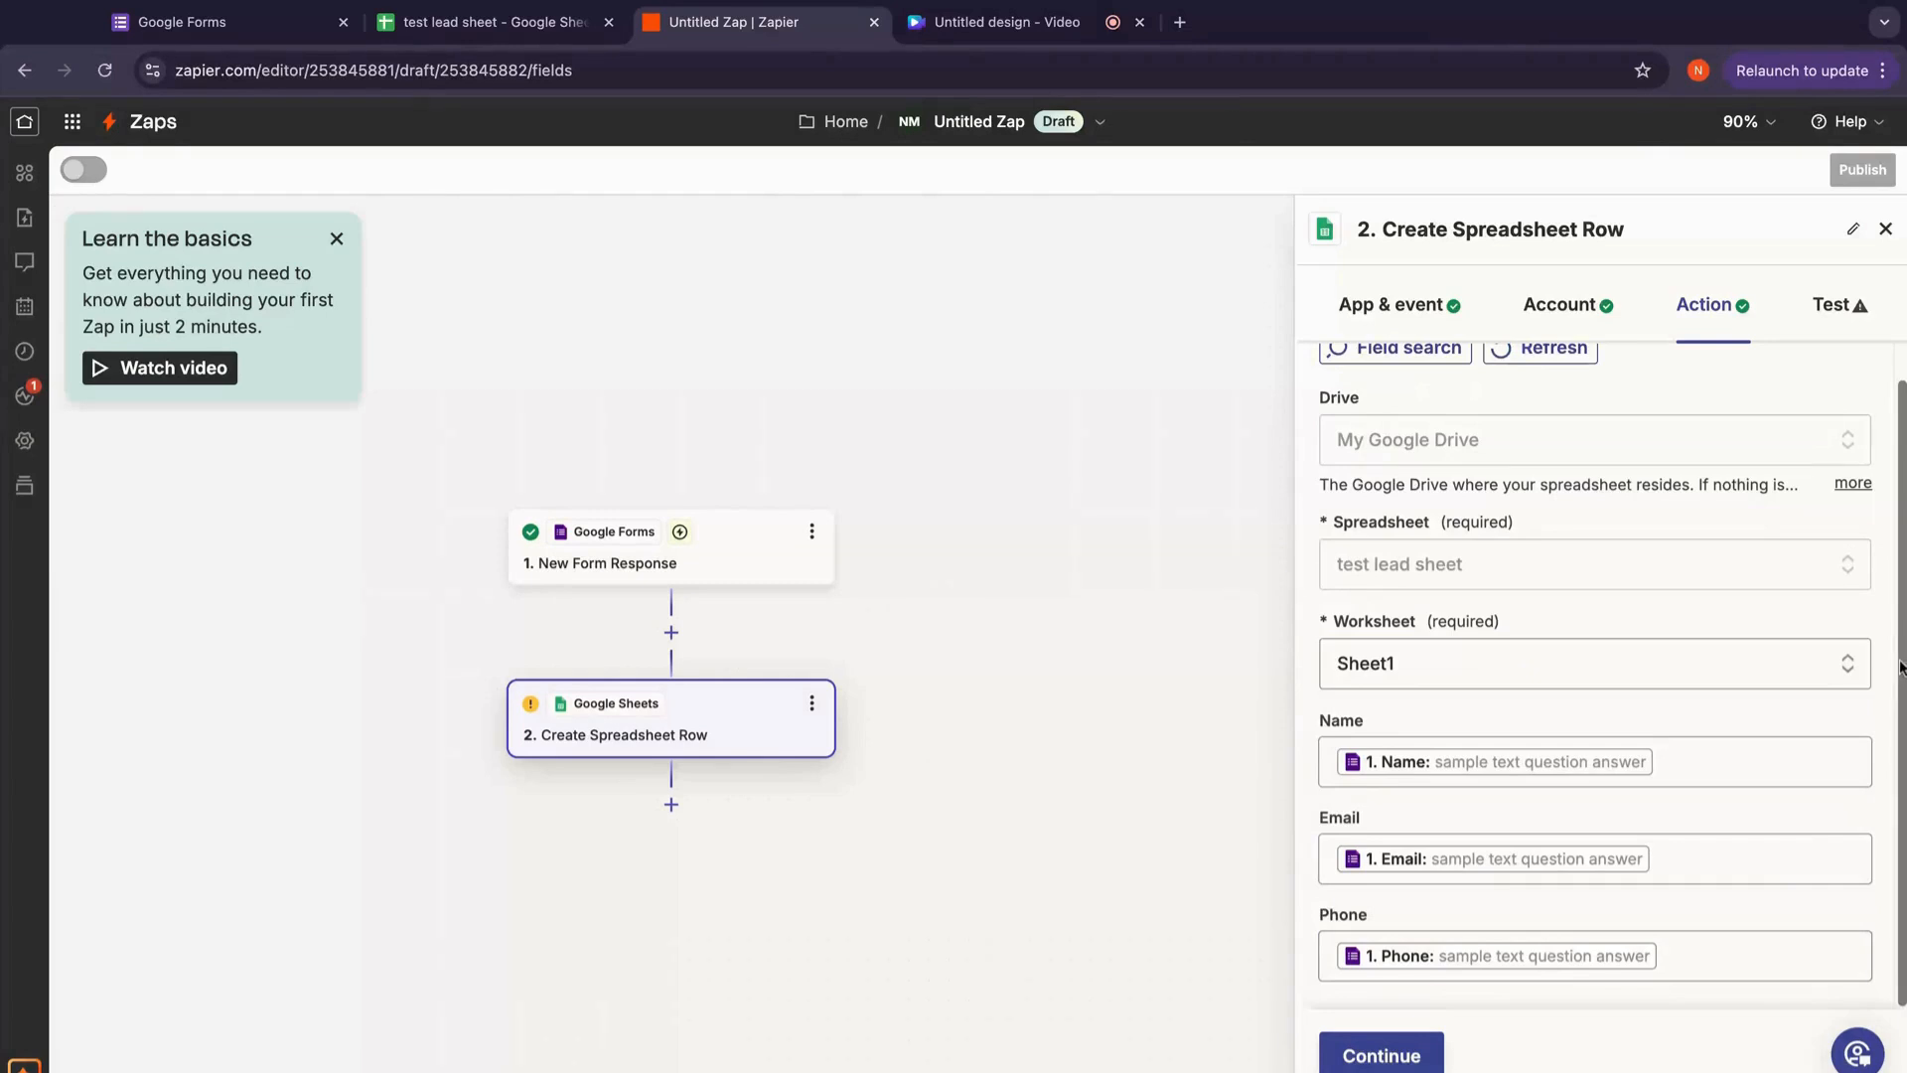
Step: Continue to the action's test, run it, and check row 2 of the test lead sheet in Google Sheets
click(1414, 1066)
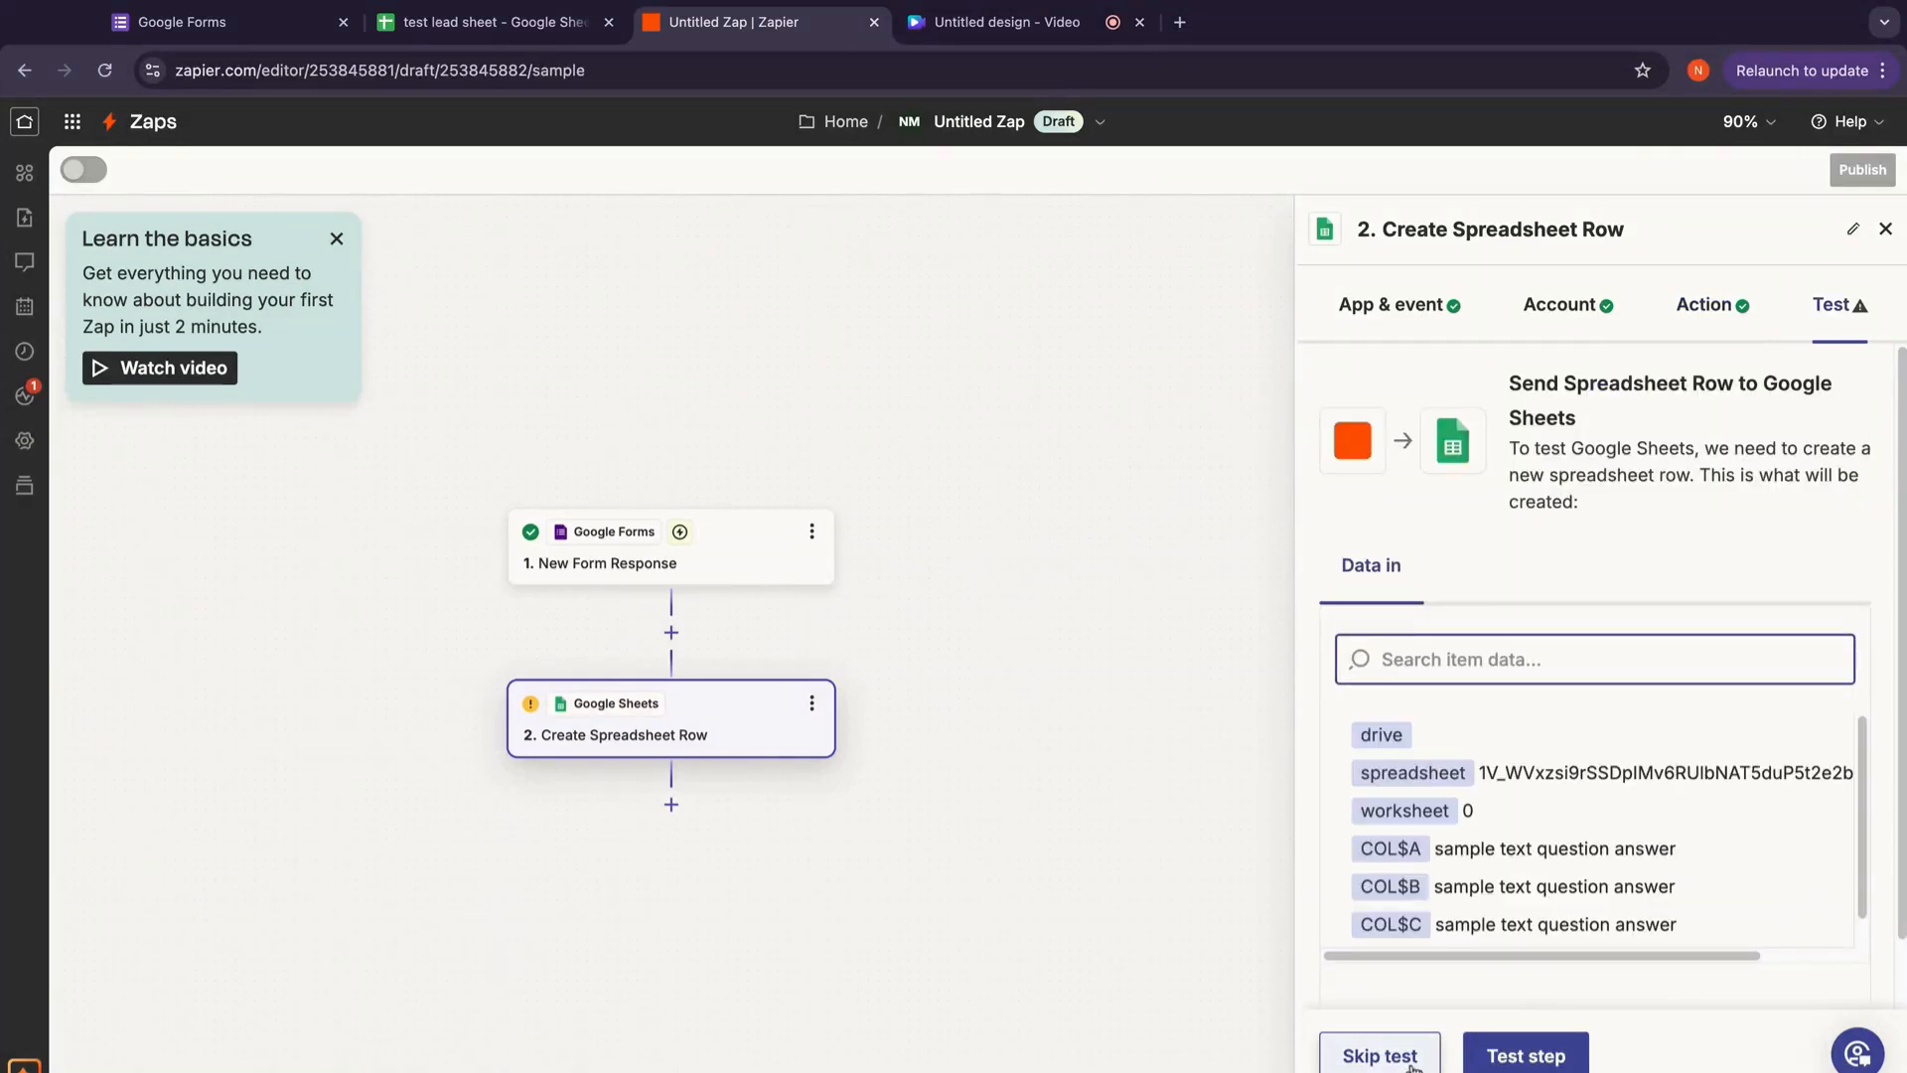
click(1523, 1057)
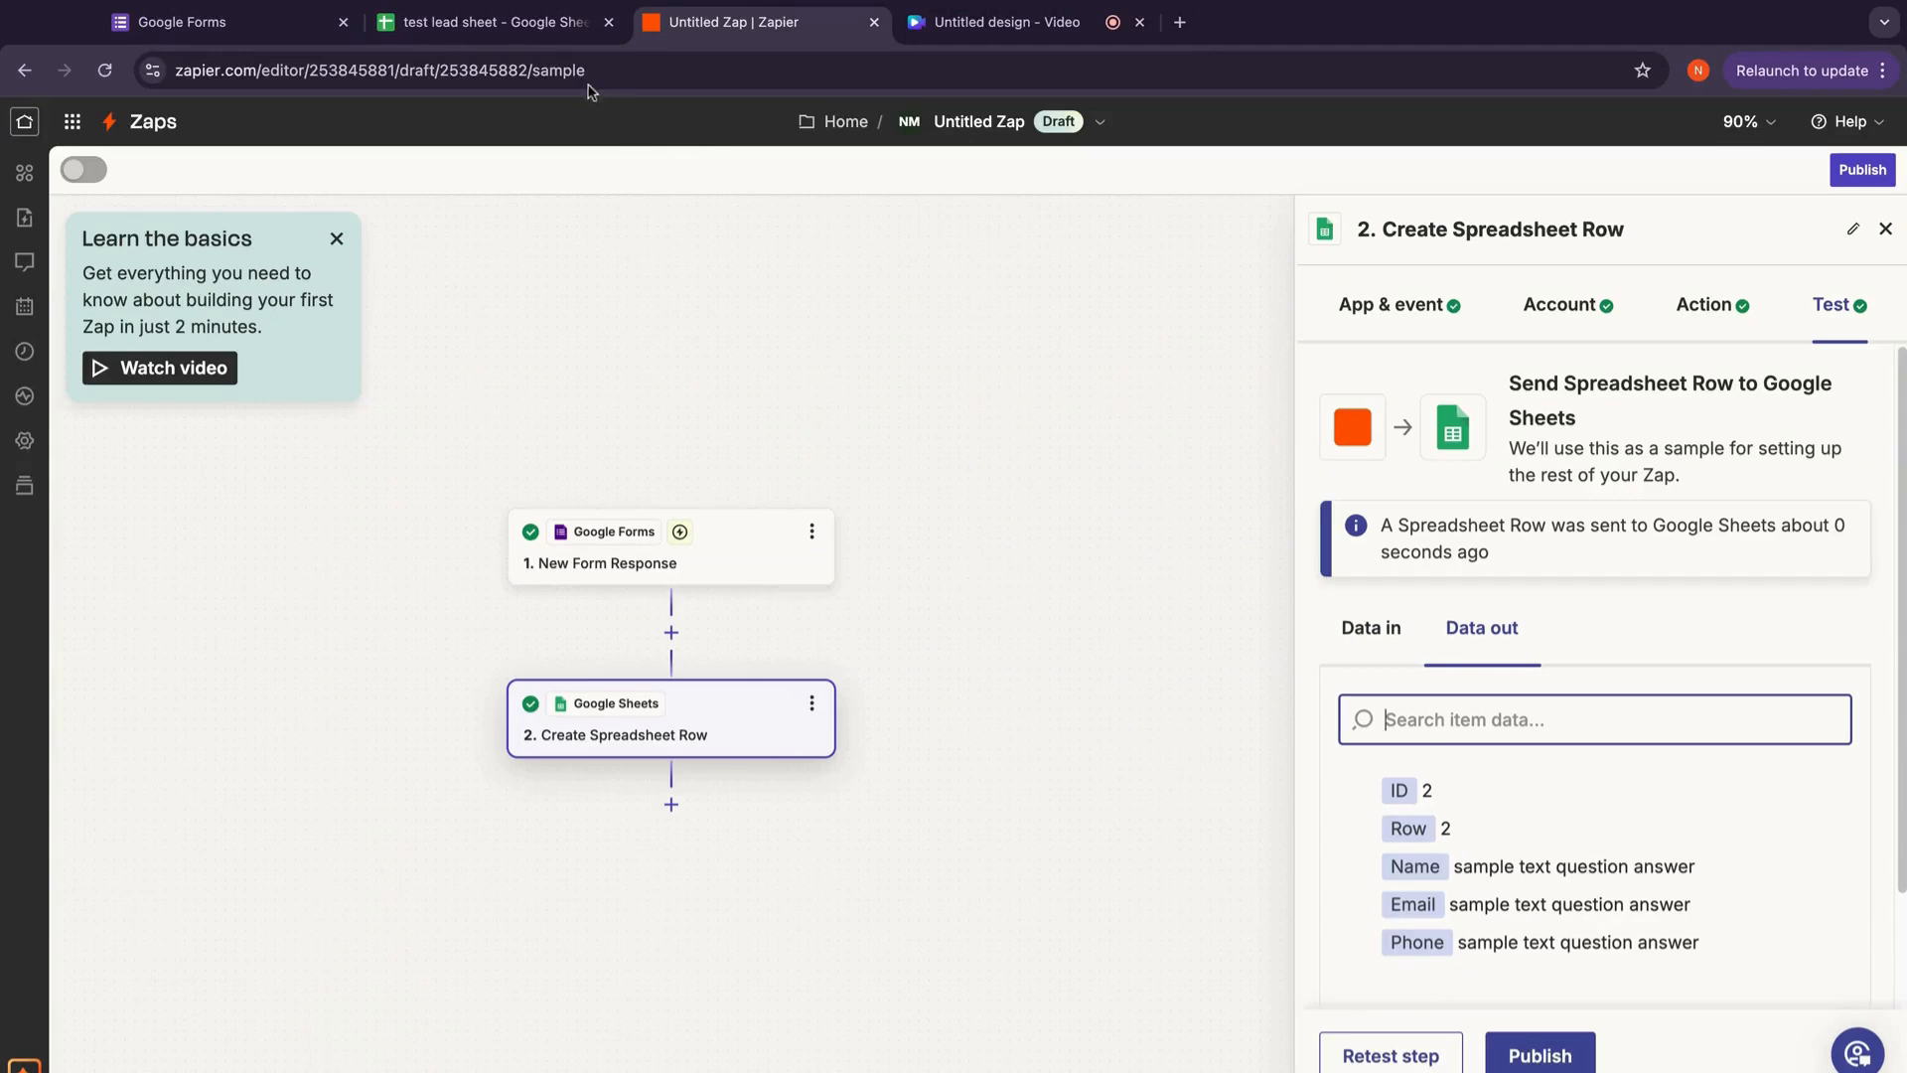
click(554, 33)
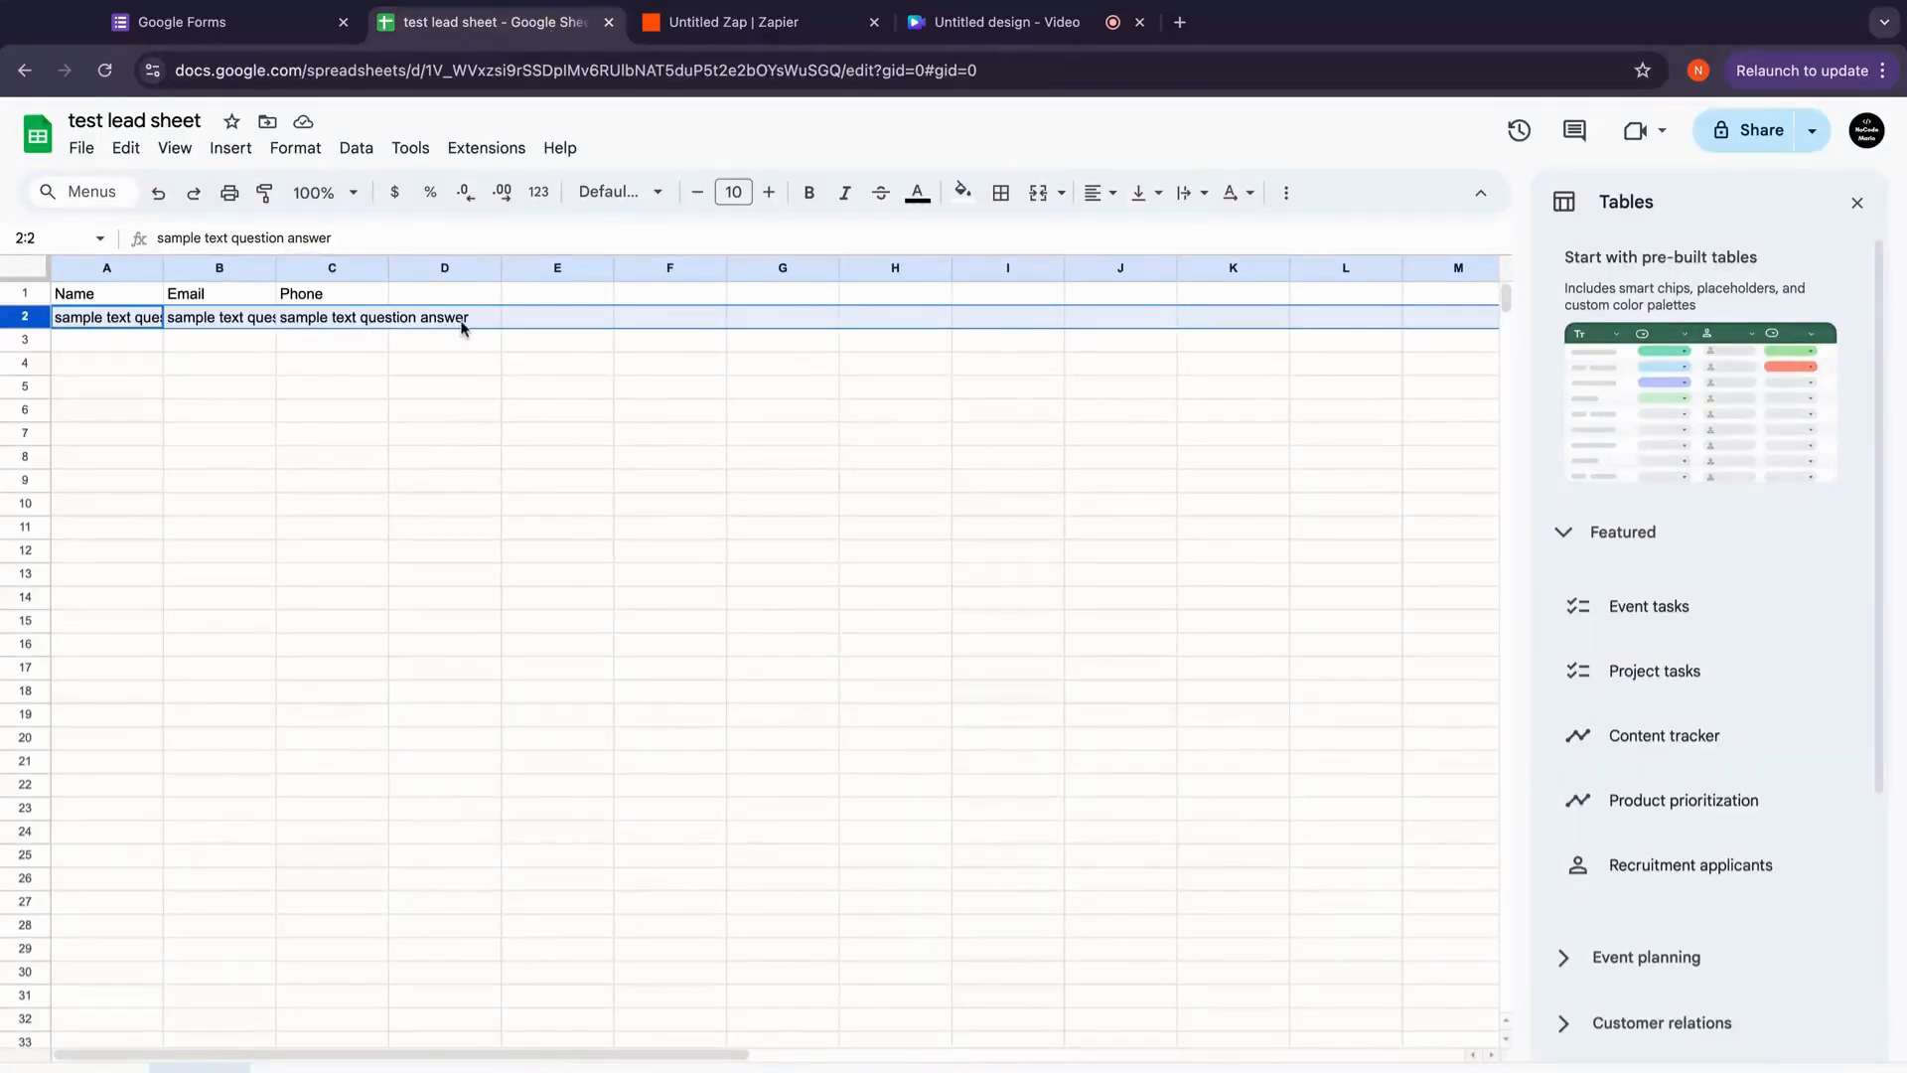
Step: Return to Zapier and publish the Zap
click(784, 28)
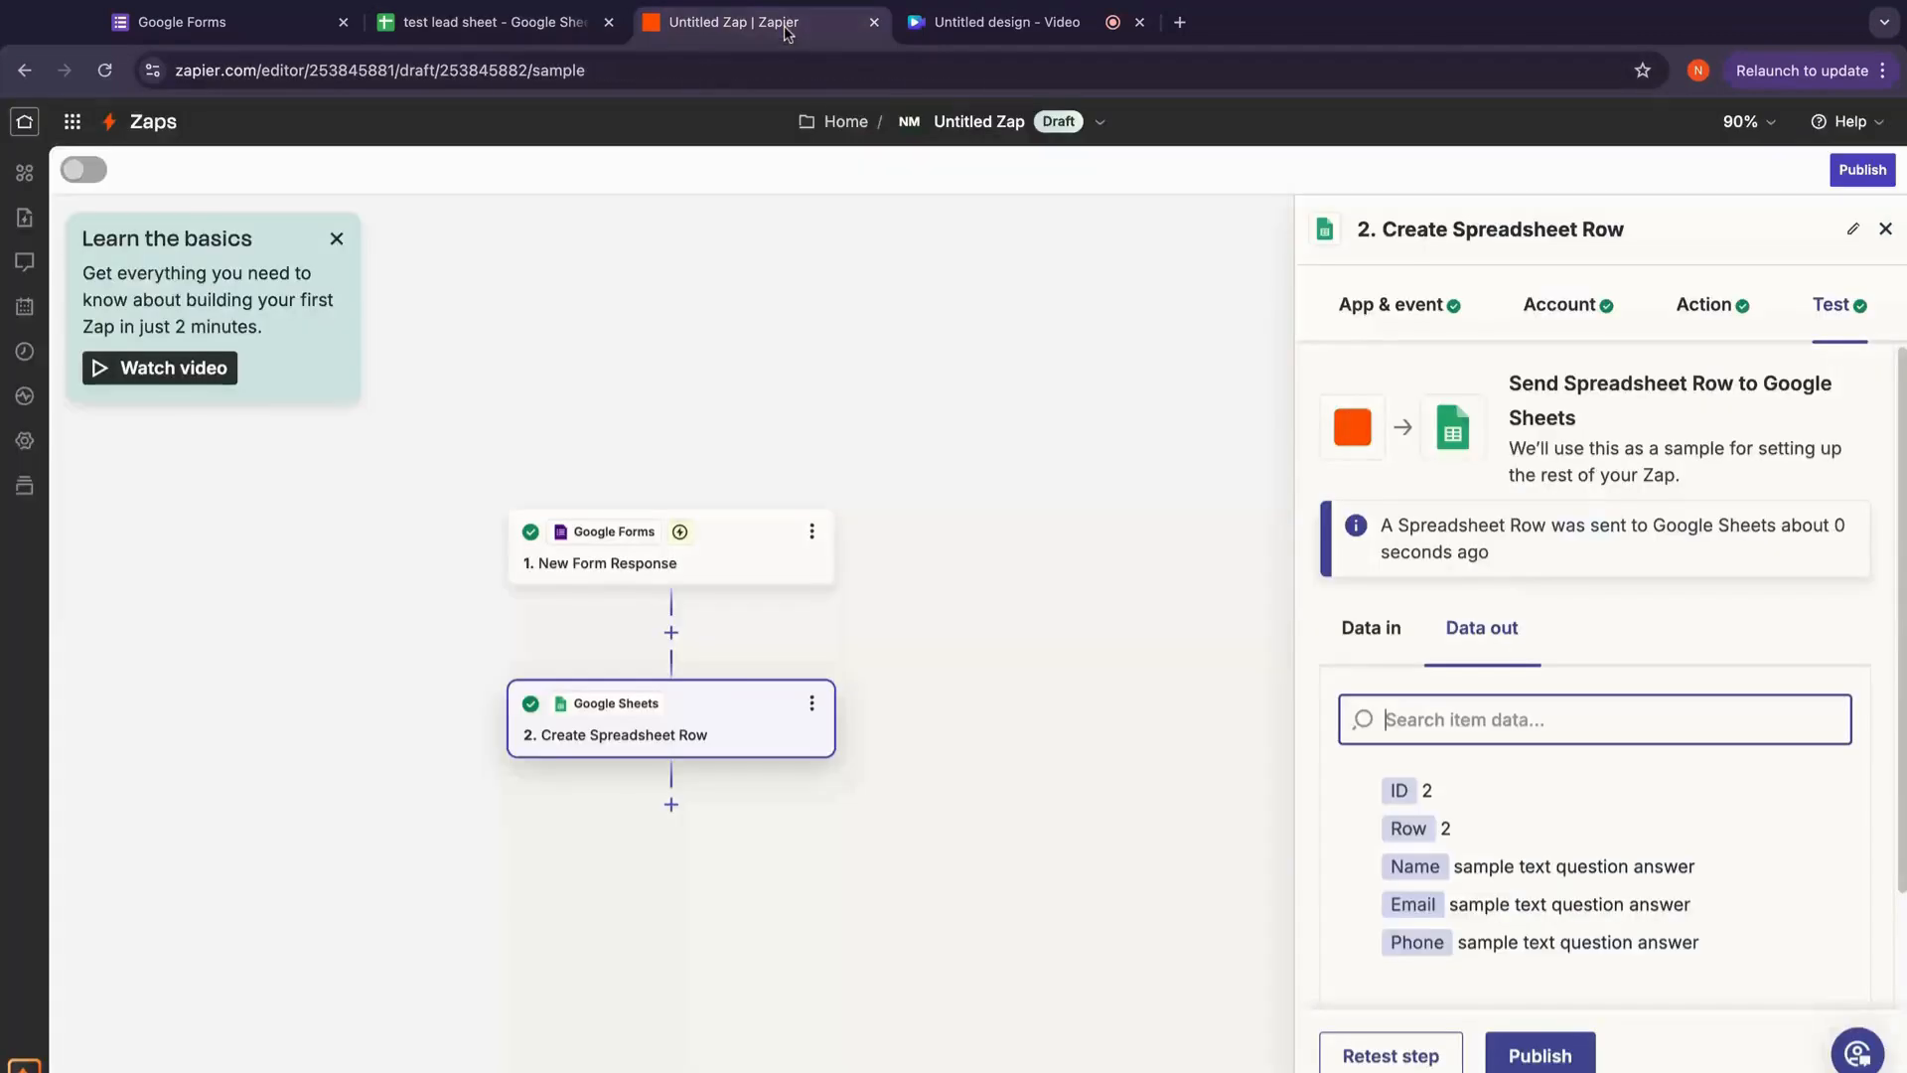
click(1554, 1064)
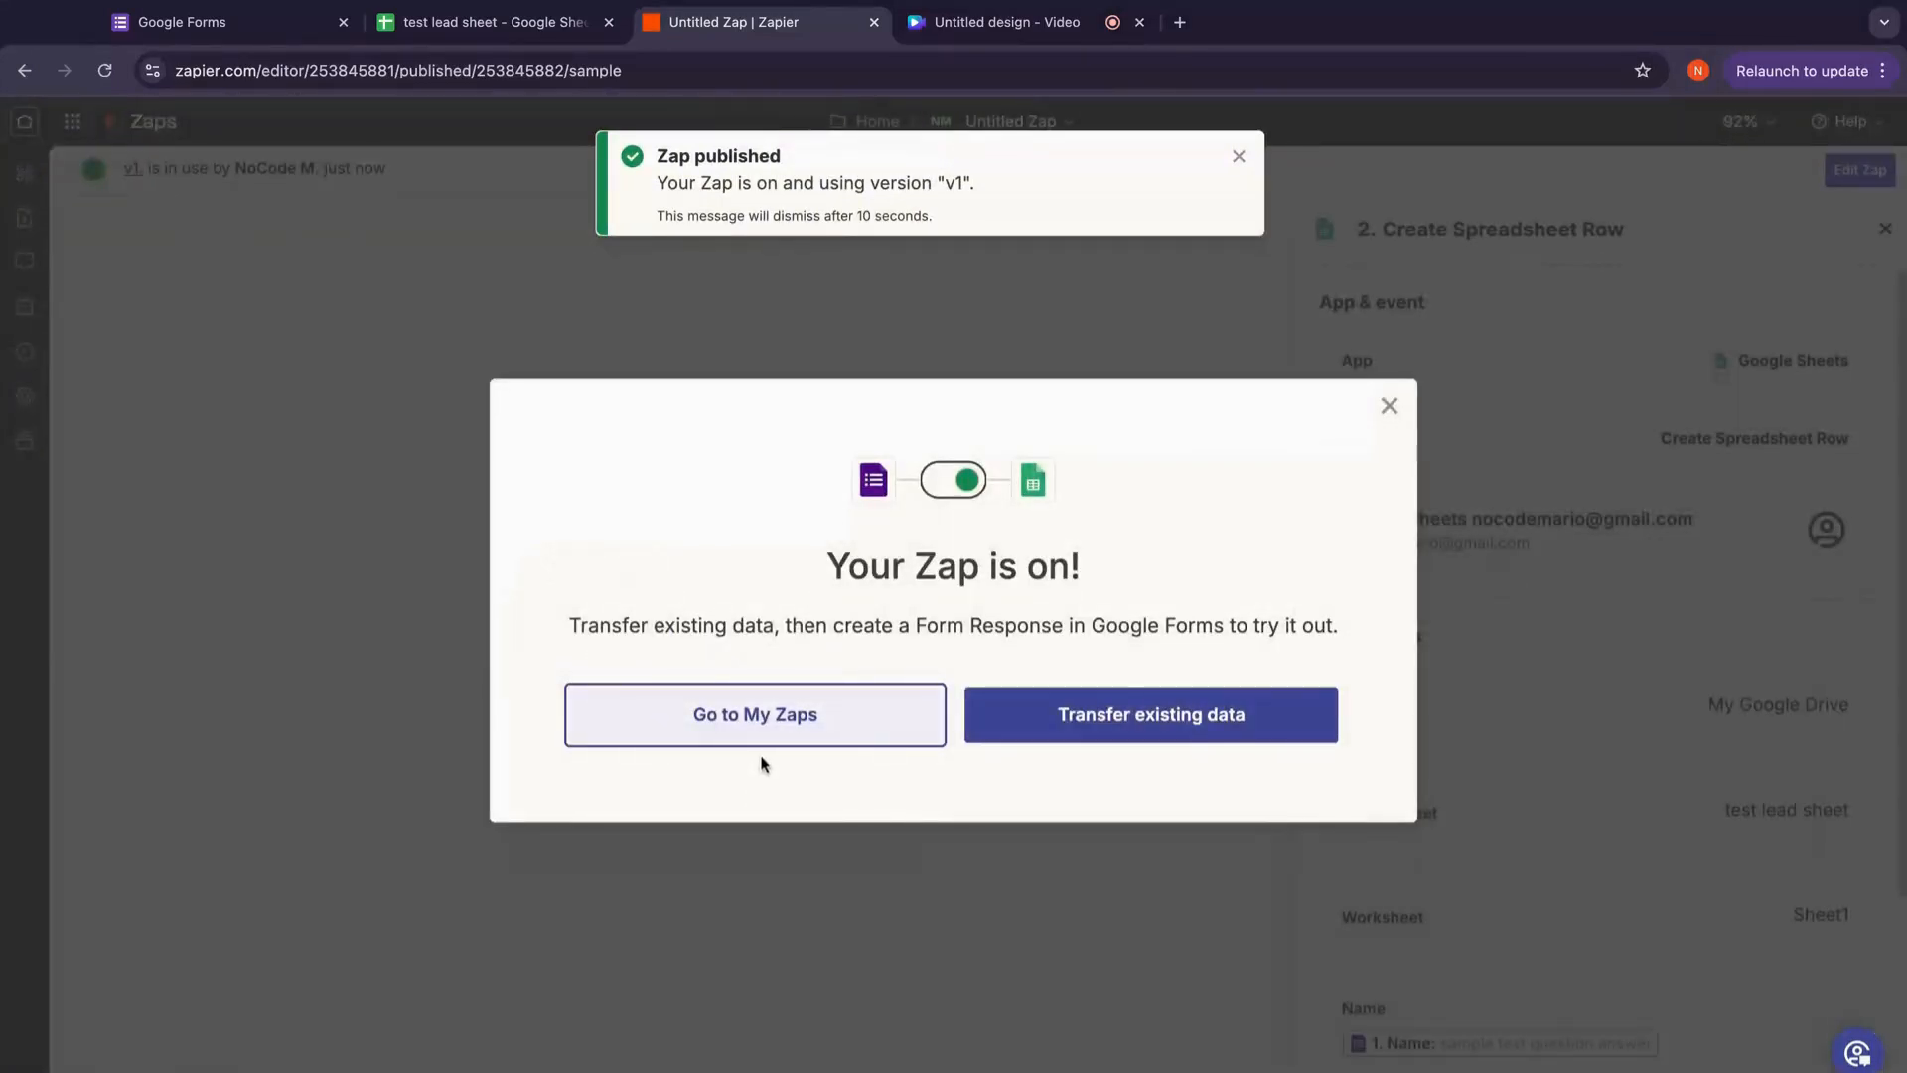
Step: Switch to Google Forms, open the test lead form, and preview it as a respondent
click(449, 23)
click(298, 21)
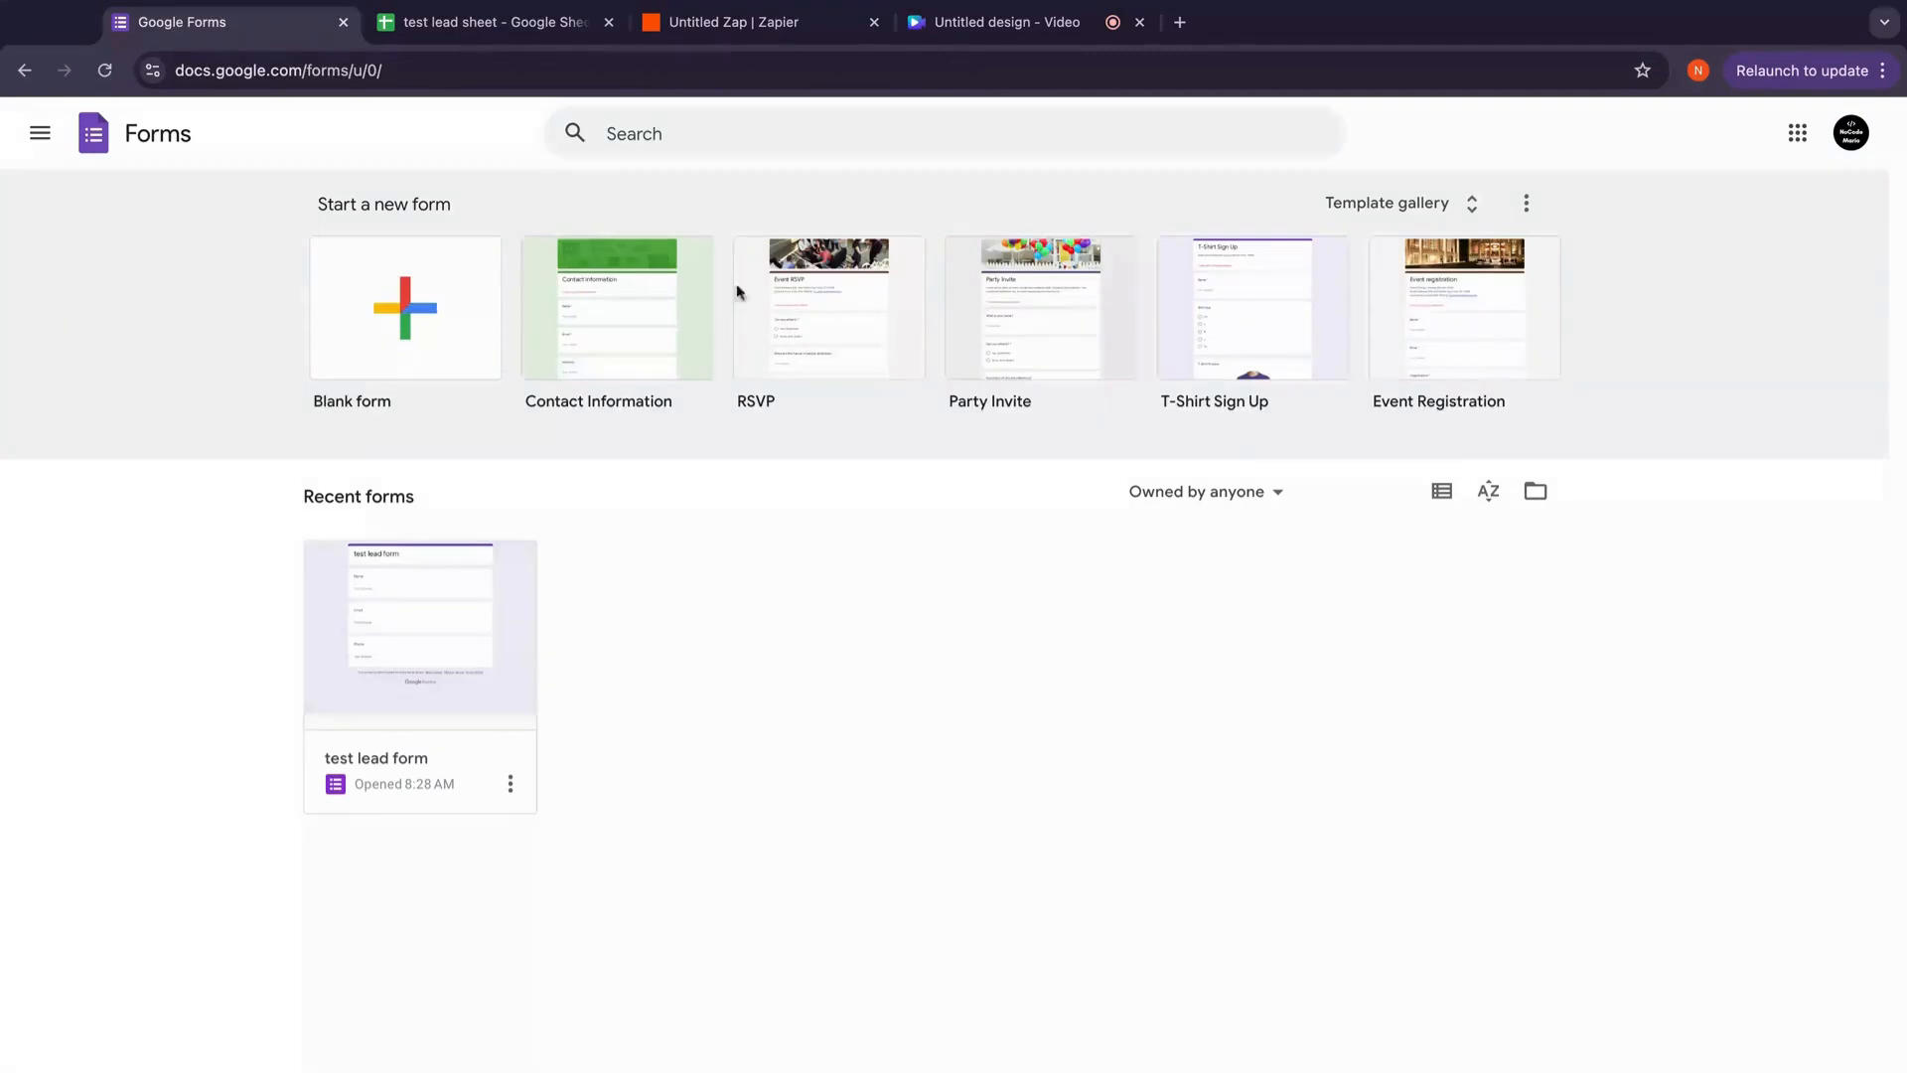
click(510, 785)
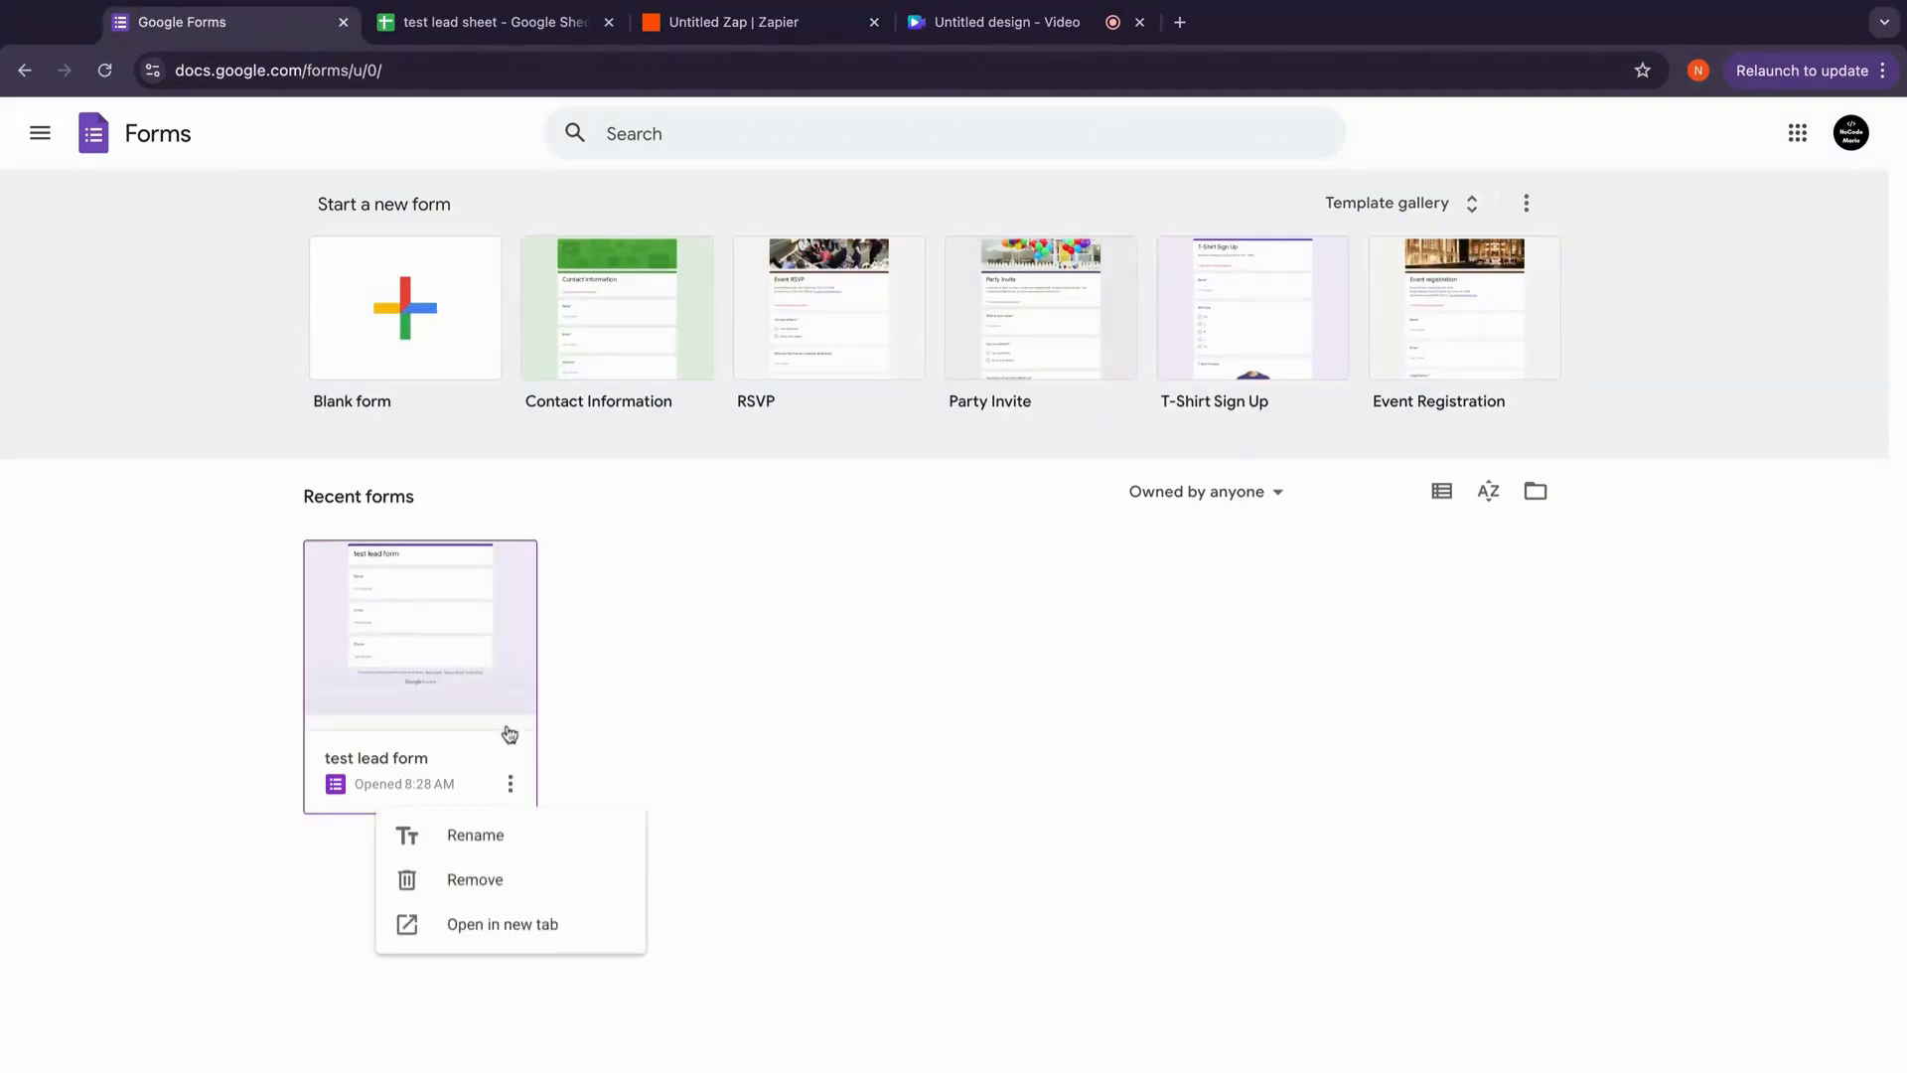
click(486, 661)
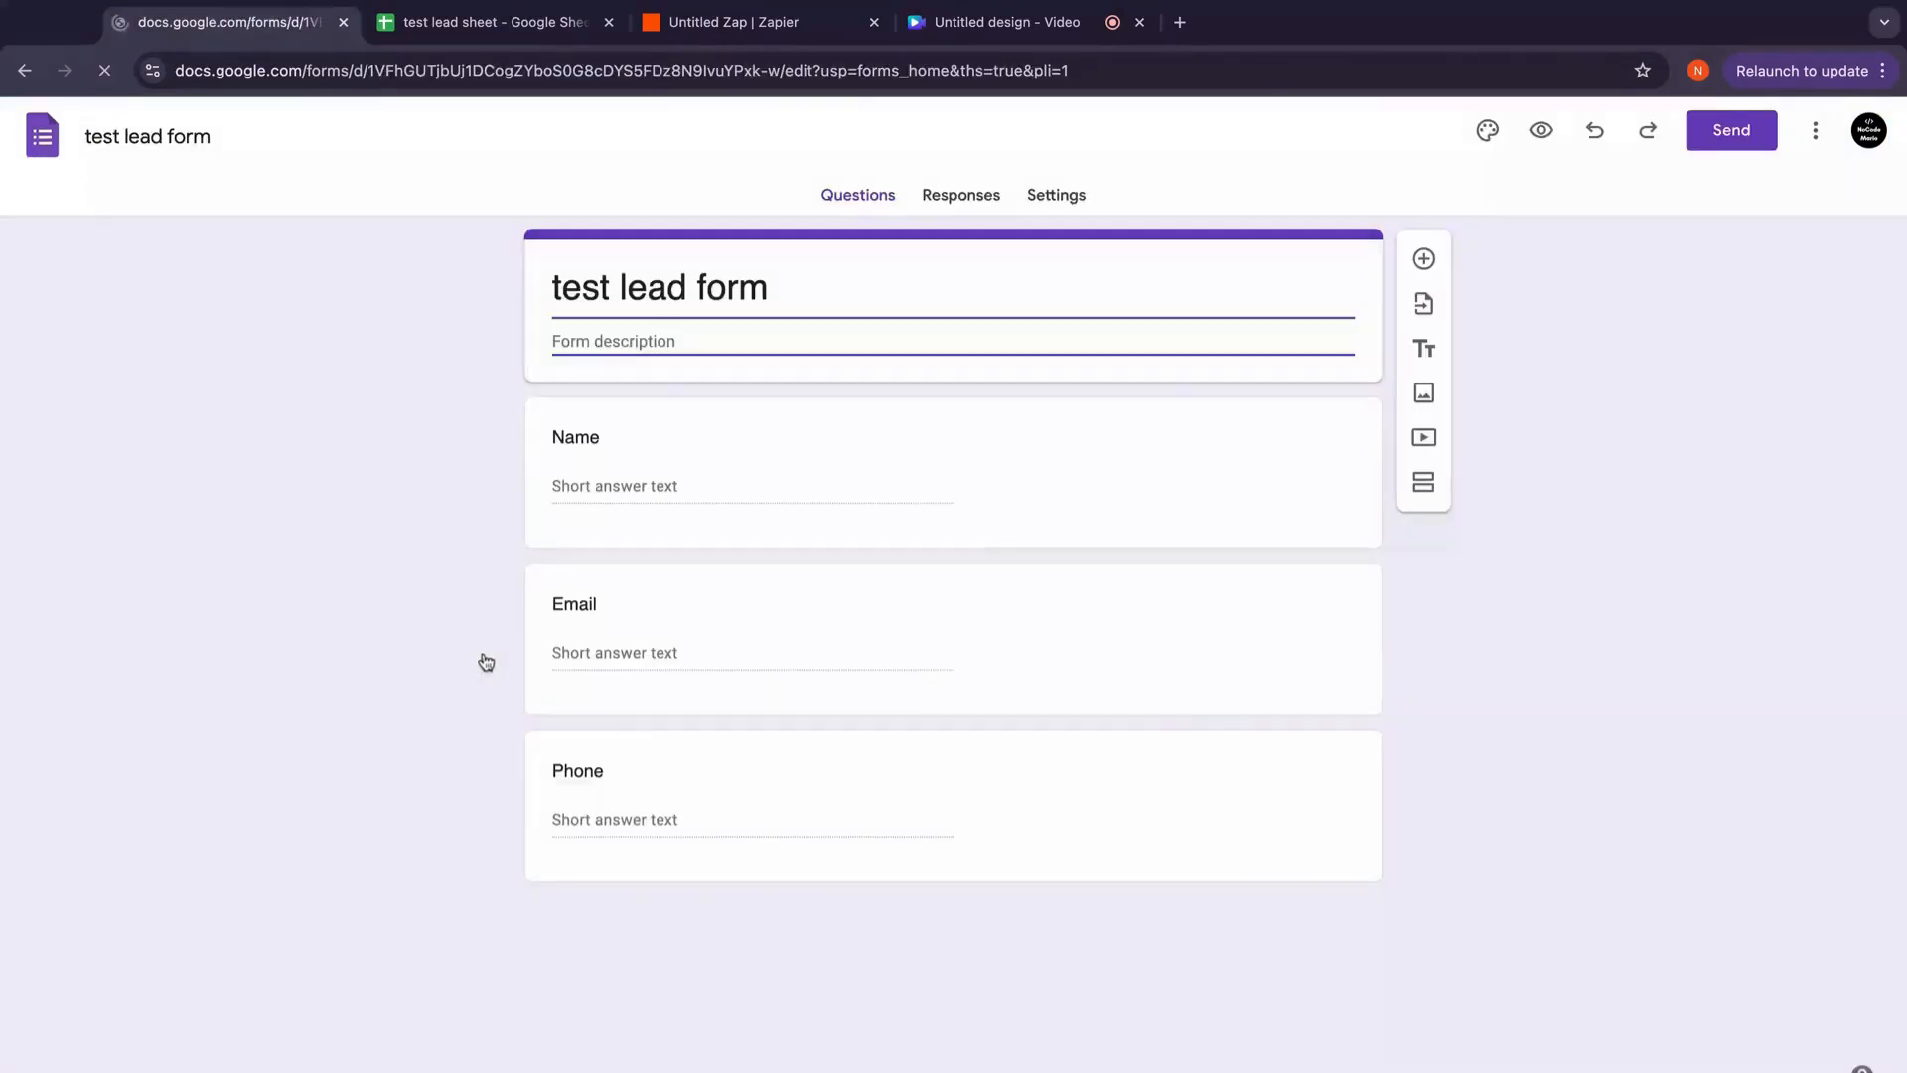
click(1540, 130)
Step: Fill in the form's Name, Email and Phone fields with a test lead's details and submit the response
click(705, 402)
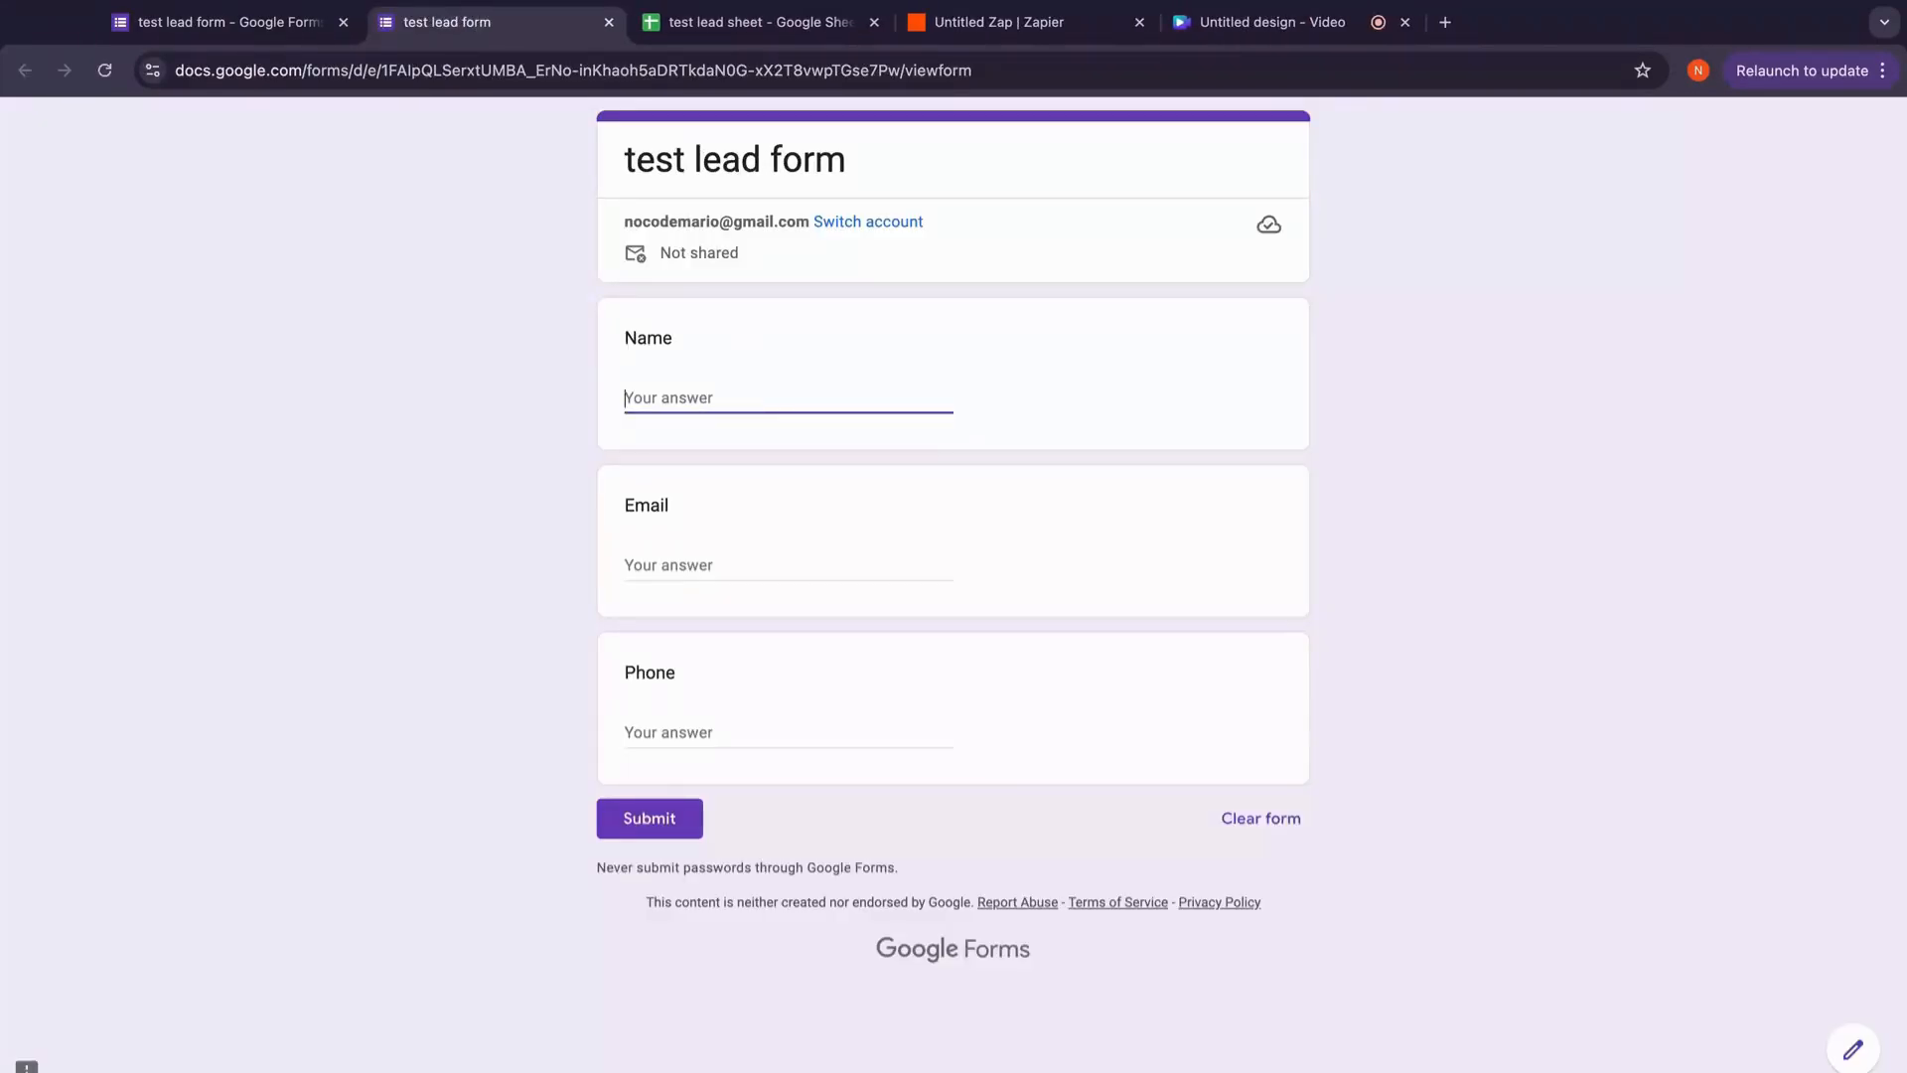
text(Mario)
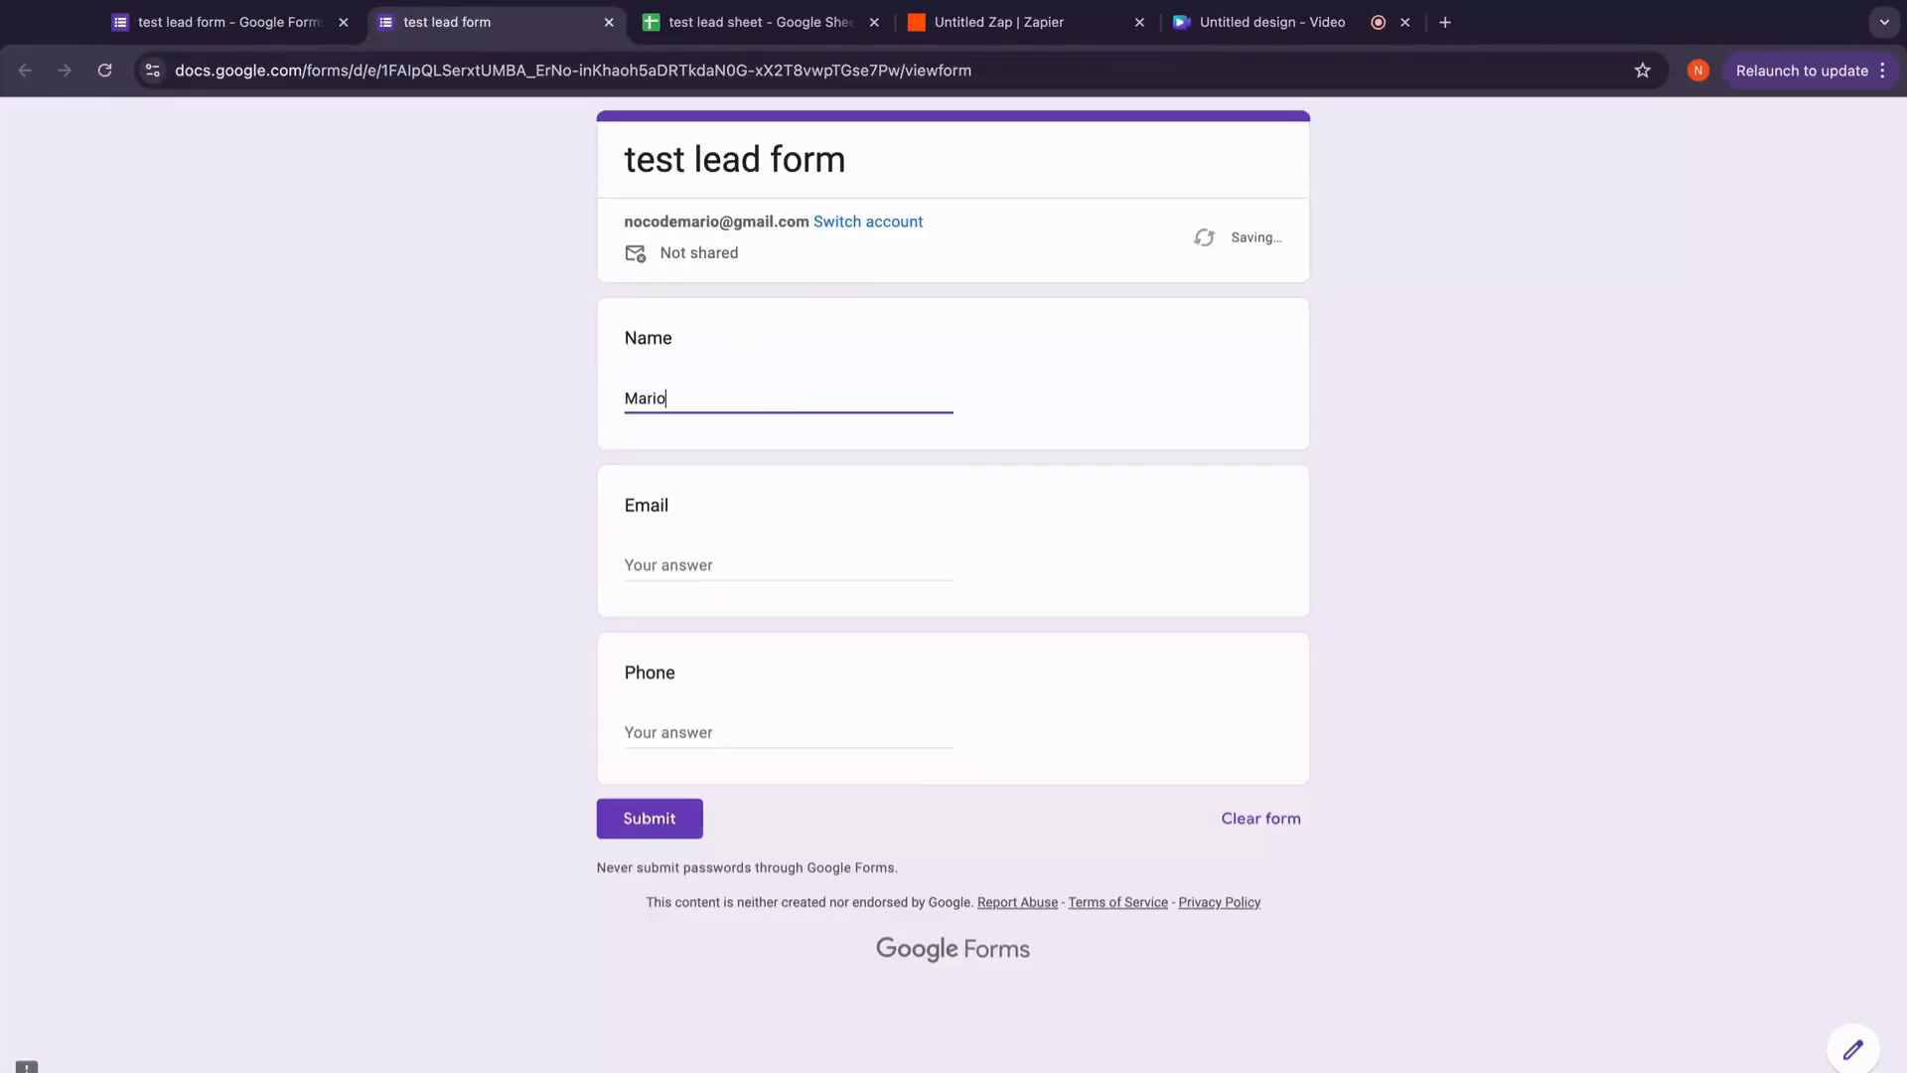
click(736, 556)
text(mario@tes)
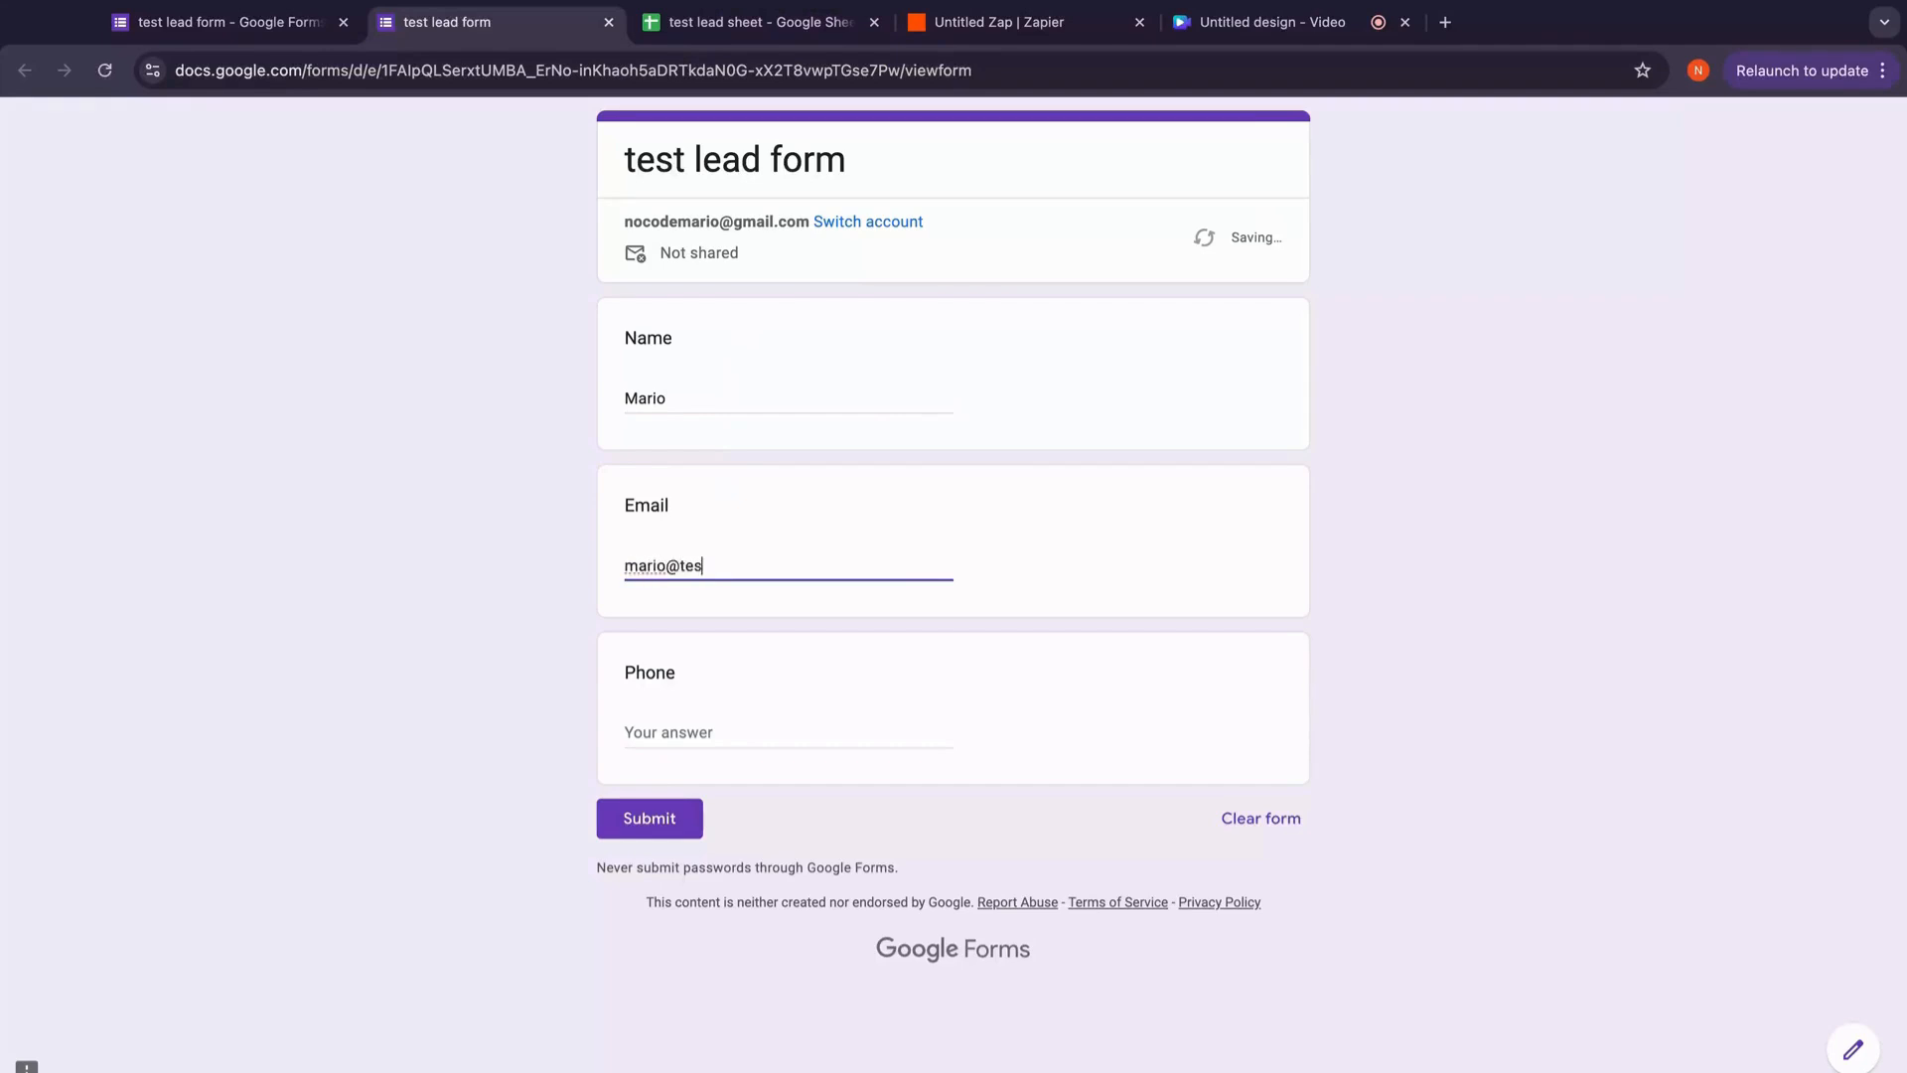
text(t.com)
click(749, 730)
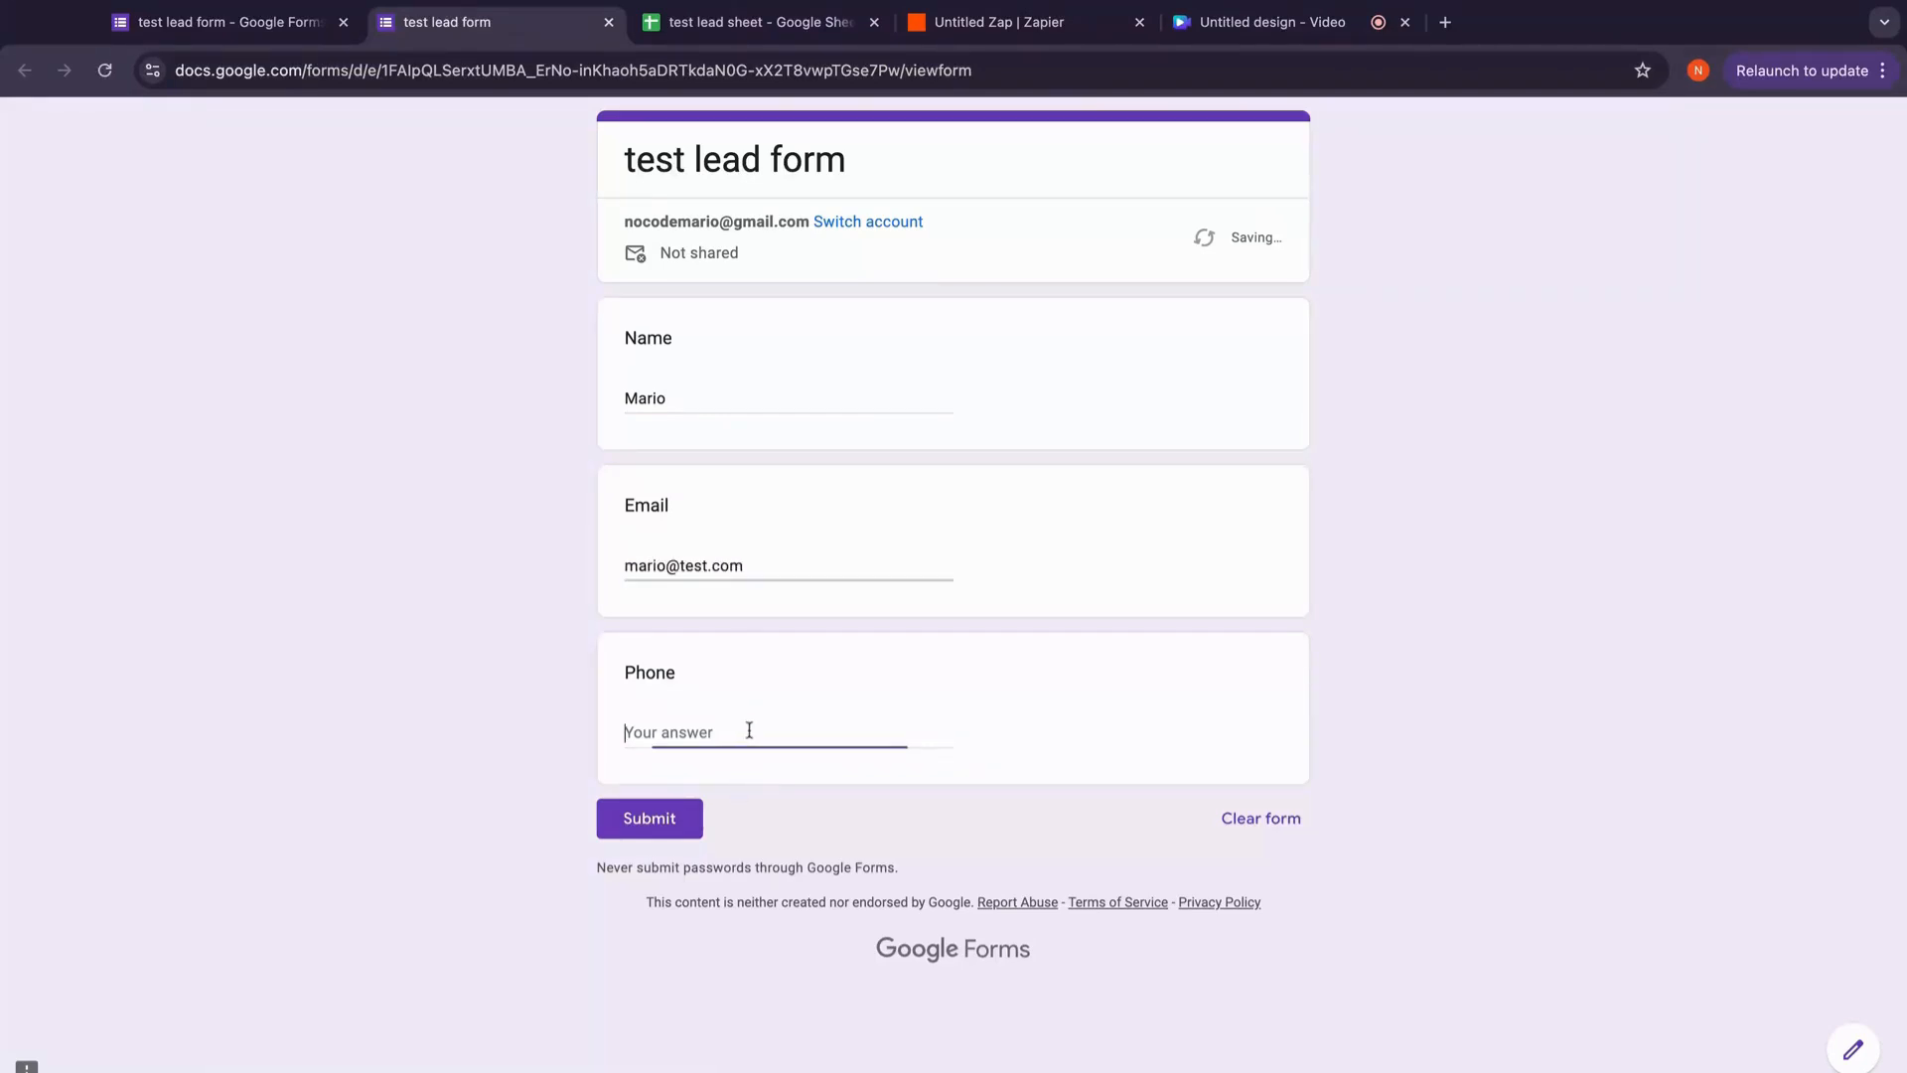
text(12345)
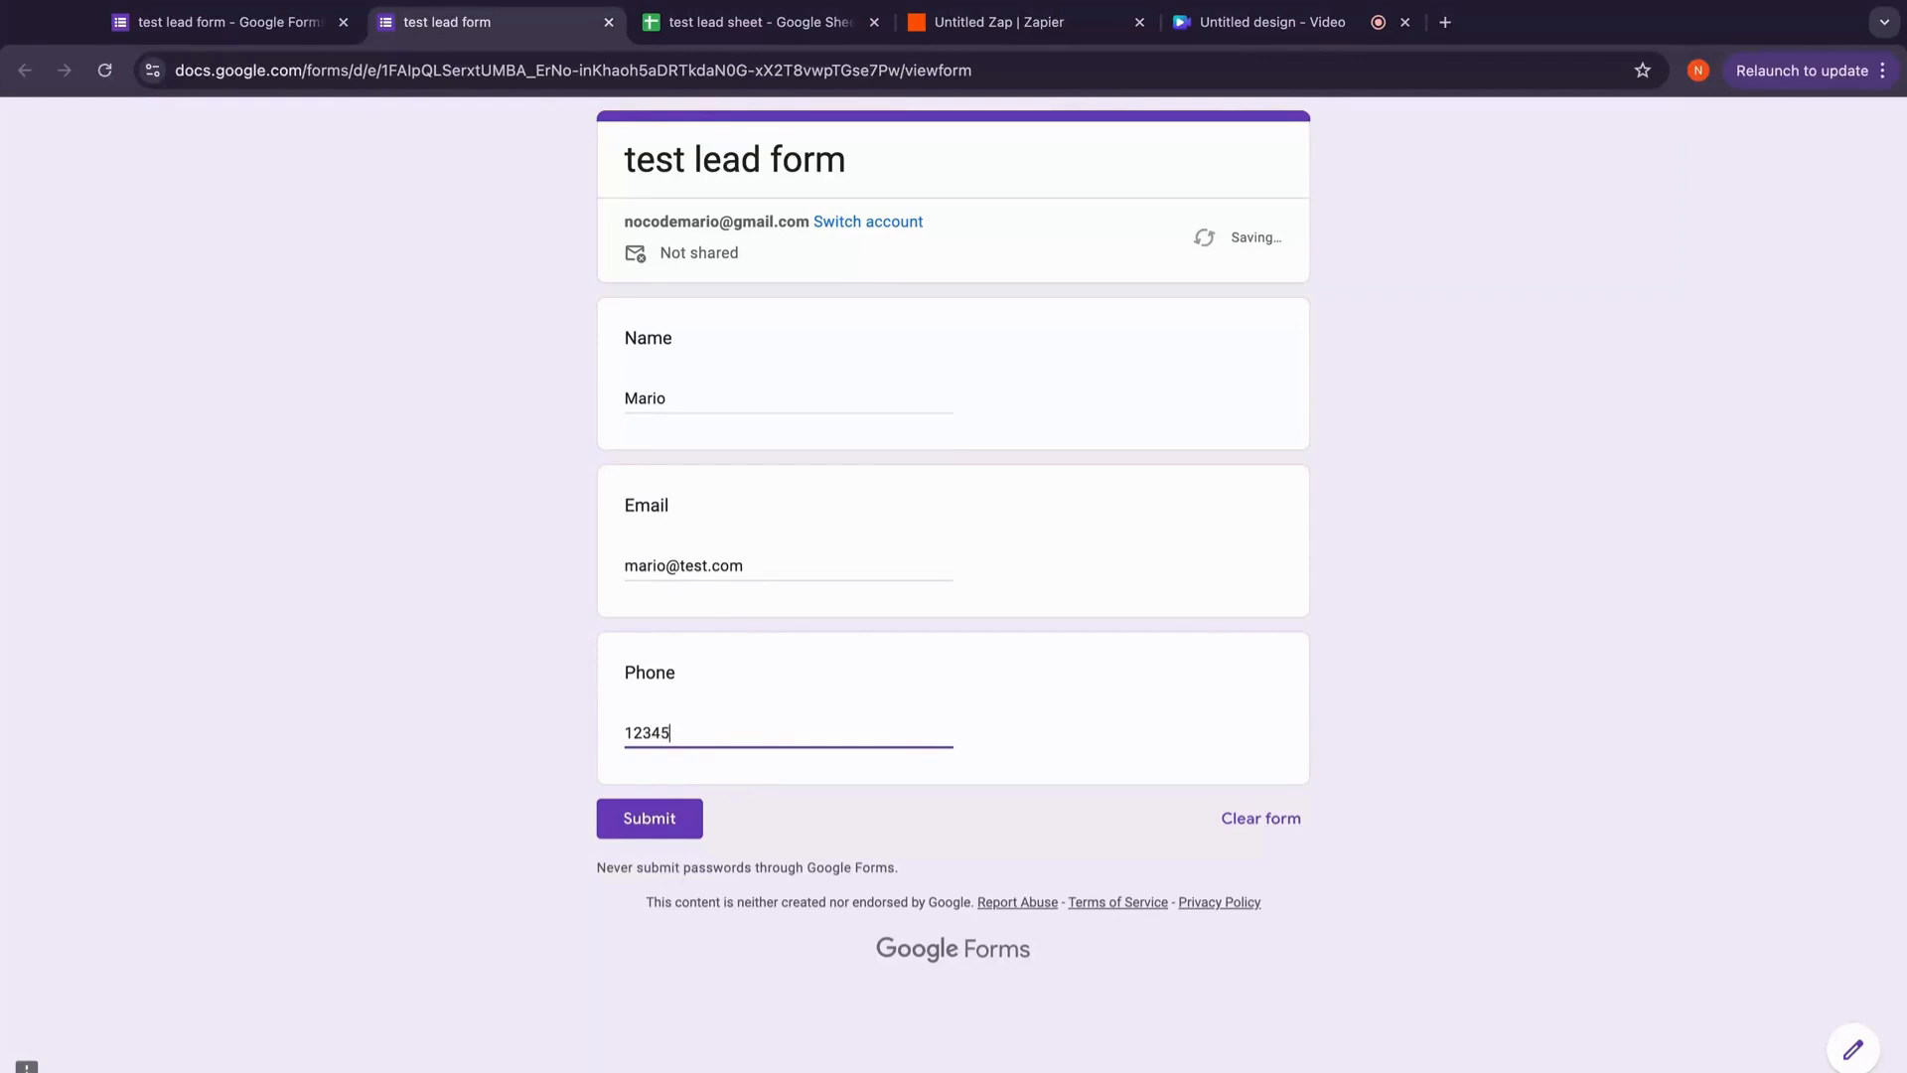
text(678)
click(652, 821)
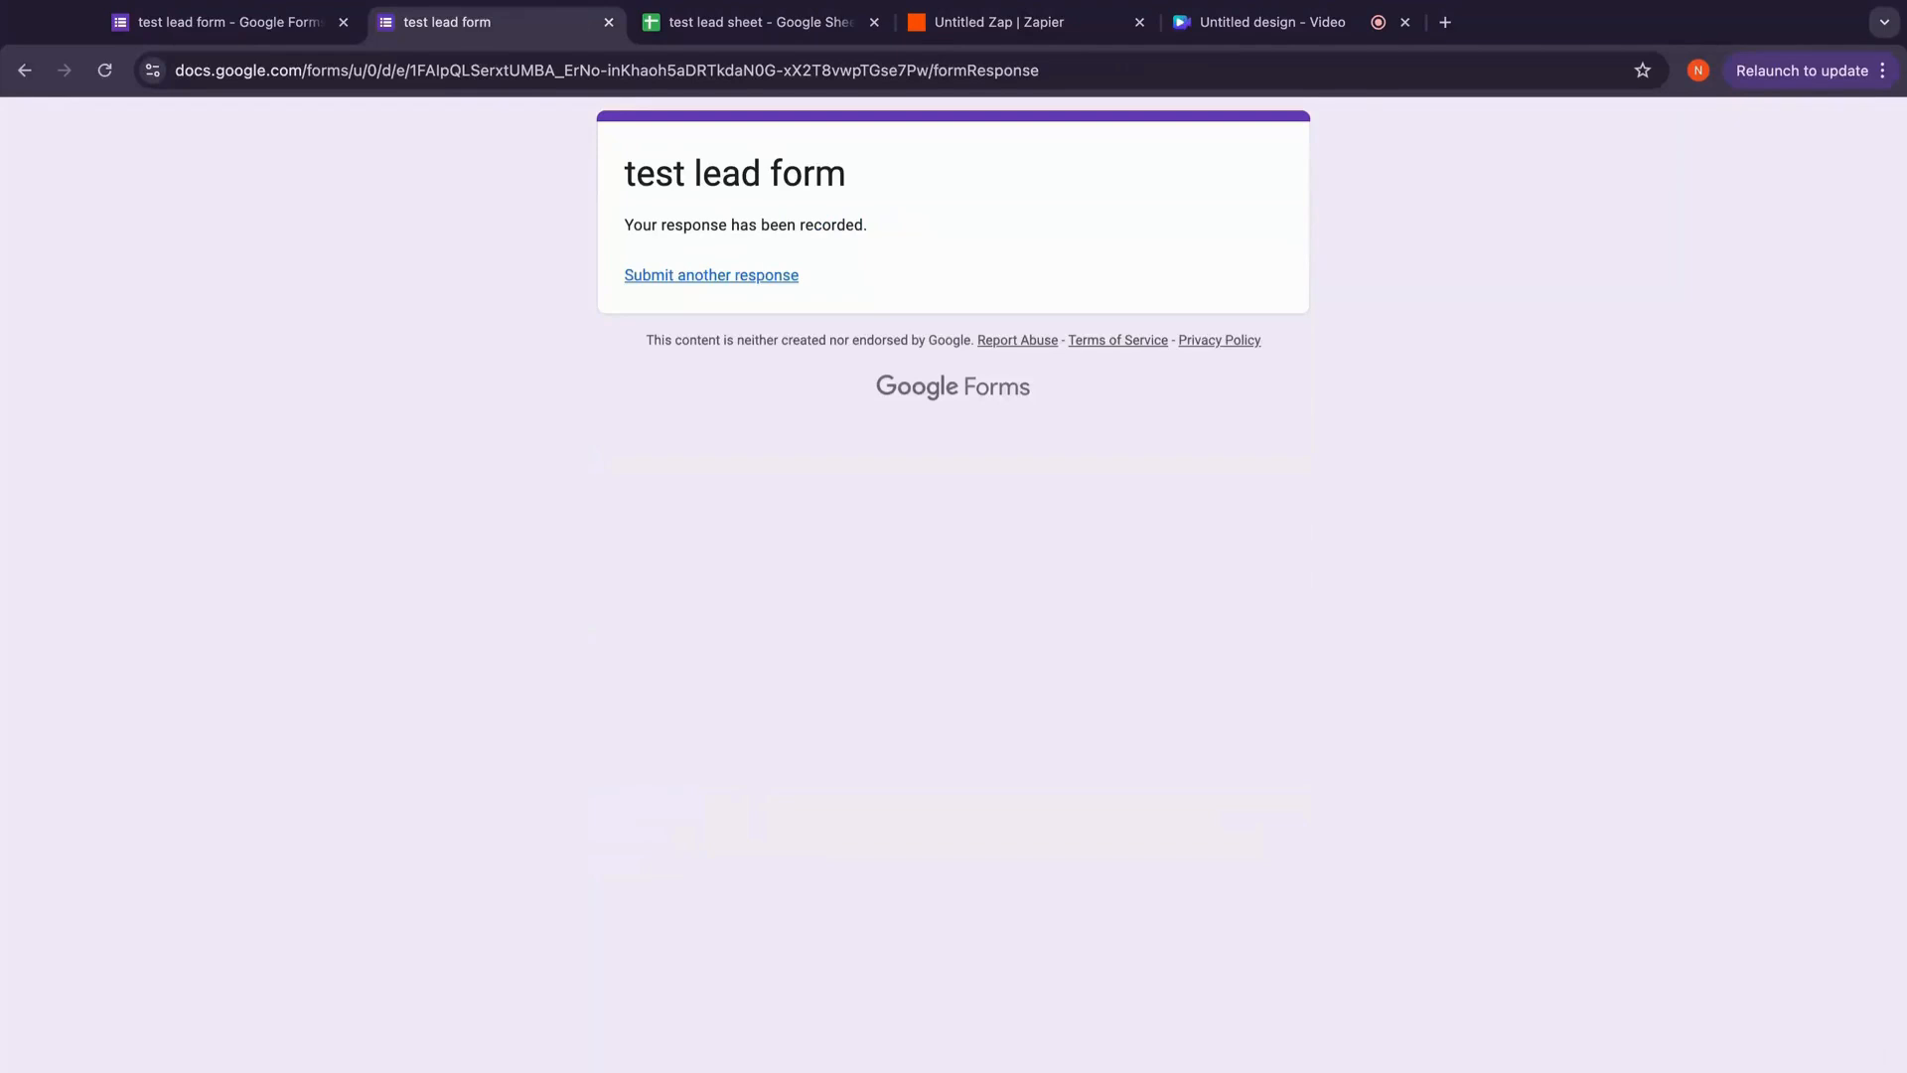
Step: Switch to the test lead sheet in Google Sheets and check row 3 for the submitted lead's name, email and phone
click(737, 30)
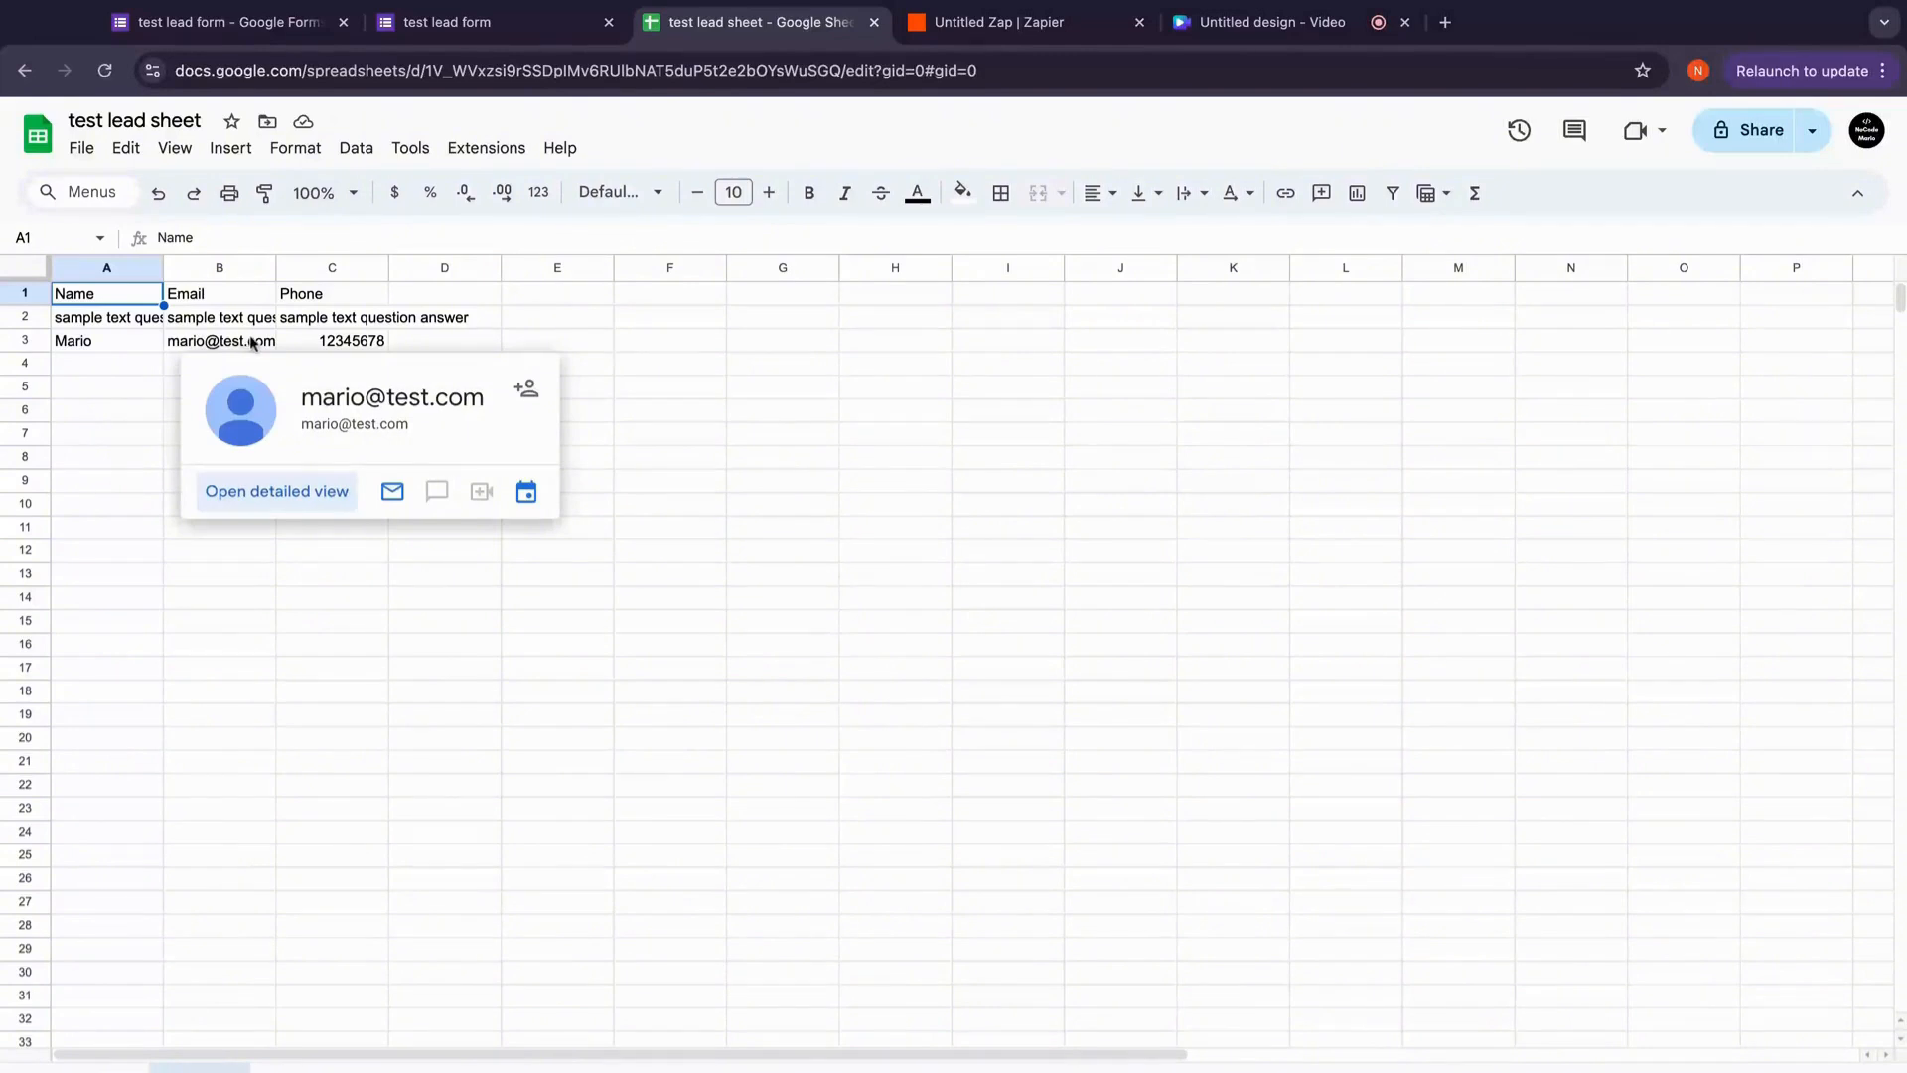
click(347, 343)
click(444, 388)
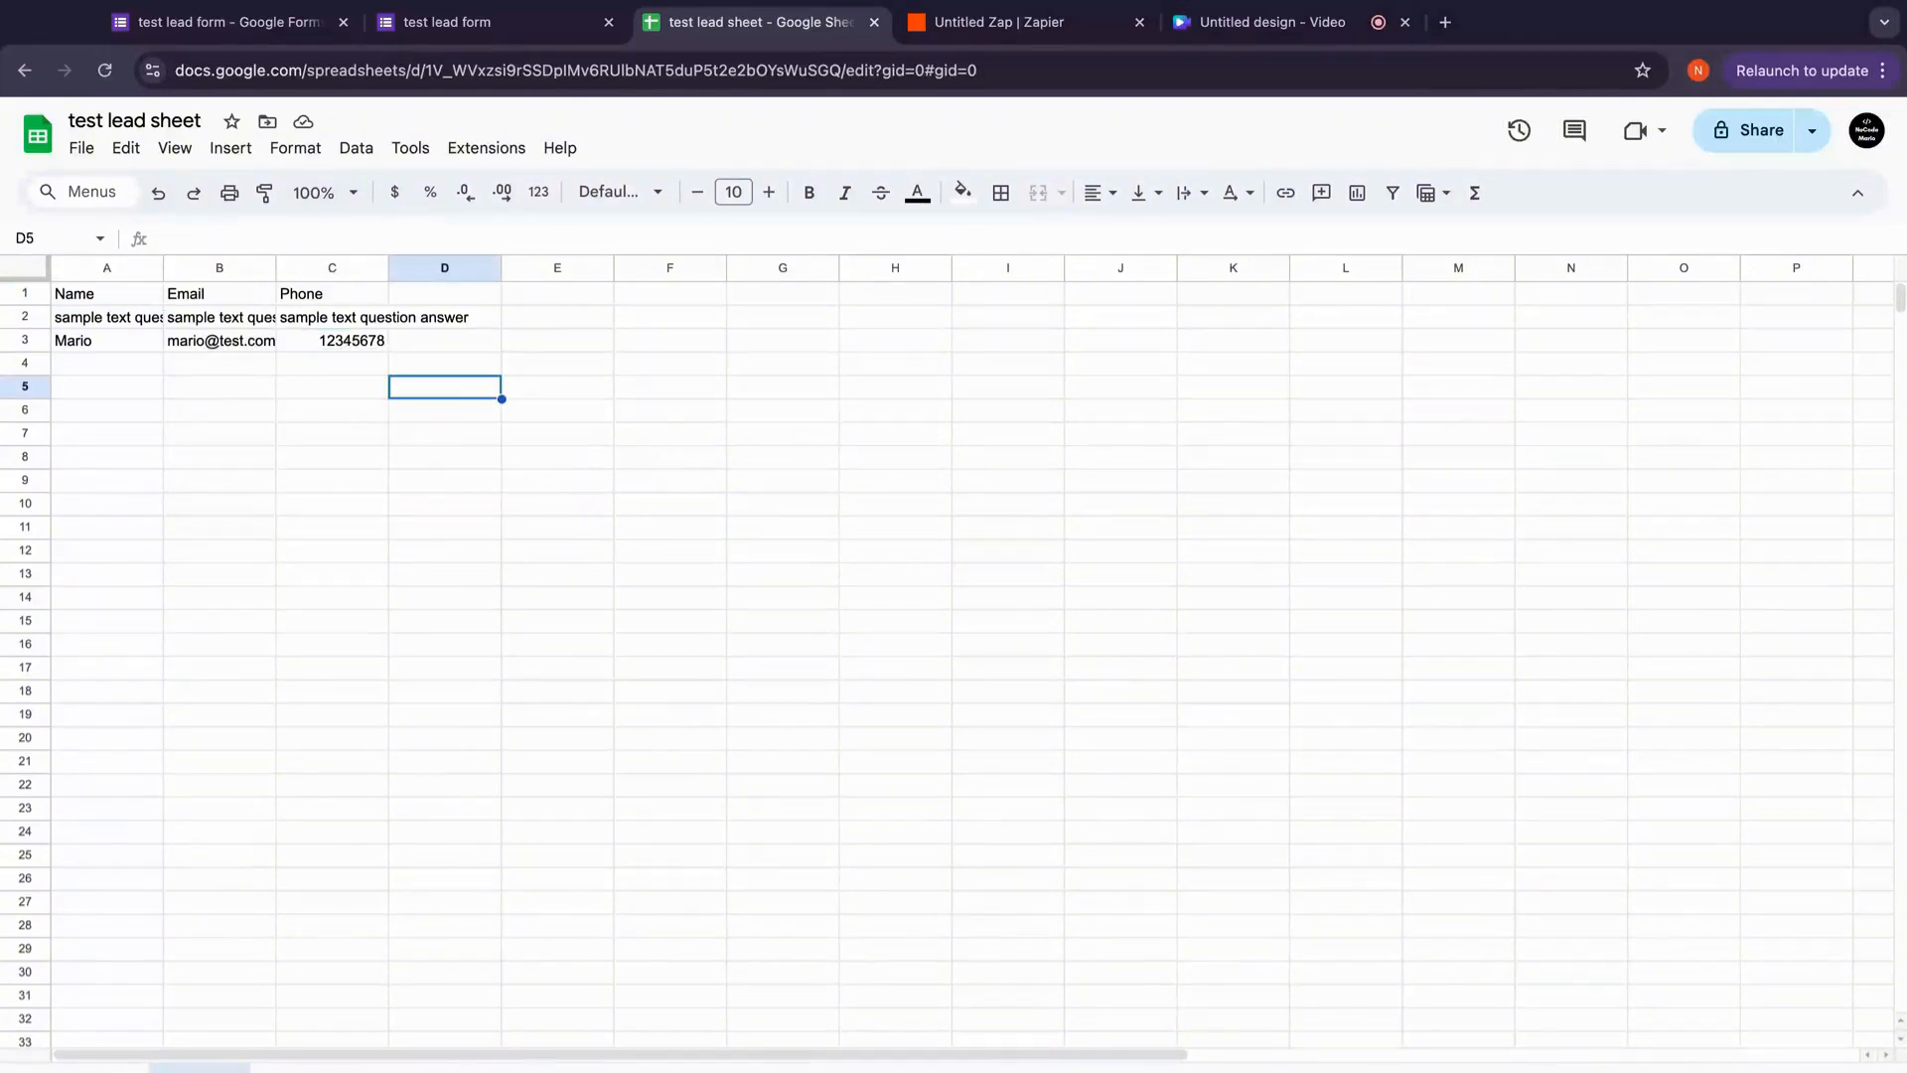